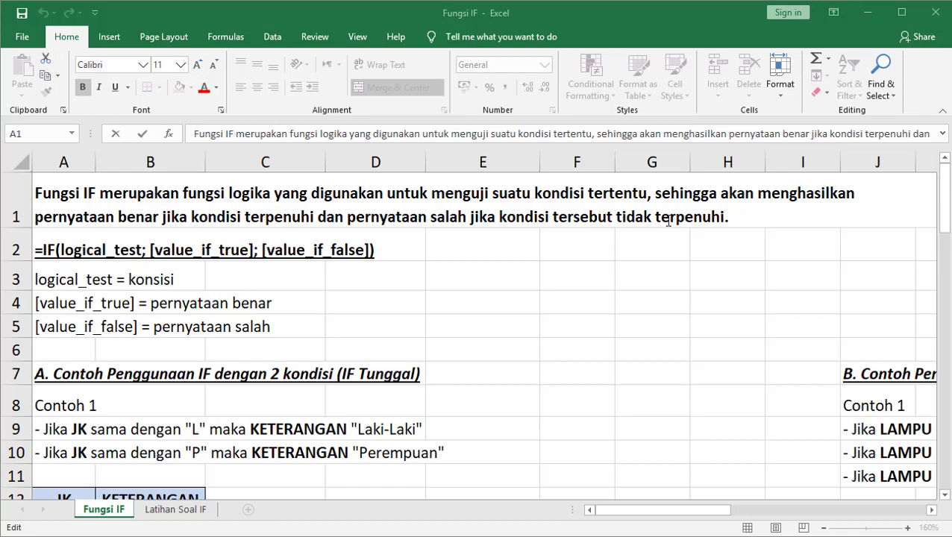
# Highlight the logical_test, [value_if_true] and [value_if_false] parts of the IF syntax in A2
pyautogui.click(44, 251)
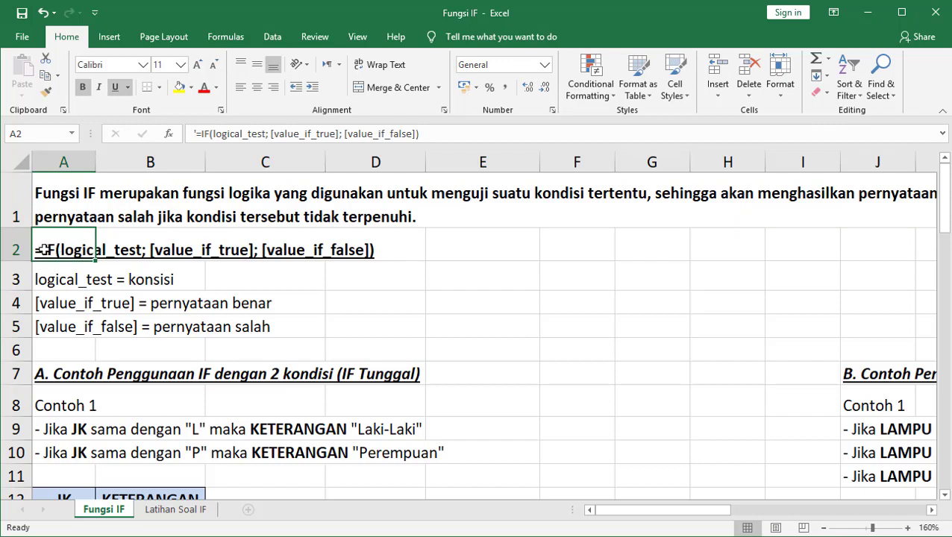
pyautogui.doubleClick(47, 250)
pyautogui.click(60, 250)
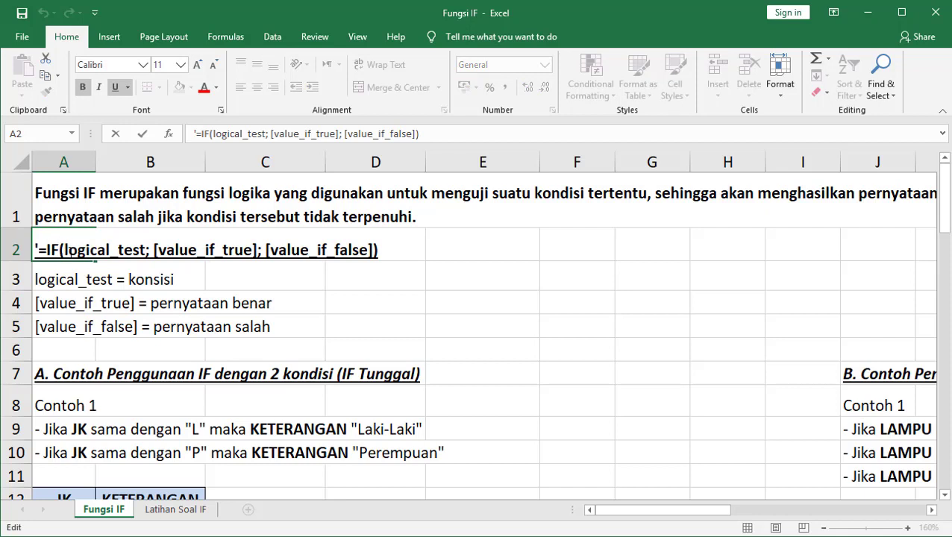
pyautogui.moveTo(64, 251); pyautogui.dragTo(147, 251)
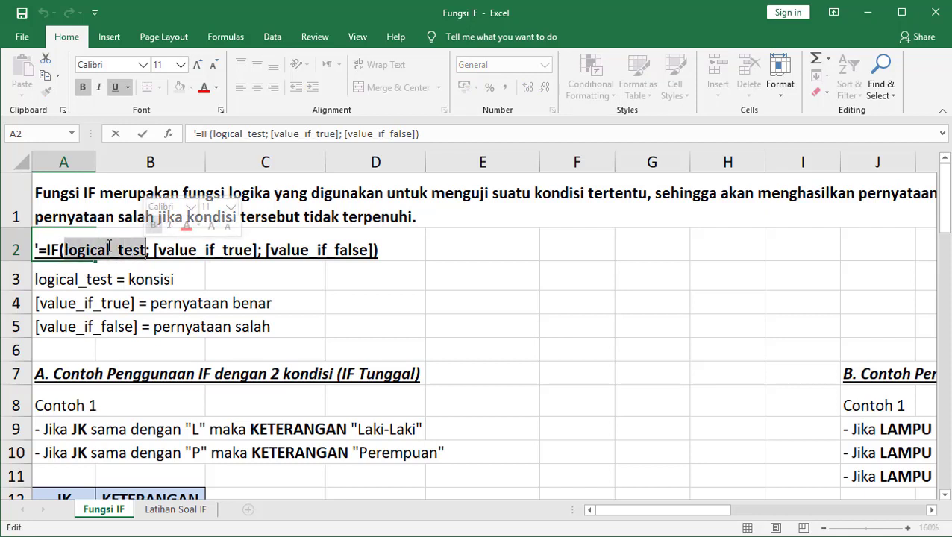
pyautogui.moveTo(150, 251); pyautogui.dragTo(258, 252)
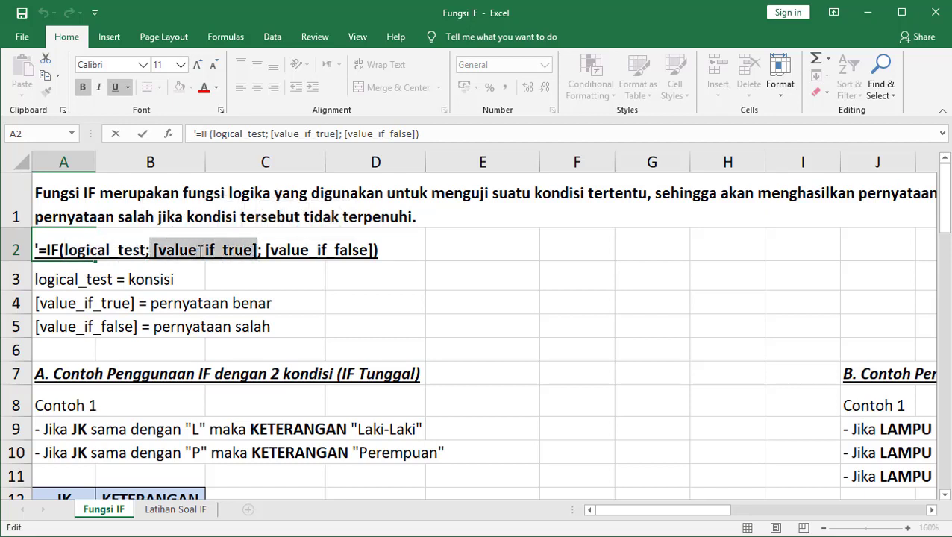
pyautogui.moveTo(266, 251); pyautogui.dragTo(371, 250)
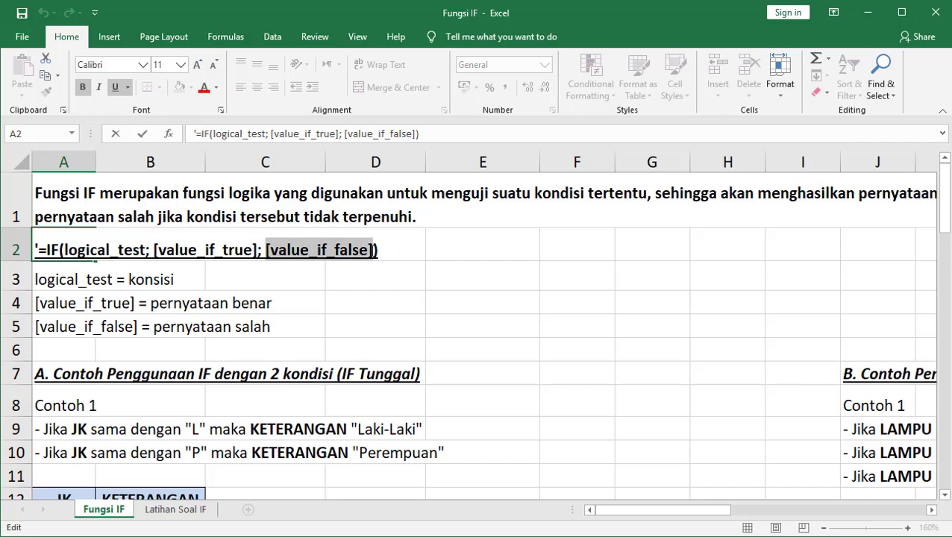
# Walk through the IF syntax arguments again, leaving the A2 syntax line unchanged
pyautogui.click(93, 250)
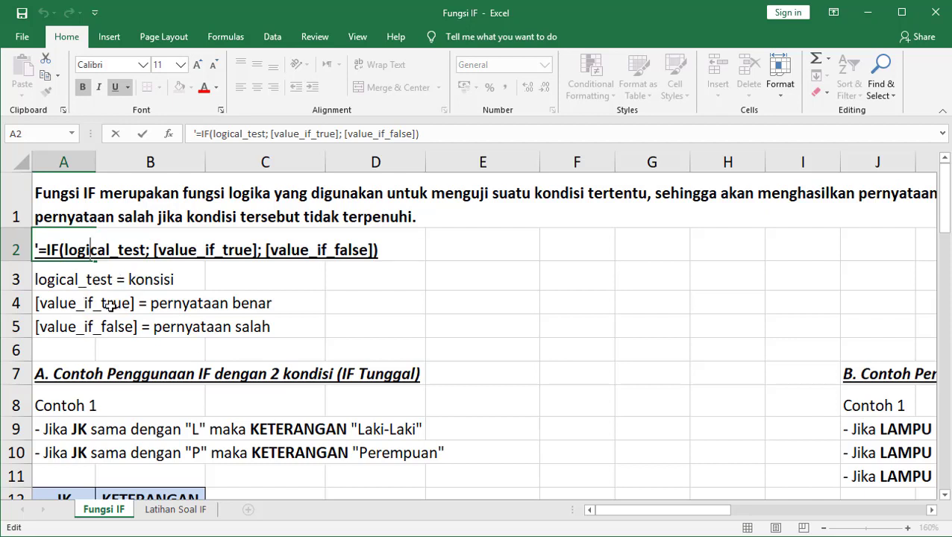
pyautogui.click(179, 250)
pyautogui.click(90, 249)
pyautogui.click(207, 247)
pyautogui.moveTo(152, 248); pyautogui.dragTo(258, 248)
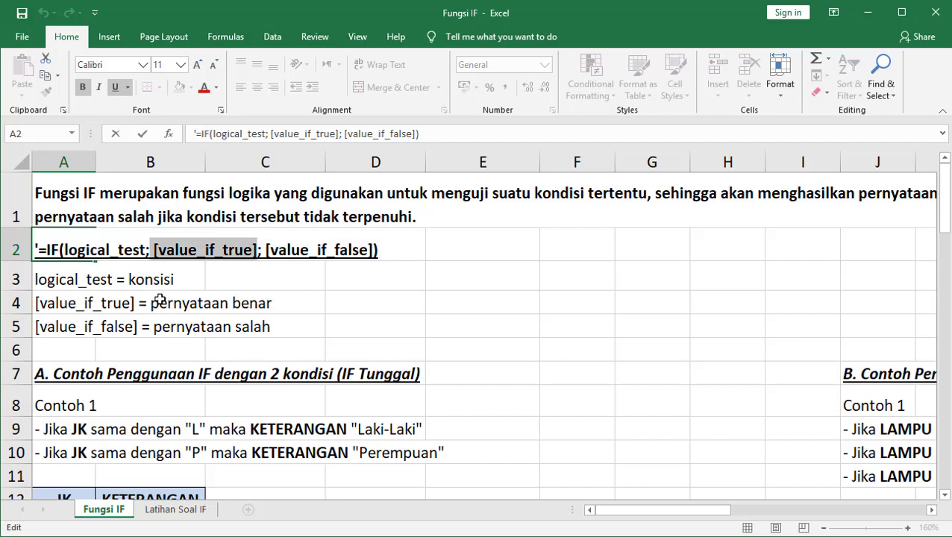
pyautogui.click(299, 250)
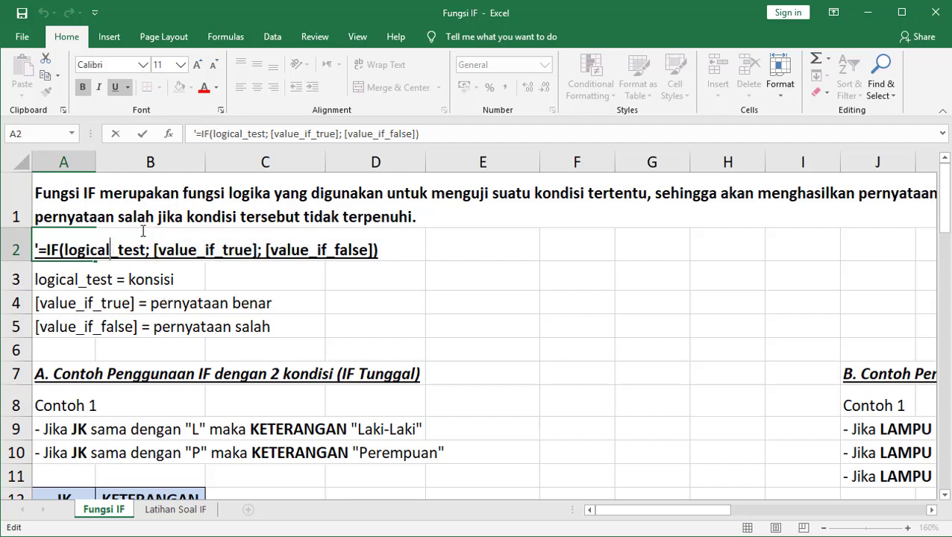
pyautogui.click(190, 249)
pyautogui.moveTo(264, 250); pyautogui.dragTo(378, 250)
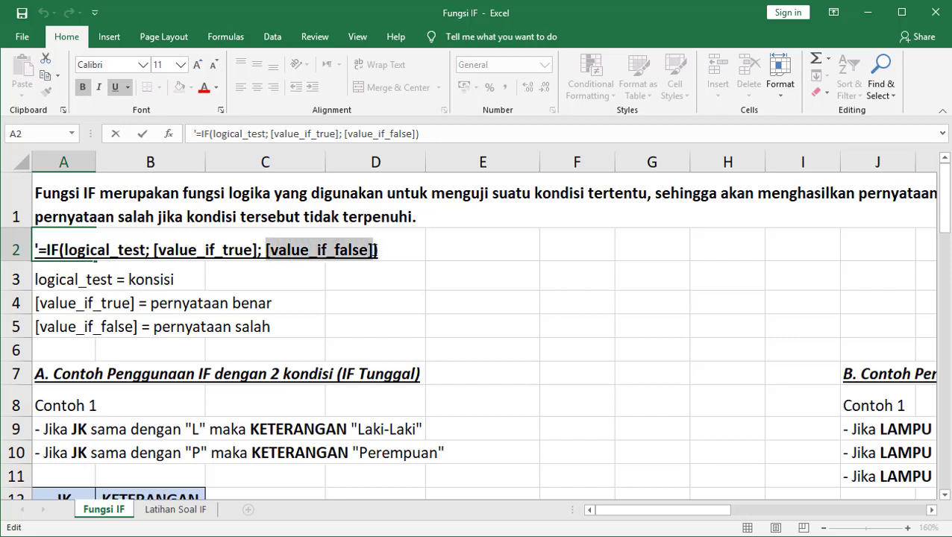
pyautogui.click(334, 250)
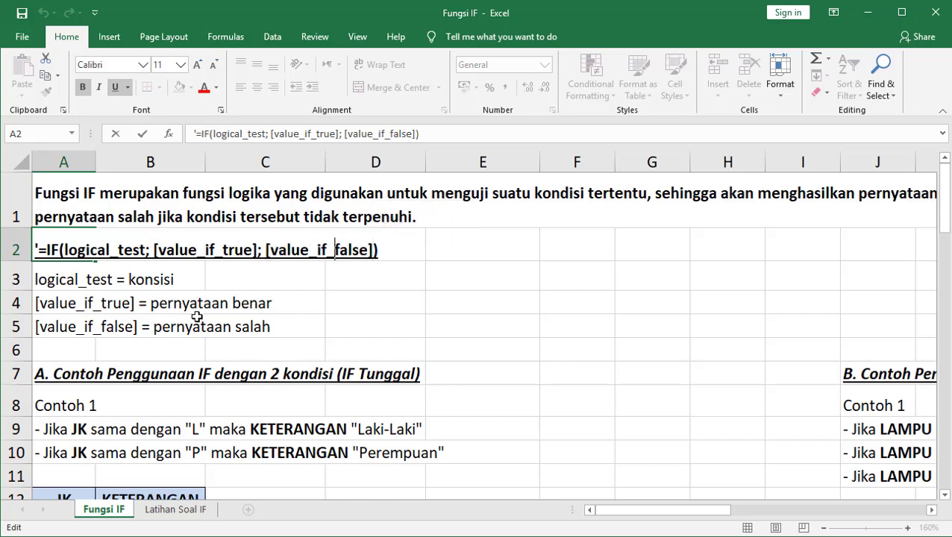
pyautogui.press('Return')
# Scroll down to the Contoh 1 section and its L and P condition lines
pyautogui.scroll(-1, 172, 316)
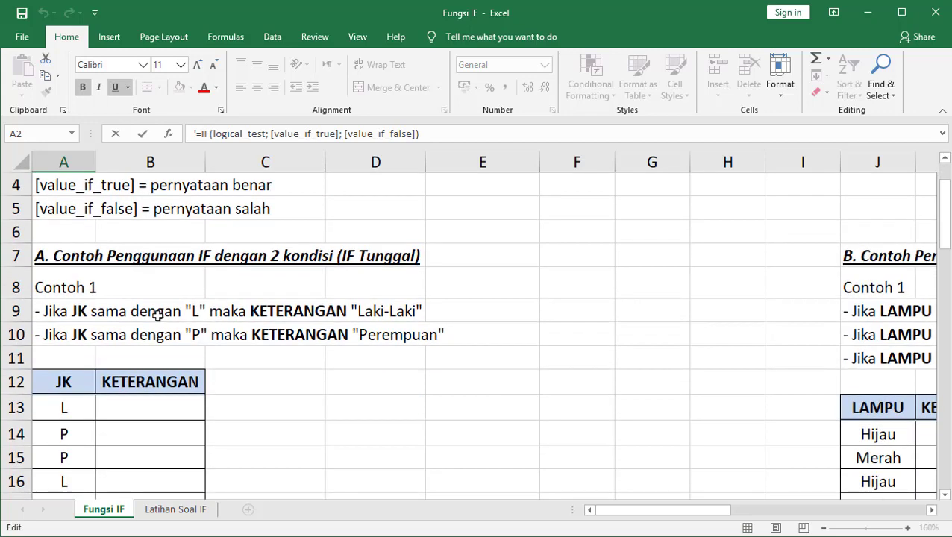
pyautogui.click(55, 270)
pyautogui.click(88, 255)
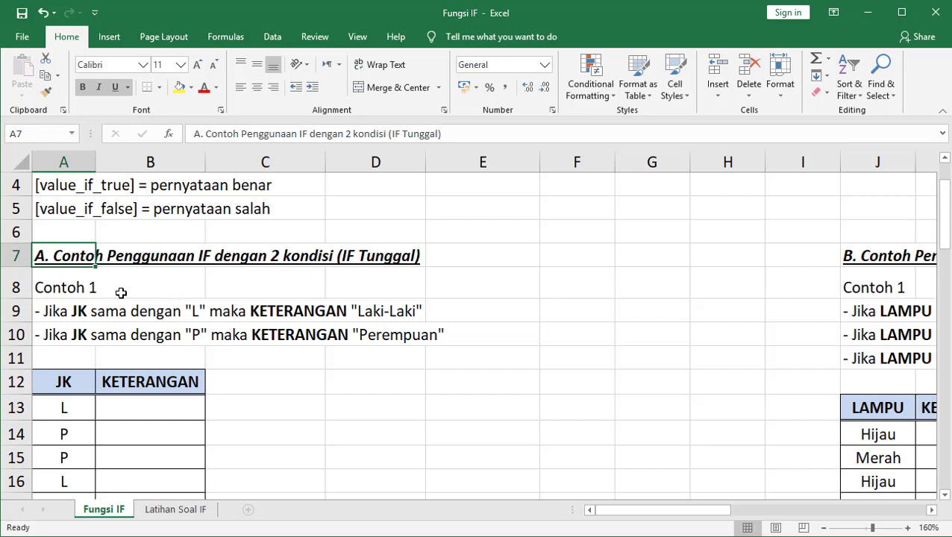
pyautogui.scroll(-1, 120, 293)
pyautogui.click(69, 243)
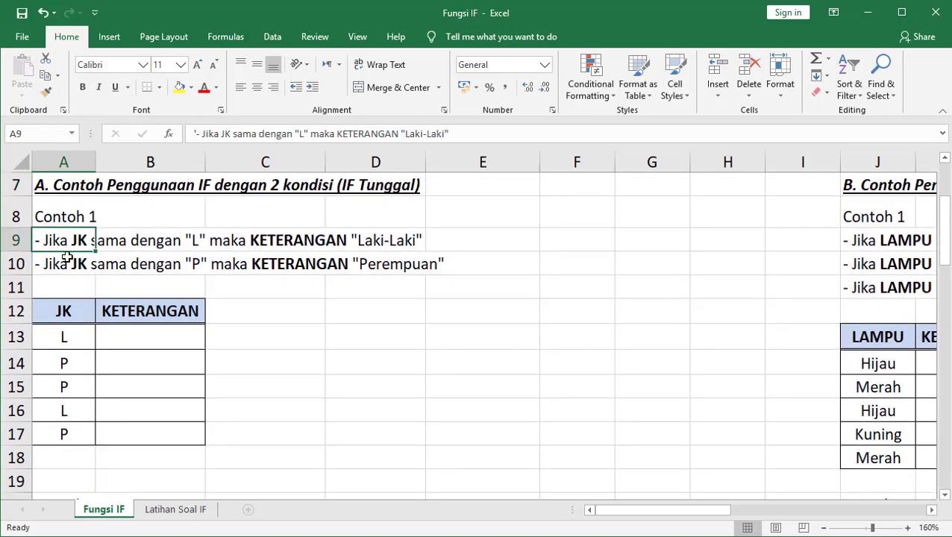
pyautogui.click(68, 255)
# Point out the JK = "L" and JK = "P" tests and the Perempuan result in rows 9–10
pyautogui.click(68, 244)
pyautogui.click(98, 250)
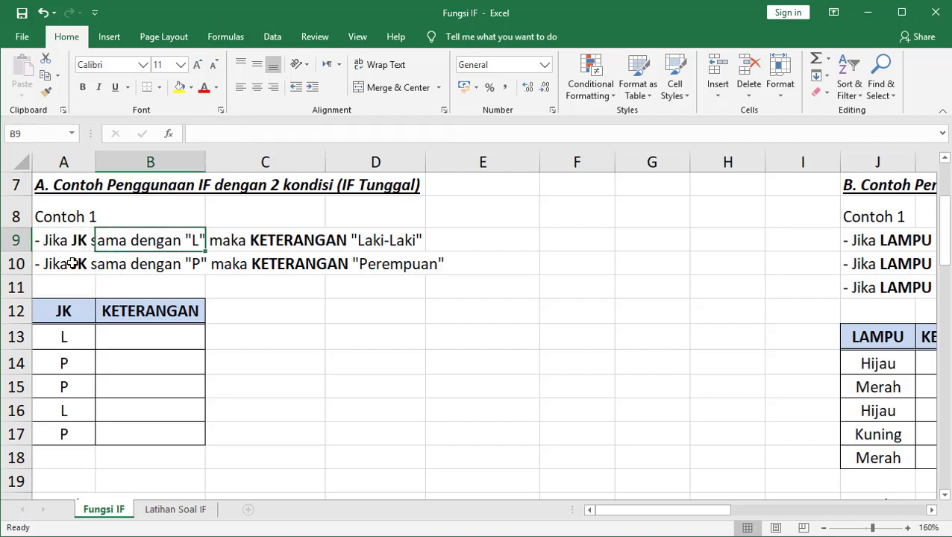
pyautogui.click(76, 263)
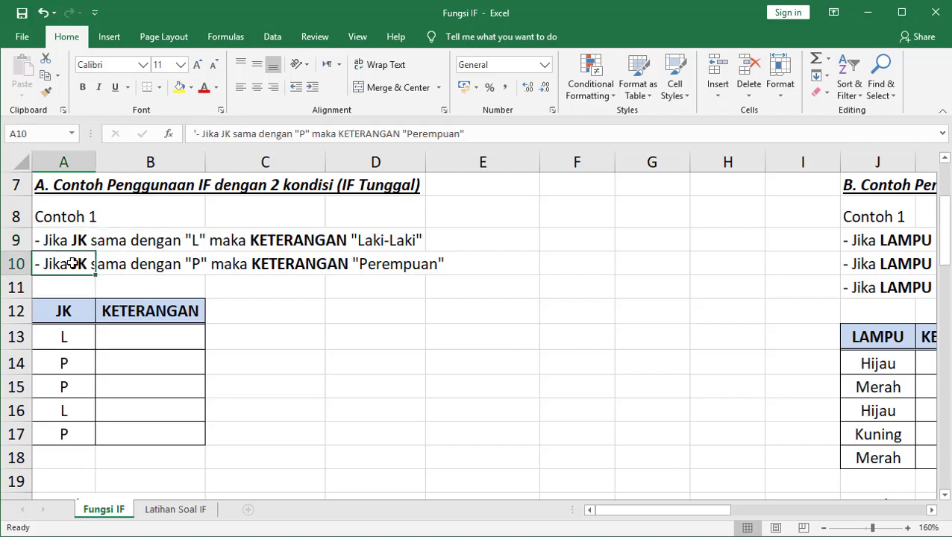
pyautogui.click(187, 268)
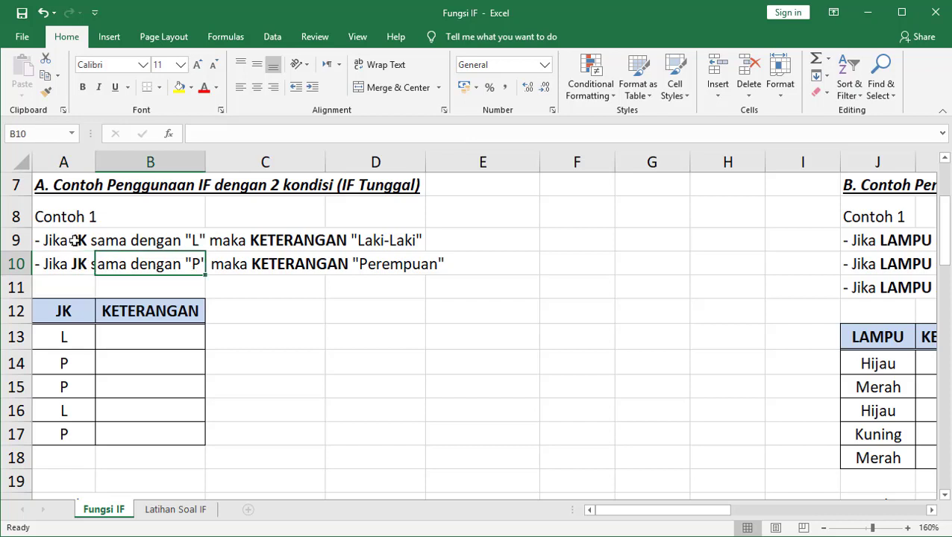
pyautogui.click(77, 240)
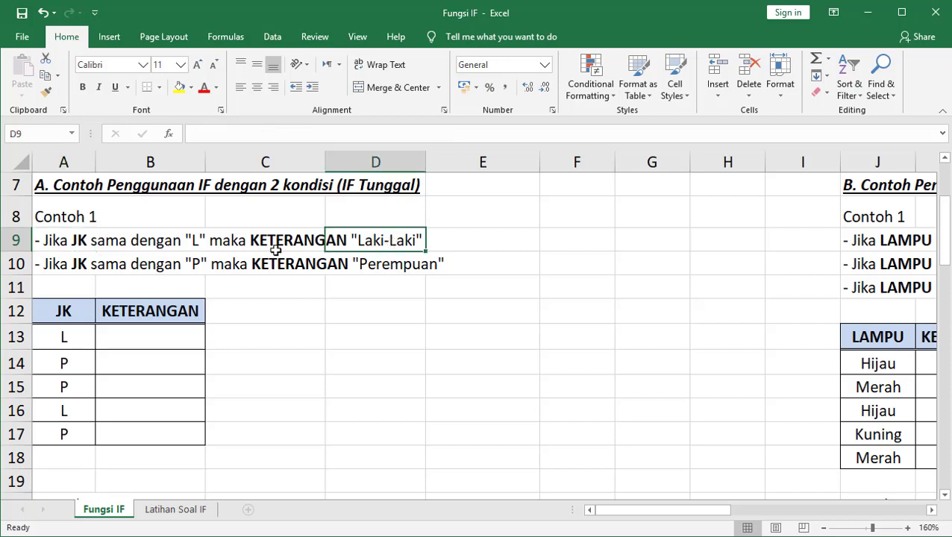
pyautogui.click(82, 261)
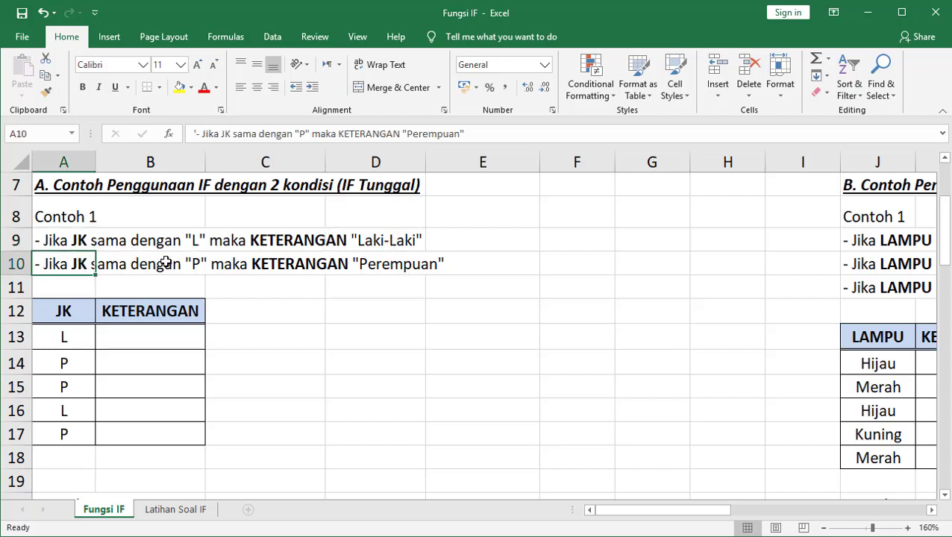
pyautogui.click(406, 267)
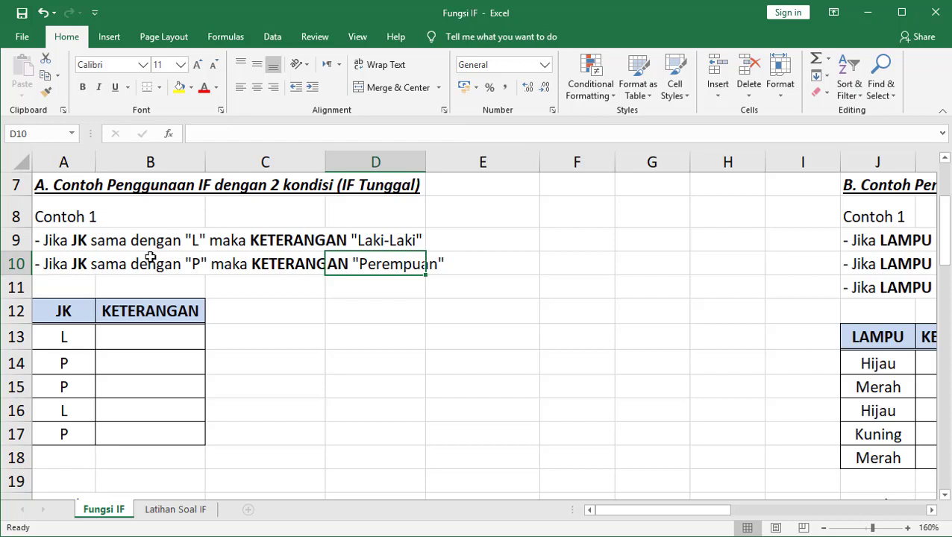
# Scroll back up and alternate between the L and P condition lines
pyautogui.scroll(1, 84, 248)
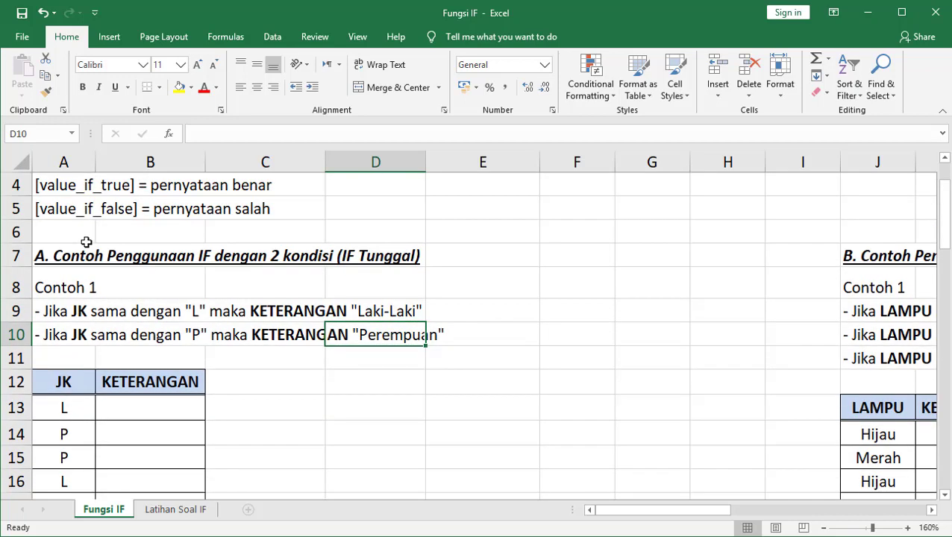
pyautogui.click(65, 309)
pyautogui.click(68, 332)
pyautogui.click(67, 317)
pyautogui.click(66, 328)
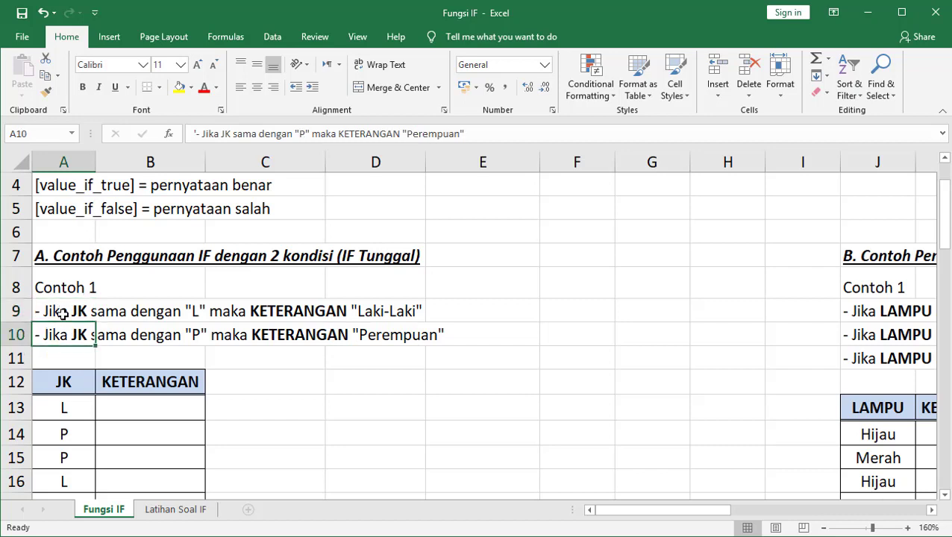
pyautogui.click(63, 314)
pyautogui.click(68, 328)
pyautogui.click(69, 309)
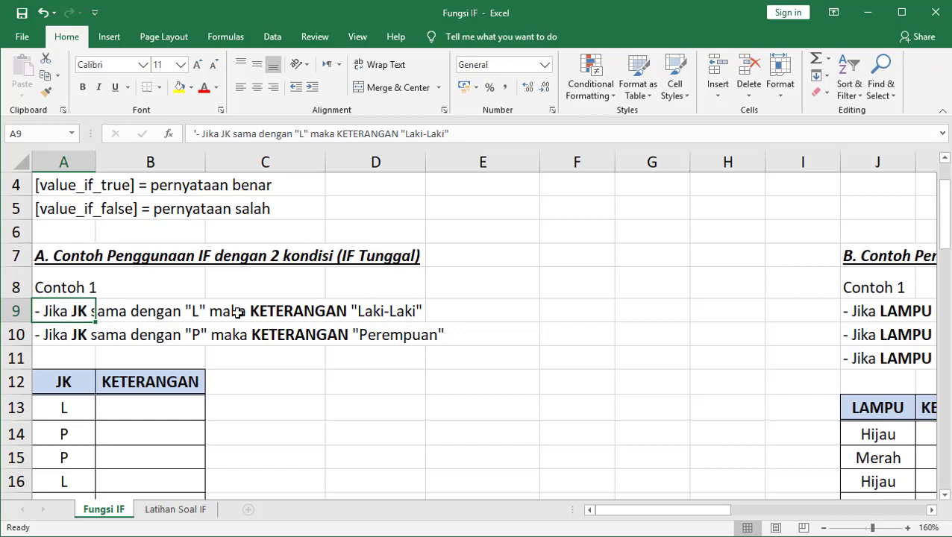
# Start =IF(A13= in B13, inserting A13 as the tested JK cell
pyautogui.click(131, 402)
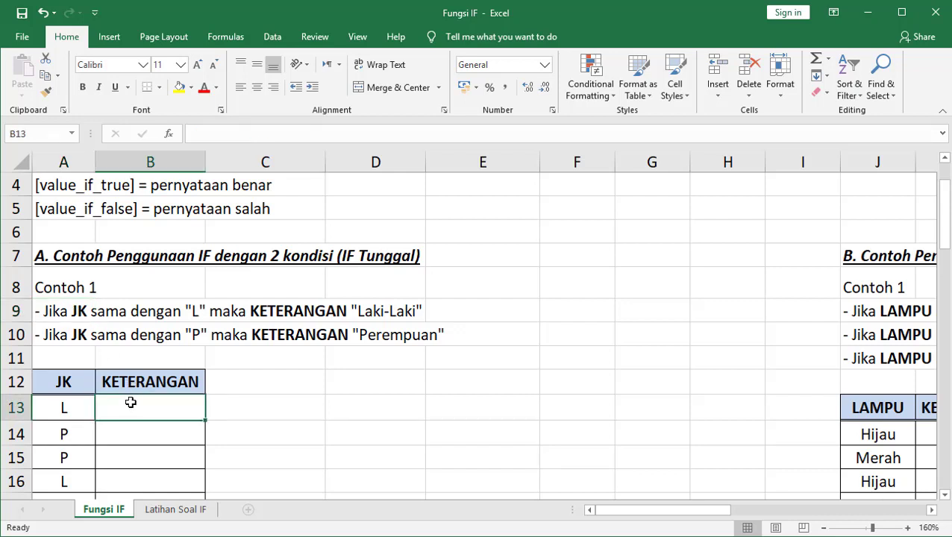
pyautogui.write('=')
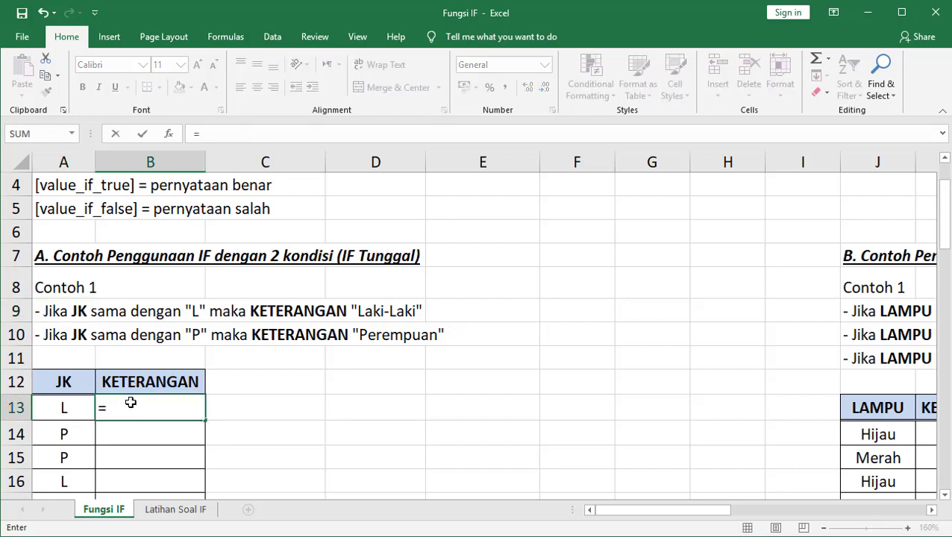
pyautogui.write('IF(')
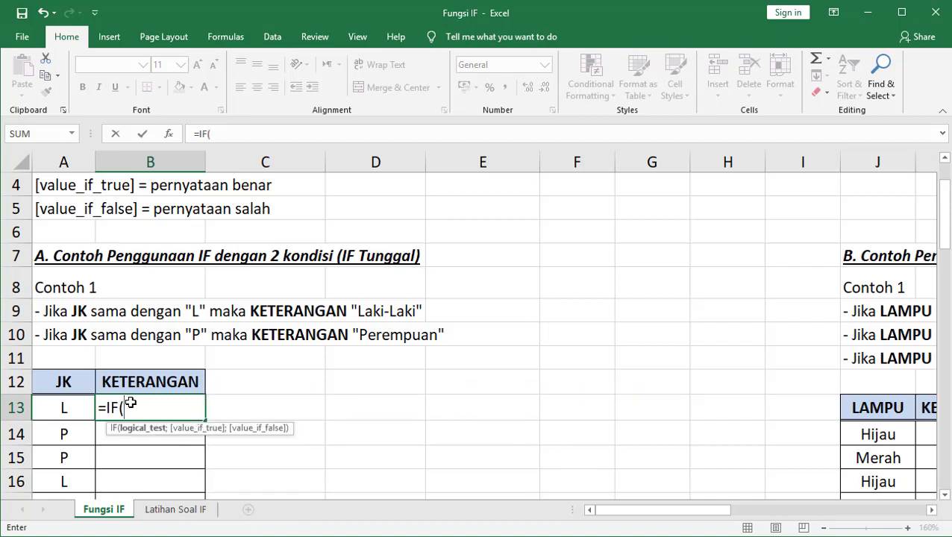
pyautogui.scroll(-1, 134, 402)
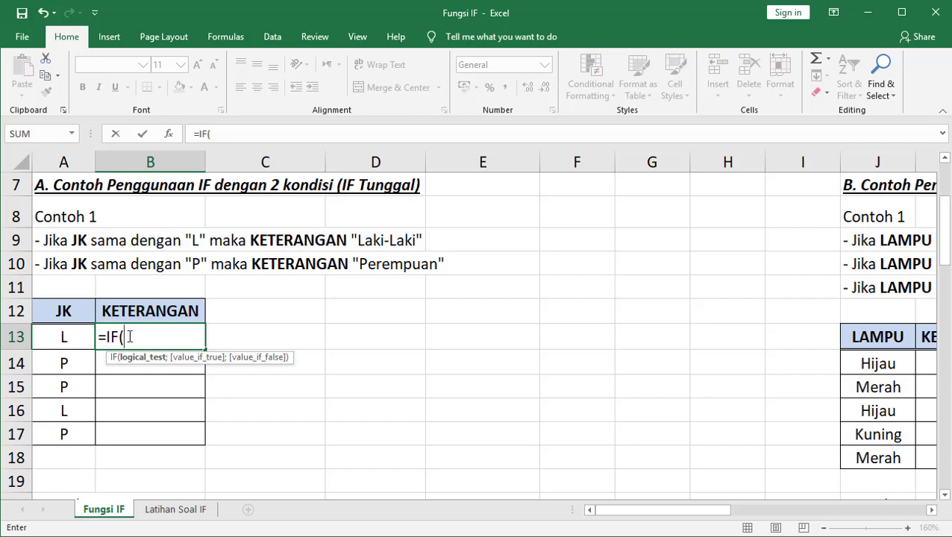
pyautogui.click(65, 336)
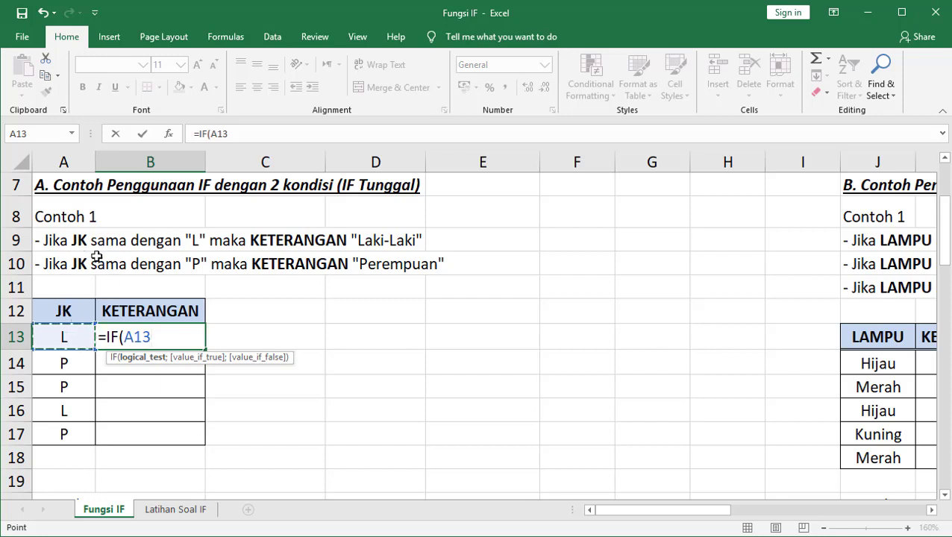
pyautogui.click(155, 336)
pyautogui.write('="')
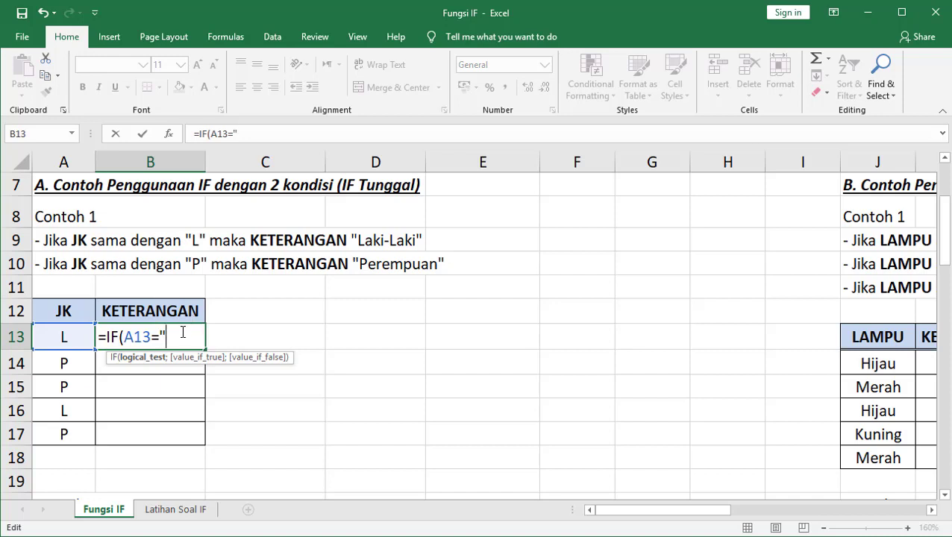
# Finish the test as A13="L", review its quotes and reference, and add the ; separator
pyautogui.write('L')
pyautogui.write('"')
pyautogui.moveTo(158, 338); pyautogui.dragTo(179, 337)
pyautogui.click(173, 337)
pyautogui.doubleClick(163, 338)
pyautogui.click(173, 335)
pyautogui.moveTo(123, 336); pyautogui.dragTo(167, 336)
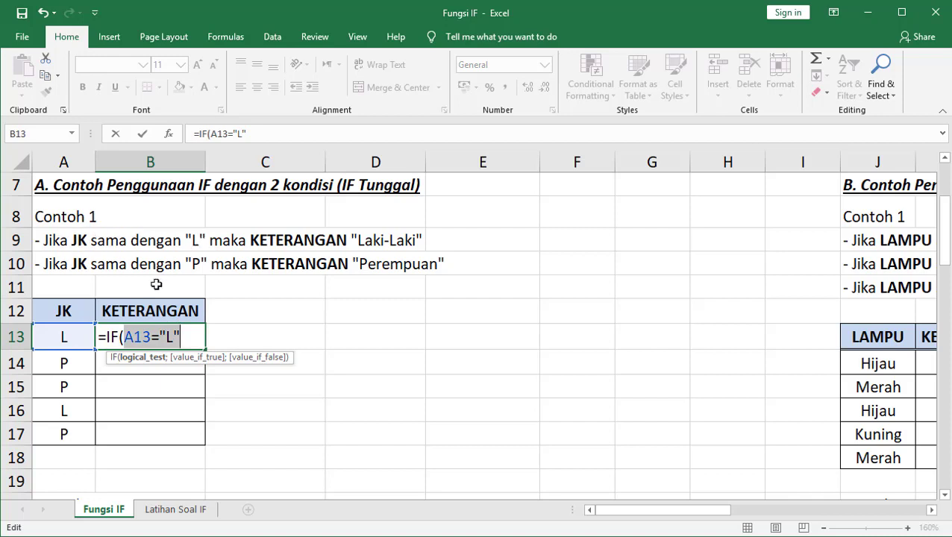
pyautogui.moveTo(124, 336); pyautogui.dragTo(146, 337)
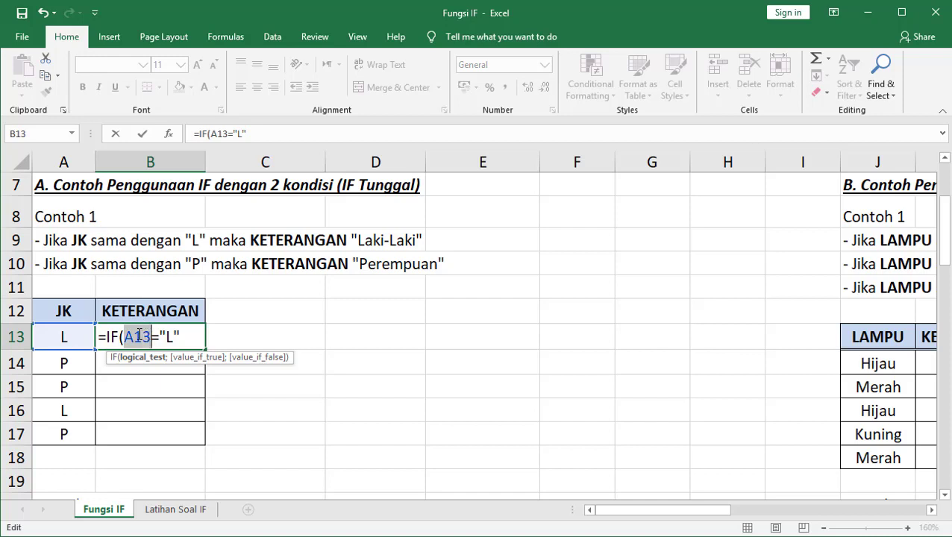
pyautogui.click(159, 336)
pyautogui.hotkey('shift', 'Left')
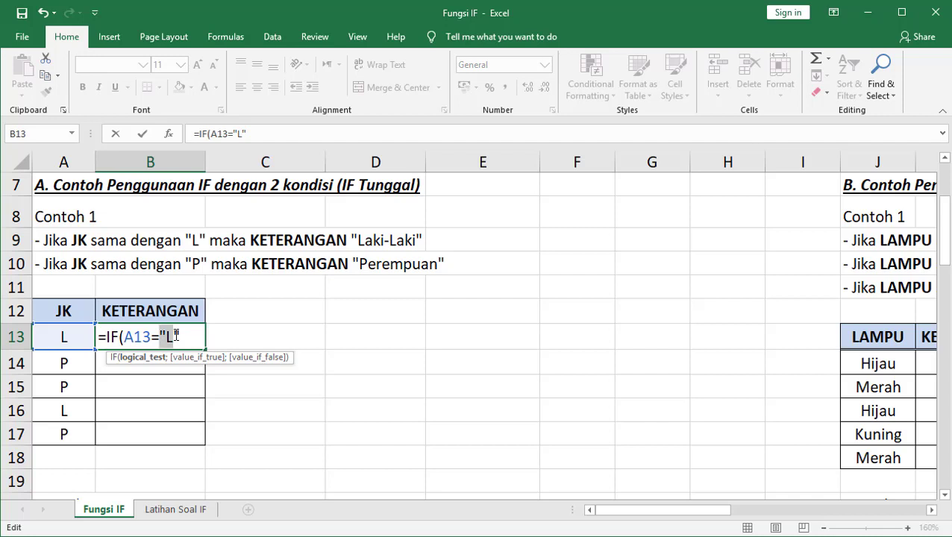
pyautogui.press('Left')
pyautogui.press('Left')
pyautogui.press('Left')
pyautogui.click(183, 337)
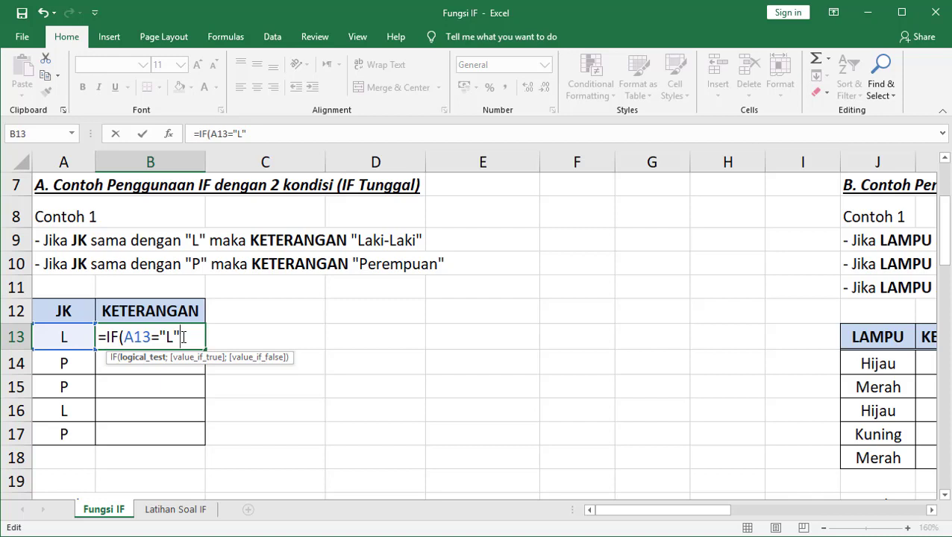
pyautogui.write(';')
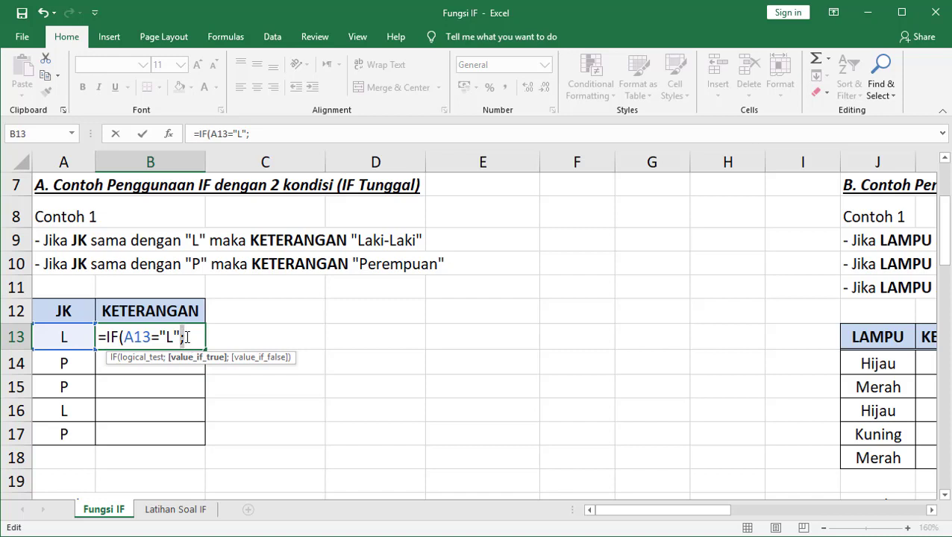
pyautogui.click(159, 338)
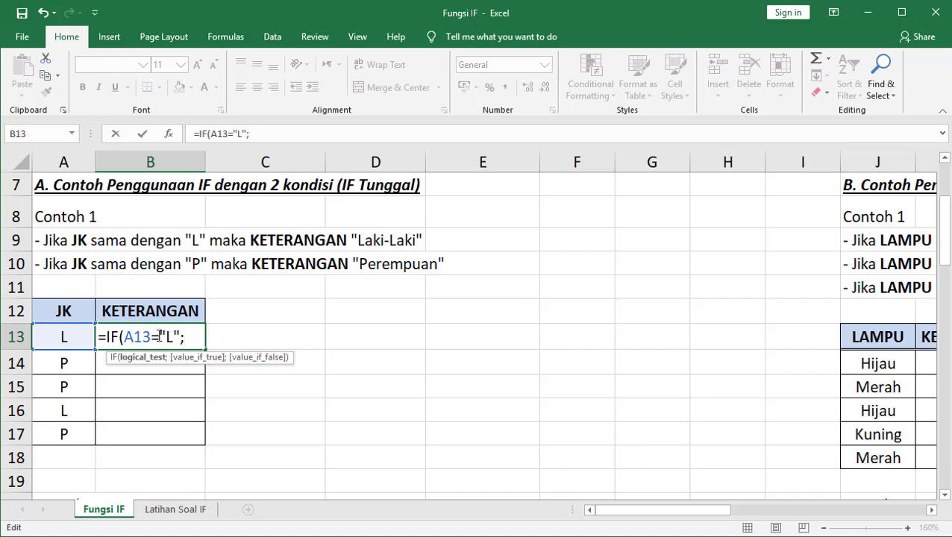
pyautogui.click(188, 336)
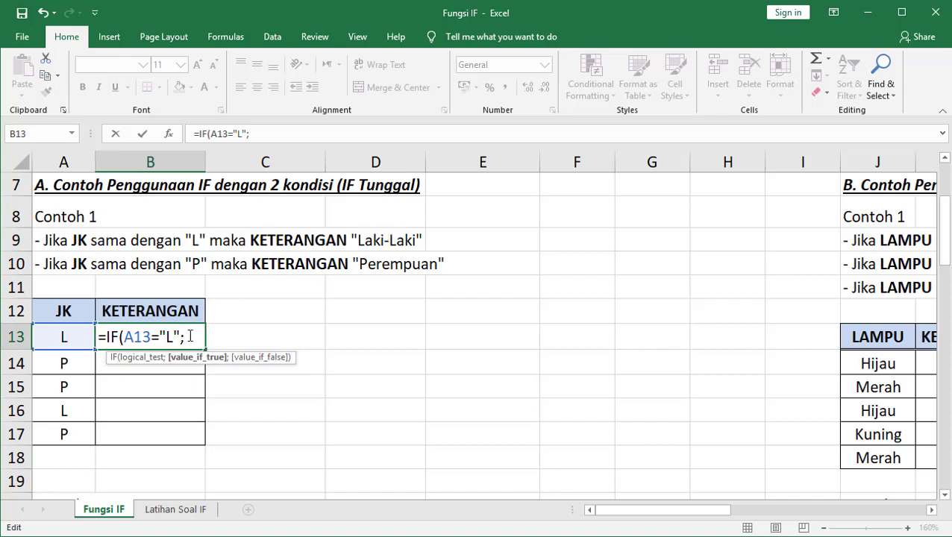
# Enter "Laki-laki" as the true value and add the ; separator
pyautogui.write('"L')
pyautogui.write('aki-')
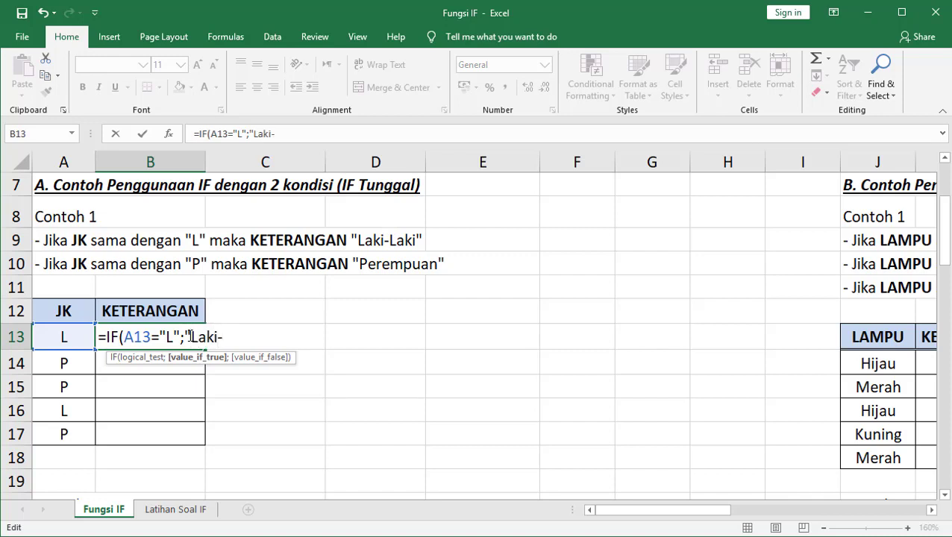
pyautogui.write('laki')
pyautogui.write('"')
pyautogui.doubleClick(190, 336)
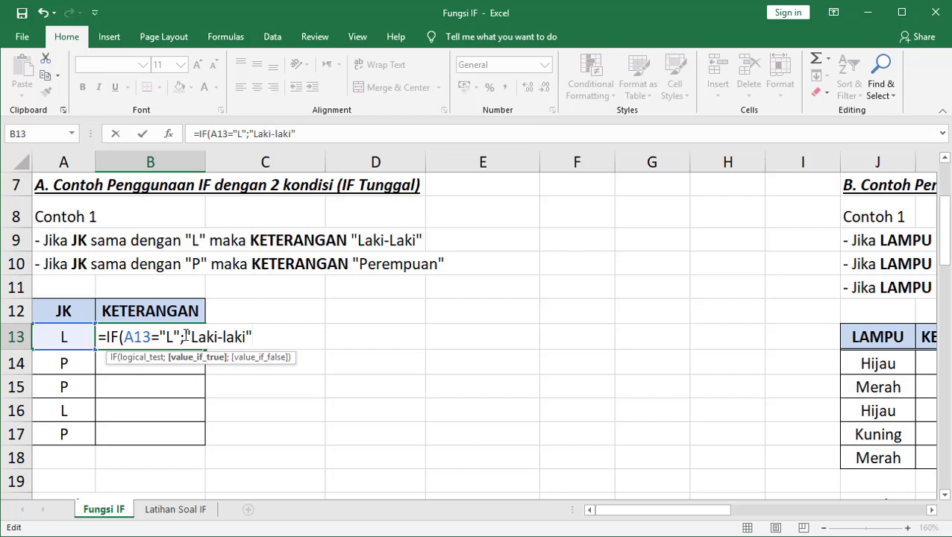
pyautogui.click(254, 337)
pyautogui.moveTo(192, 336); pyautogui.dragTo(237, 336)
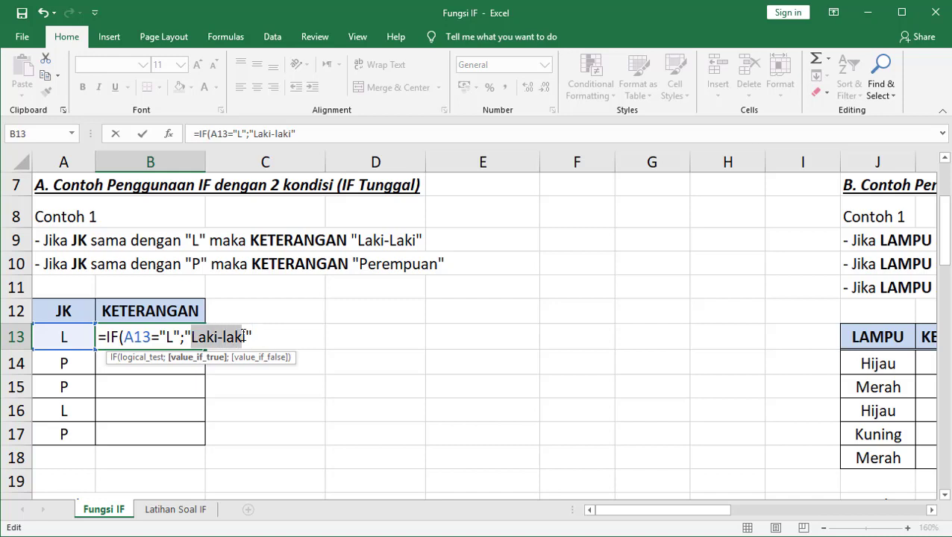
pyautogui.click(255, 335)
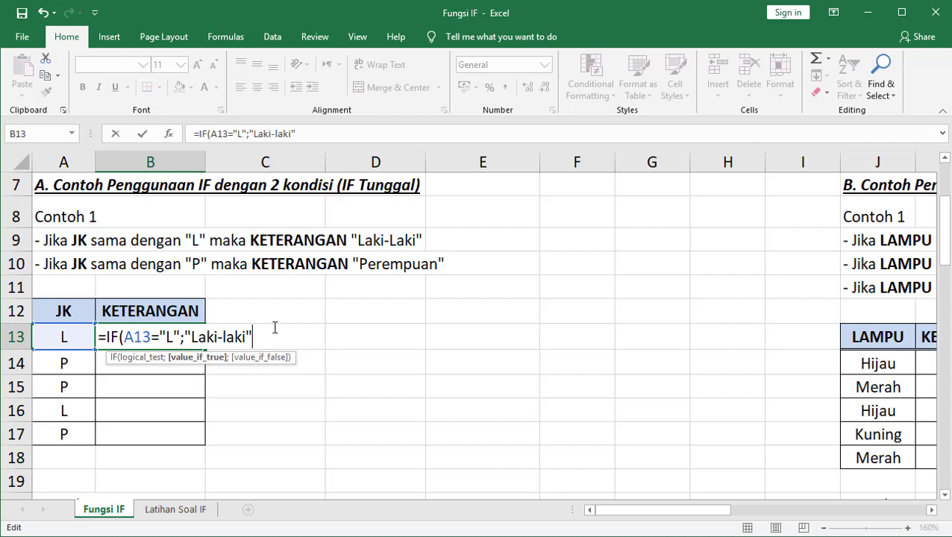
pyautogui.write(';')
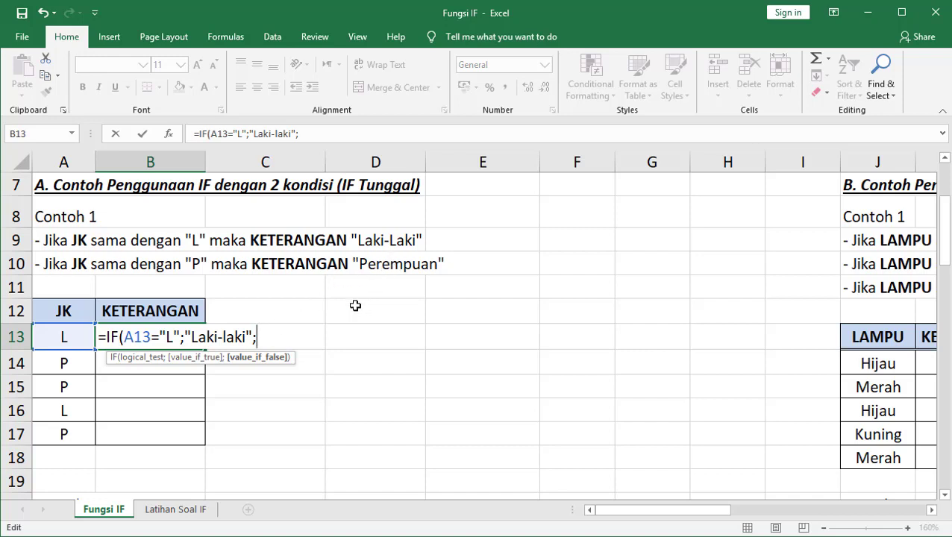
# Add "Perempuan" as the false value, review the arguments, and commit the formula
pyautogui.write('"per')
pyautogui.press('BackSpace')
pyautogui.press('BackSpace')
pyautogui.press('BackSpace')
pyautogui.write('Pere')
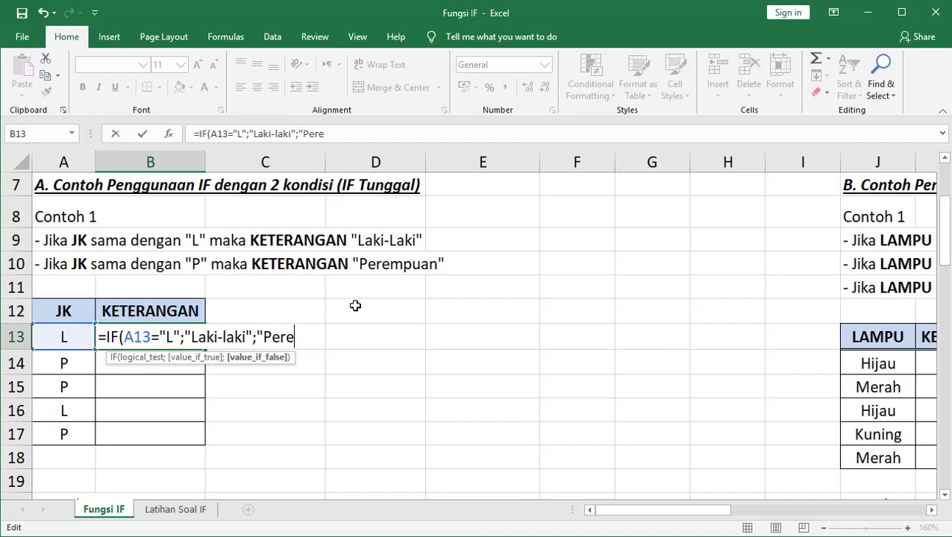
pyautogui.write('mpuan')
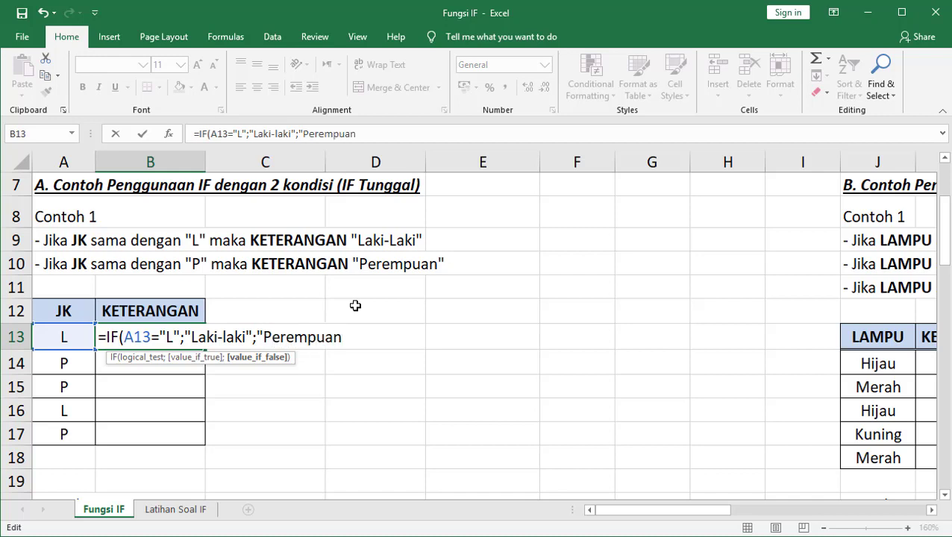
pyautogui.write('"')
pyautogui.write(')')
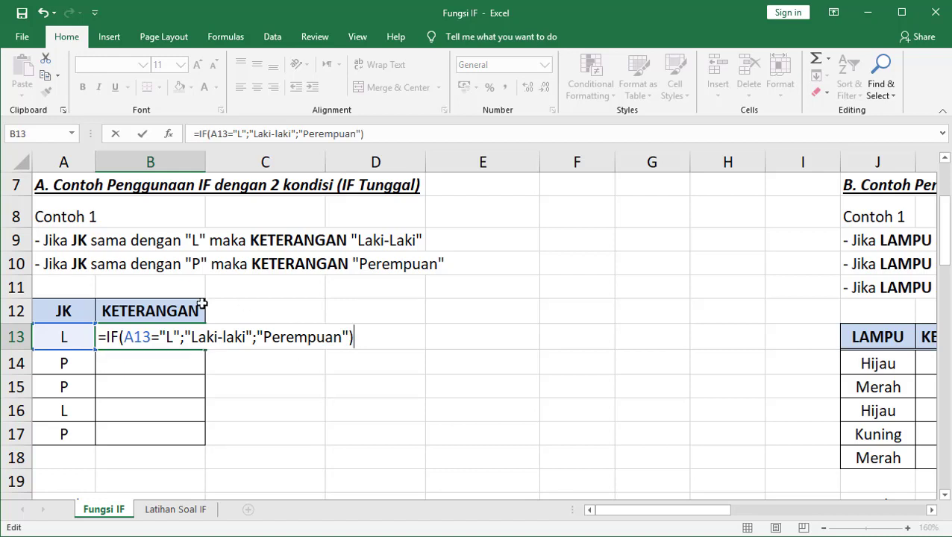
pyautogui.moveTo(124, 336); pyautogui.dragTo(152, 336)
pyautogui.click(129, 336)
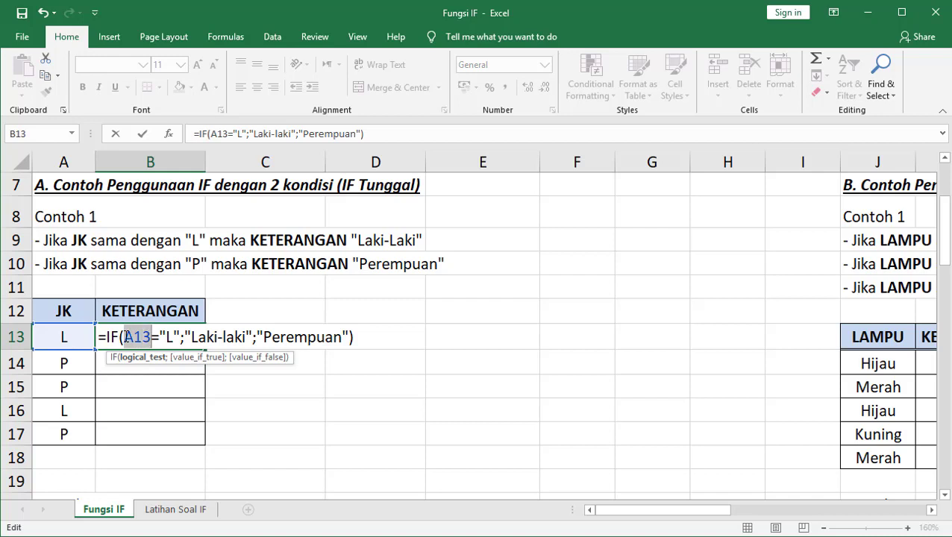
pyautogui.click(126, 337)
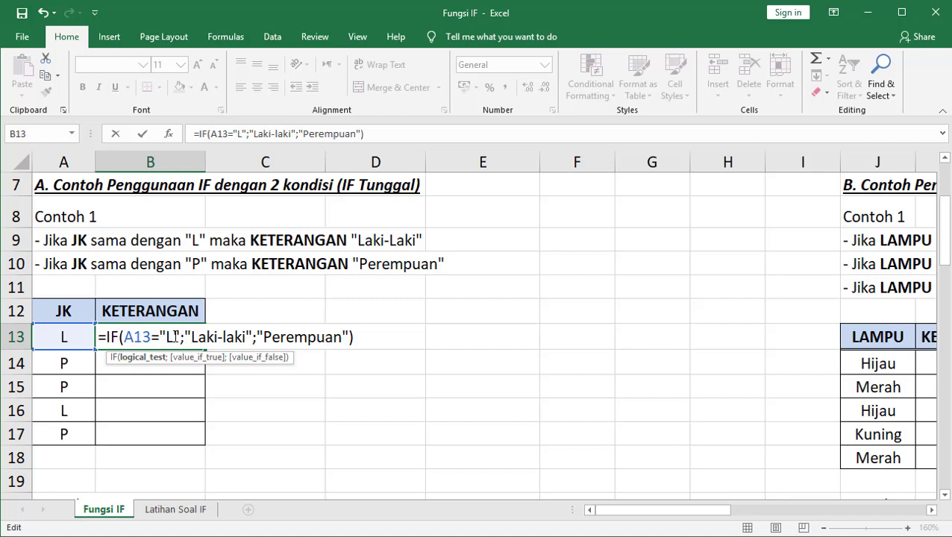
pyautogui.click(172, 337)
pyautogui.click(228, 336)
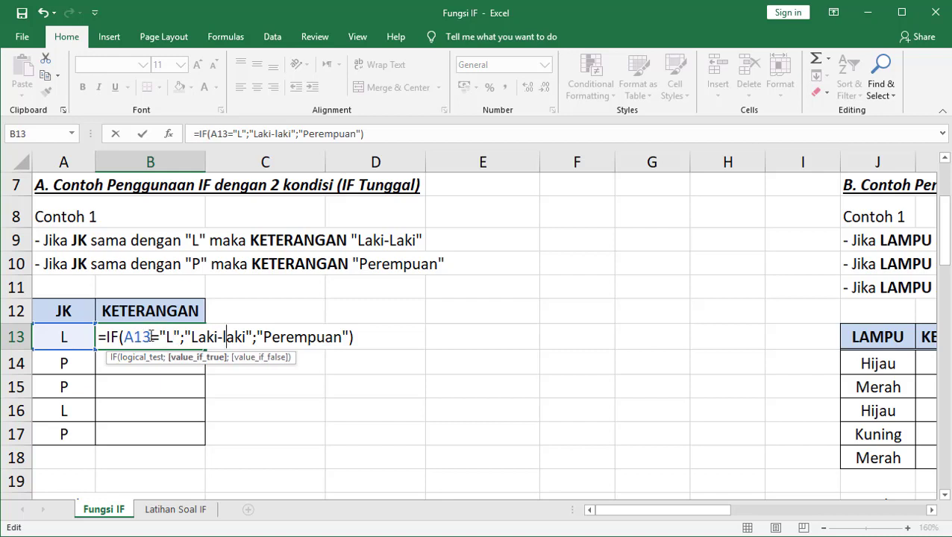
pyautogui.click(372, 337)
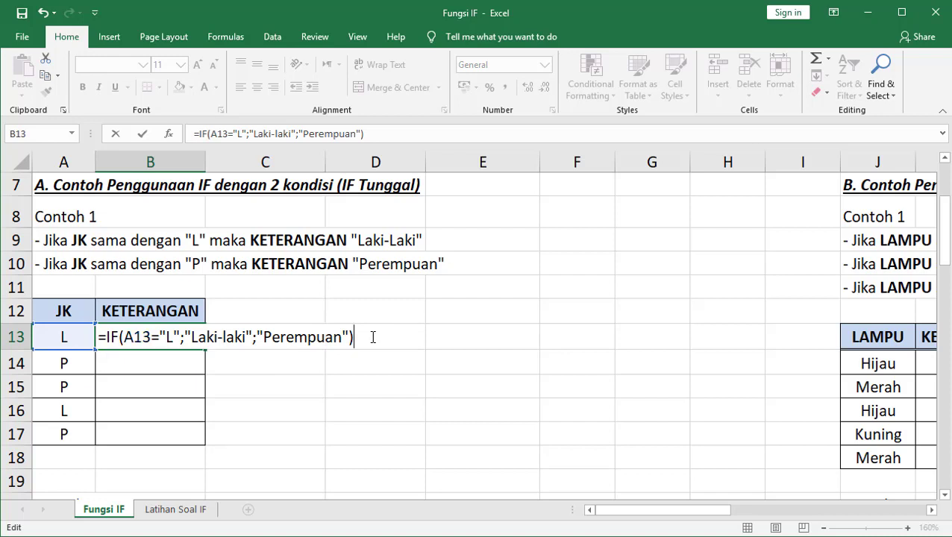
pyautogui.press('Return')
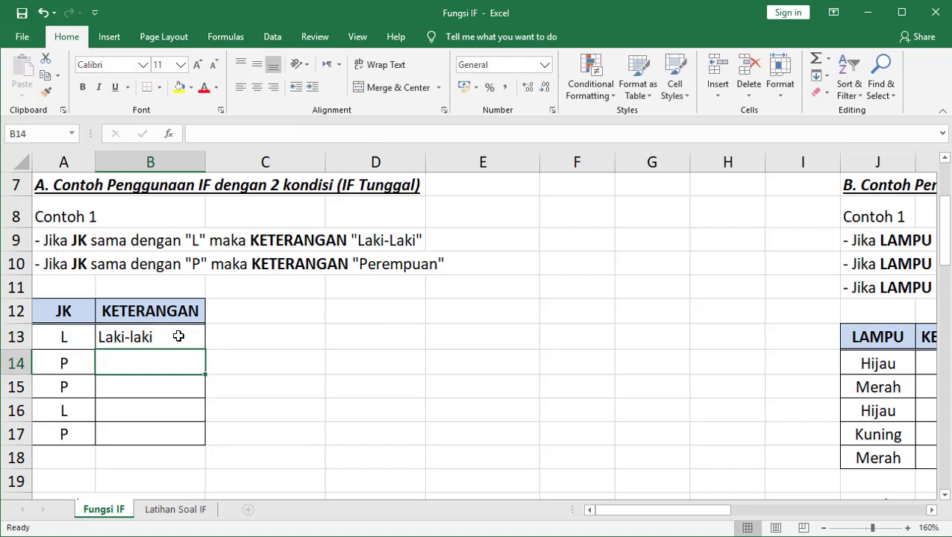
# Copy B13's IF formula down to B17 with the fill handle
pyautogui.doubleClick(179, 337)
pyautogui.click(219, 333)
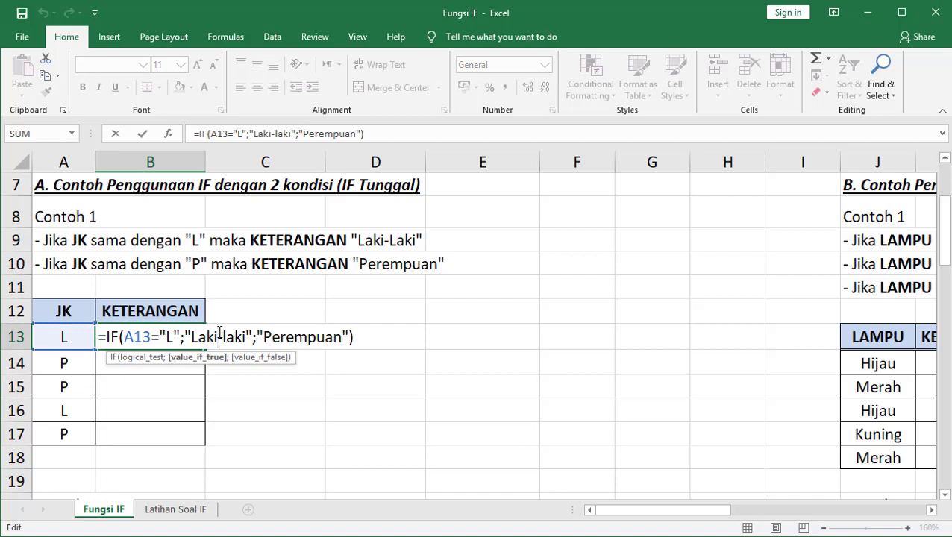
pyautogui.press('Return')
pyautogui.click(180, 332)
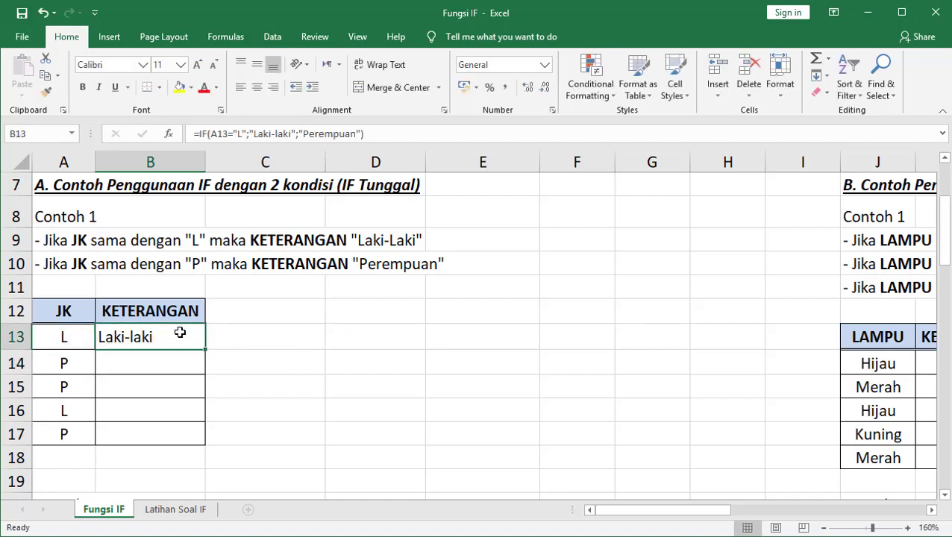
pyautogui.doubleClick(207, 350)
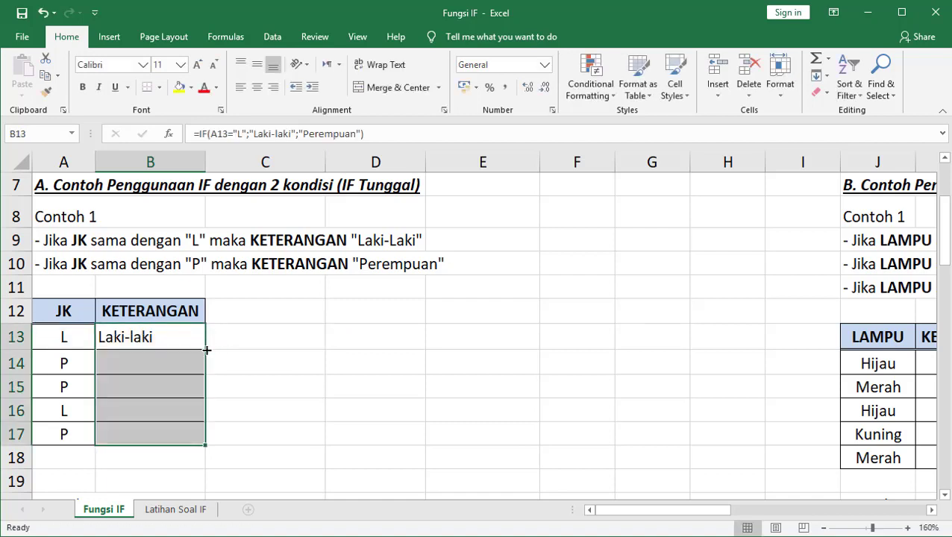
# Compare the formulas in B13 and B14 to check the copied references
pyautogui.doubleClick(157, 337)
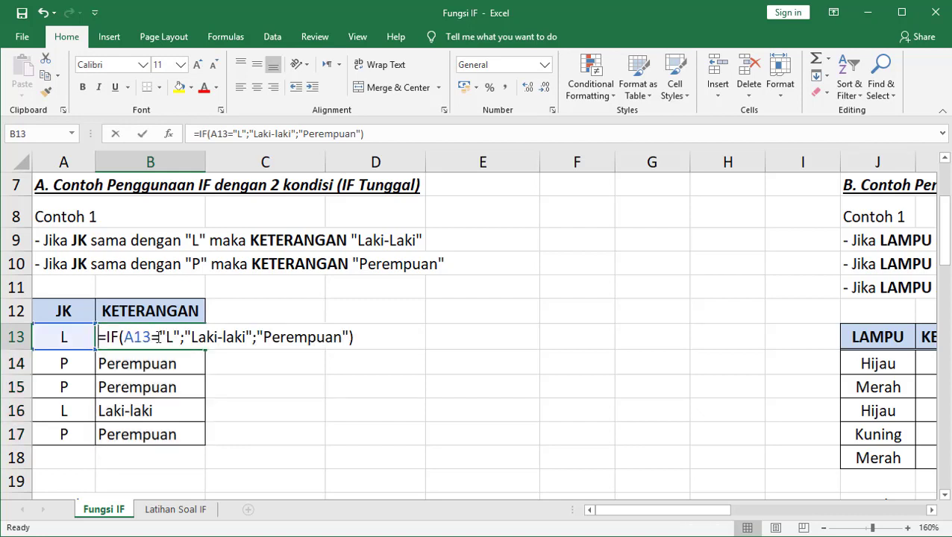
pyautogui.press('Return')
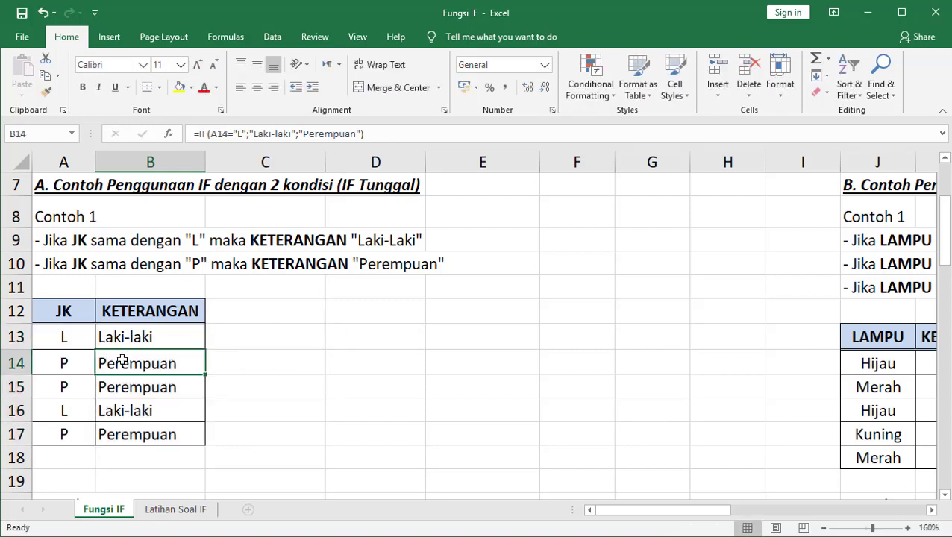
pyautogui.doubleClick(123, 362)
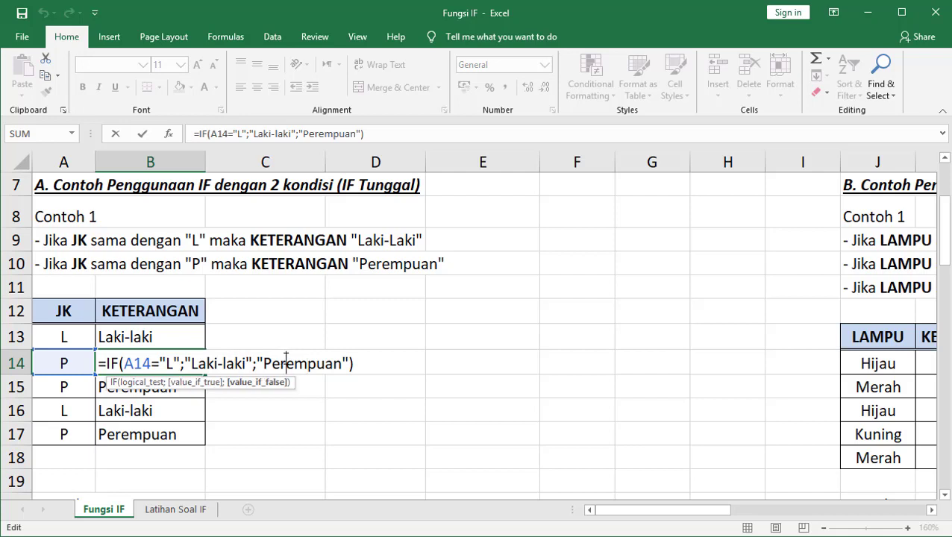
pyautogui.click(286, 363)
pyautogui.press('Return')
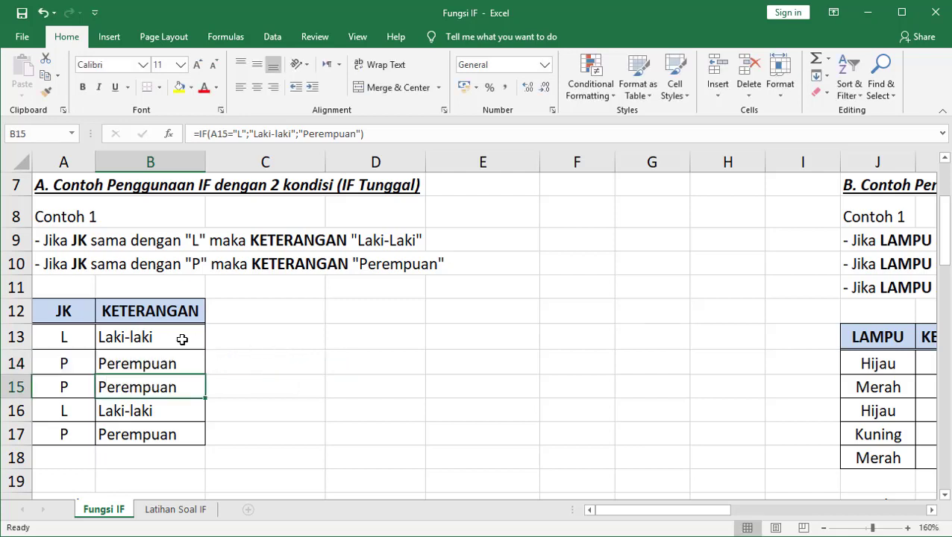
pyautogui.doubleClick(181, 339)
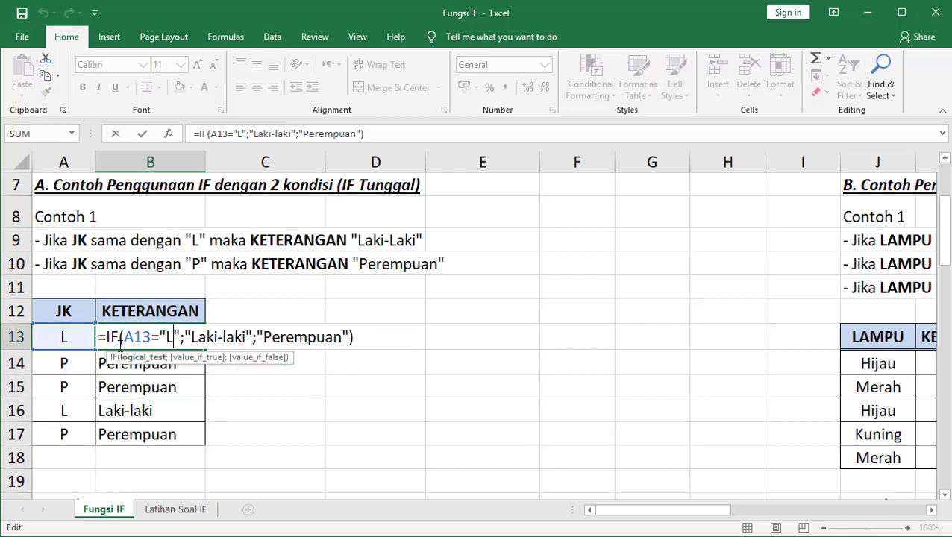
pyautogui.press('Return')
# Change A13's JK value to A
pyautogui.click(71, 340)
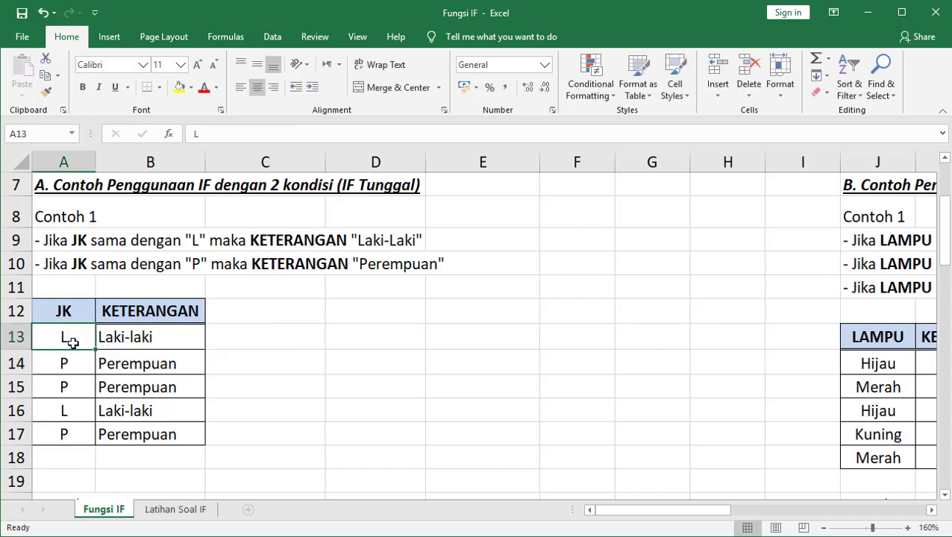
pyautogui.write('A')
pyautogui.press('Return')
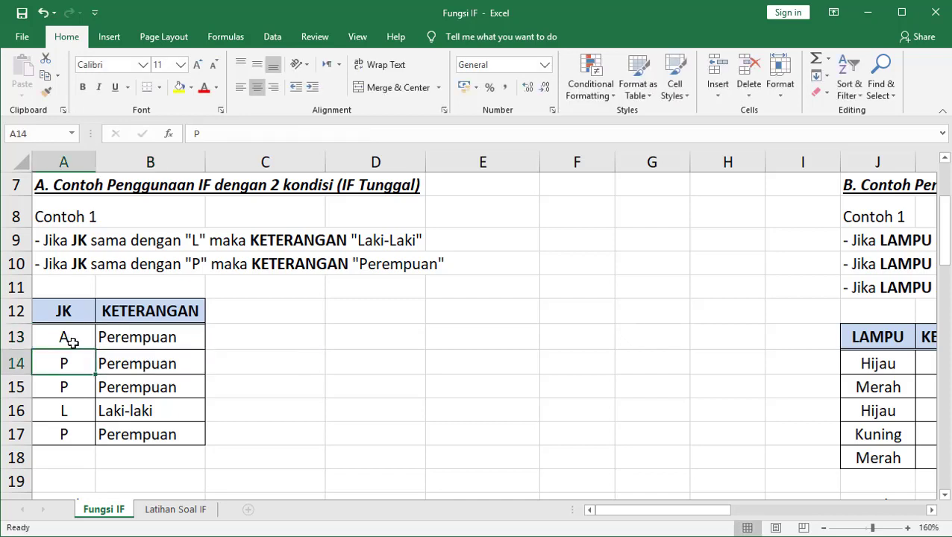
# Review B13's IF formula, which now returns Perempuan because A13 is not L
pyautogui.click(78, 339)
pyautogui.click(125, 337)
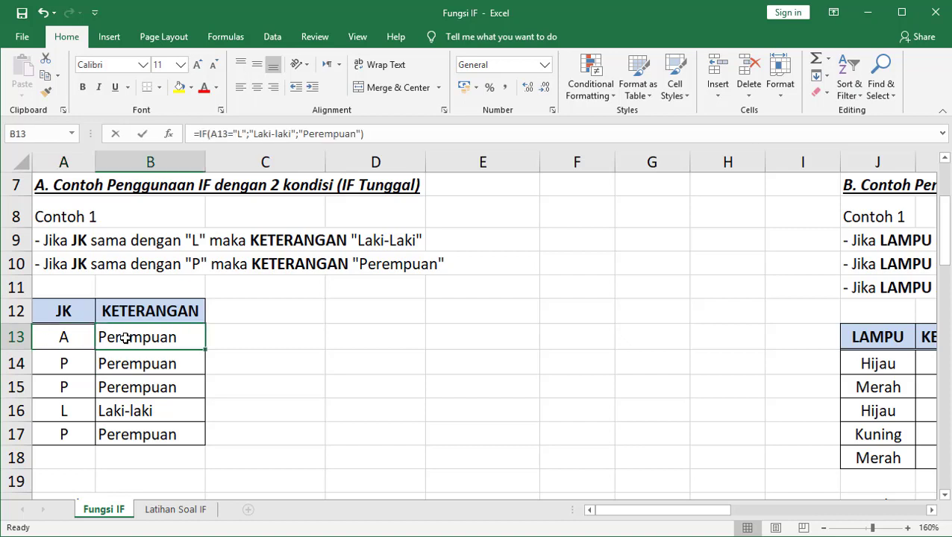
pyautogui.doubleClick(125, 337)
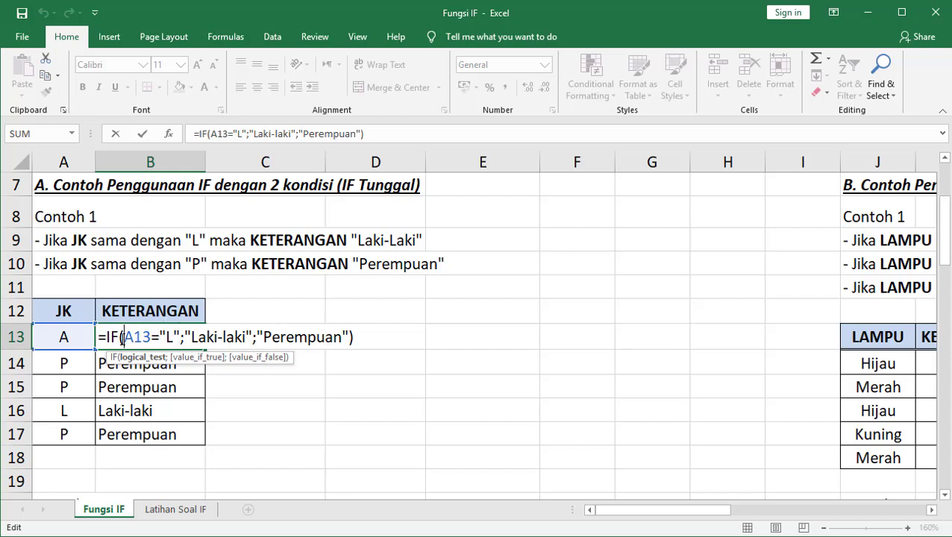
pyautogui.moveTo(354, 337); pyautogui.dragTo(98, 337)
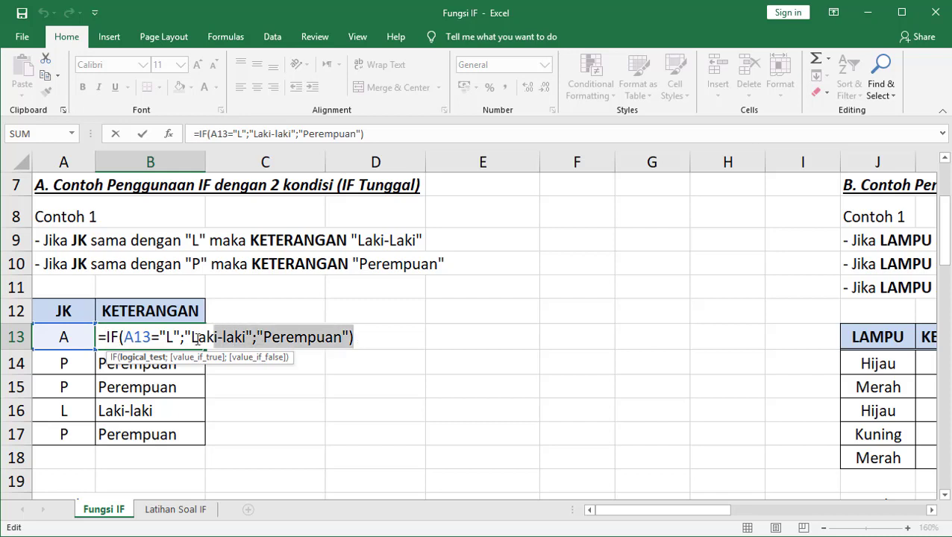
pyautogui.click(122, 337)
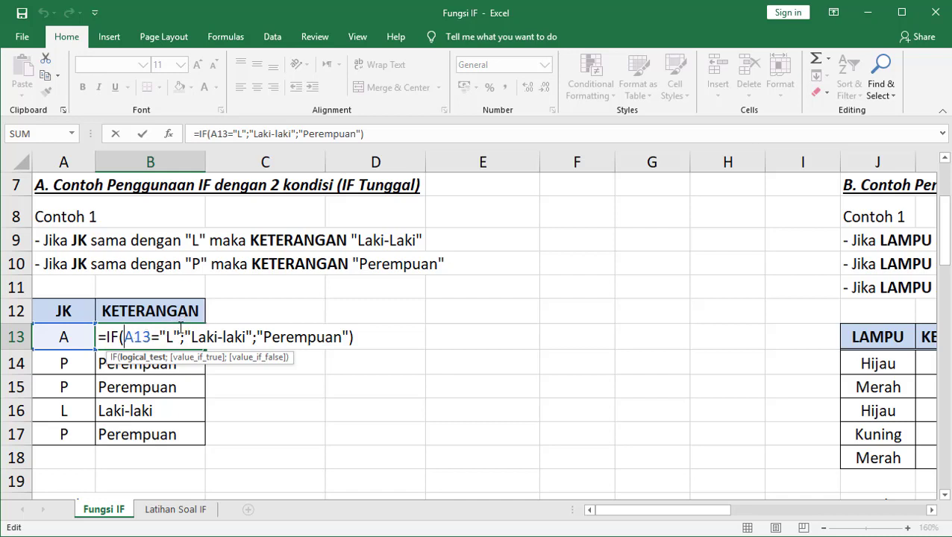
pyautogui.press('Return')
pyautogui.click(64, 338)
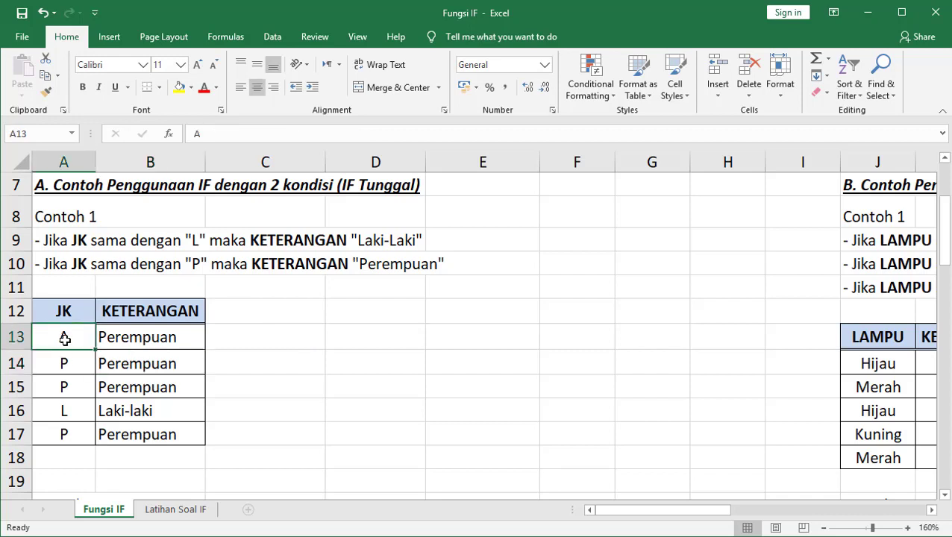
pyautogui.click(134, 333)
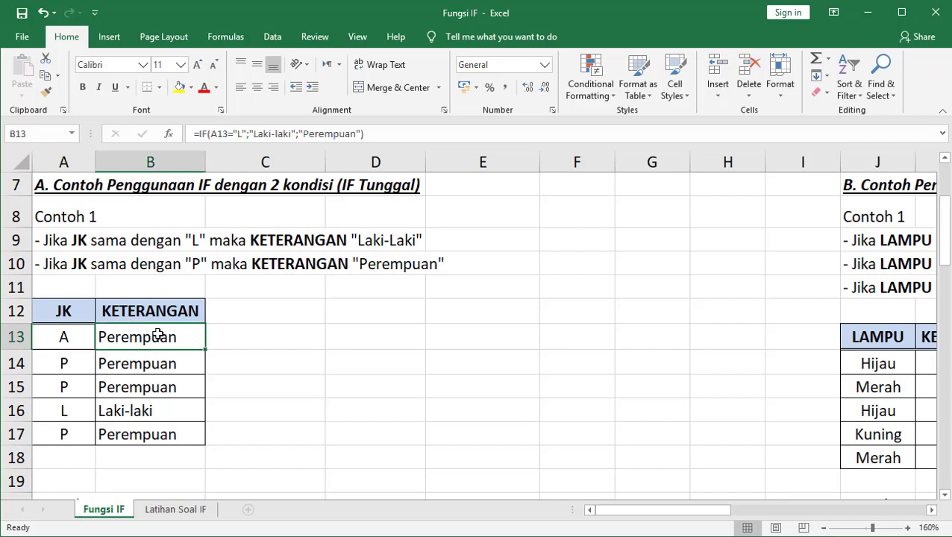
pyautogui.doubleClick(158, 335)
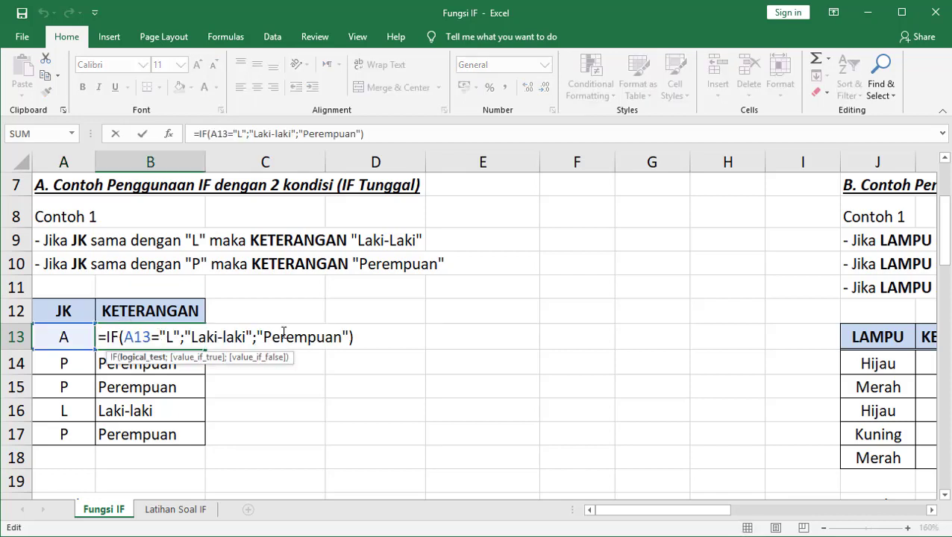
pyautogui.press('Return')
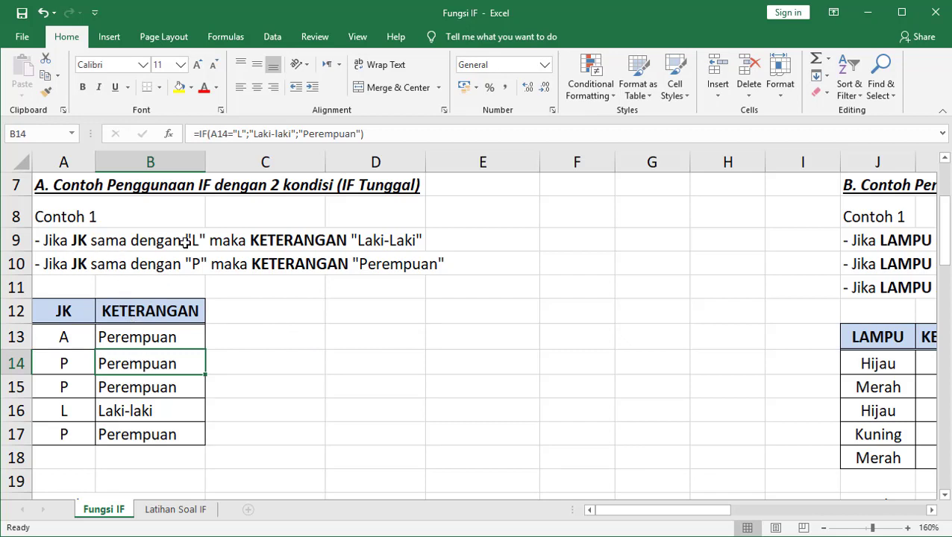
# Scroll down to the Contoh 2 NILAI table and read the Lulus and Gagal rules in A21–A22
pyautogui.scroll(-1, 187, 240)
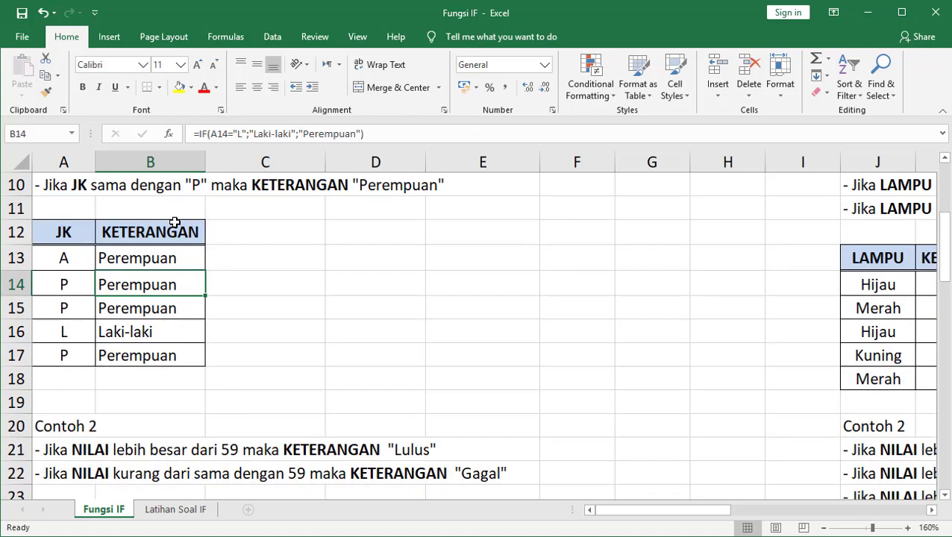
pyautogui.scroll(-2, 150, 236)
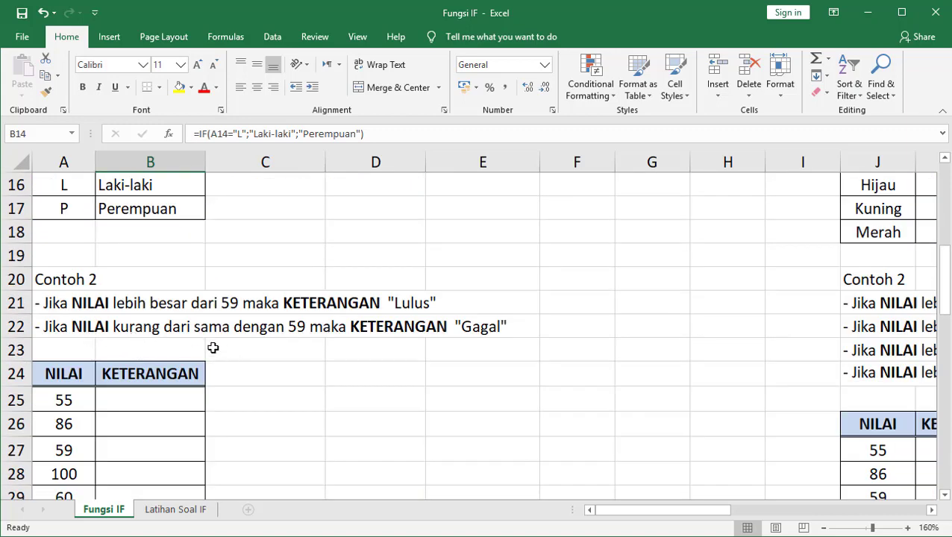
pyautogui.scroll(-1, 138, 322)
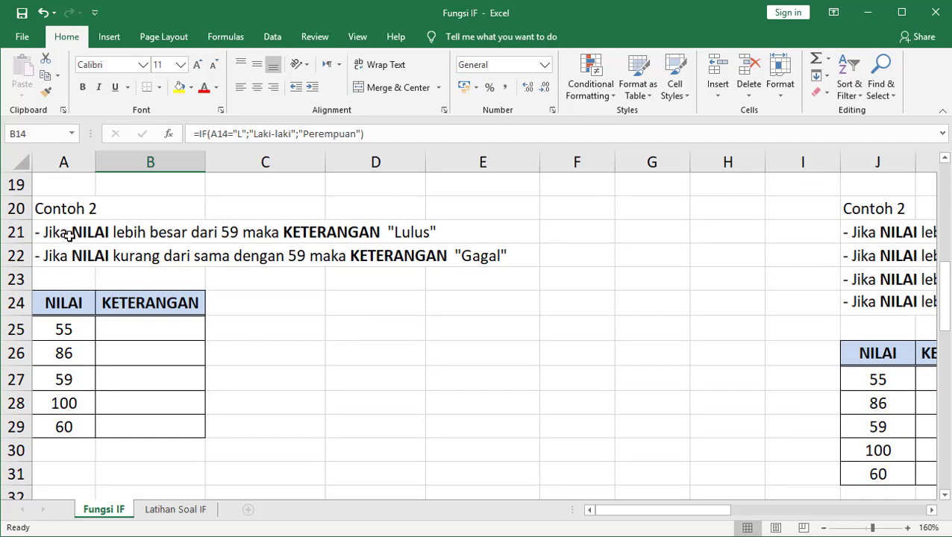
pyautogui.click(141, 331)
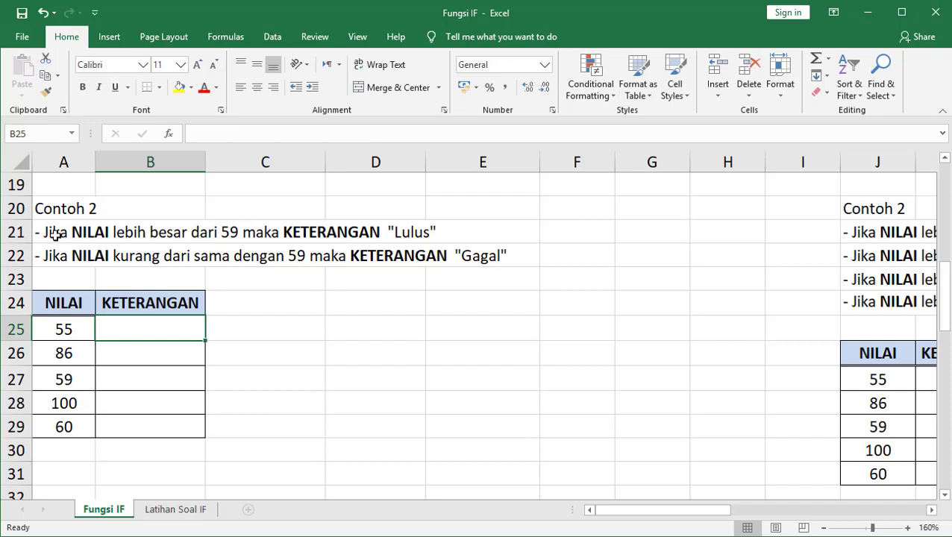
pyautogui.click(58, 234)
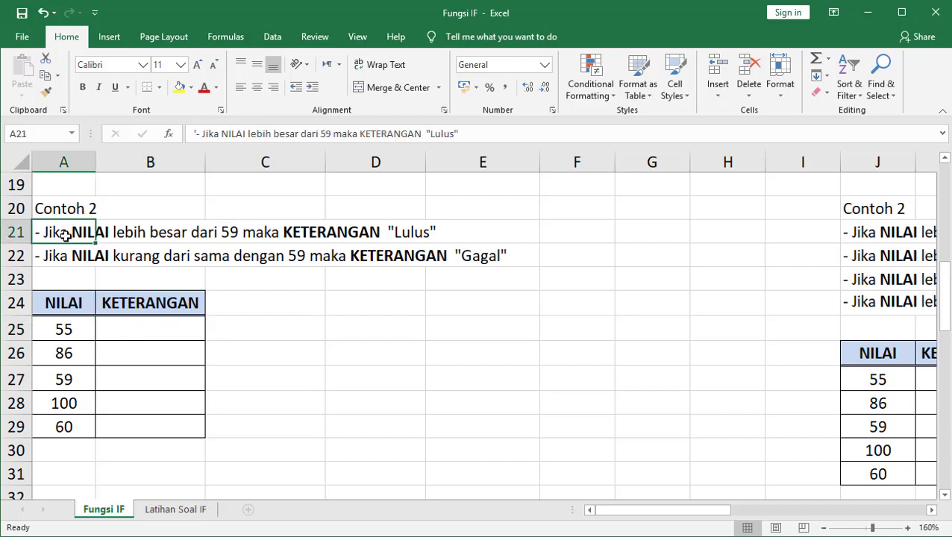
pyautogui.click(80, 253)
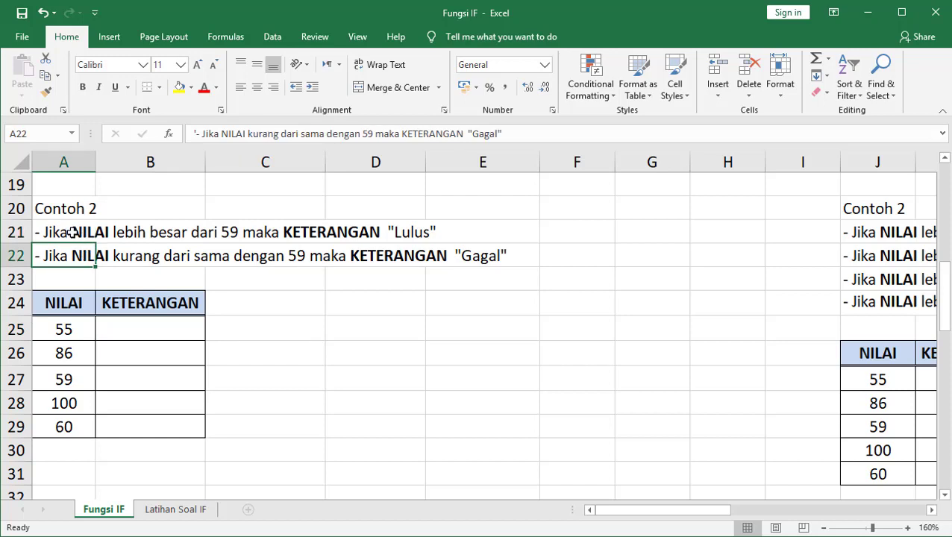
pyautogui.click(90, 234)
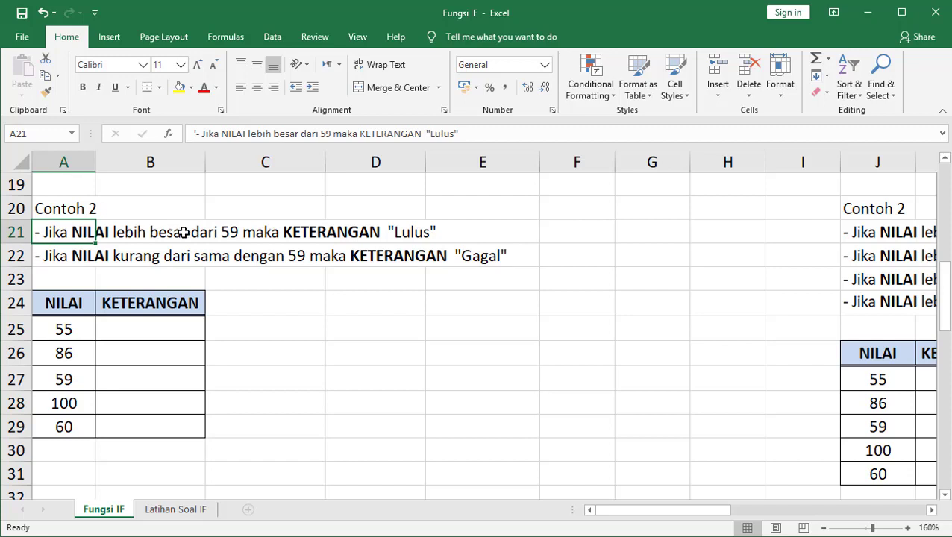
# Point out the 59 threshold and Gagal result, then select B25 for the formula
pyautogui.click(232, 231)
pyautogui.click(86, 232)
pyautogui.click(73, 253)
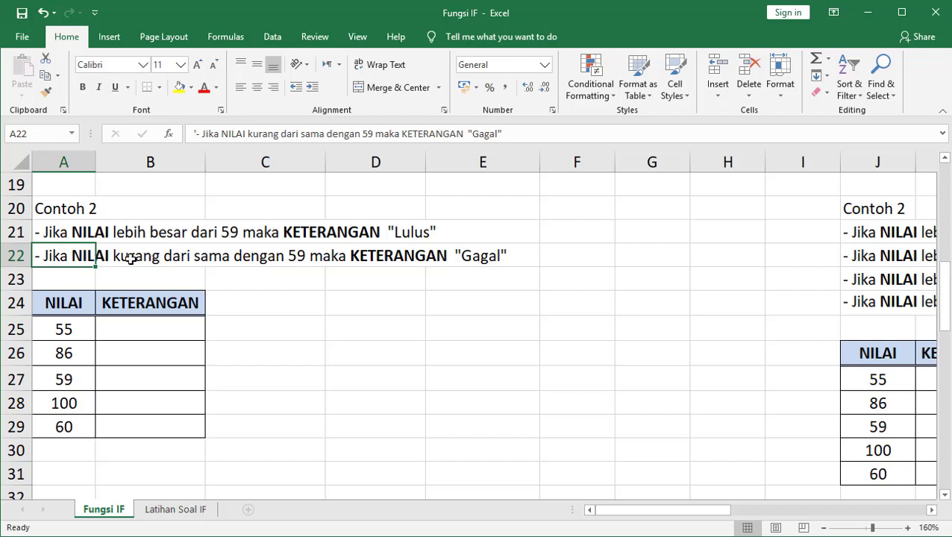
pyautogui.click(60, 232)
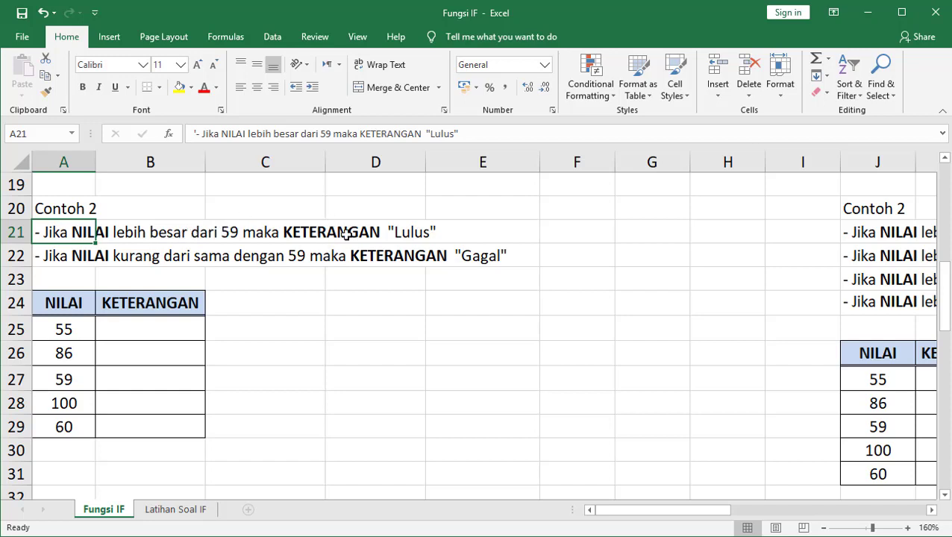
pyautogui.click(66, 259)
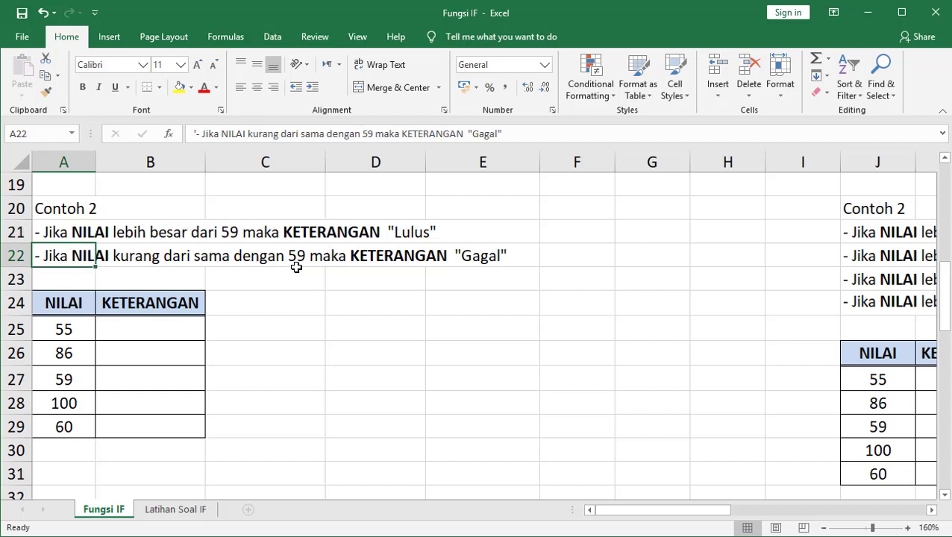
pyautogui.click(496, 259)
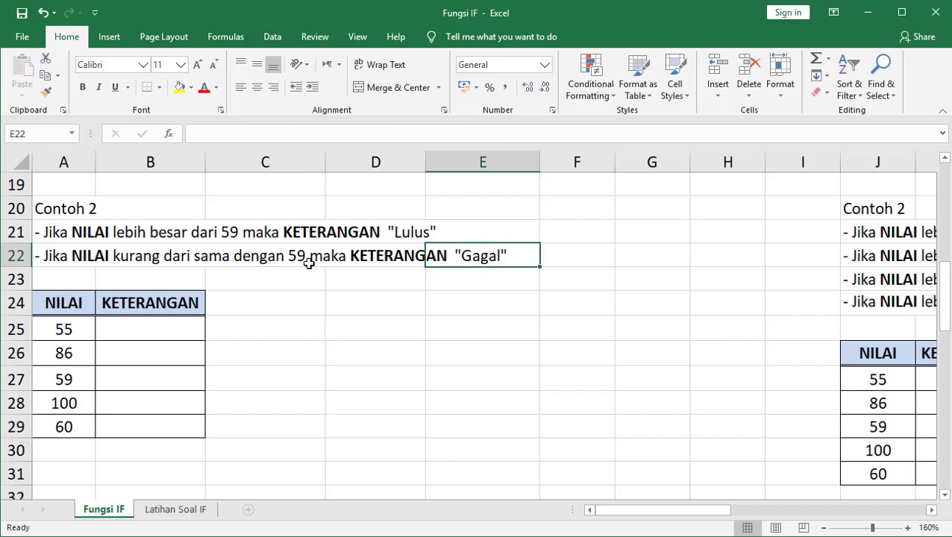
pyautogui.click(73, 256)
pyautogui.click(77, 236)
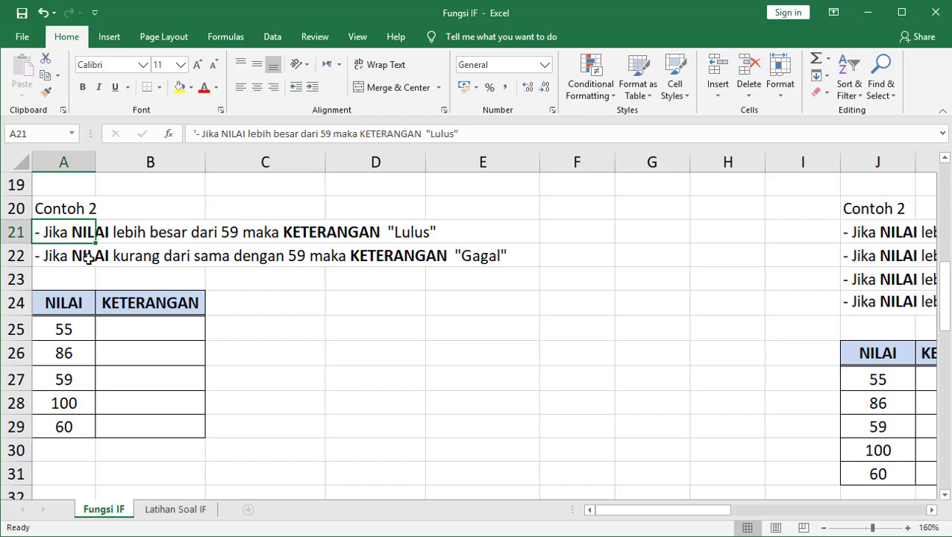
pyautogui.click(65, 253)
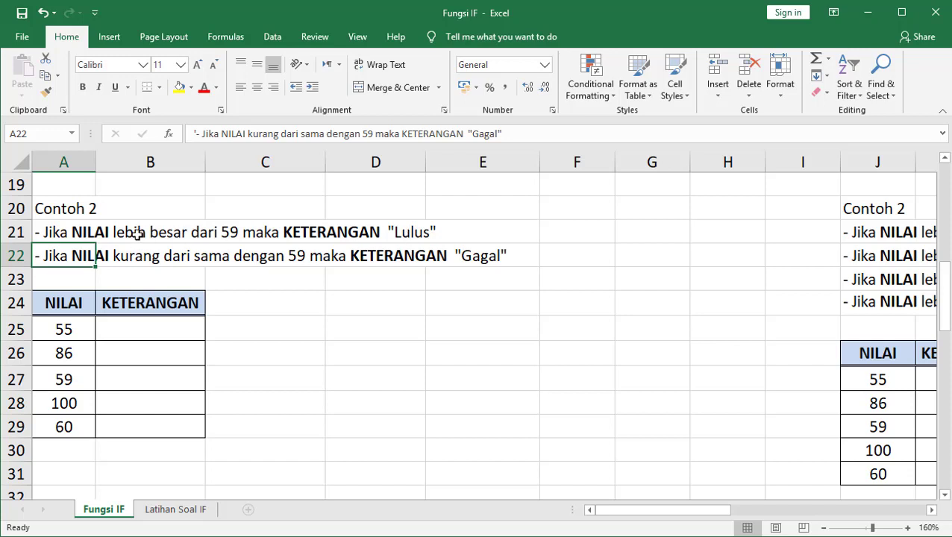
pyautogui.click(67, 232)
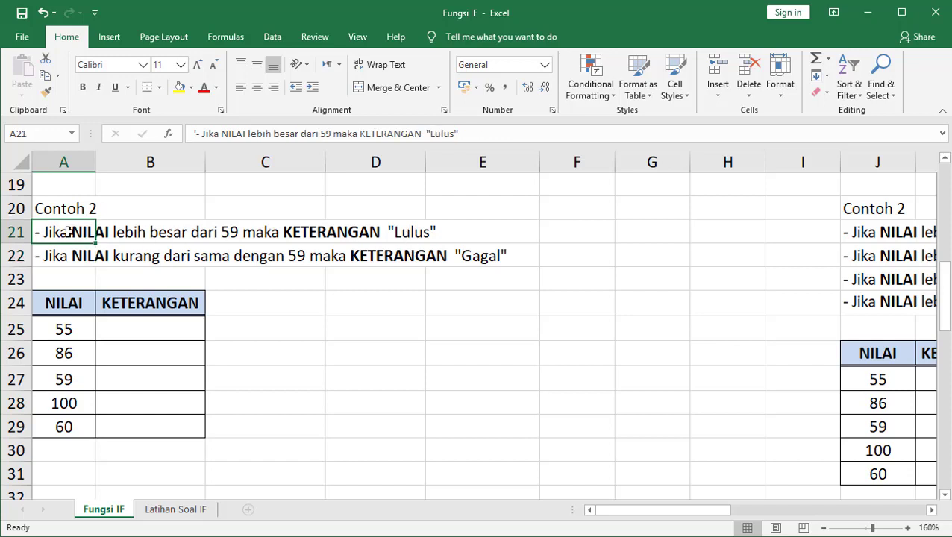
pyautogui.click(129, 334)
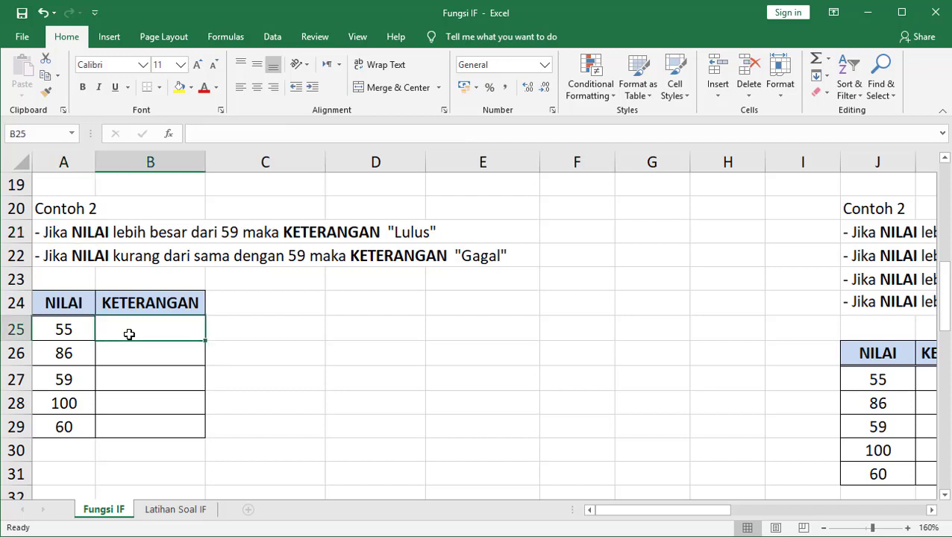
# Start =IF(A25>59; in B25 as the logical test
pyautogui.write('=')
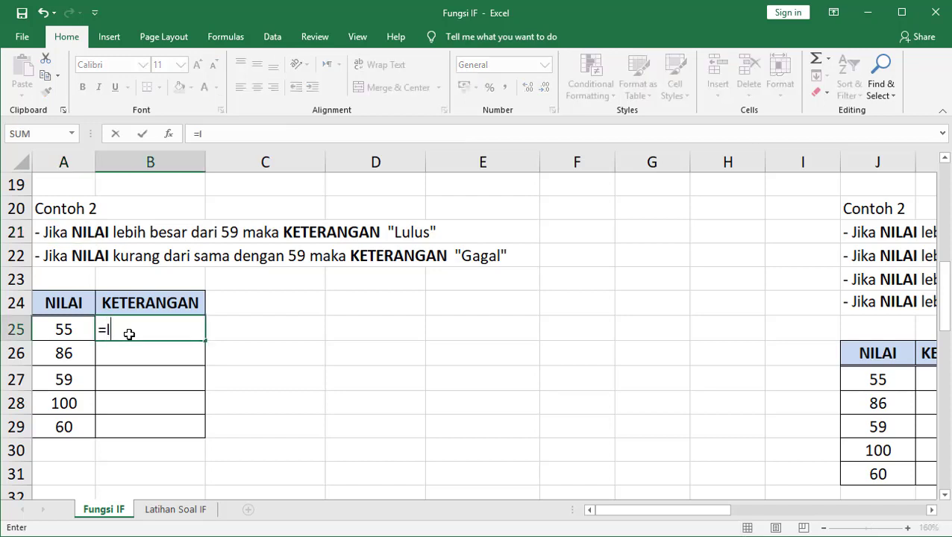
pyautogui.write('IF(')
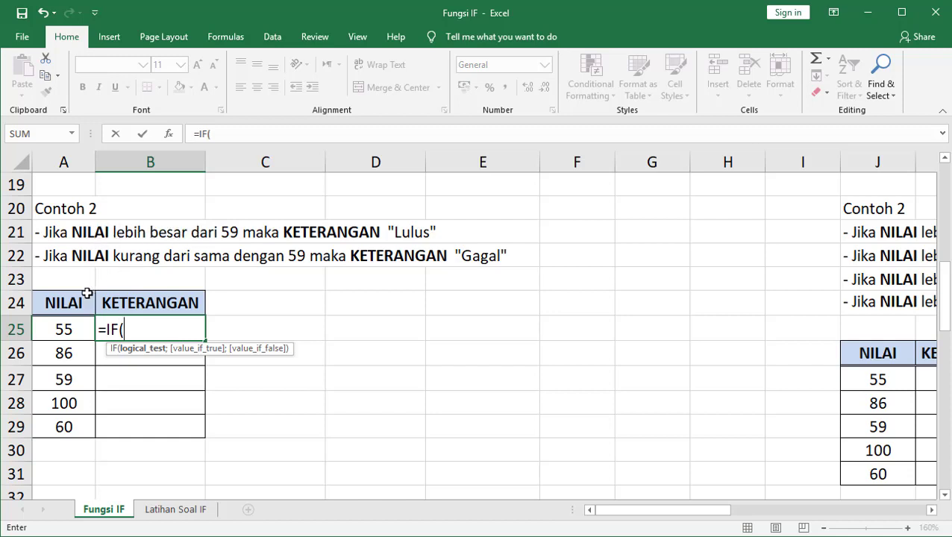
pyautogui.click(64, 328)
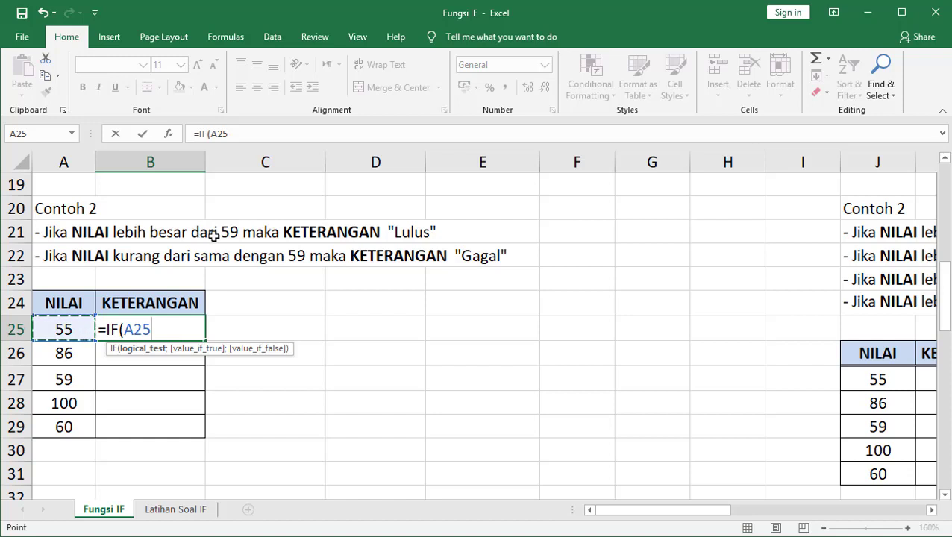
pyautogui.write('>')
pyautogui.write('59')
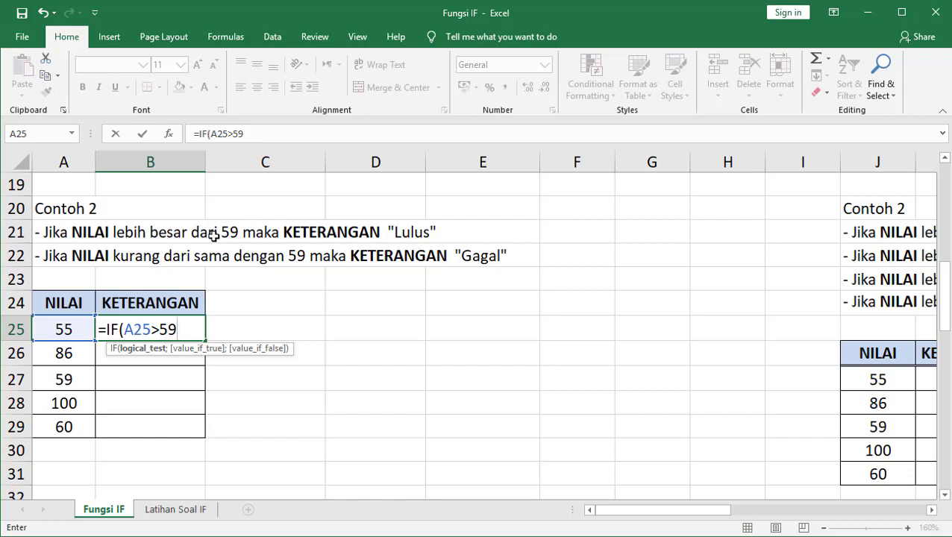
pyautogui.write(';')
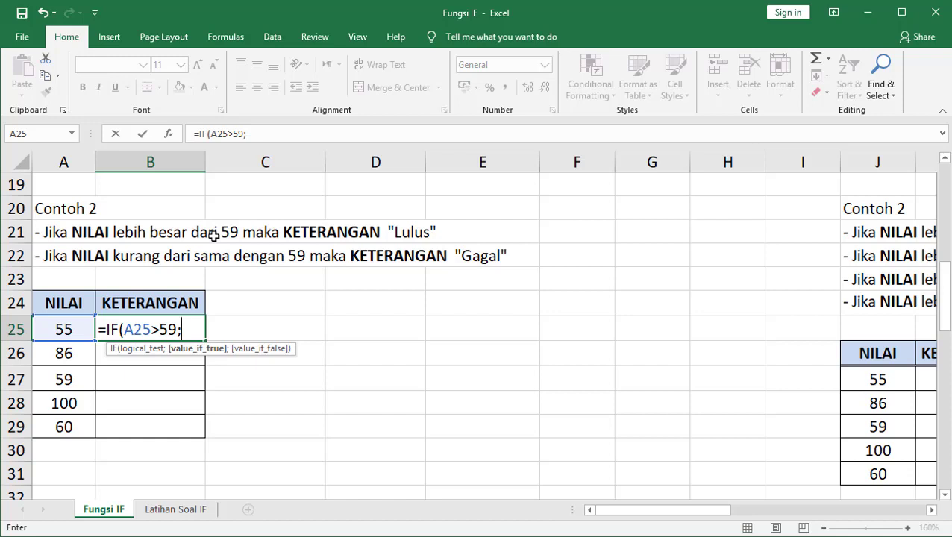
pyautogui.press('BackSpace')
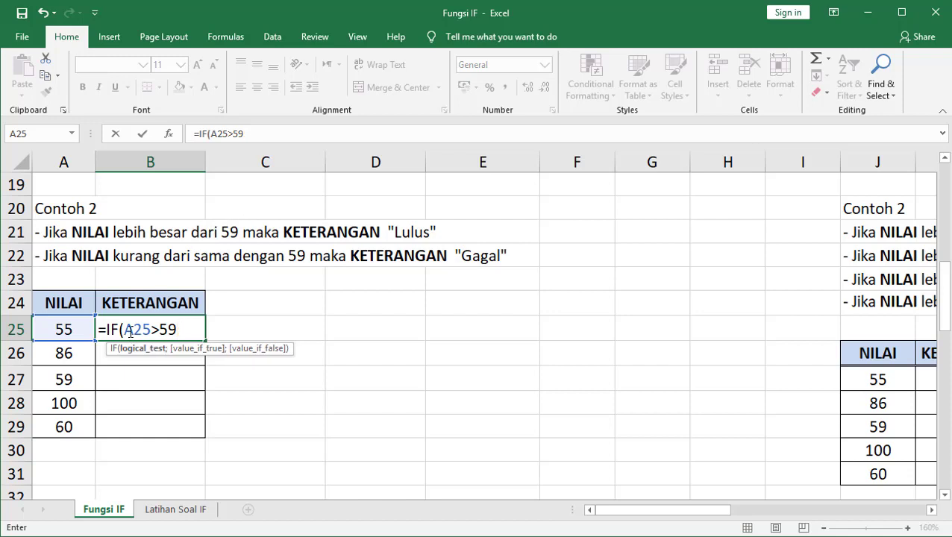
pyautogui.click(129, 329)
pyautogui.write(';')
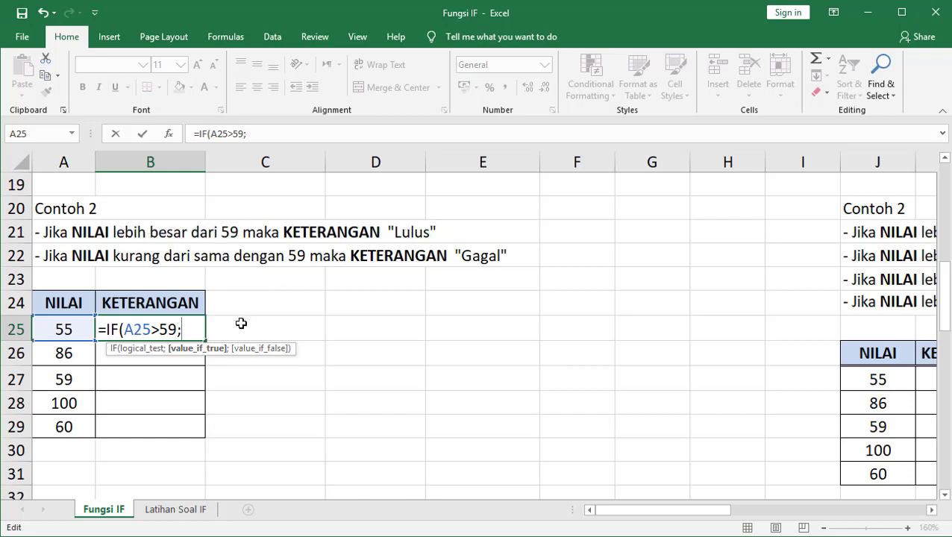
# Add "Lulus" as the true value and "Gagal" as the false value
pyautogui.write('"')
pyautogui.write('lulus')
pyautogui.press('BackSpace')
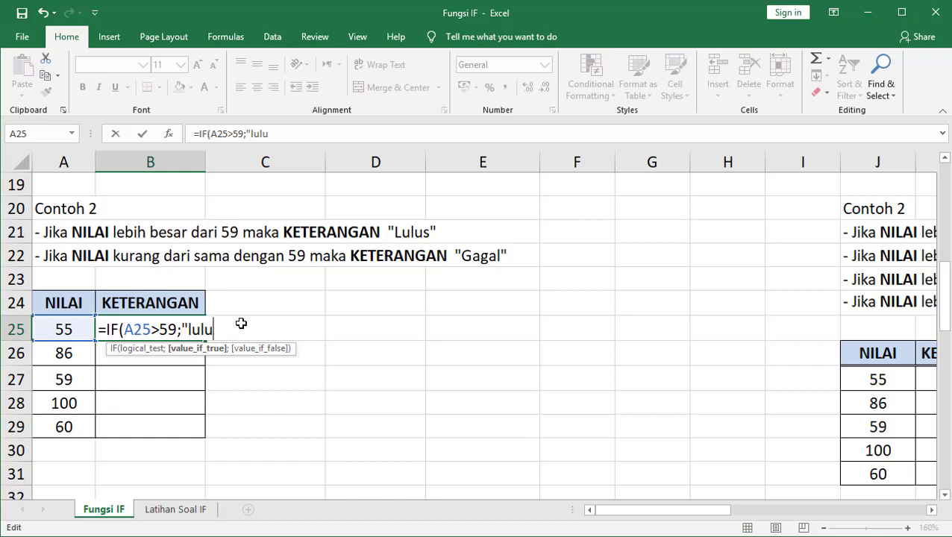
pyautogui.press('BackSpace')
pyautogui.press('BackSpace')
pyautogui.press('BackSpace')
pyautogui.press('BackSpace')
pyautogui.write('Lul')
pyautogui.write('us"')
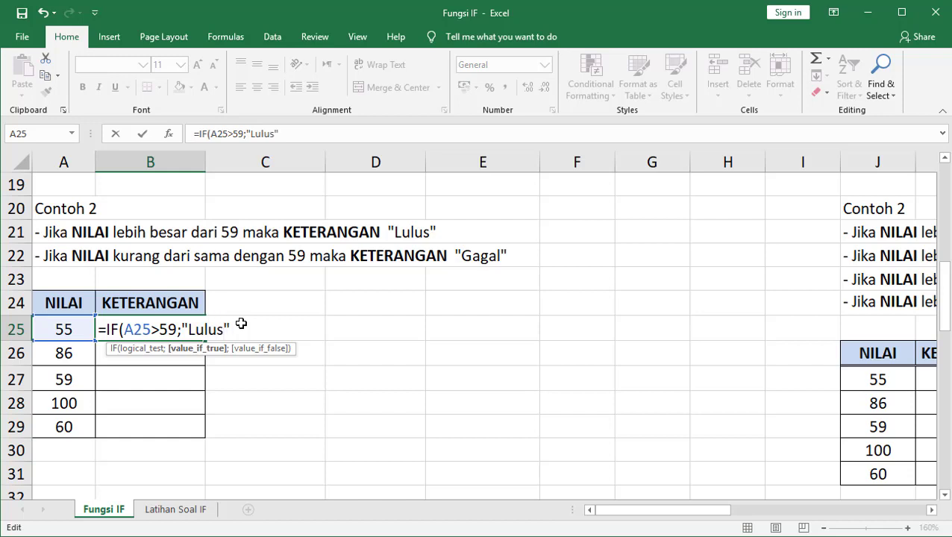
pyautogui.write(';')
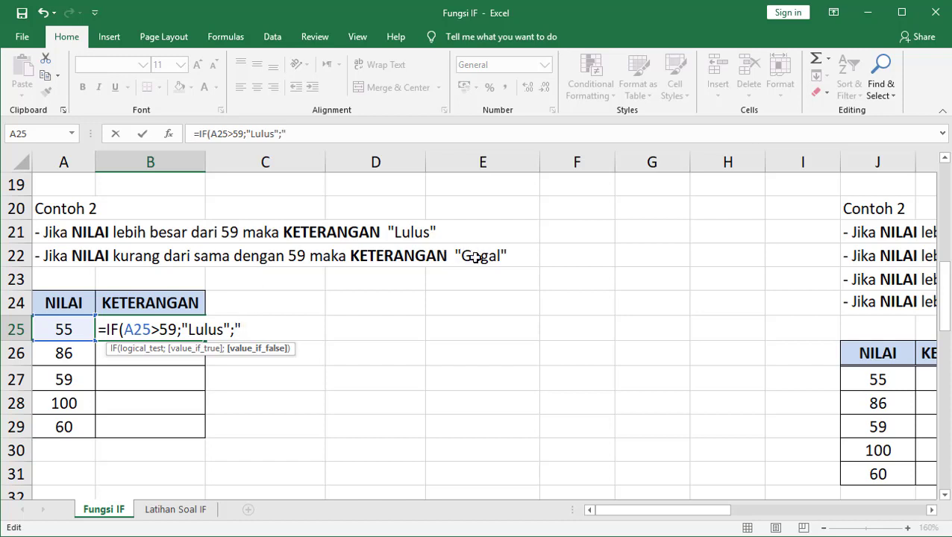
pyautogui.write('Gagal')
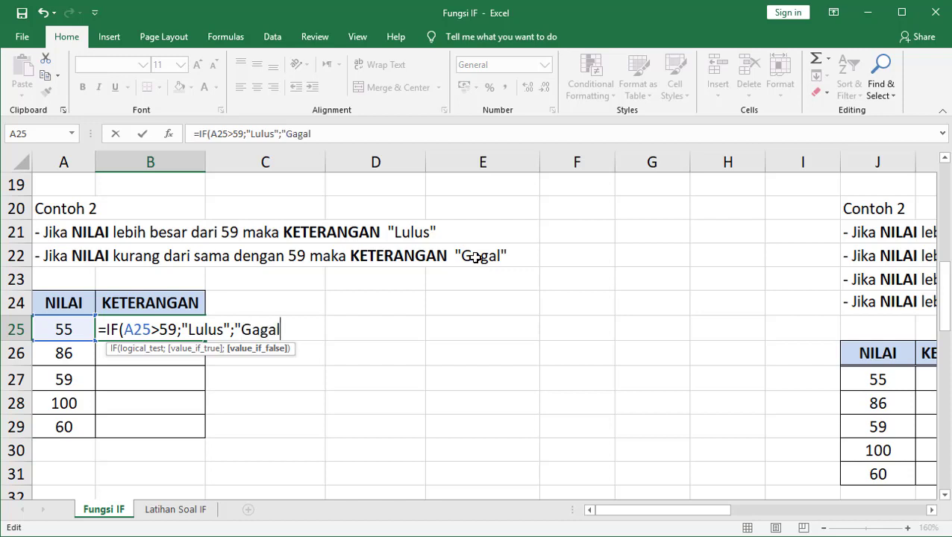
pyautogui.write('")')
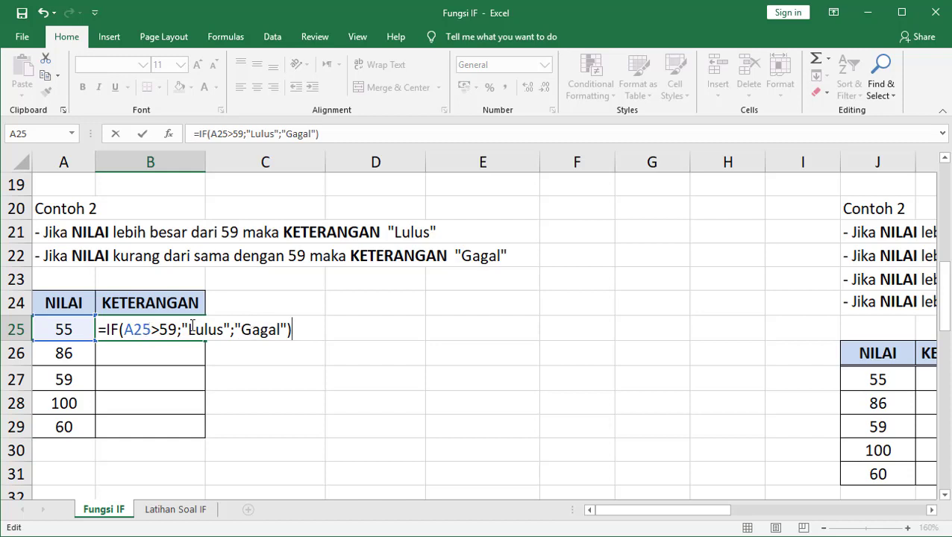
# Commit B25's formula and drag it down to B29
pyautogui.press('Return')
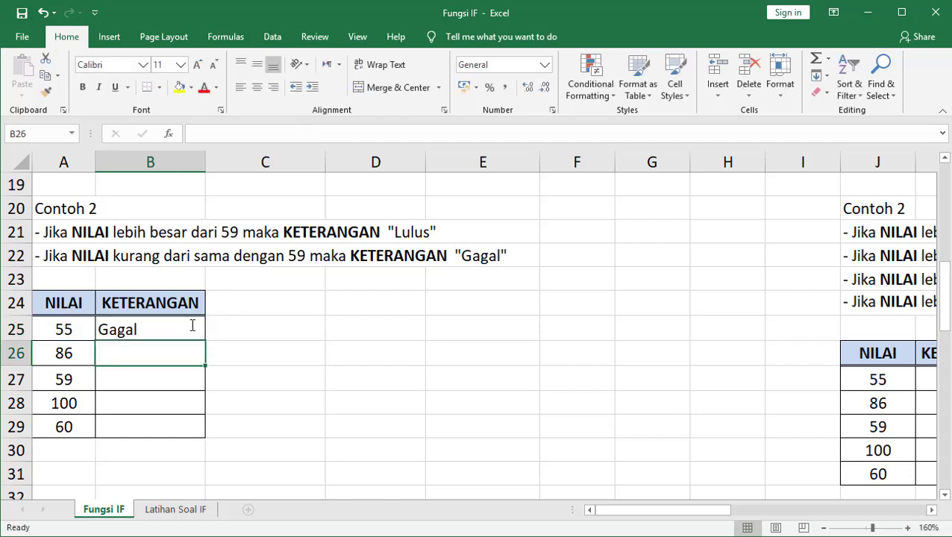
pyautogui.click(193, 325)
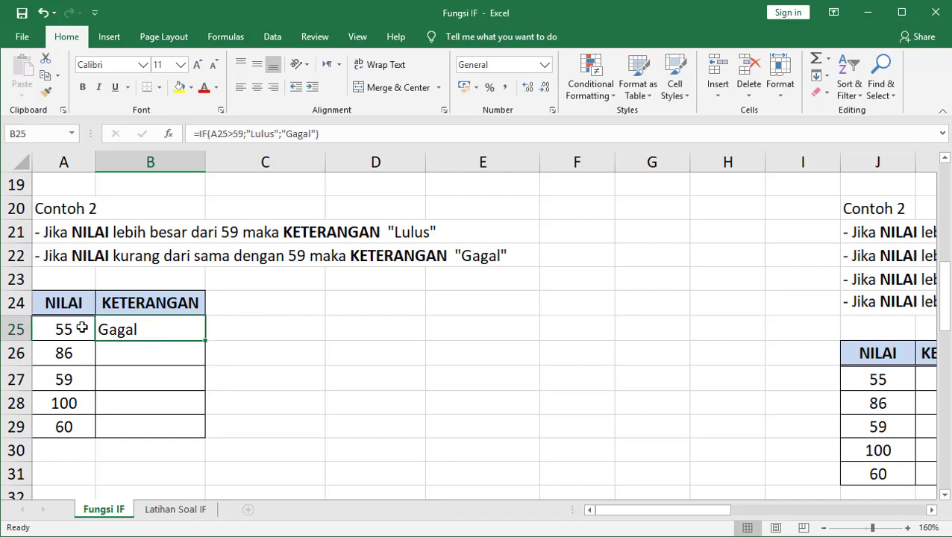
pyautogui.moveTo(203, 340); pyautogui.dragTo(203, 439)
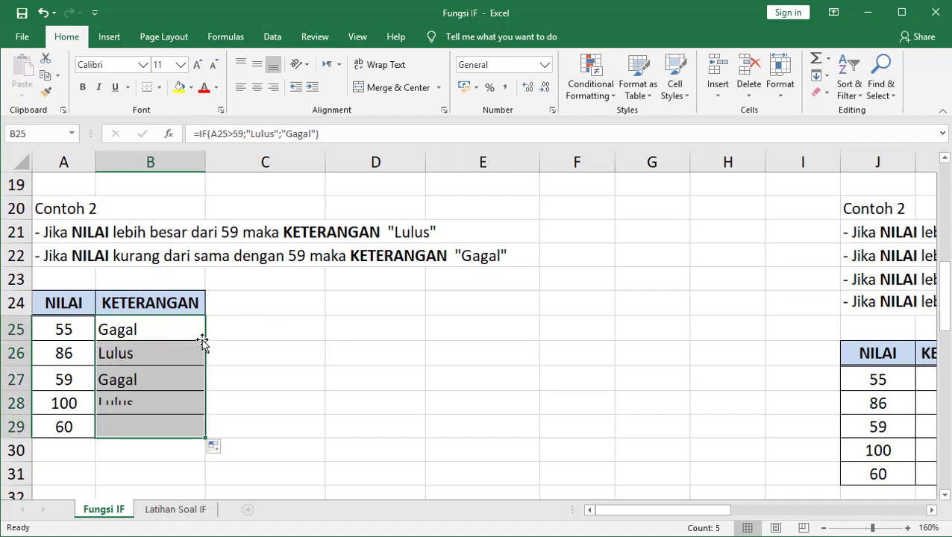
pyautogui.doubleClick(140, 329)
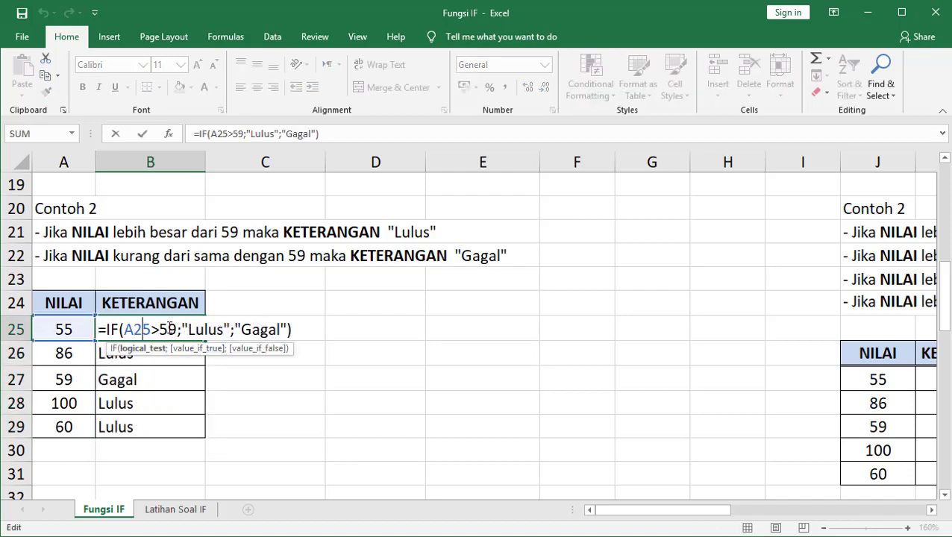
pyautogui.click(148, 344)
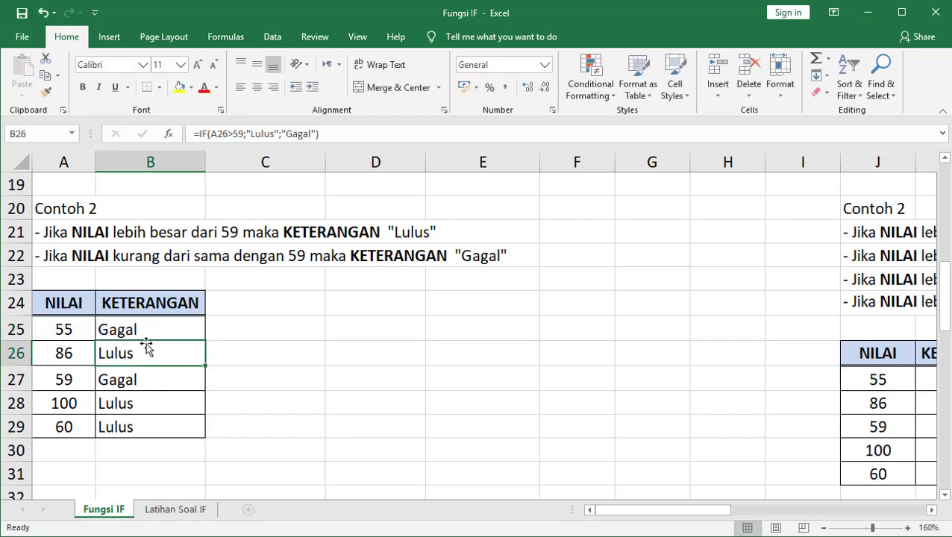
# Inspect the score-59 formula in B27, trying >= before restoring >59
pyautogui.click(127, 381)
pyautogui.click(63, 378)
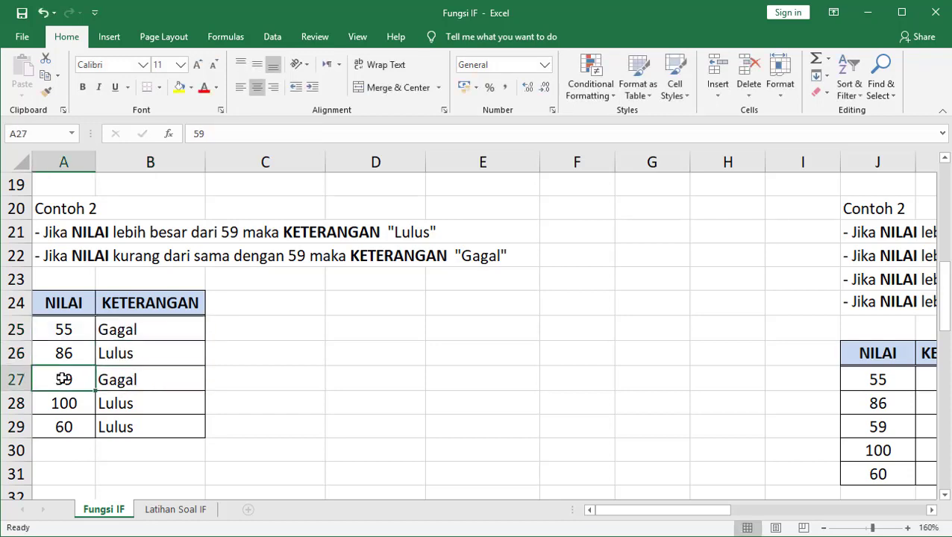
pyautogui.doubleClick(109, 380)
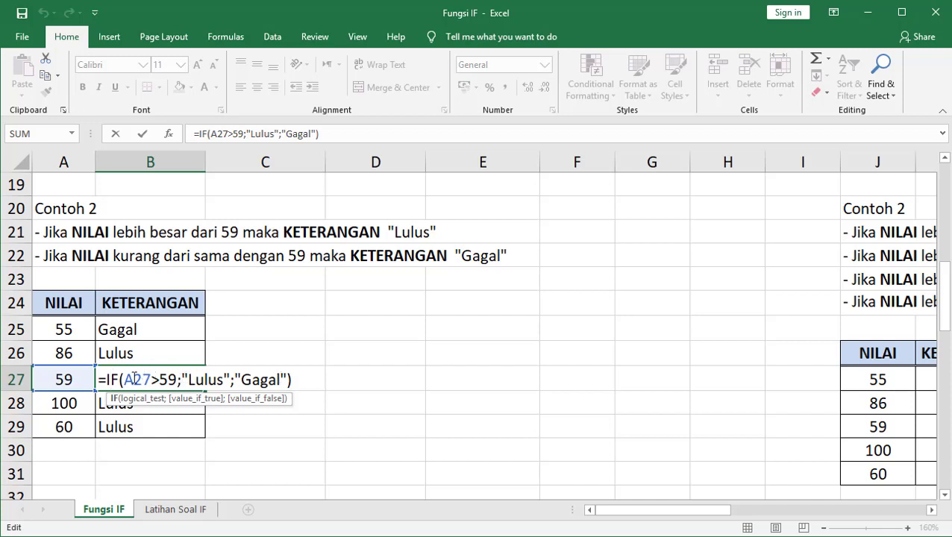
pyautogui.moveTo(122, 379); pyautogui.dragTo(151, 379)
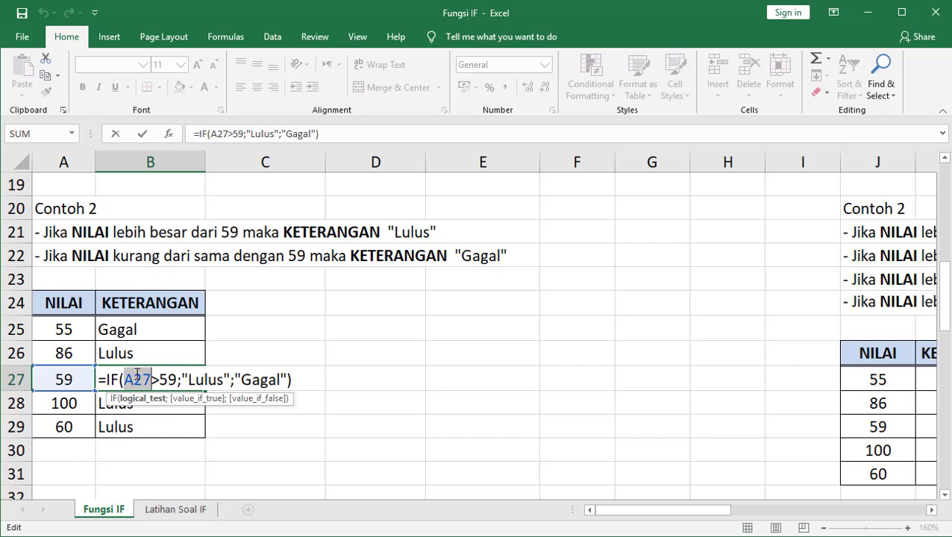
pyautogui.click(159, 378)
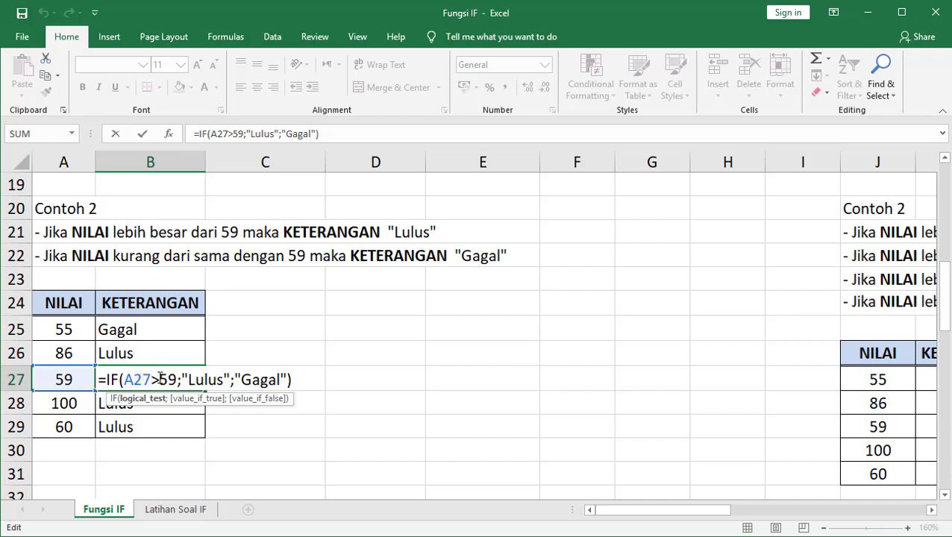
pyautogui.write('=')
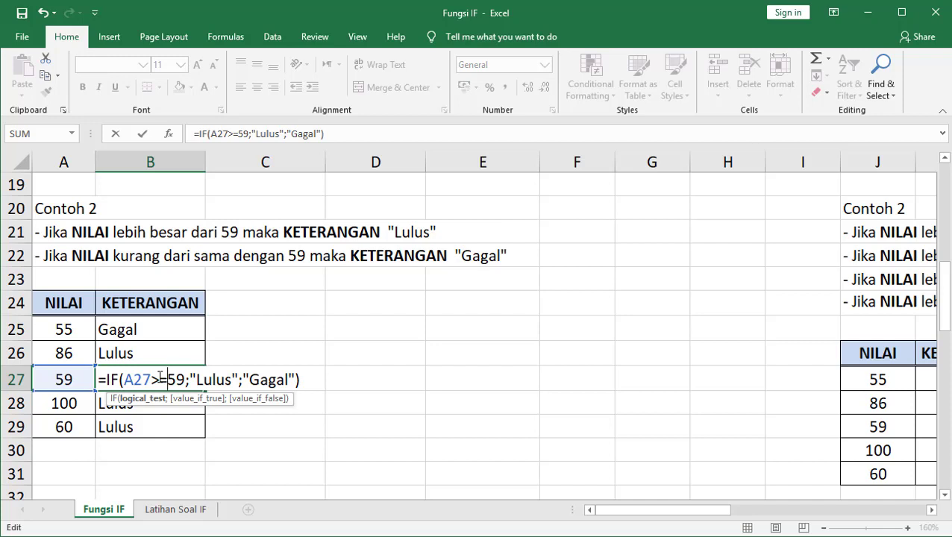
pyautogui.press('BackSpace')
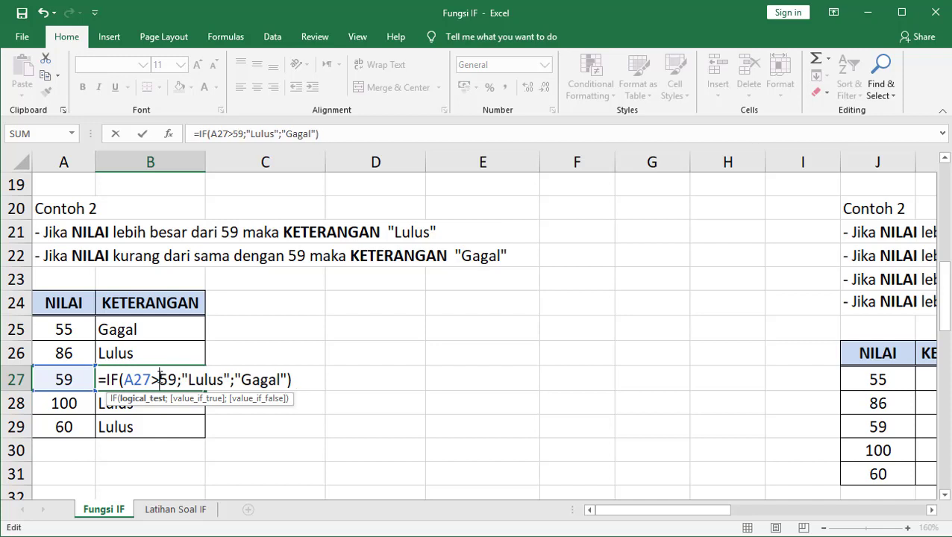
pyautogui.press('Return')
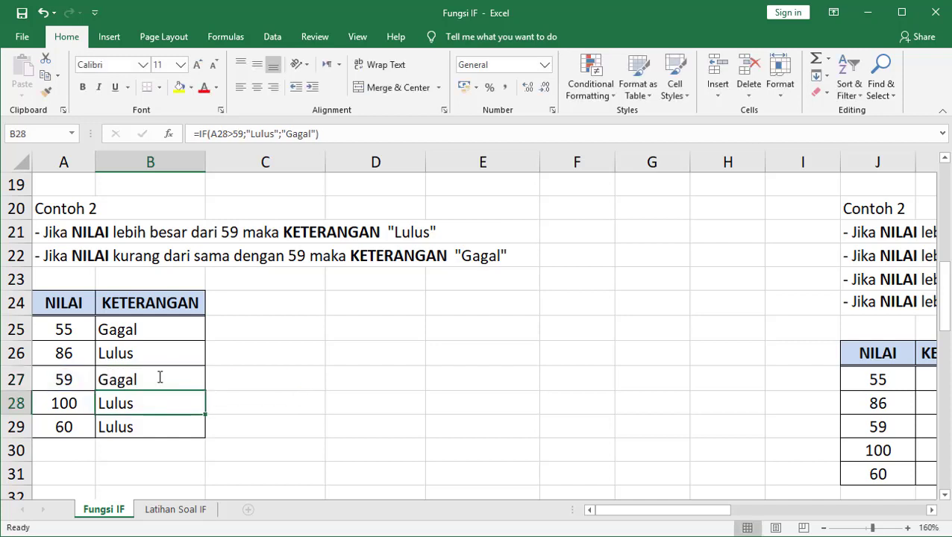
# Scroll across the sheet to section B's nested-IF LAMPU example
pyautogui.scroll(2, 123, 329)
pyautogui.scroll(3, 124, 330)
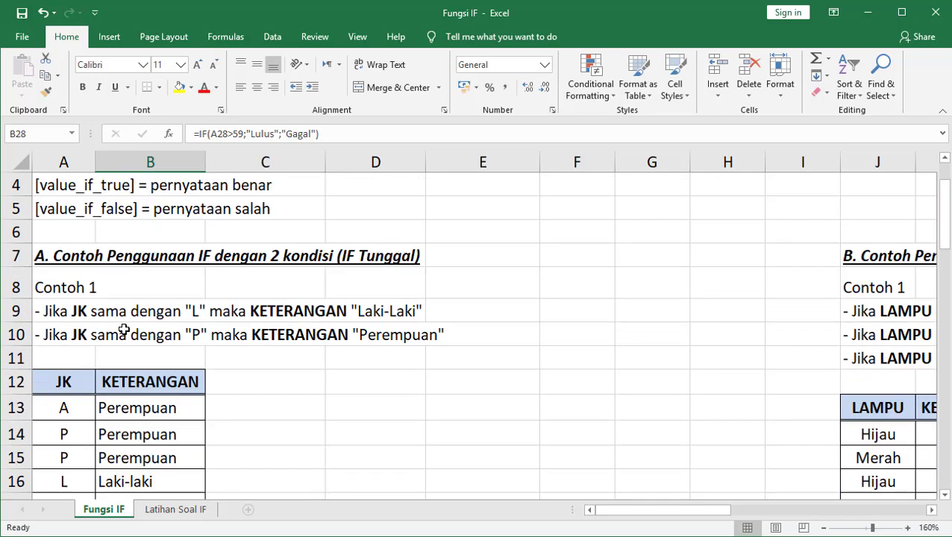
pyautogui.scroll(1, 124, 329)
pyautogui.scroll(-1, 551, 414)
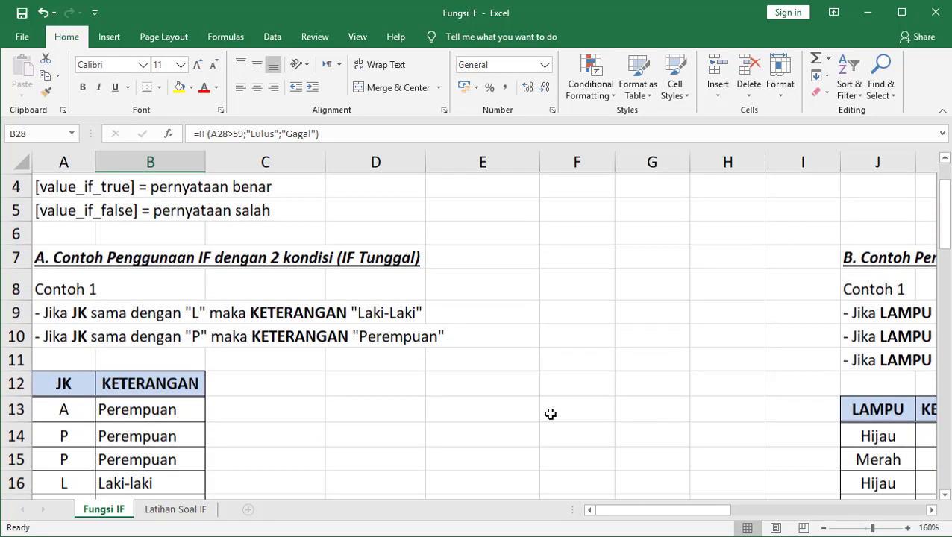
pyautogui.moveTo(601, 511); pyautogui.dragTo(690, 511)
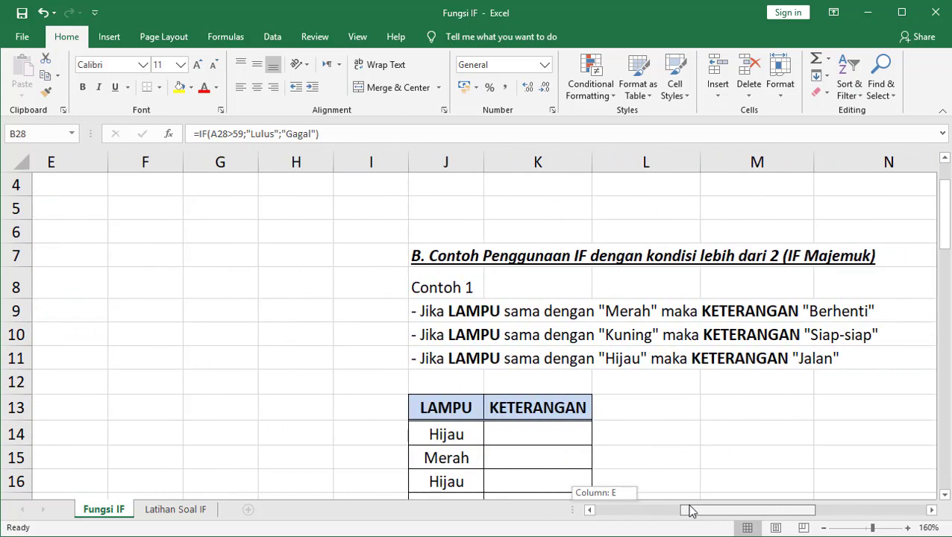
pyautogui.moveTo(692, 512); pyautogui.dragTo(774, 512)
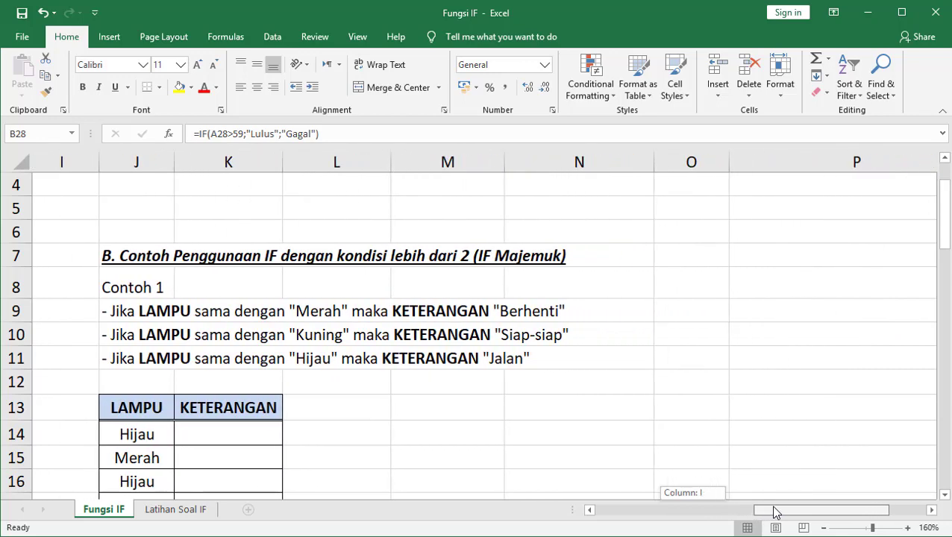
pyautogui.scroll(-1, 384, 336)
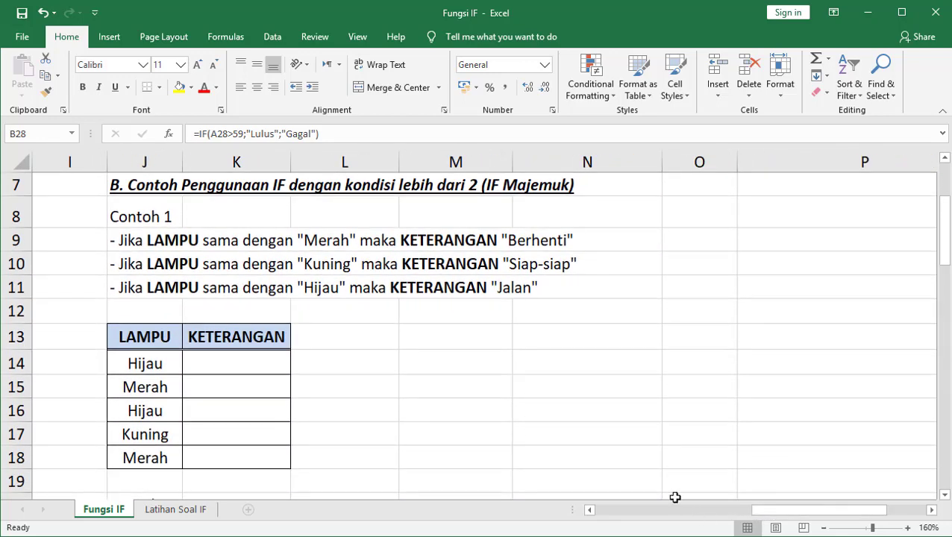
pyautogui.moveTo(758, 512); pyautogui.dragTo(769, 511)
# Point out the Merah, Kuning and Hijau rules mapping to Berhenti, Siap-siap and Jalan
pyautogui.click(174, 242)
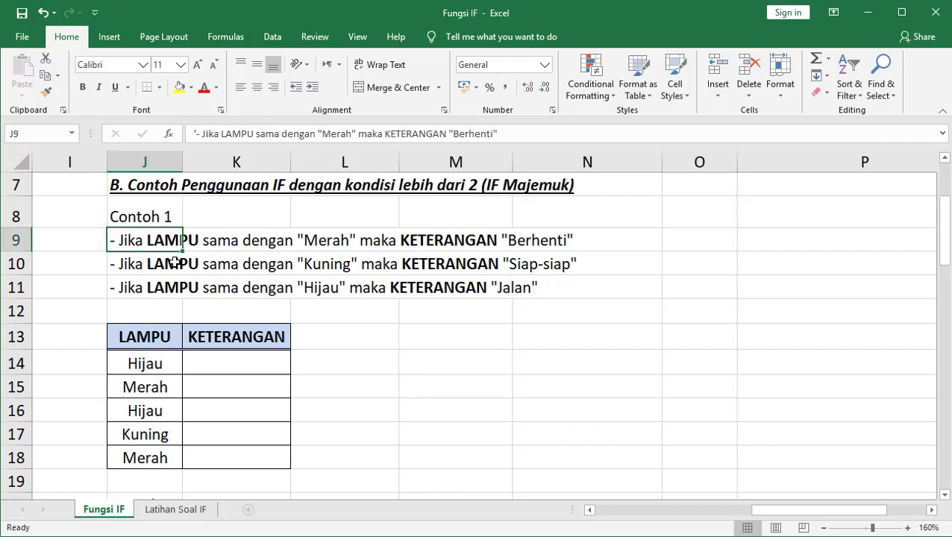
pyautogui.click(170, 262)
pyautogui.click(165, 289)
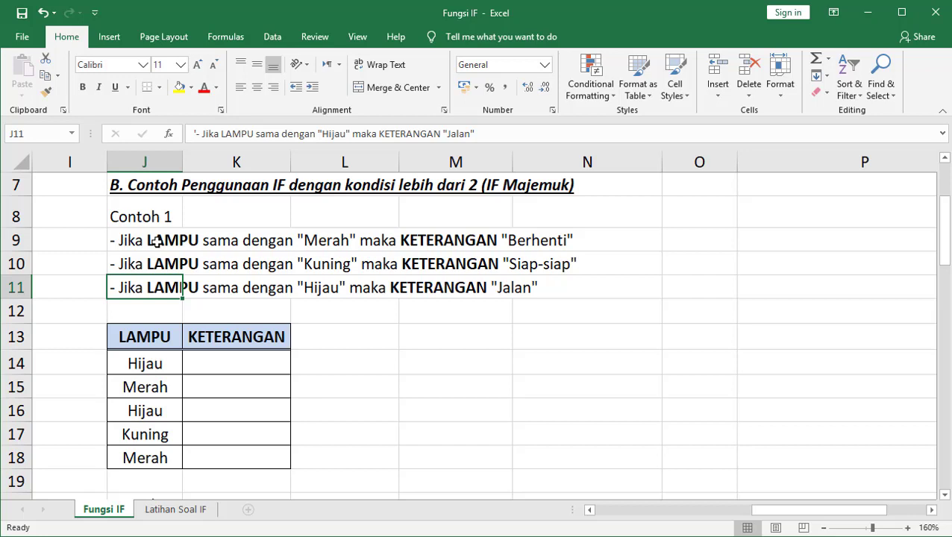
pyautogui.click(155, 240)
pyautogui.click(158, 264)
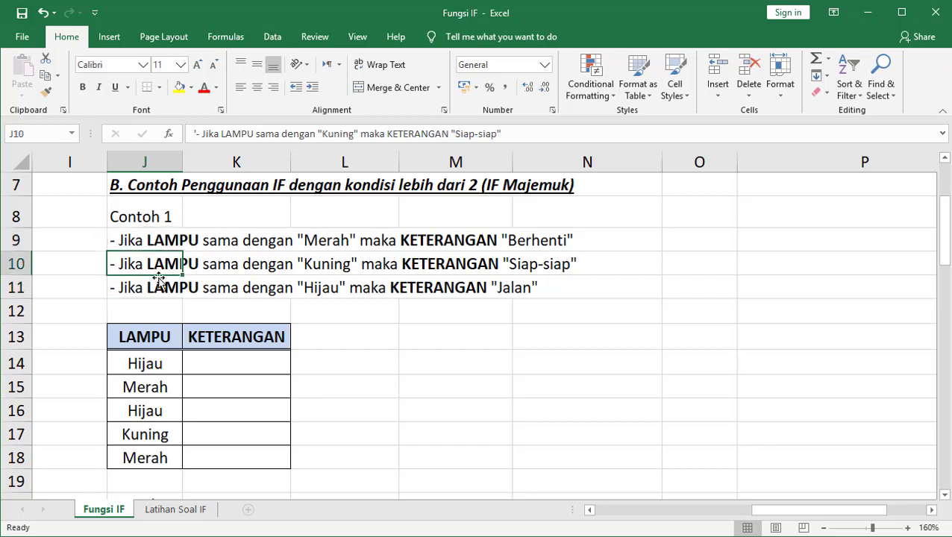
pyautogui.click(159, 288)
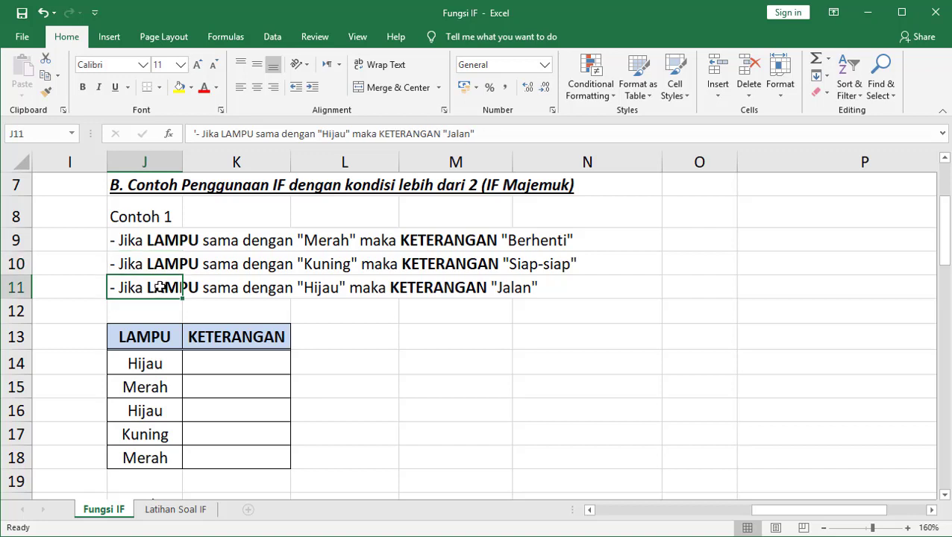
pyautogui.click(158, 240)
# In K14 begin =IF(J14="Merah";"Berhenti"; for the red light
pyautogui.doubleClick(229, 362)
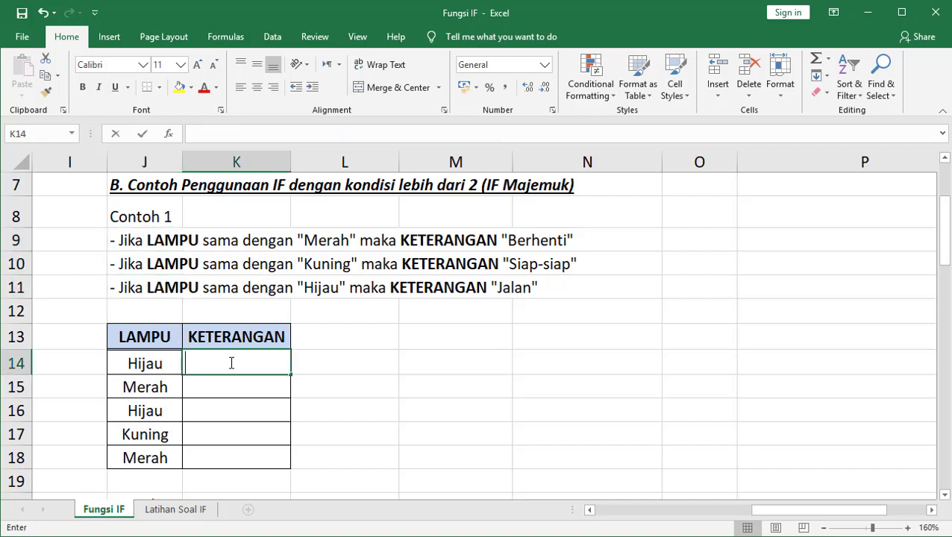
pyautogui.write('=')
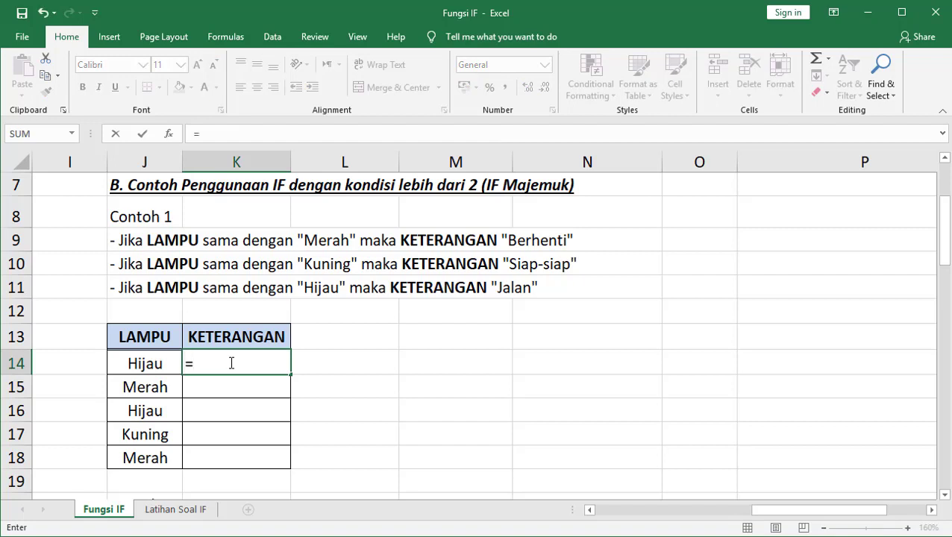
pyautogui.write('IF')
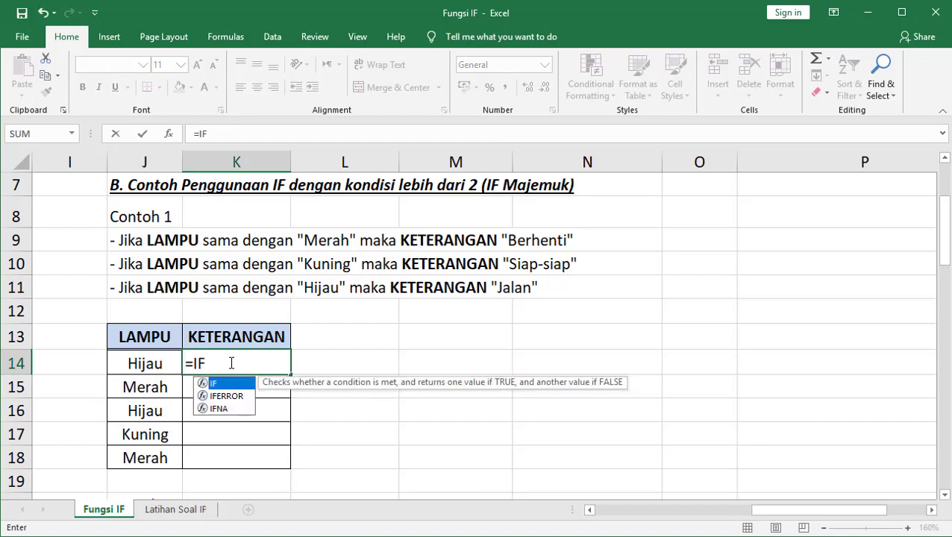
pyautogui.write('(')
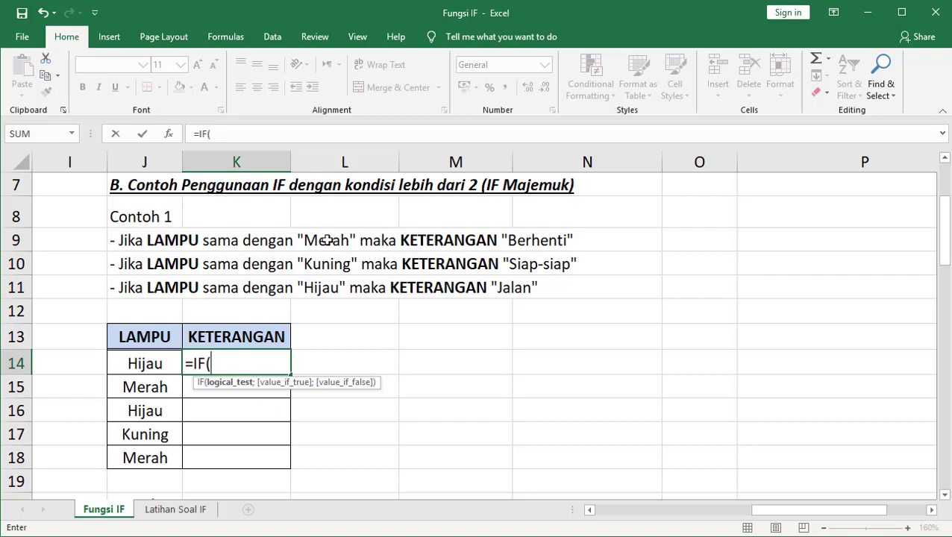
pyautogui.click(153, 364)
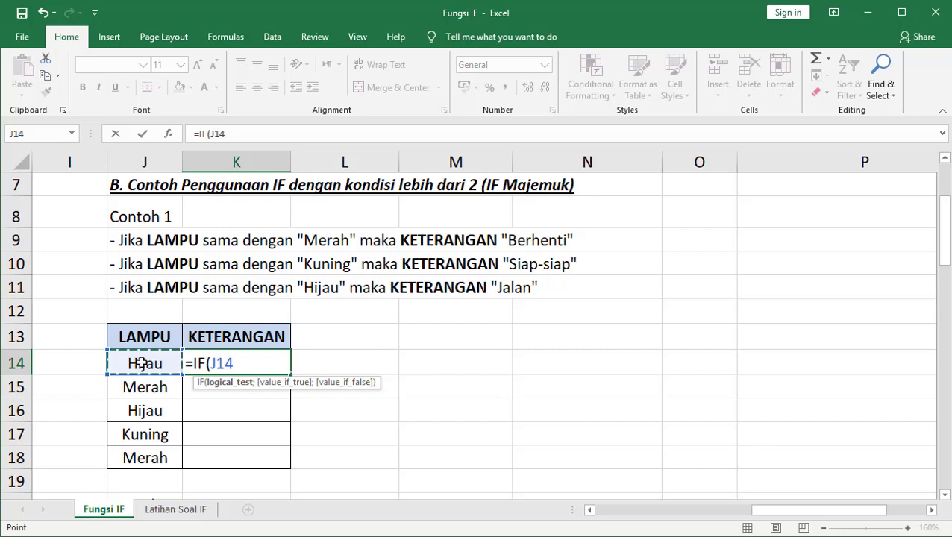
pyautogui.write('=')
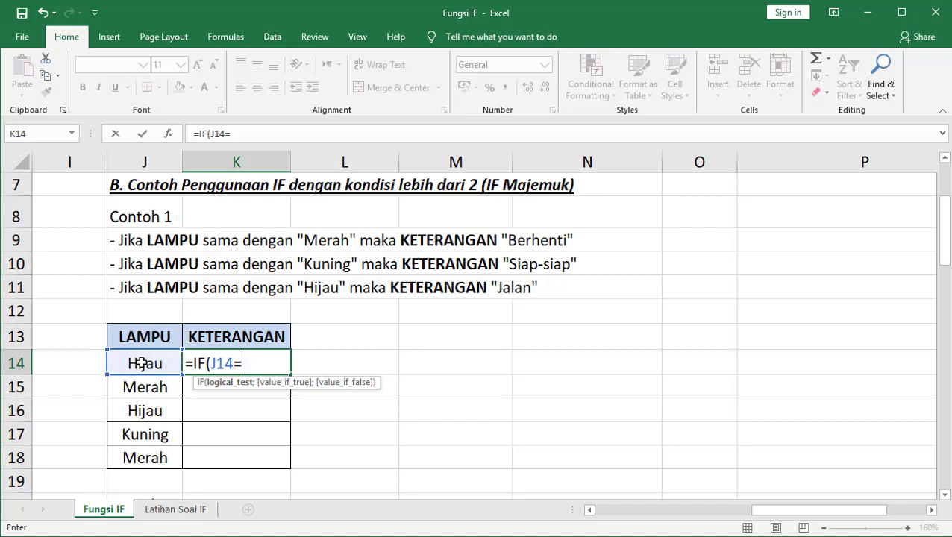
pyautogui.write('"Mera')
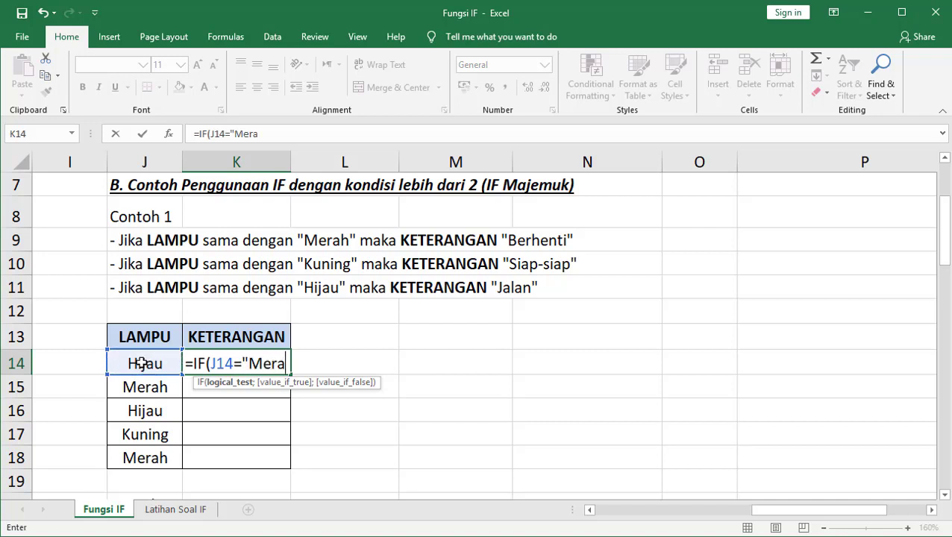
pyautogui.write('h"')
pyautogui.write(';')
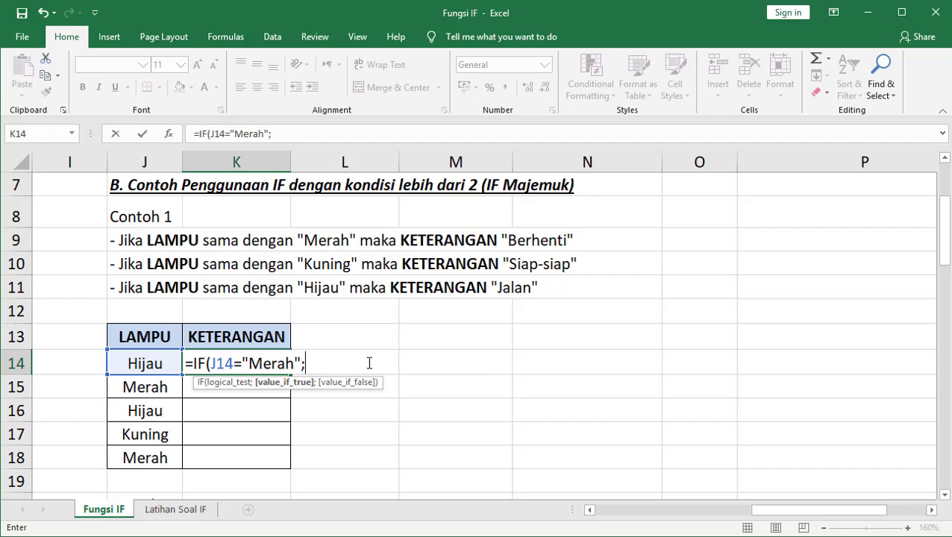
pyautogui.write('"Be')
pyautogui.write('rhenti')
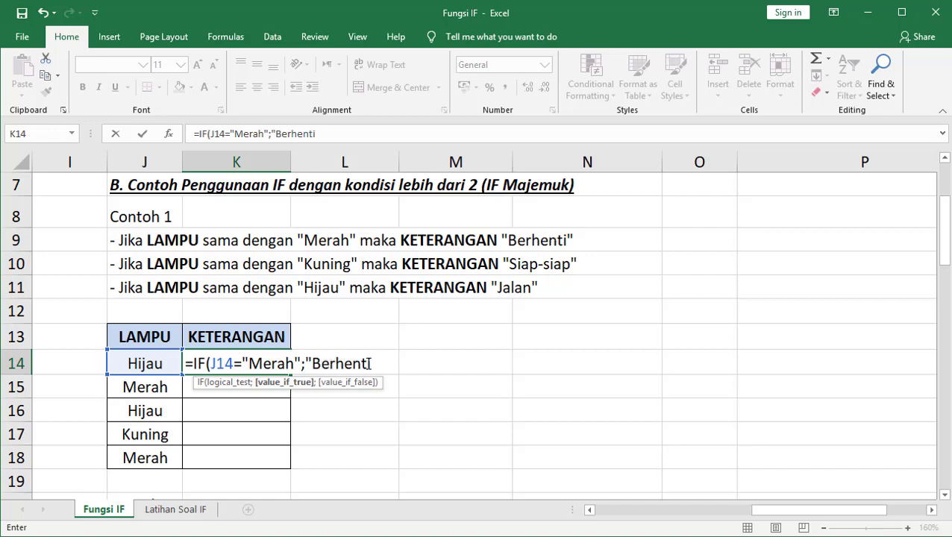
pyautogui.write('"')
pyautogui.write(';')
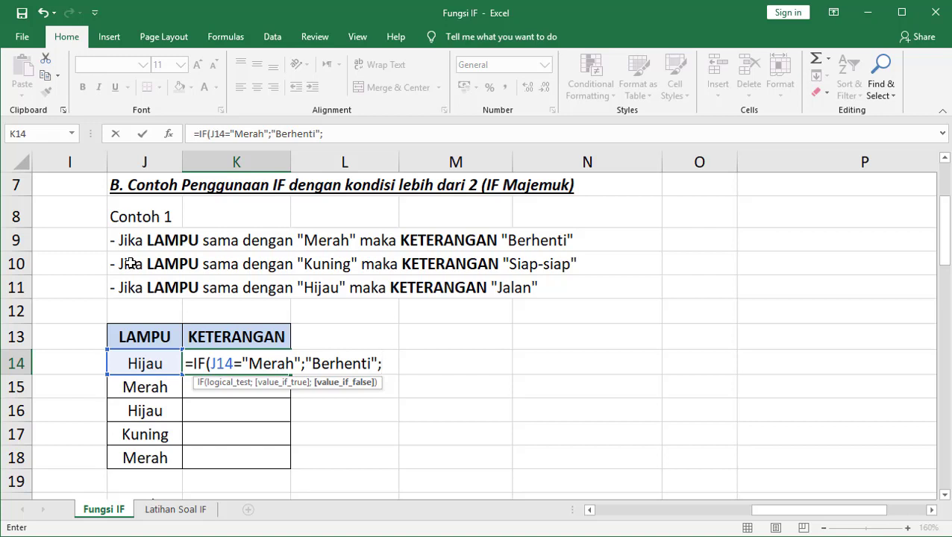
# Add the nested IF(J14="Kuning";"Siap-siap" as the false branch for the yellow light
pyautogui.write('IF')
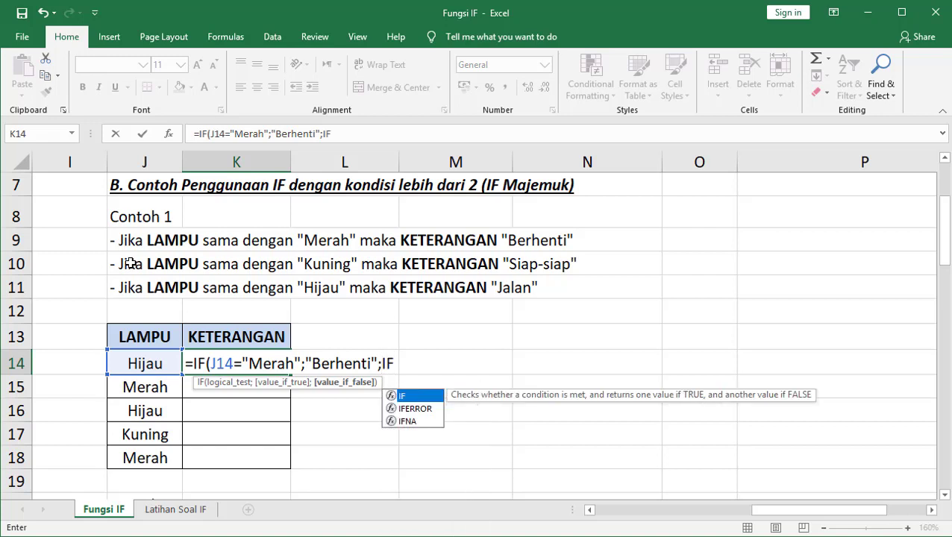
pyautogui.write('(')
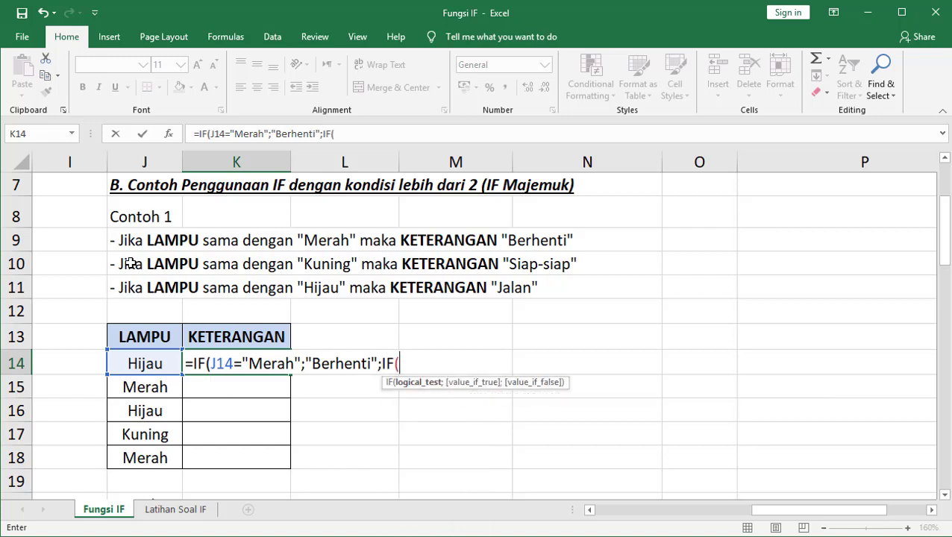
pyautogui.click(382, 363)
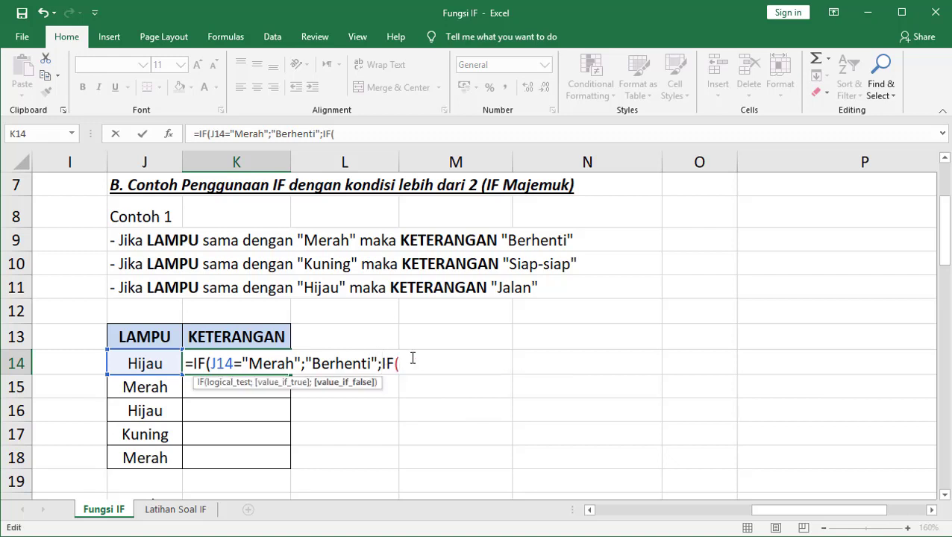
pyautogui.click(406, 361)
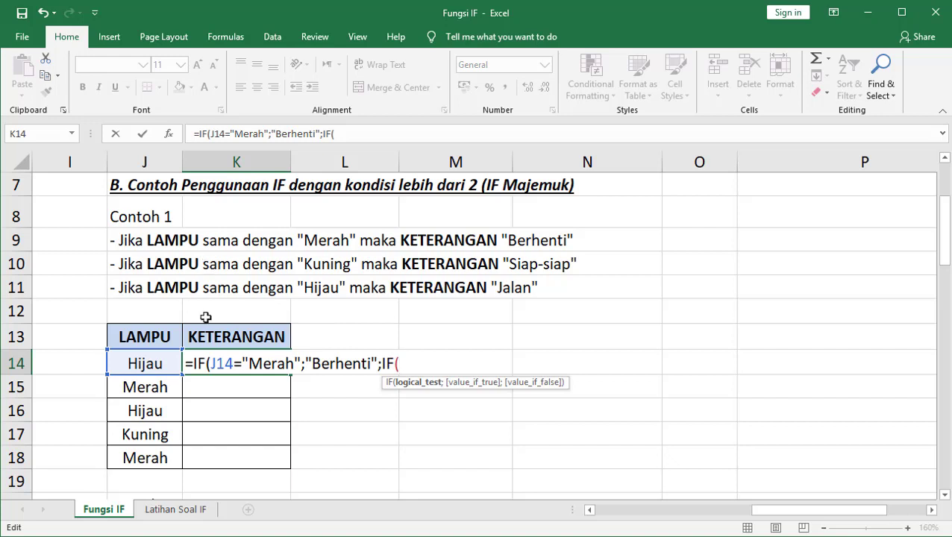
pyautogui.click(141, 360)
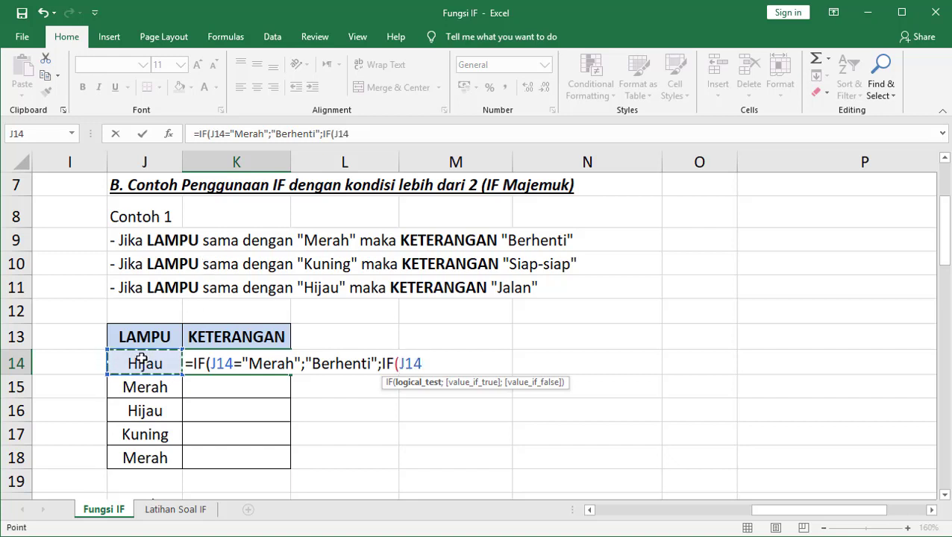
pyautogui.write('=')
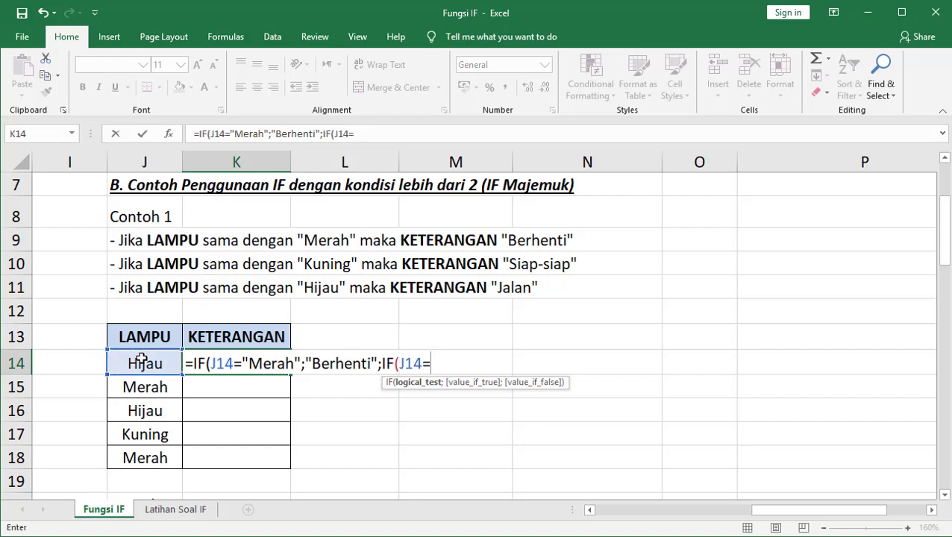
pyautogui.write('"Kuning')
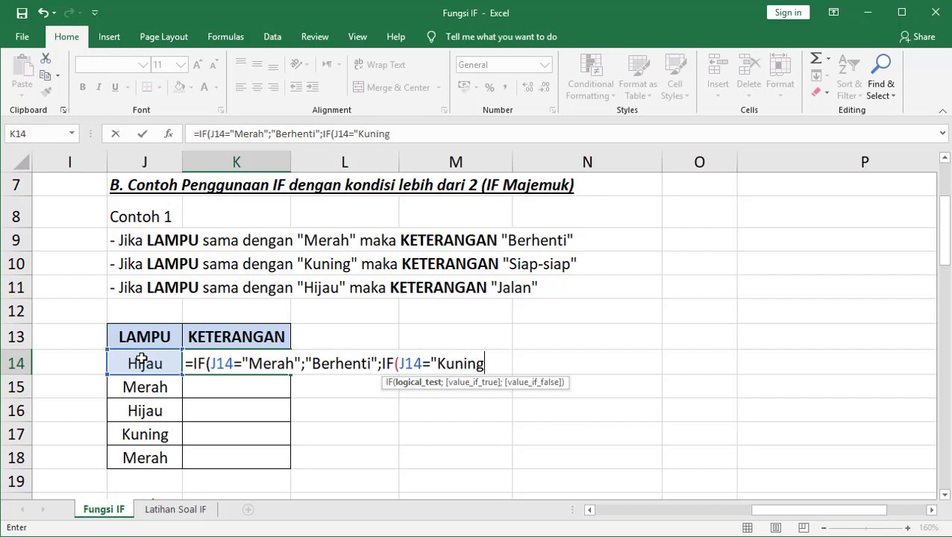
pyautogui.write('"')
pyautogui.write(';"')
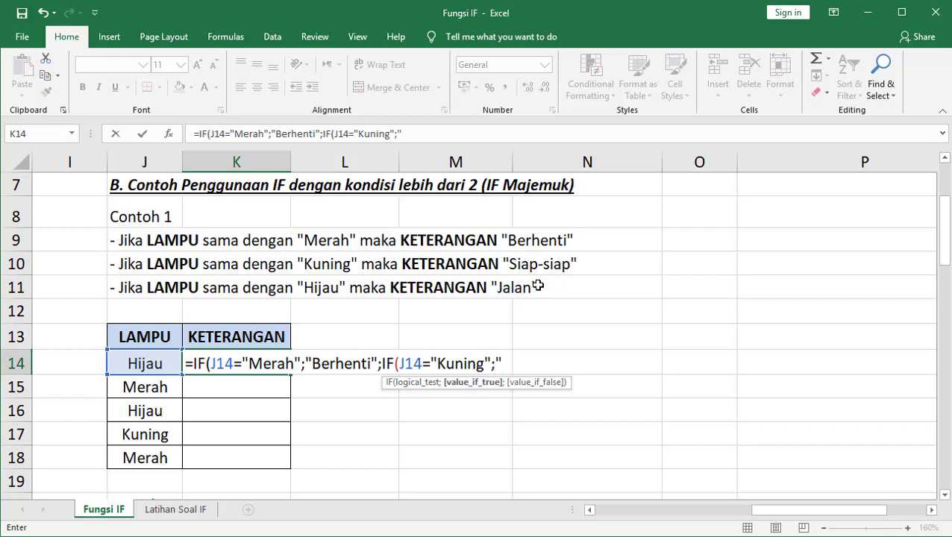
pyautogui.write('Siap-')
pyautogui.write('siap"')
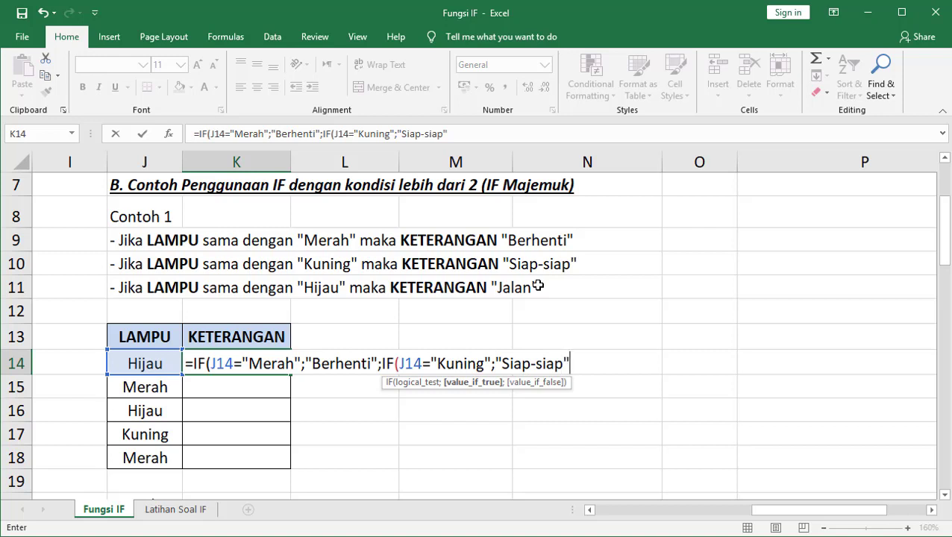
pyautogui.click(415, 382)
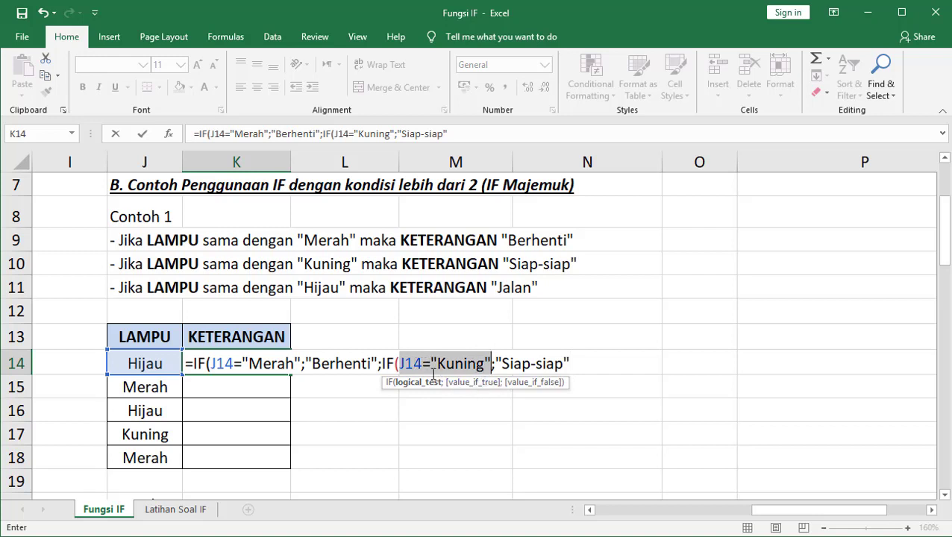
pyautogui.click(475, 383)
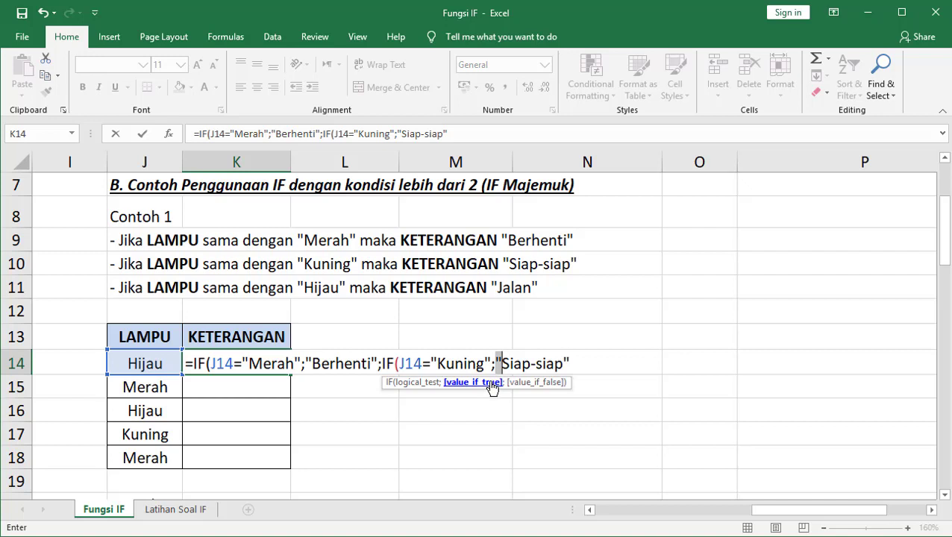
pyautogui.click(542, 363)
pyautogui.click(574, 364)
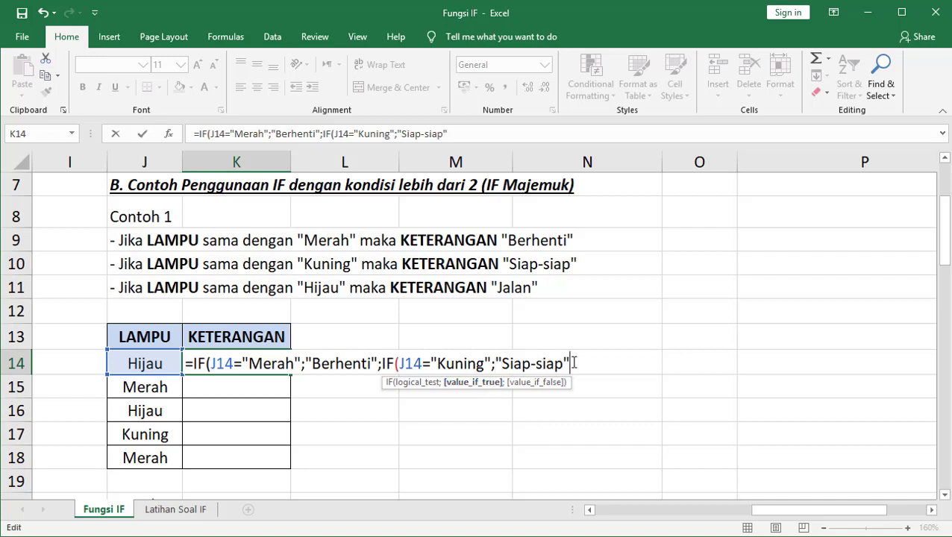
# Add the fallback "Jalan" and close both IFs, fixing the 'Jalam' typo
pyautogui.write(';')
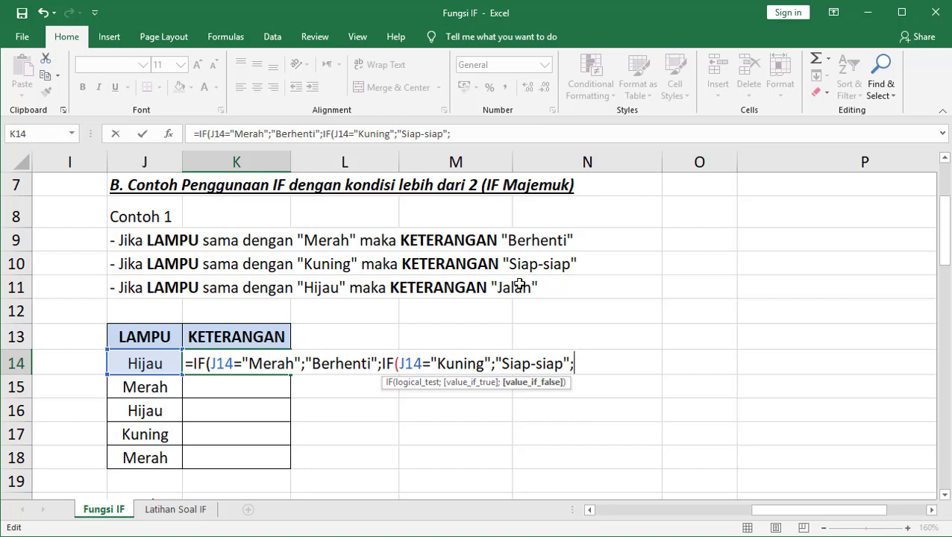
pyautogui.write('"Ja')
pyautogui.write('lam')
pyautogui.press('BackSpace')
pyautogui.write('n')
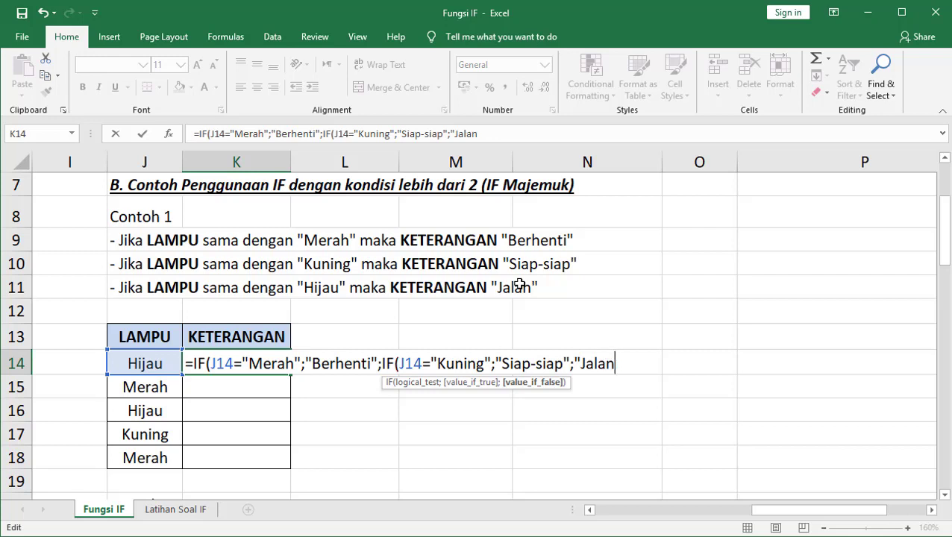
pyautogui.write('"')
pyautogui.write(')')
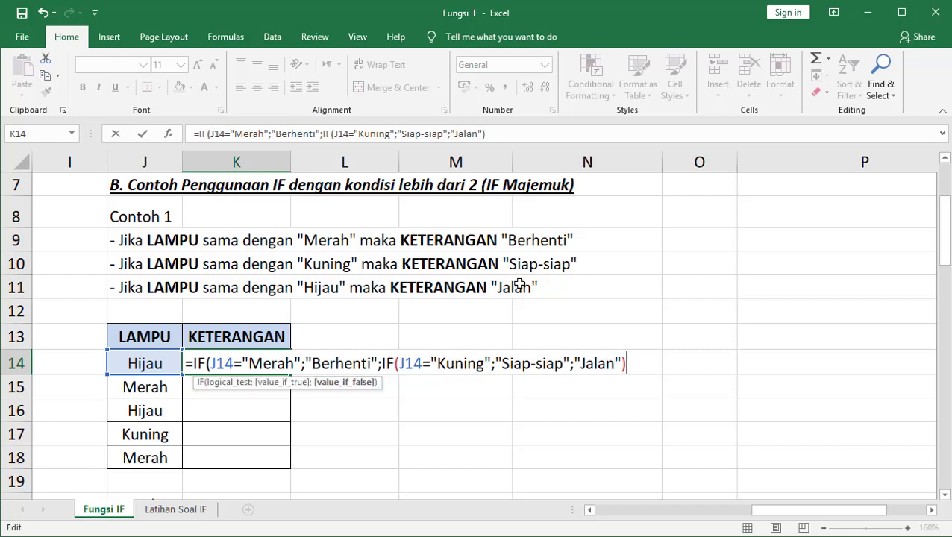
pyautogui.write(')')
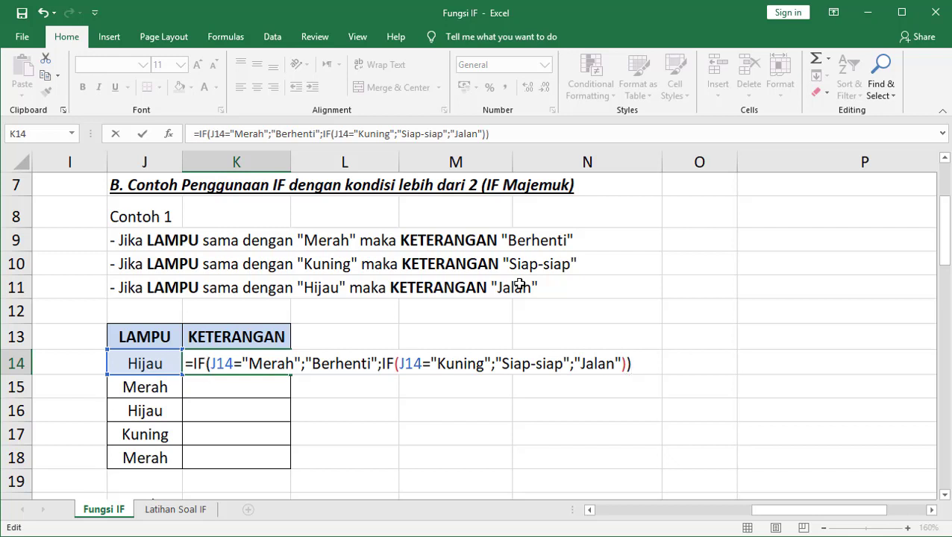
# Review each argument of the K14 nested IF, then enter it so K14 shows Jalan
pyautogui.click(210, 363)
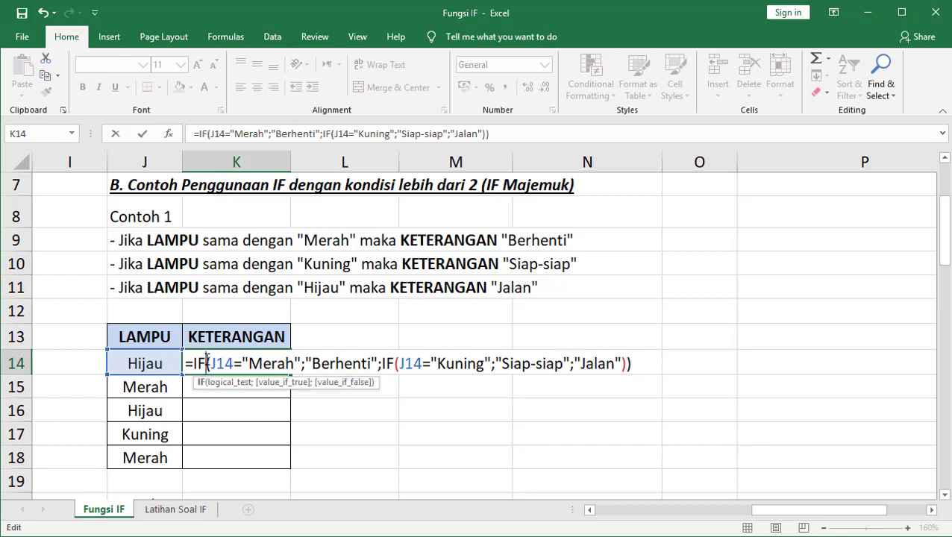
pyautogui.click(647, 363)
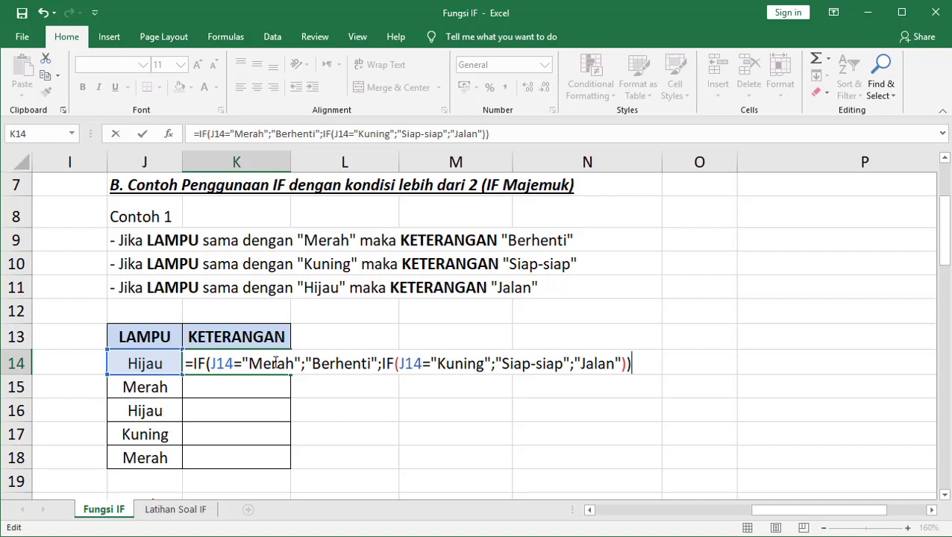
pyautogui.click(273, 362)
pyautogui.click(339, 362)
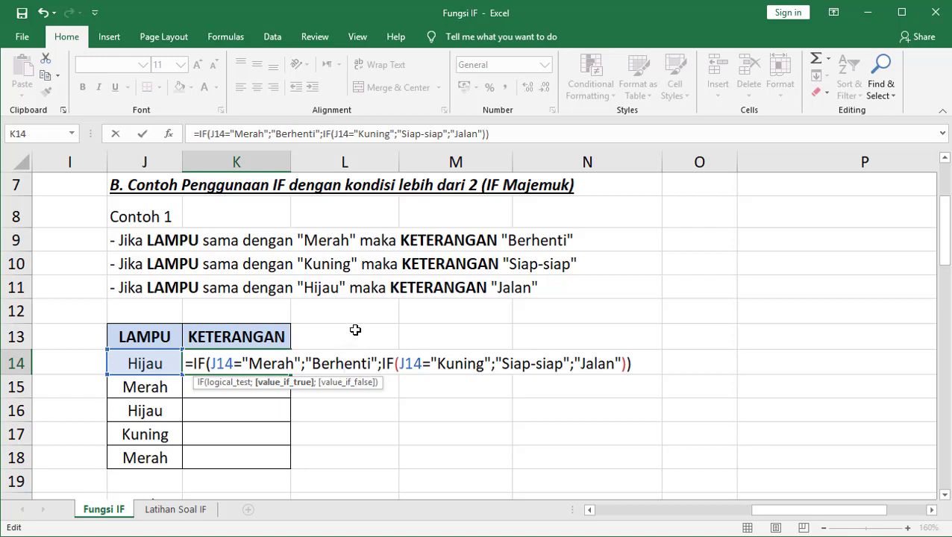
pyautogui.click(395, 363)
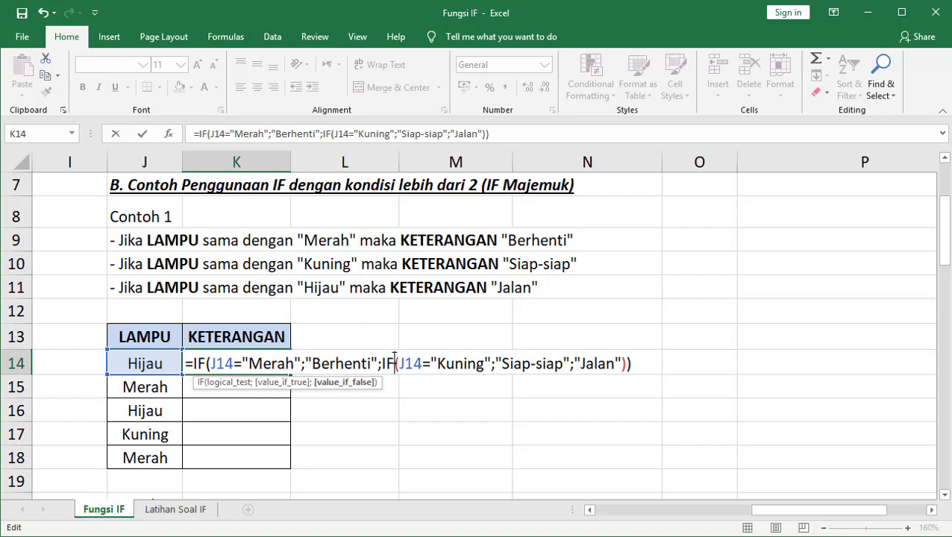
pyautogui.click(332, 364)
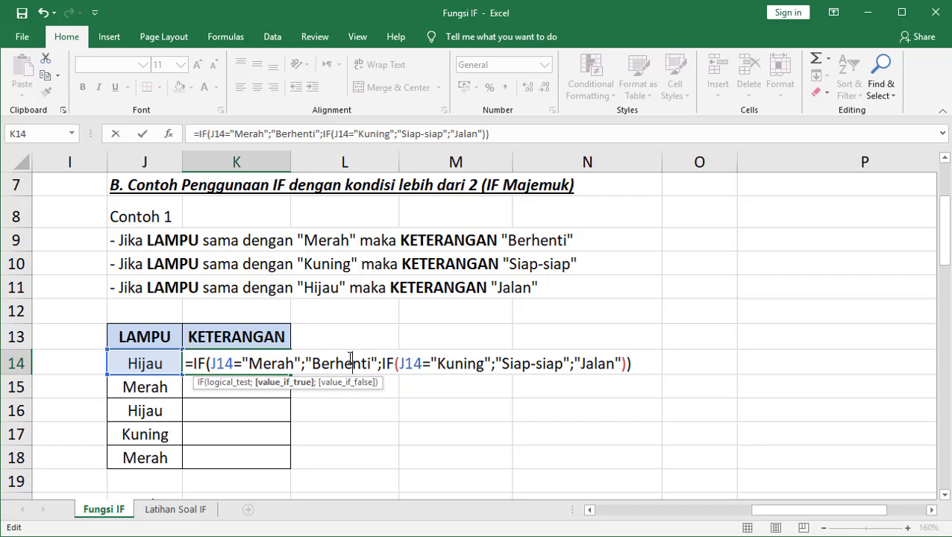
pyautogui.click(399, 360)
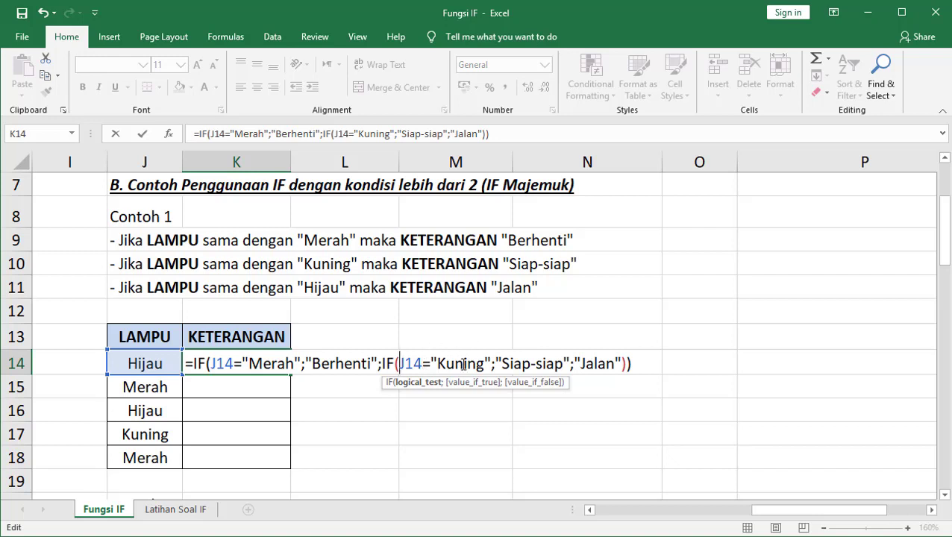
pyautogui.click(520, 363)
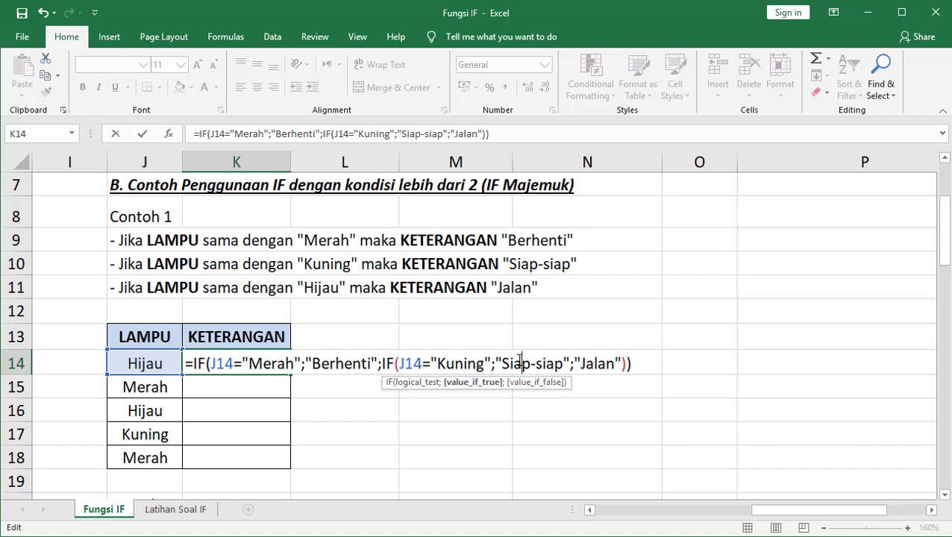
pyautogui.click(593, 363)
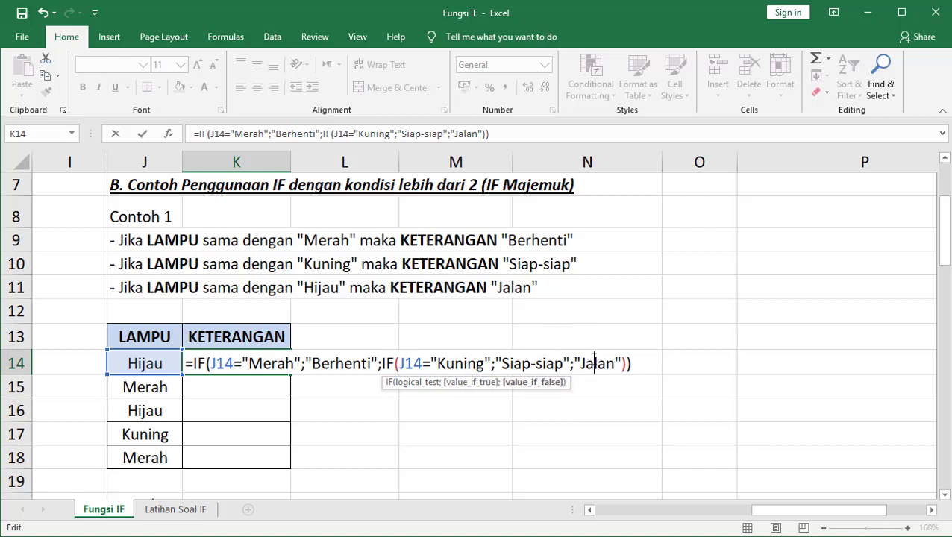
pyautogui.click(645, 363)
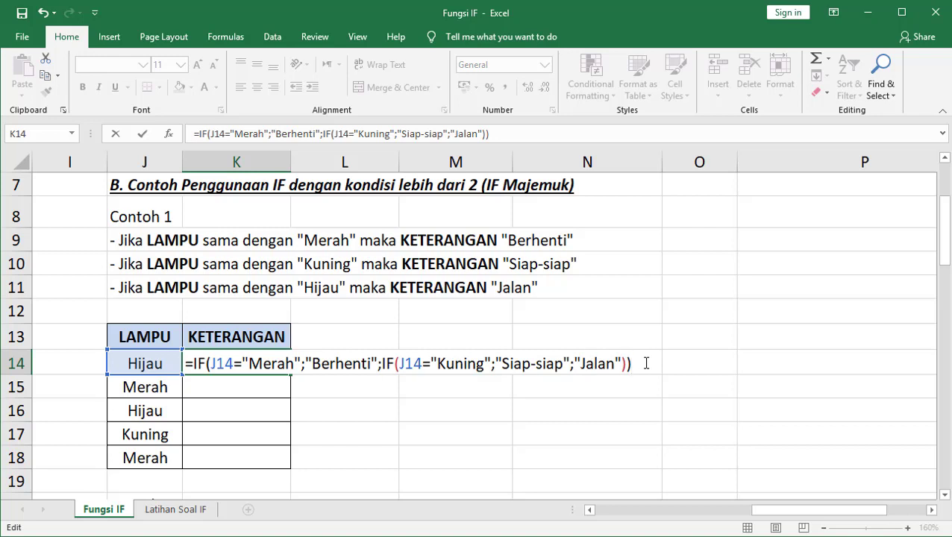
pyautogui.press('Return')
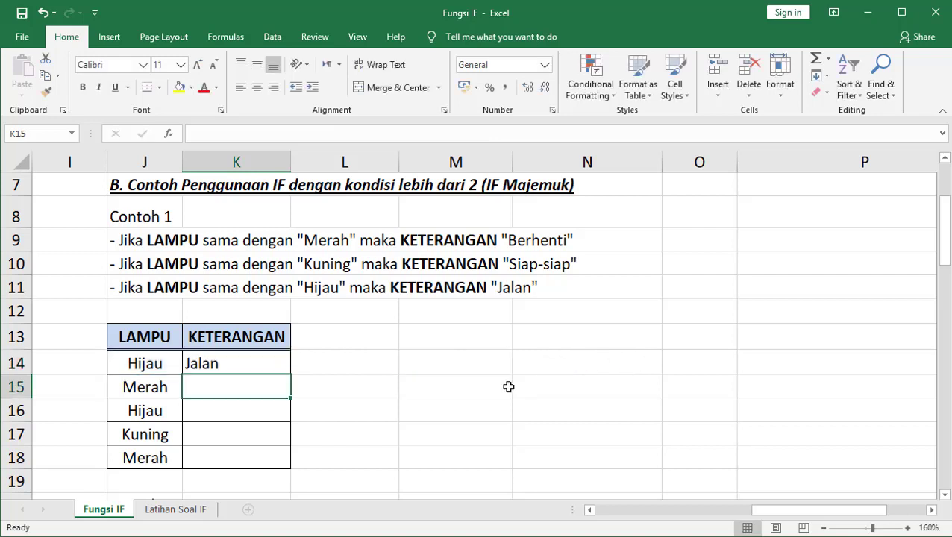
# Fill the K14 formula down to K18, then scroll down to the Contoh 2 table
pyautogui.click(250, 364)
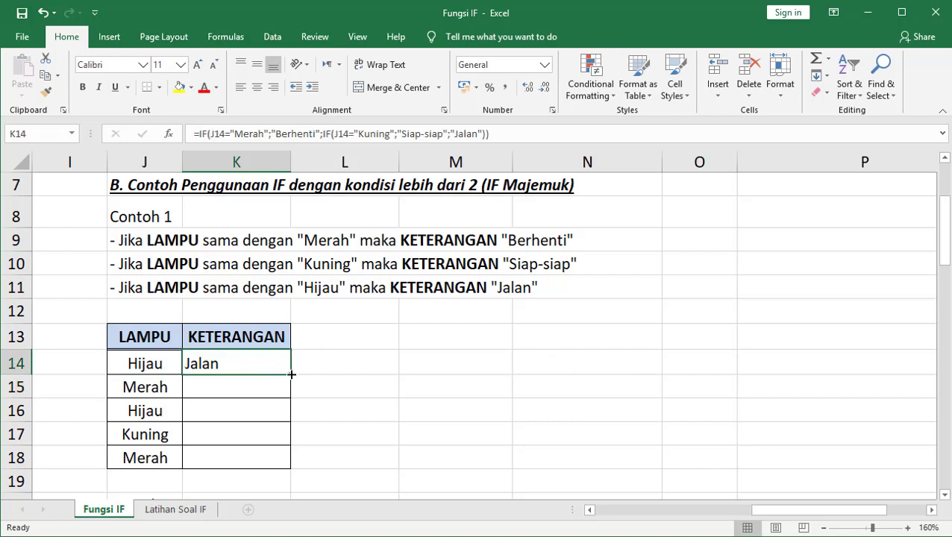
pyautogui.doubleClick(291, 374)
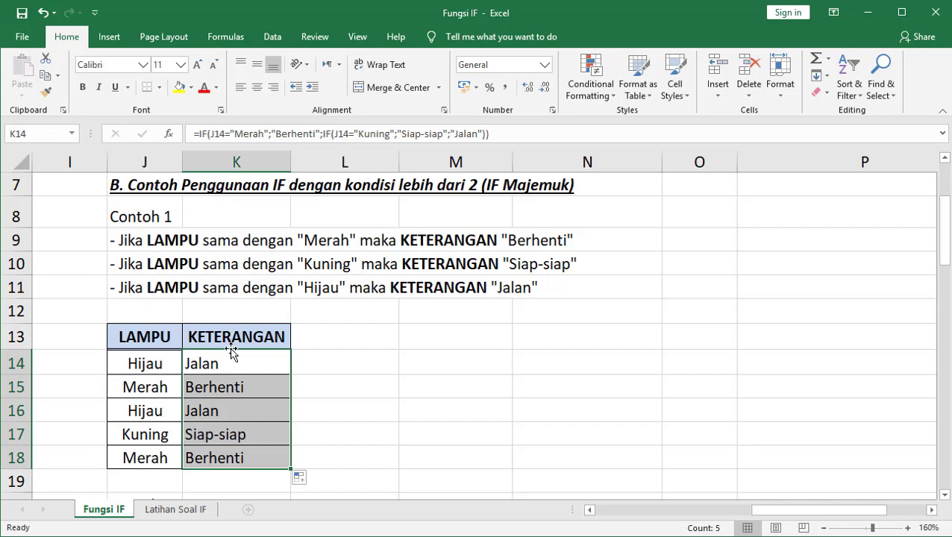
pyautogui.scroll(-1, 232, 350)
pyautogui.scroll(1, 217, 356)
pyautogui.scroll(-1, 217, 357)
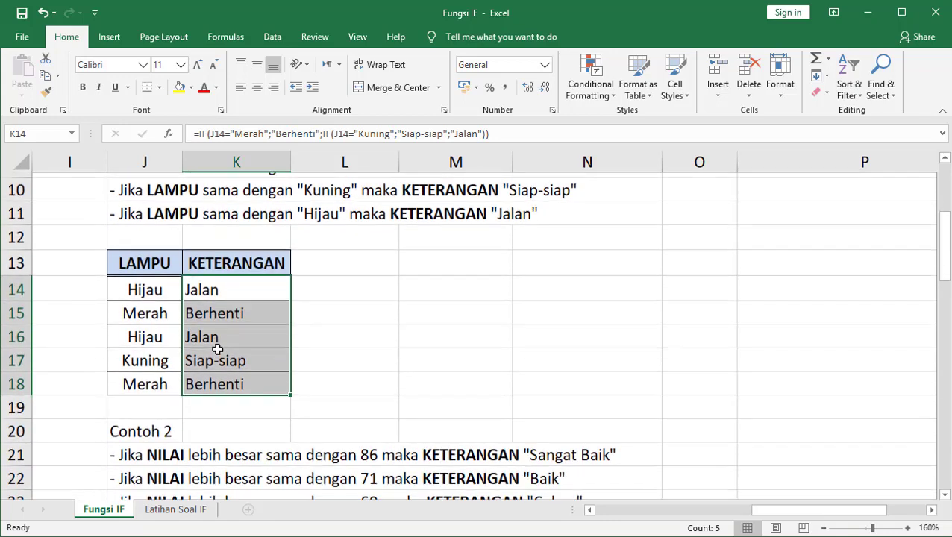
pyautogui.scroll(-2, 217, 354)
pyautogui.scroll(-1, 217, 350)
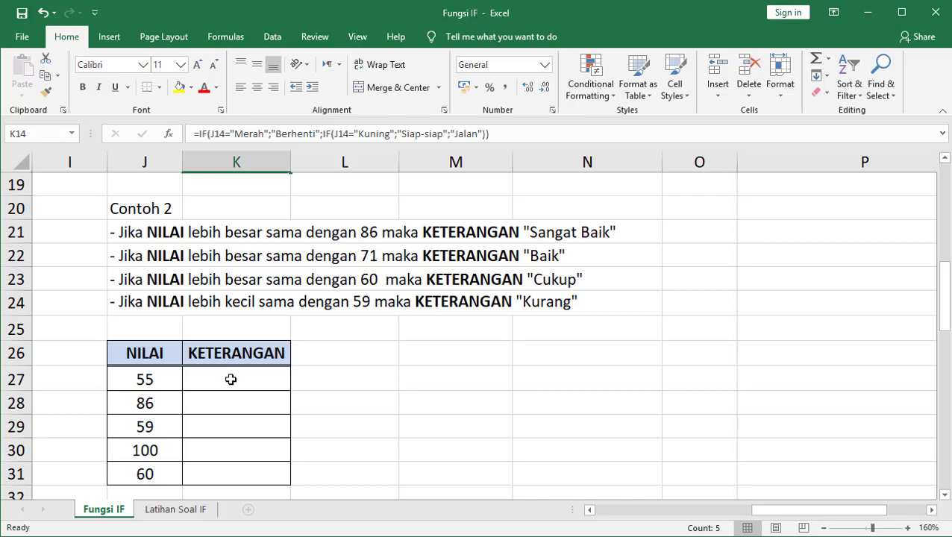
pyautogui.scroll(4, 230, 372)
pyautogui.scroll(-1, 227, 329)
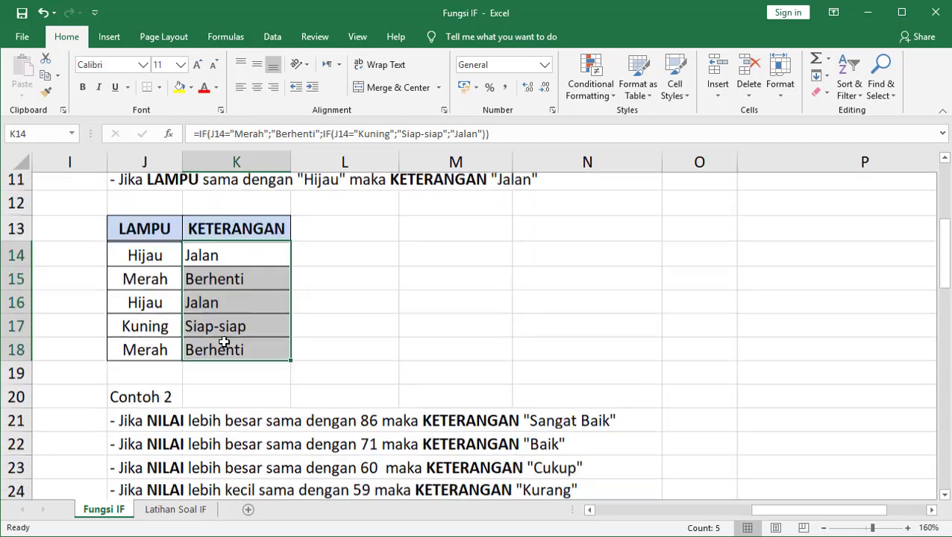
pyautogui.scroll(-2, 224, 341)
pyautogui.scroll(-1, 224, 343)
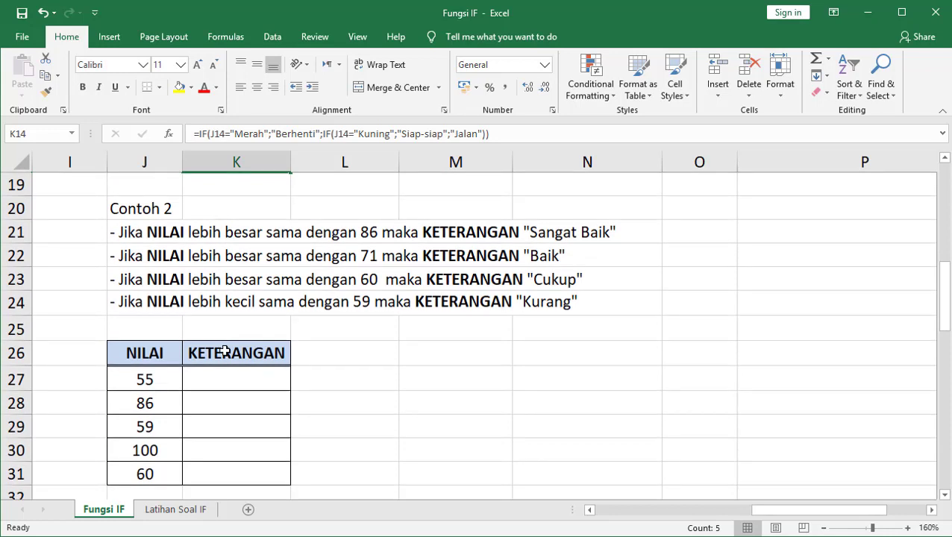
pyautogui.click(224, 372)
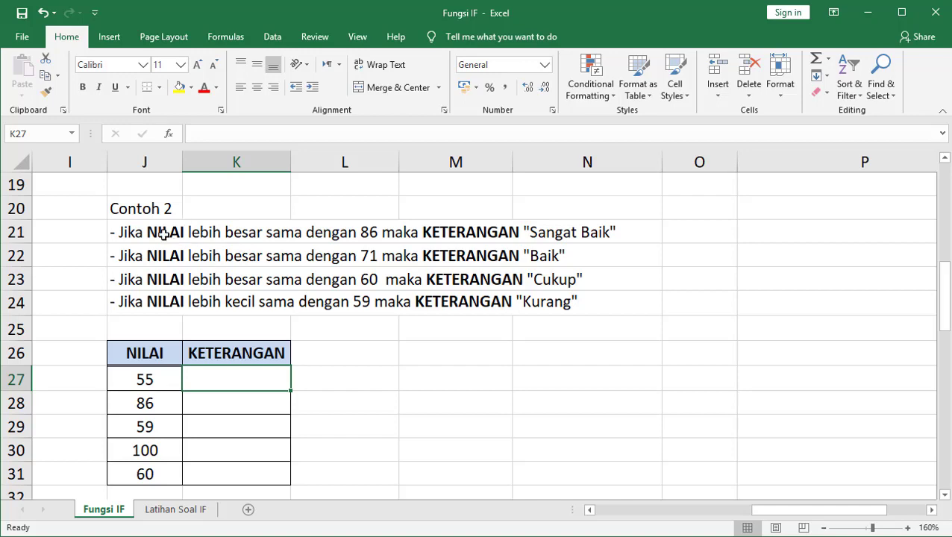
pyautogui.scroll(3, 196, 255)
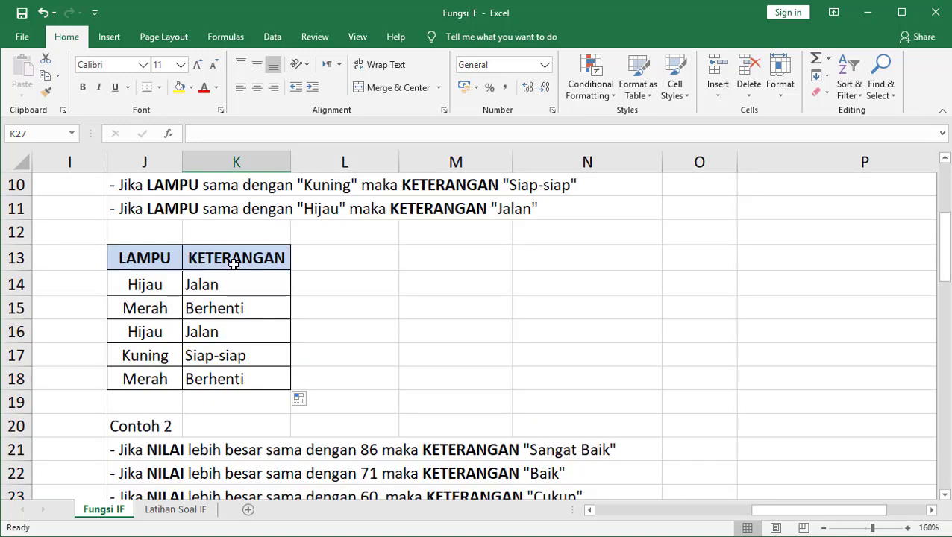
pyautogui.scroll(1, 194, 241)
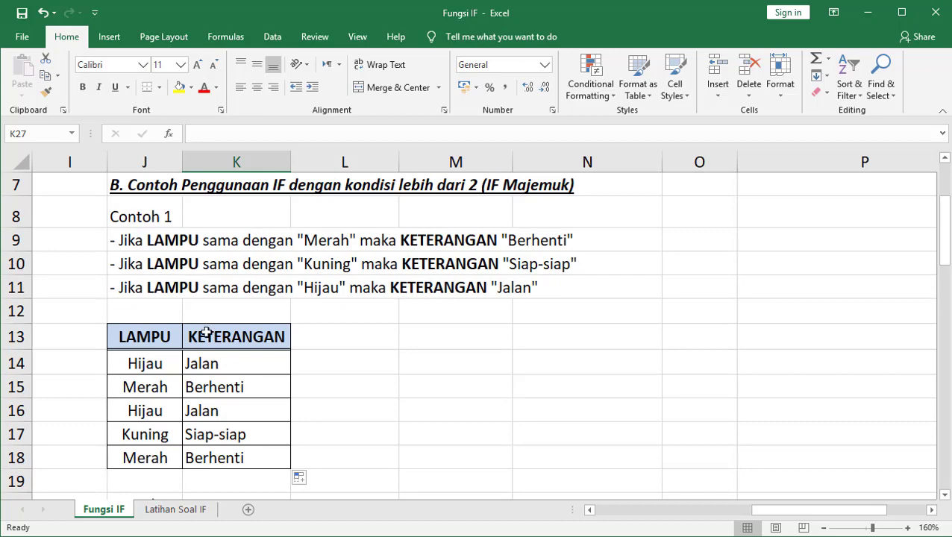
pyautogui.doubleClick(215, 361)
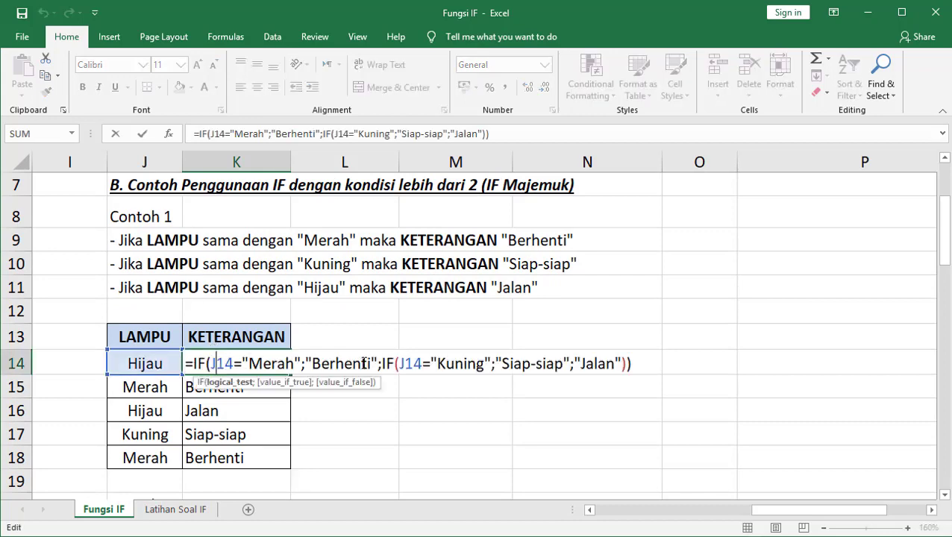
pyautogui.scroll(-2, 304, 357)
pyautogui.scroll(-2, 287, 362)
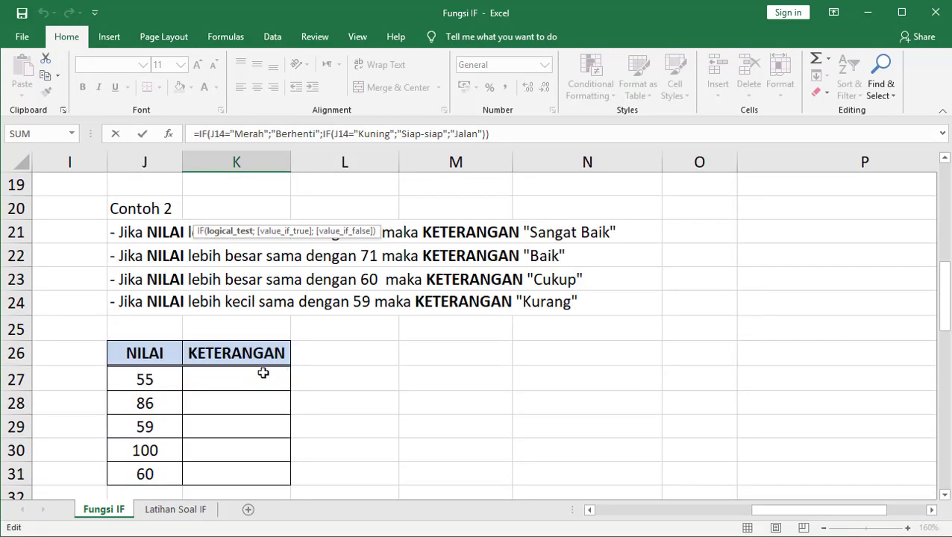
pyautogui.press('Escape')
pyautogui.scroll(-2, 254, 376)
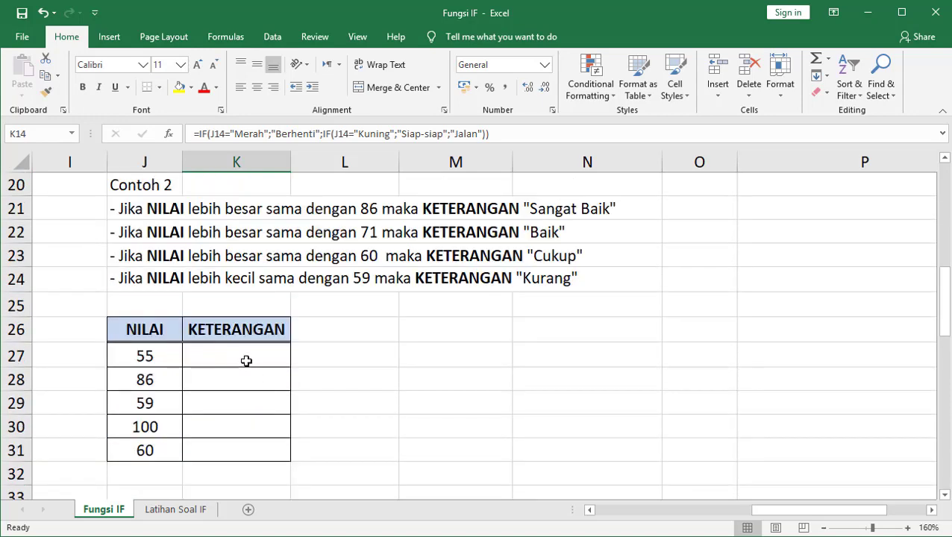
pyautogui.click(246, 359)
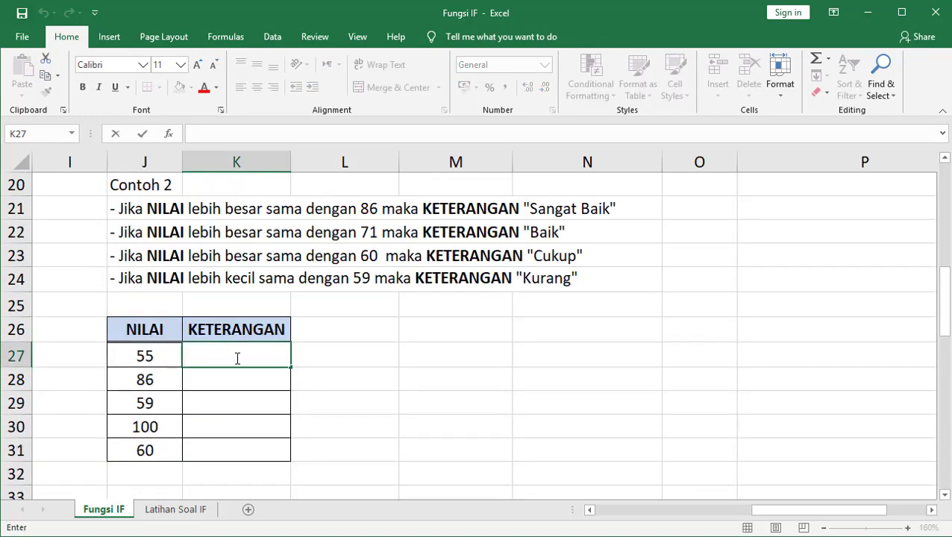
# In K27 begin =IF(J27>=86 as the first grade test
pyautogui.write('=')
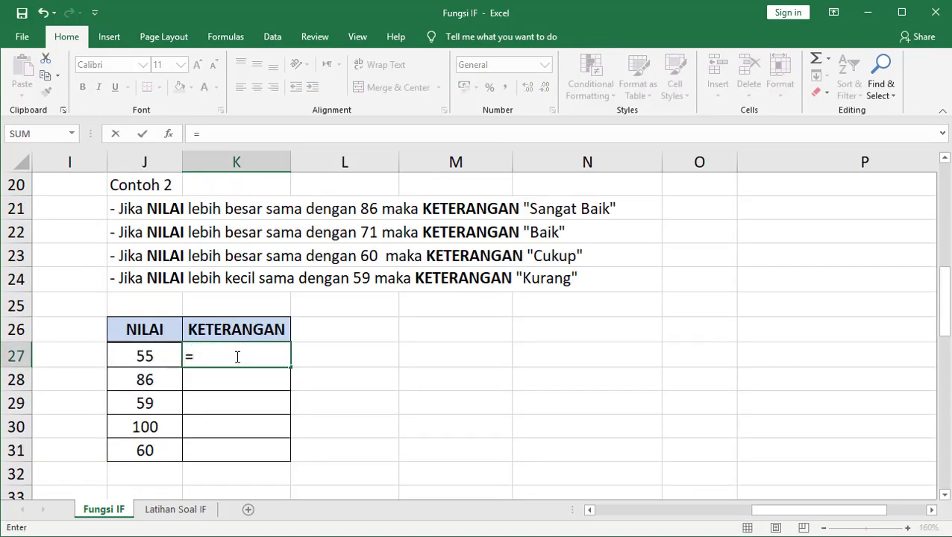
pyautogui.write('IF(')
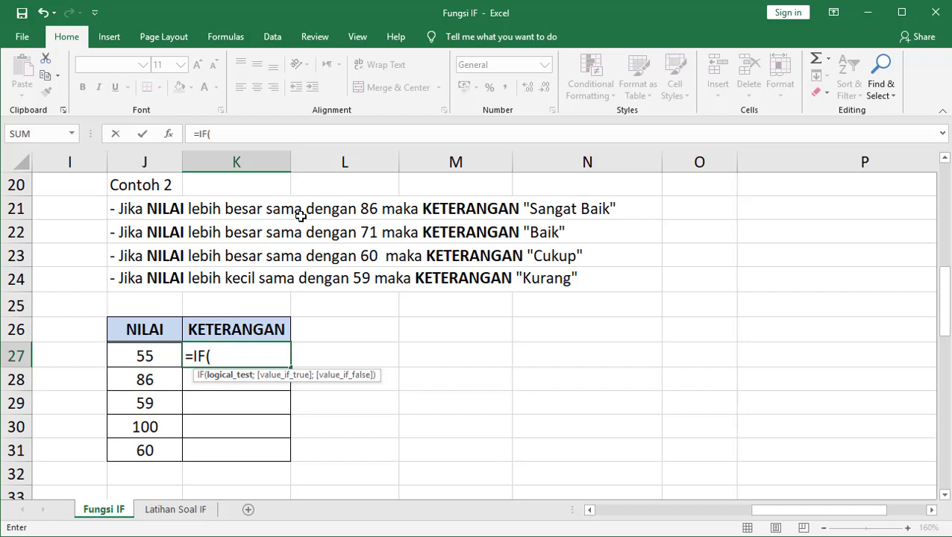
pyautogui.click(231, 344)
pyautogui.click(152, 355)
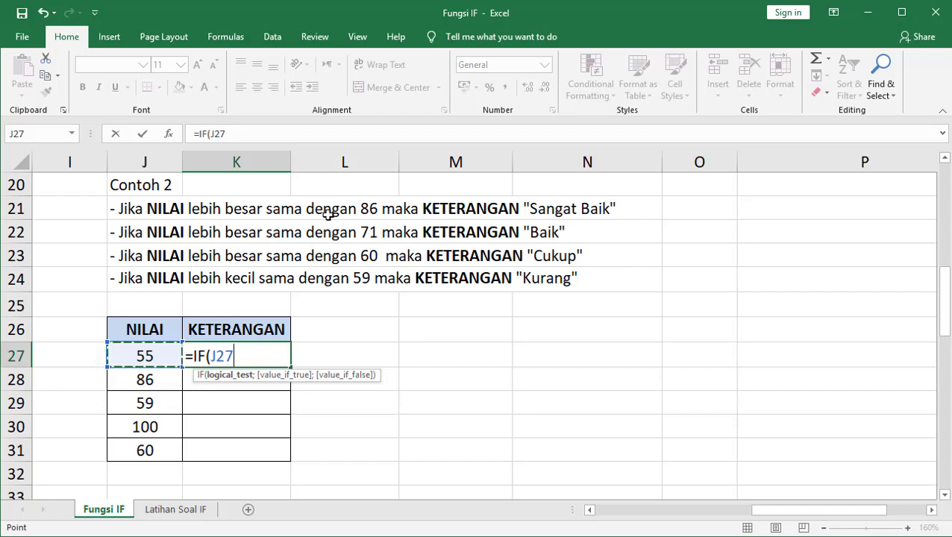
pyautogui.write('>')
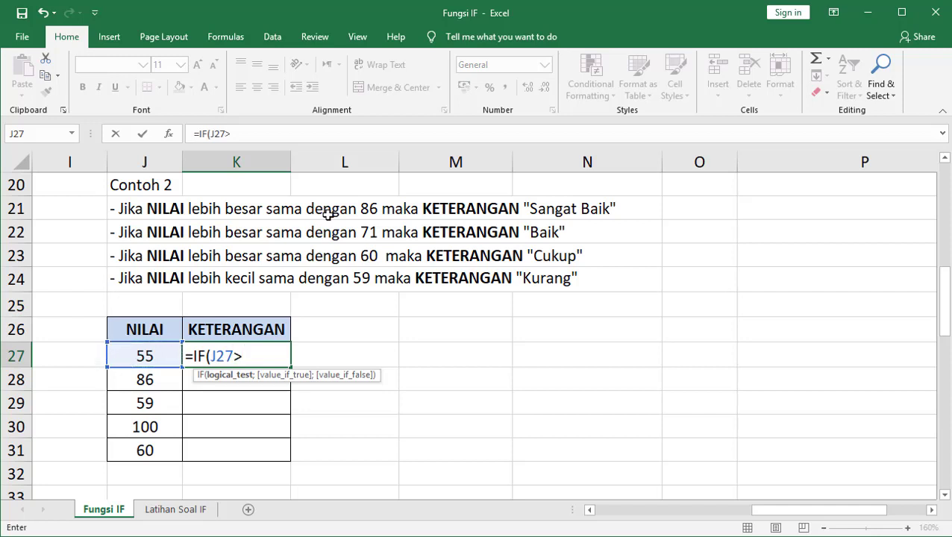
pyautogui.write('=')
pyautogui.write('86')
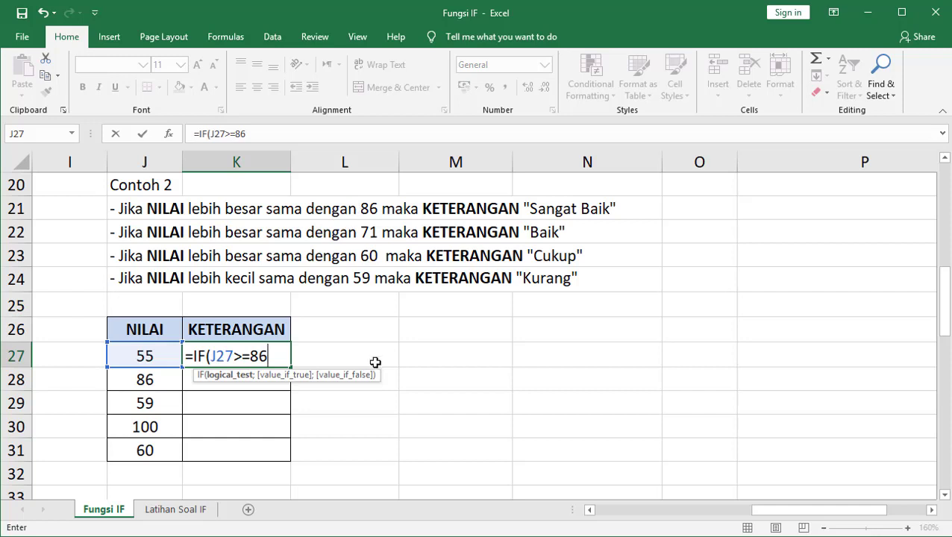
pyautogui.moveTo(267, 356); pyautogui.dragTo(213, 356)
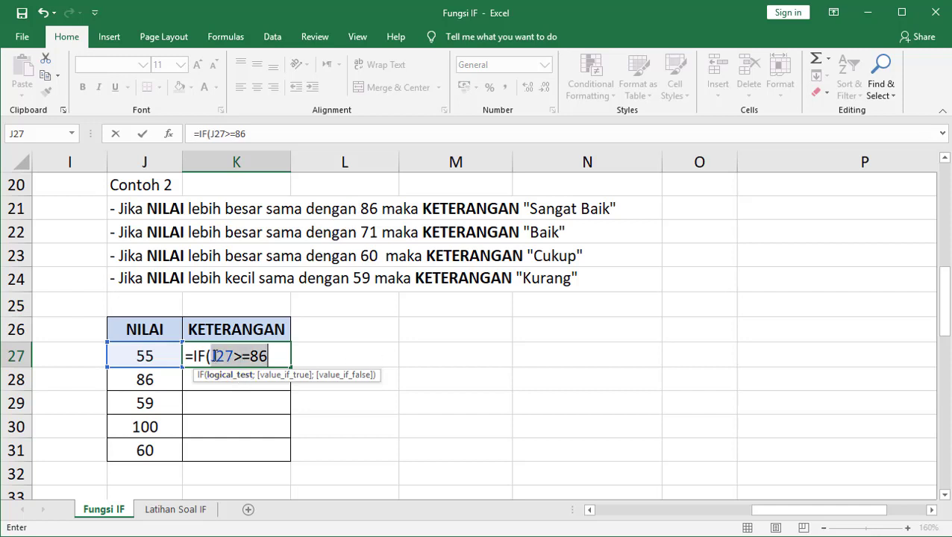
pyautogui.click(279, 357)
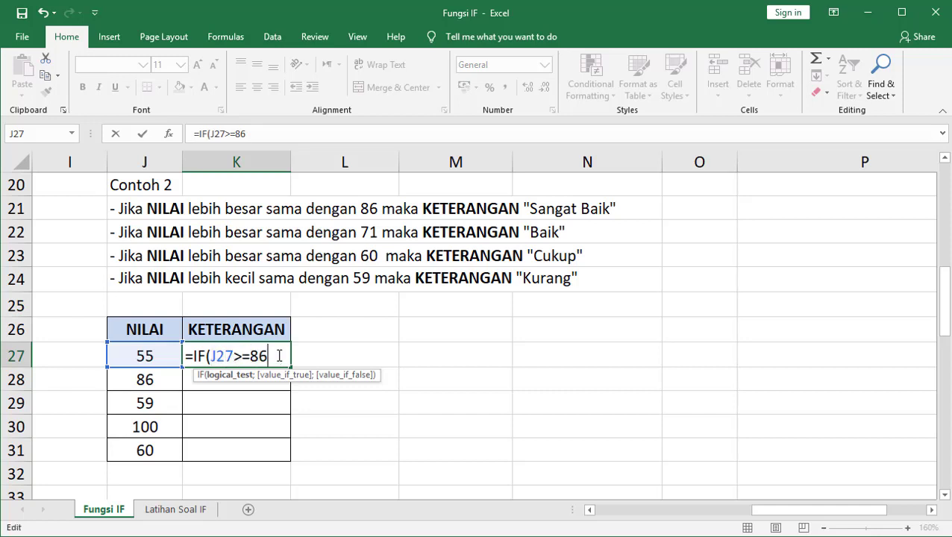
# Add "Sangat Baik" as the result for scores of 86 or more
pyautogui.write(';')
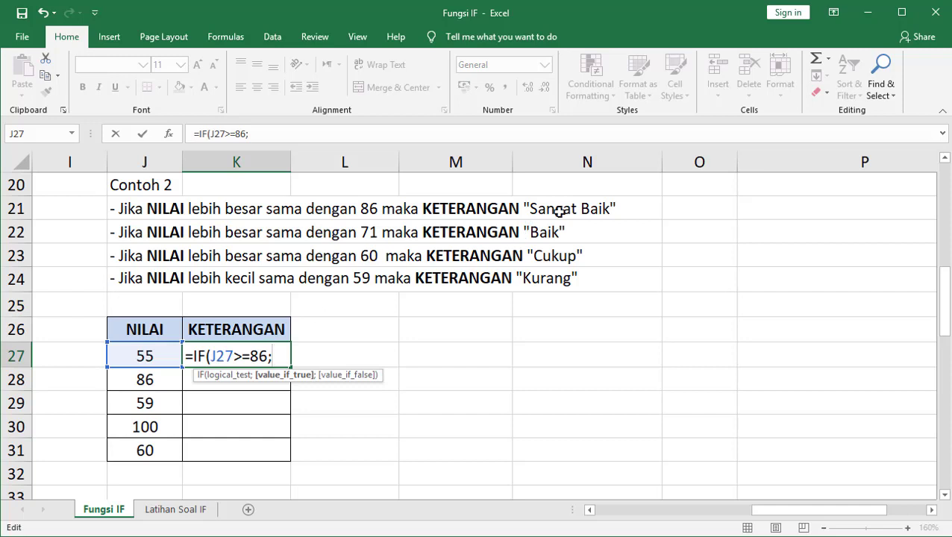
pyautogui.write('sangat')
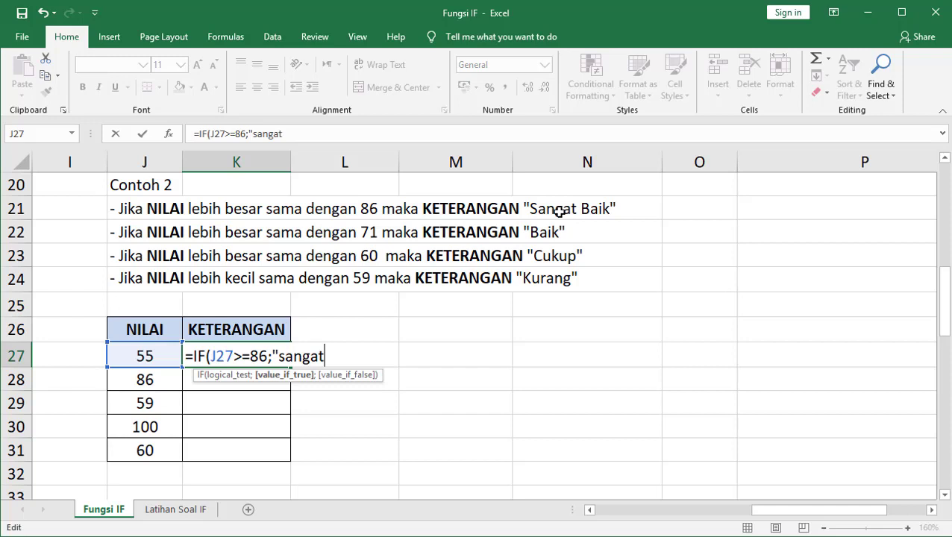
pyautogui.press('BackSpace')
pyautogui.press('BackSpace')
pyautogui.press('BackSpace')
pyautogui.press('BackSpace')
pyautogui.press('BackSpace')
pyautogui.press('BackSpace')
pyautogui.write('S')
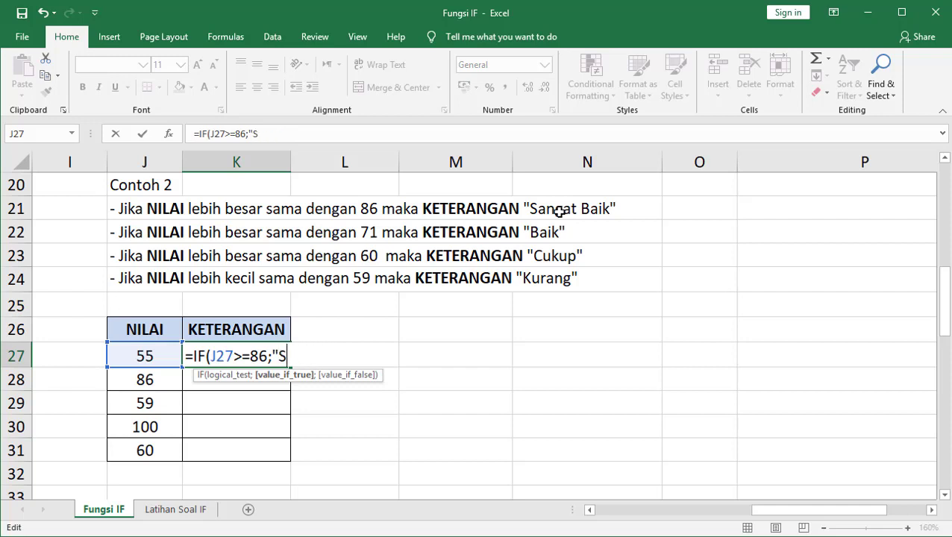
pyautogui.write('angat Baik')
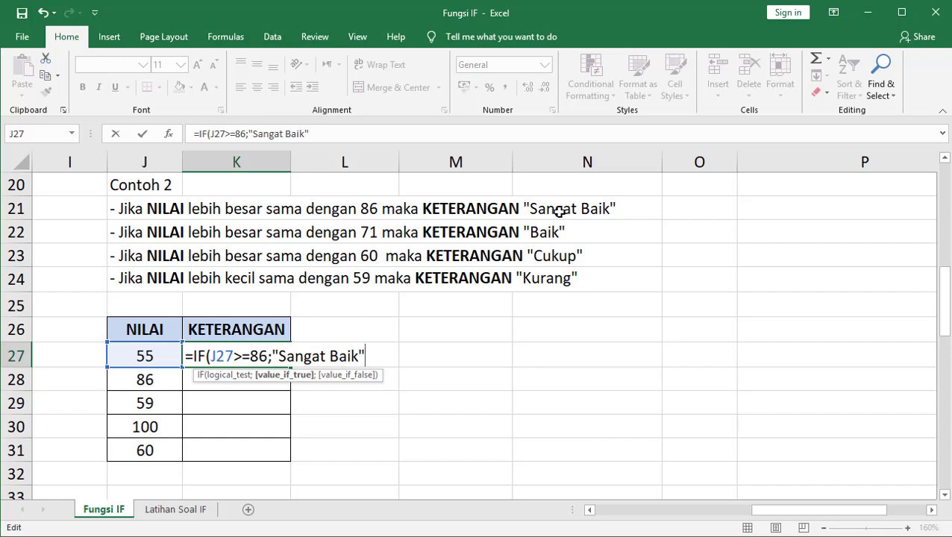
pyautogui.write(';')
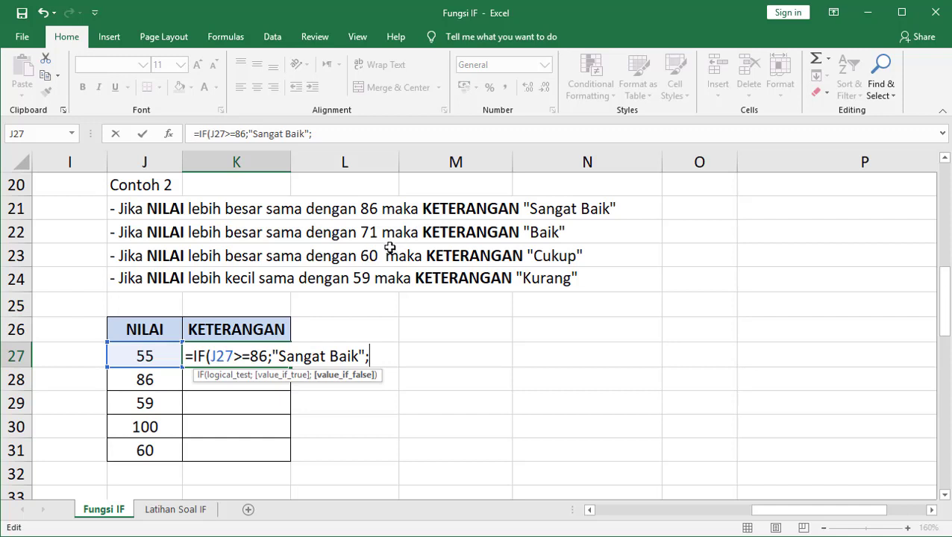
# Review the J27>=86 test and Sangat Baik arguments in K27's formula
pyautogui.click(285, 375)
pyautogui.click(343, 375)
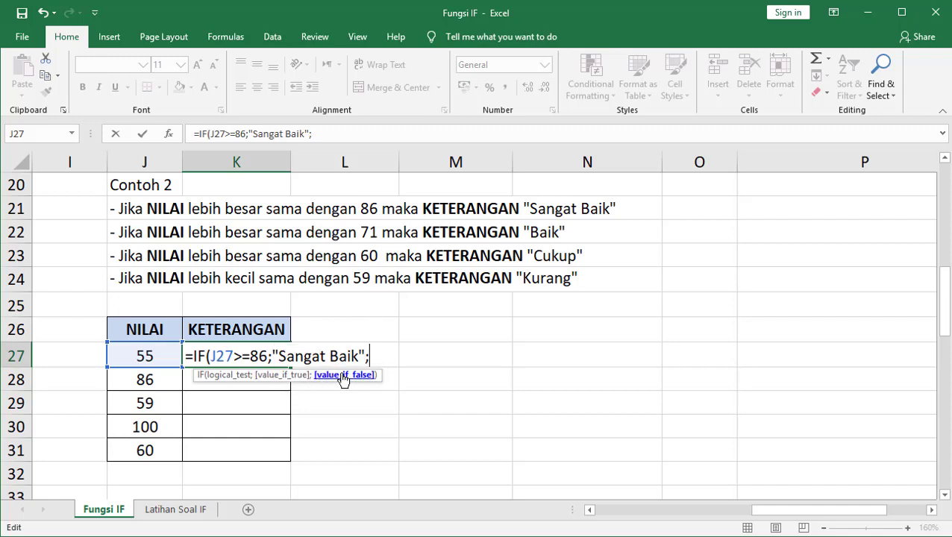
pyautogui.click(224, 376)
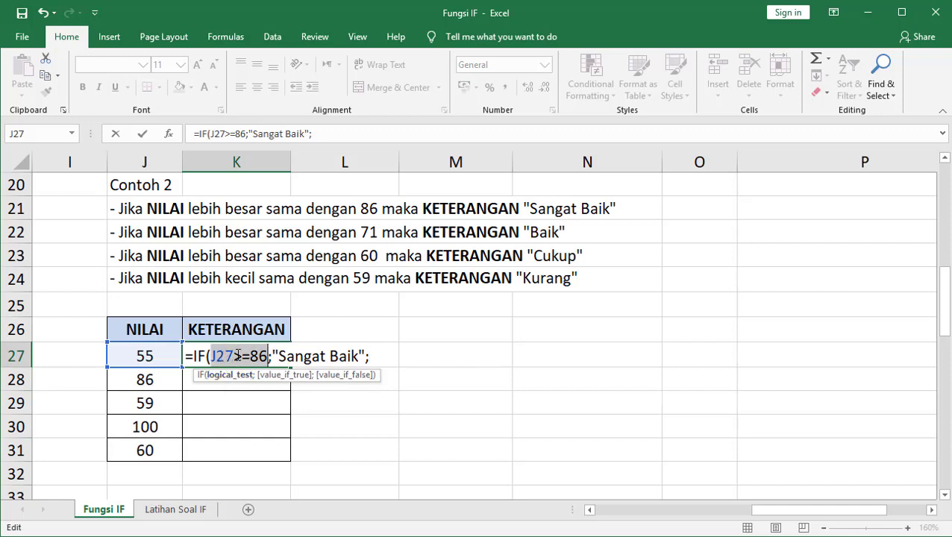
pyautogui.click(284, 374)
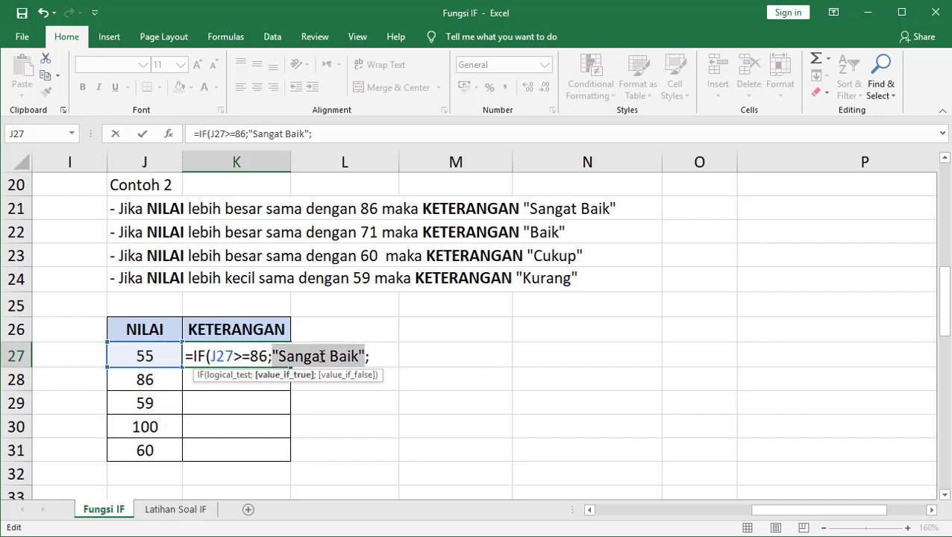
pyautogui.click(314, 356)
pyautogui.click(374, 355)
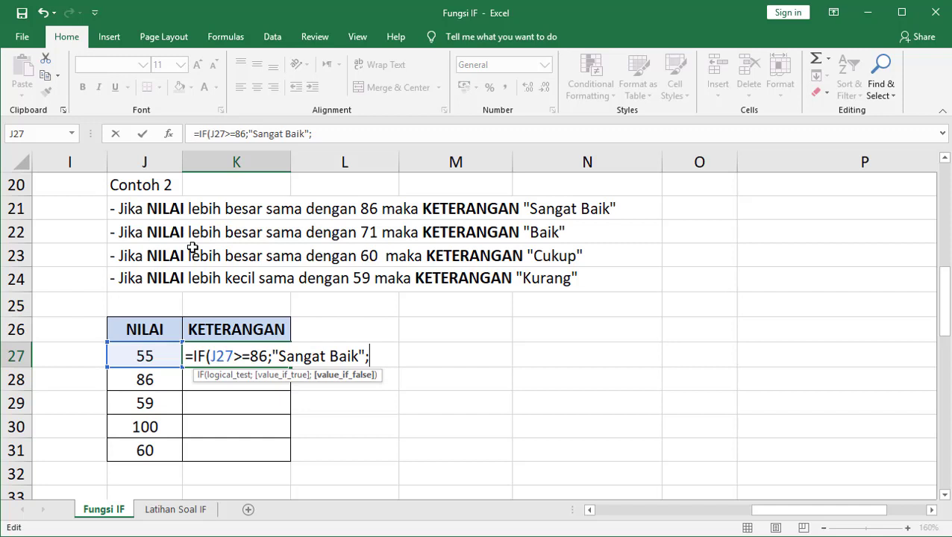
# Add the nested IF(J27>=71;"Baik"; correcting > to >=
pyautogui.write('IF(')
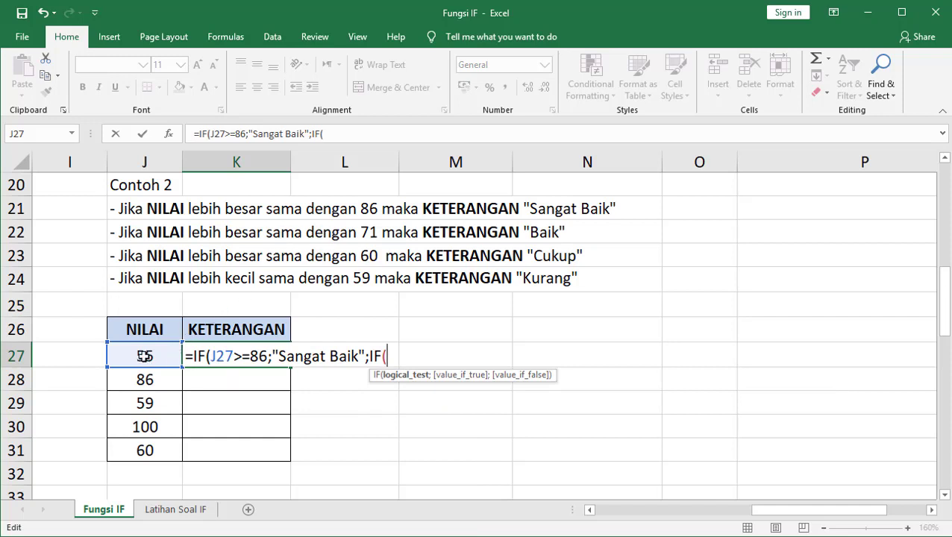
pyautogui.click(144, 356)
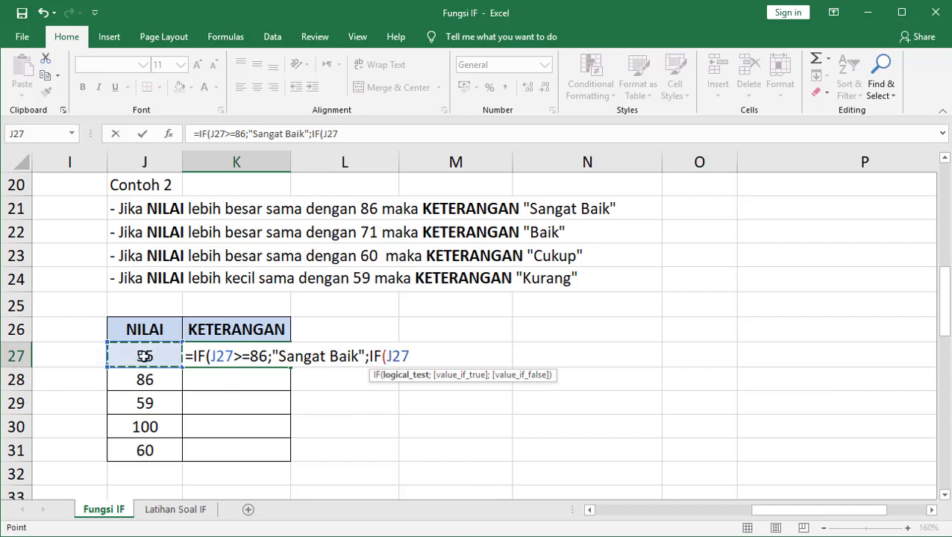
pyautogui.write('>')
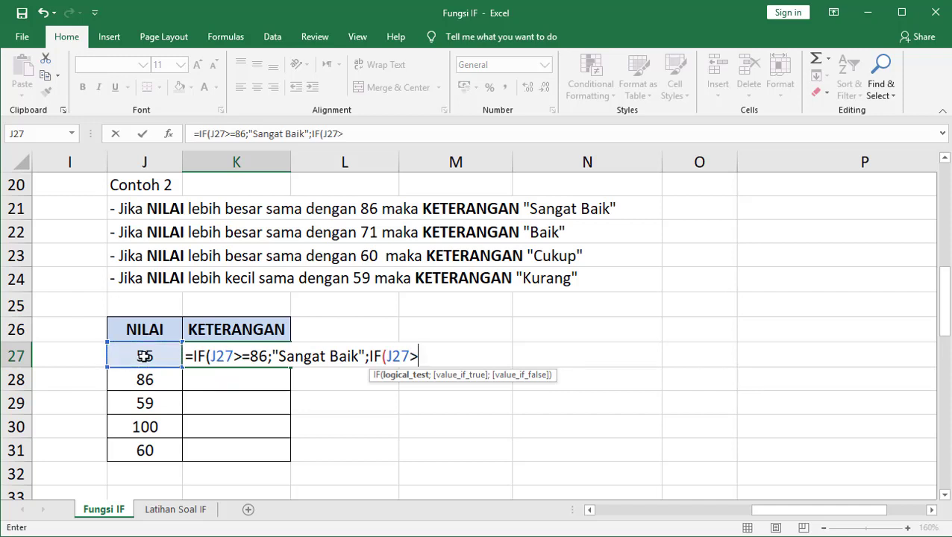
pyautogui.write('71')
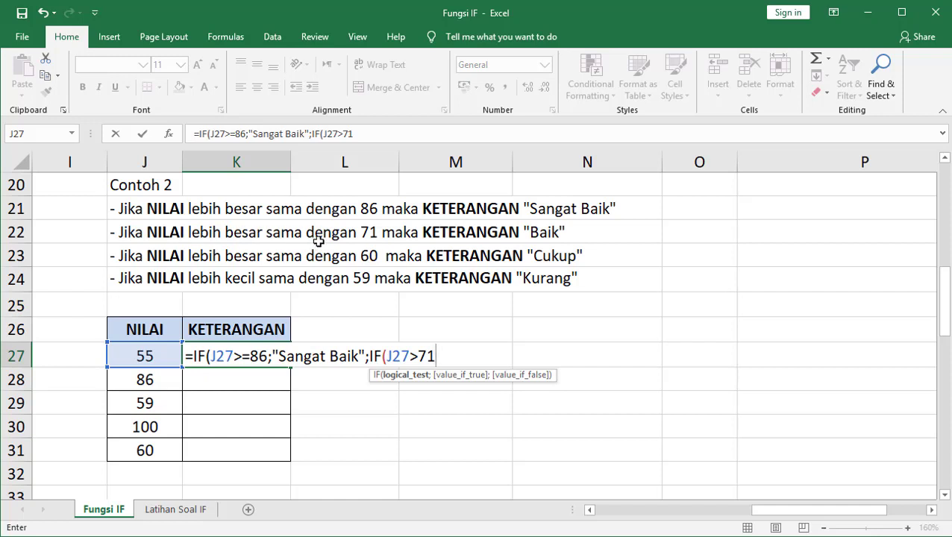
pyautogui.click(391, 356)
pyautogui.click(418, 356)
pyautogui.write('=71')
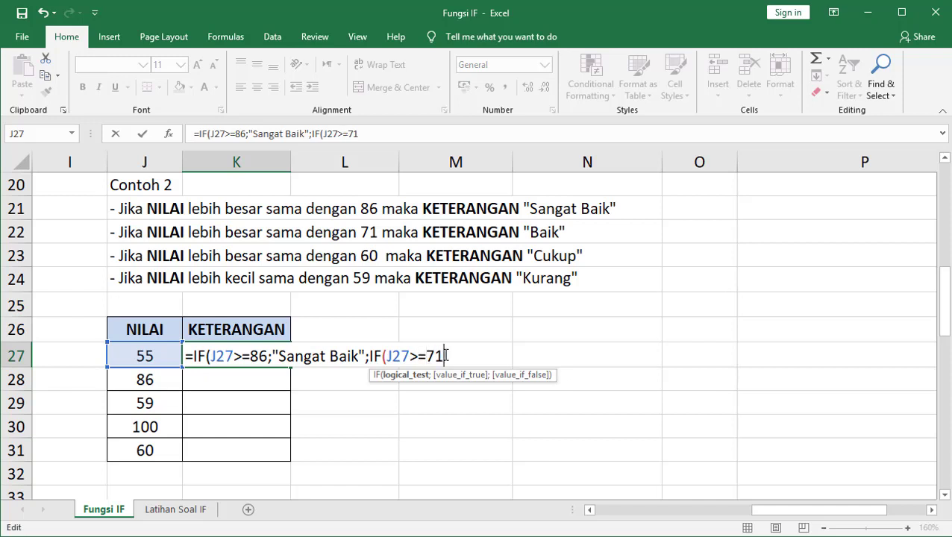
pyautogui.write(';')
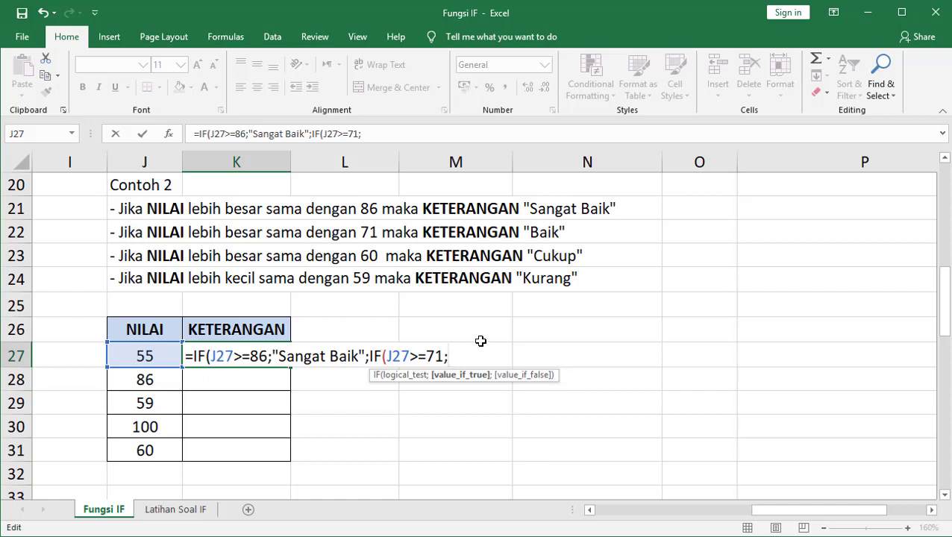
pyautogui.write('"')
pyautogui.write('Ba')
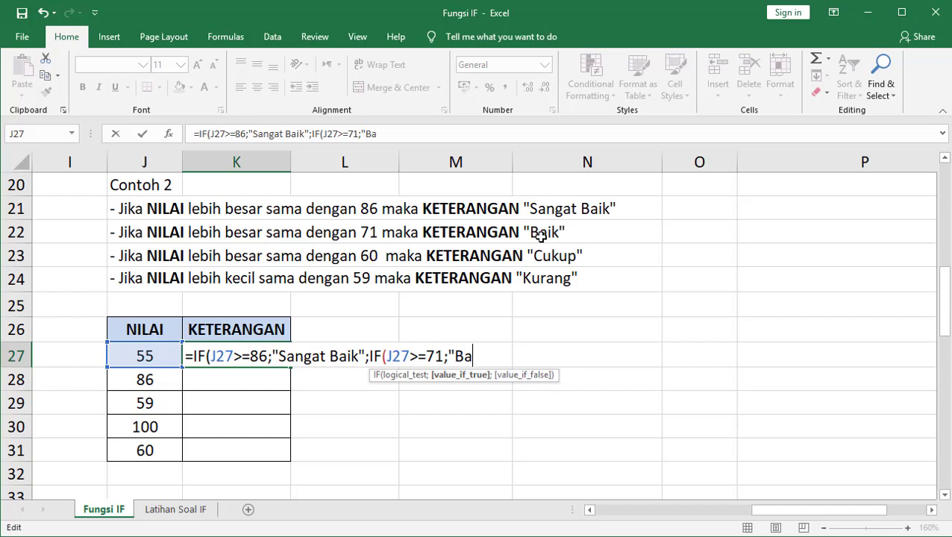
pyautogui.write('ik"')
pyautogui.write(';')
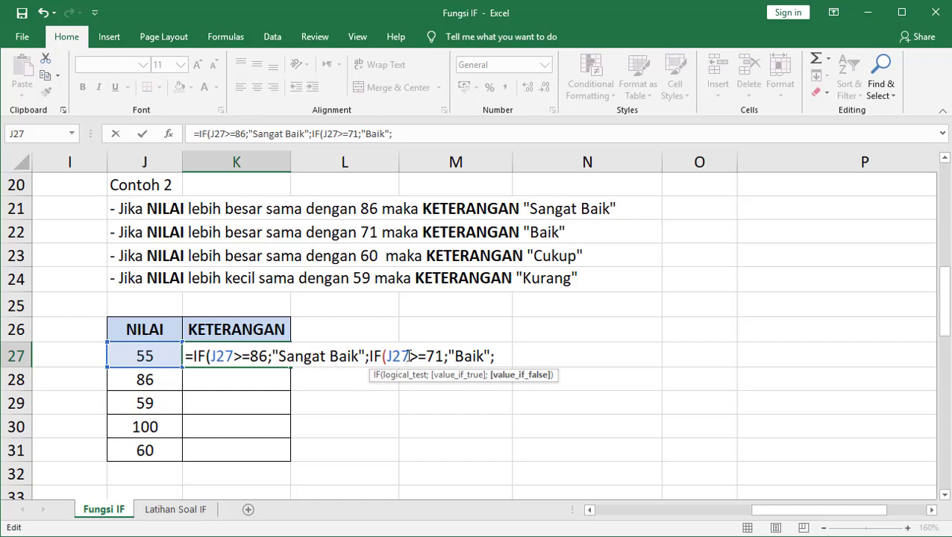
pyautogui.click(406, 356)
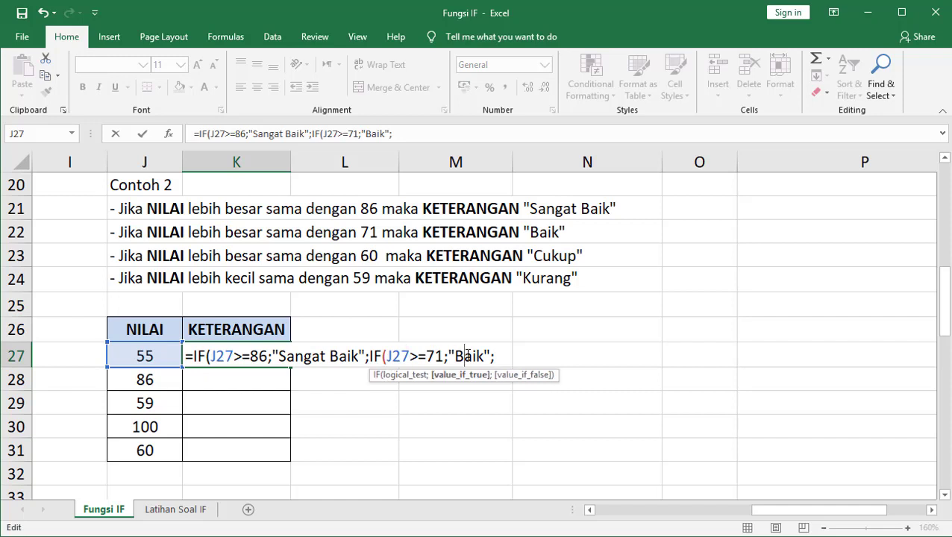
pyautogui.click(501, 355)
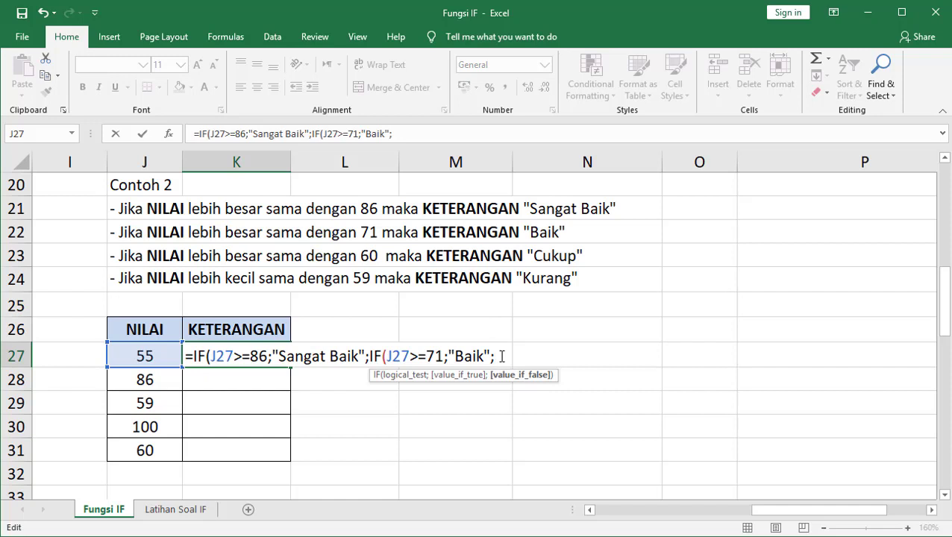
# Add IF(J27>=60;"Cukup";"Kurang") and close all the nested IFs in K27
pyautogui.write('IF')
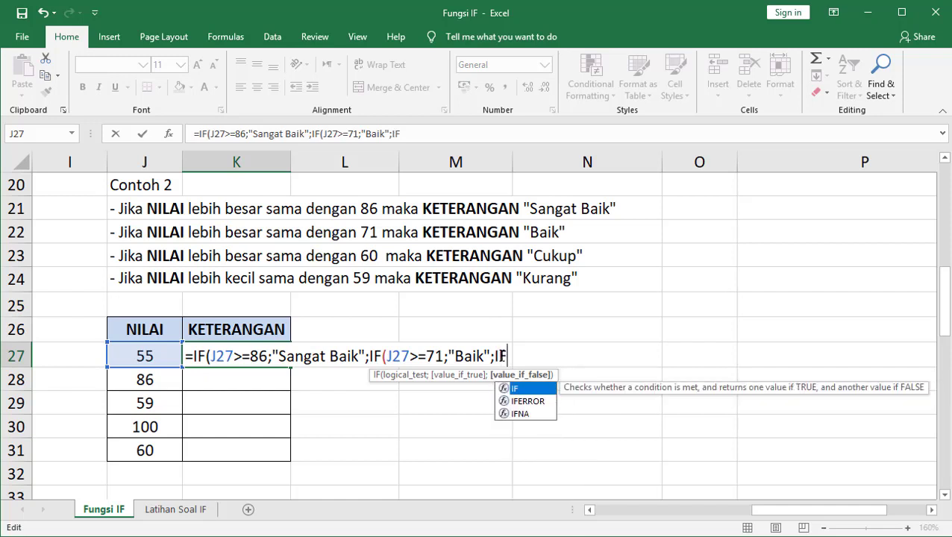
pyautogui.write('(')
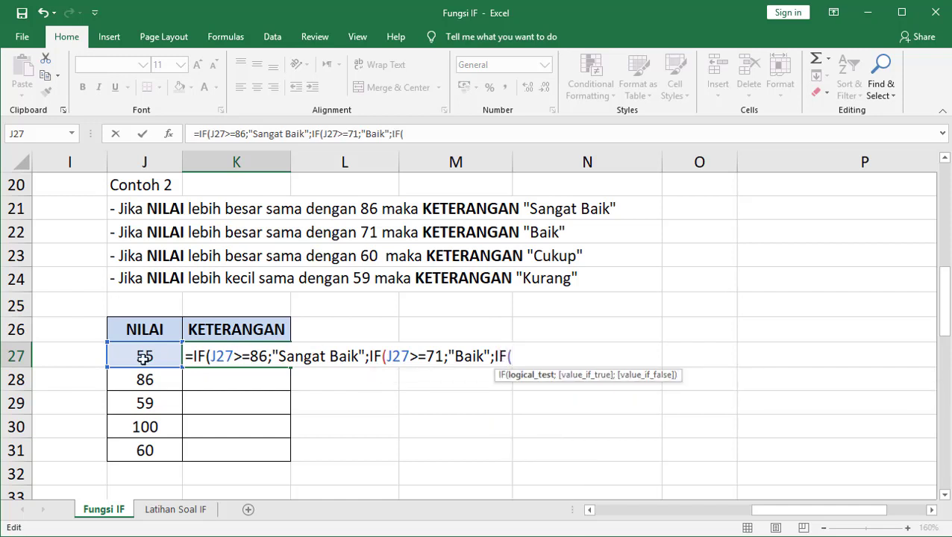
pyautogui.click(143, 358)
pyautogui.write('>')
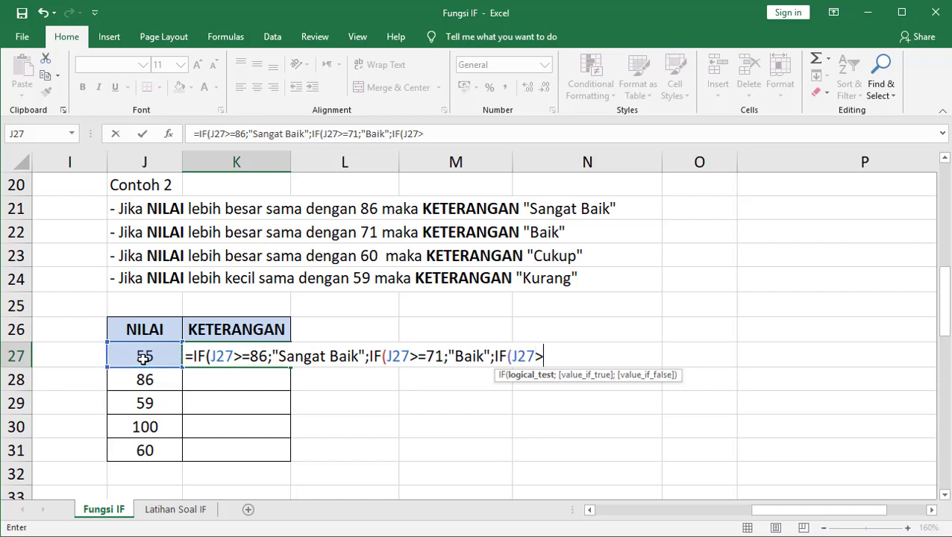
pyautogui.write('=')
pyautogui.write('60')
pyautogui.write(';')
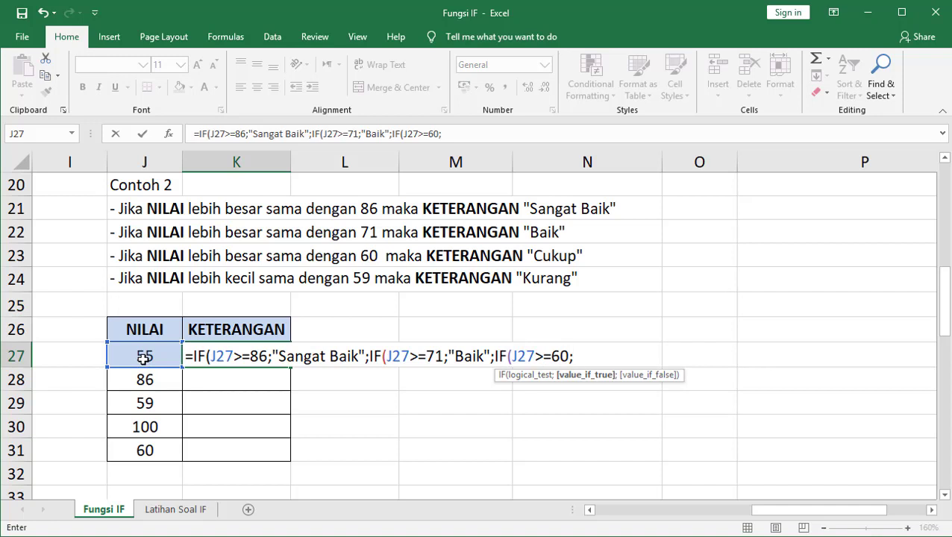
pyautogui.write('"Cuk')
pyautogui.write('up"')
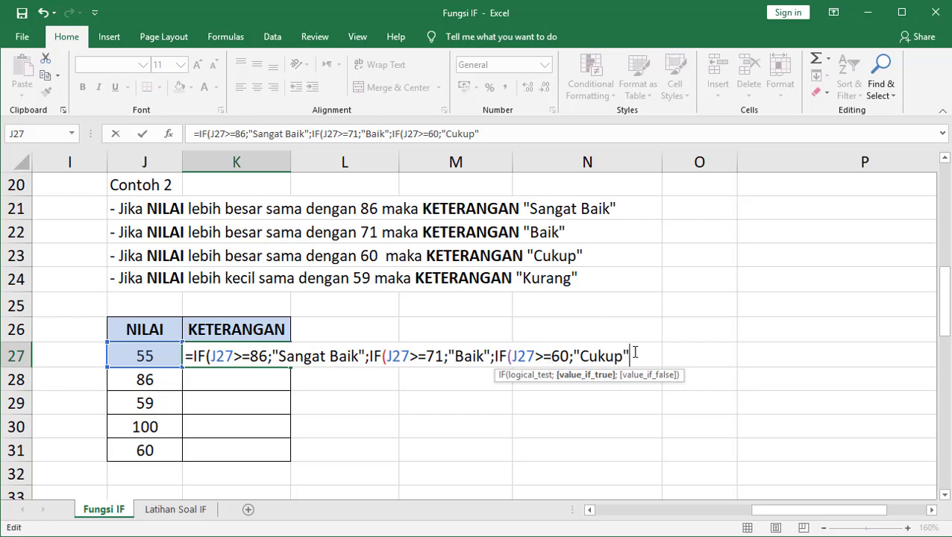
pyautogui.write(';')
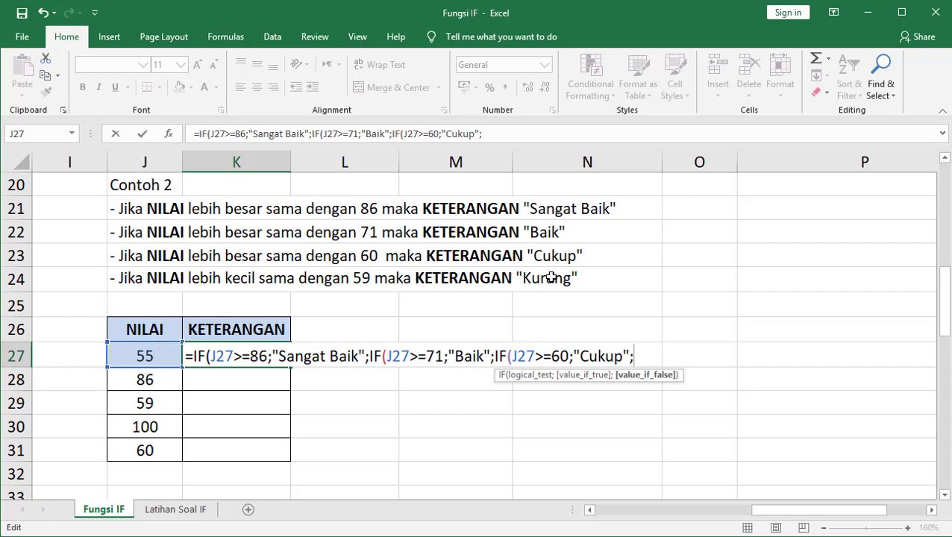
pyautogui.write('"')
pyautogui.write('K')
pyautogui.write('urang"')
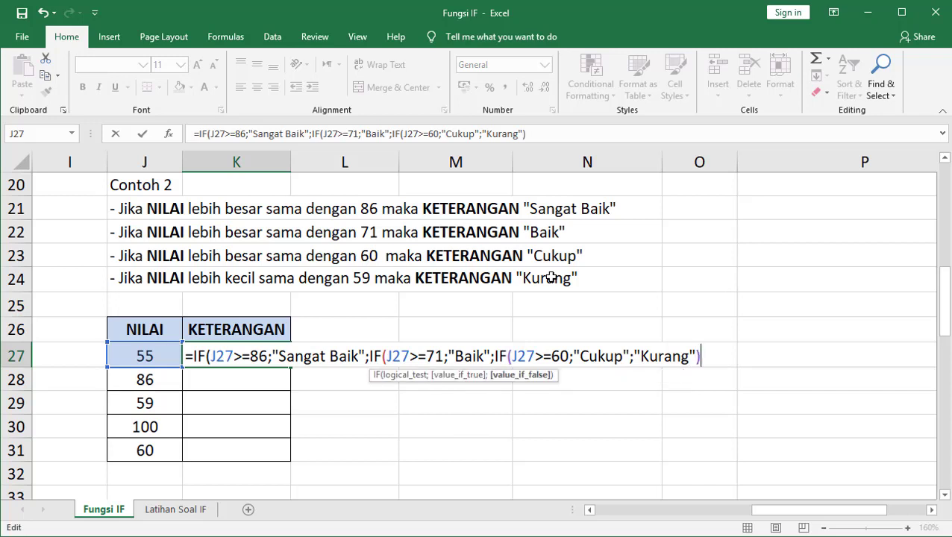
pyautogui.write(')))')
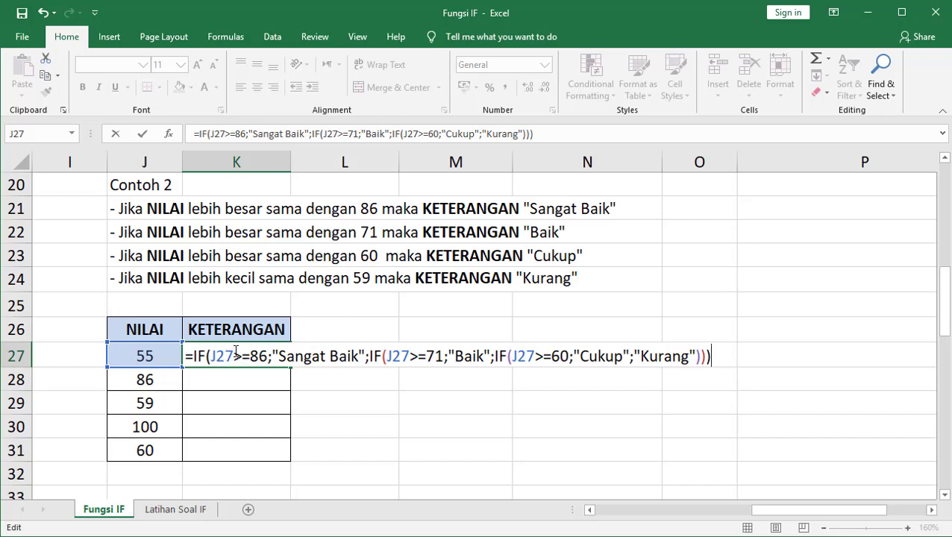
# Review each test and result in K27's three-level formula, then enter it to show Kurang
pyautogui.click(329, 354)
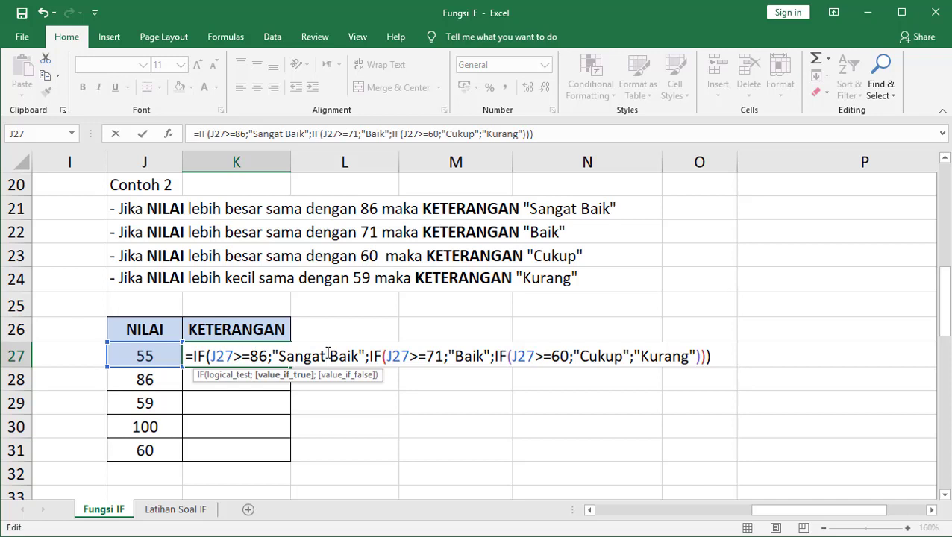
pyautogui.click(385, 355)
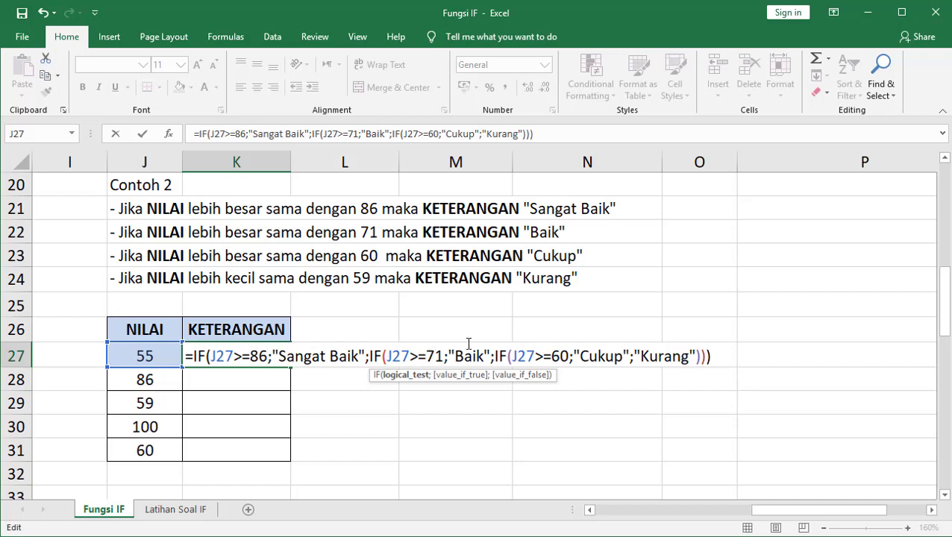
pyautogui.click(481, 350)
pyautogui.click(522, 355)
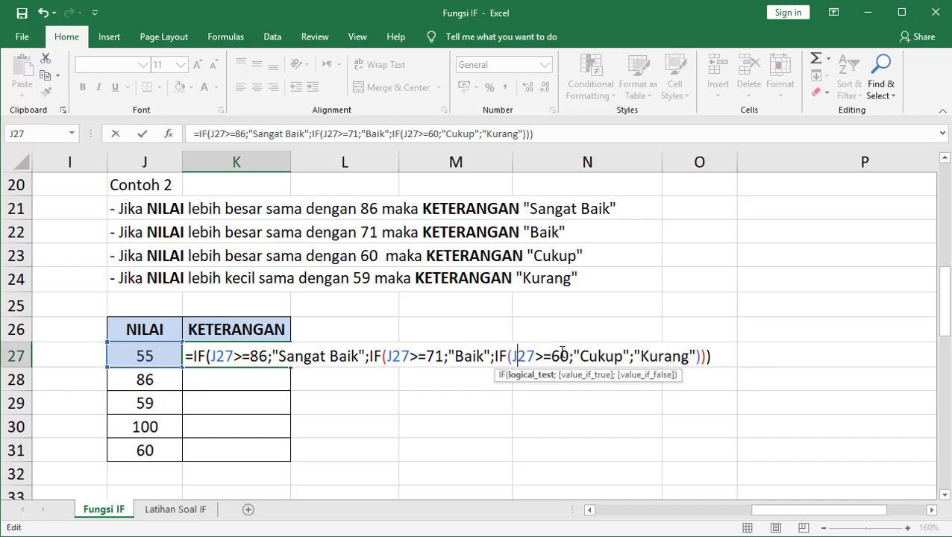
pyautogui.click(605, 352)
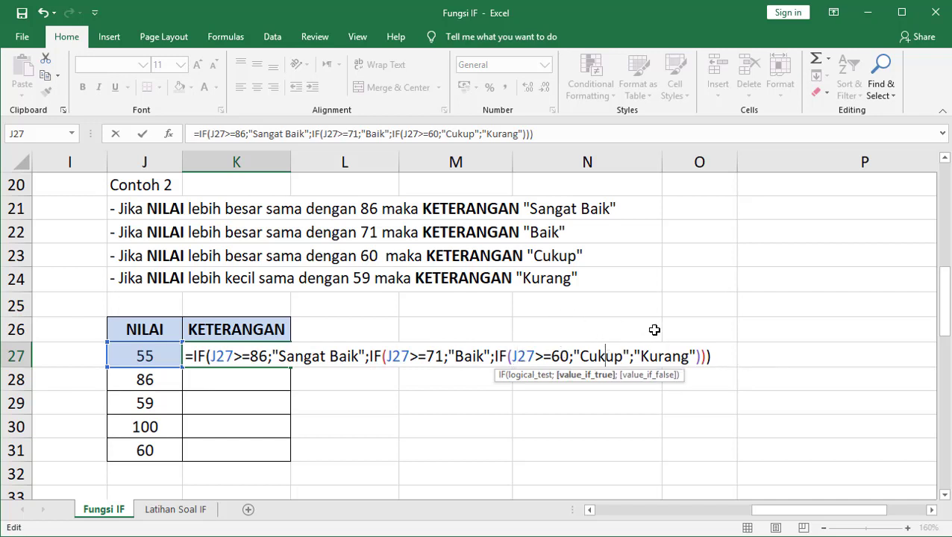
pyautogui.click(682, 355)
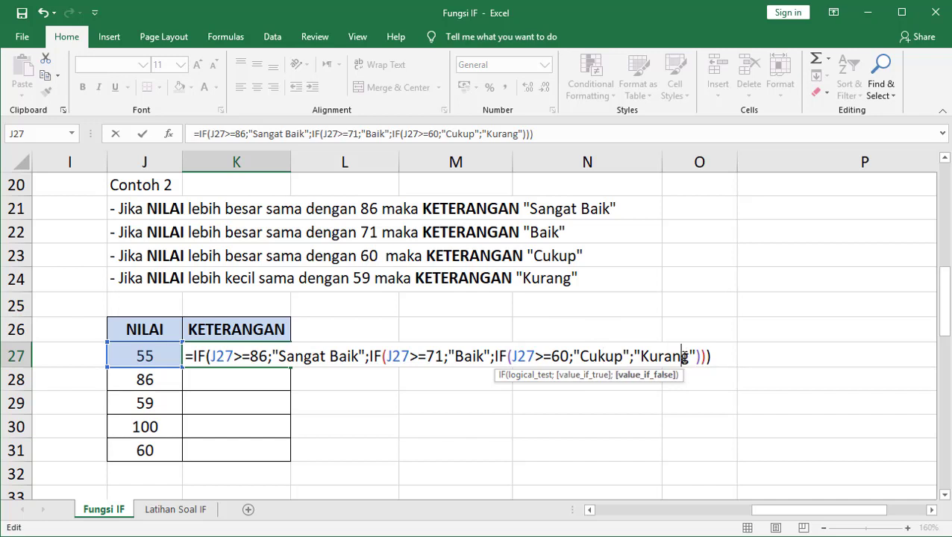
pyautogui.press('Return')
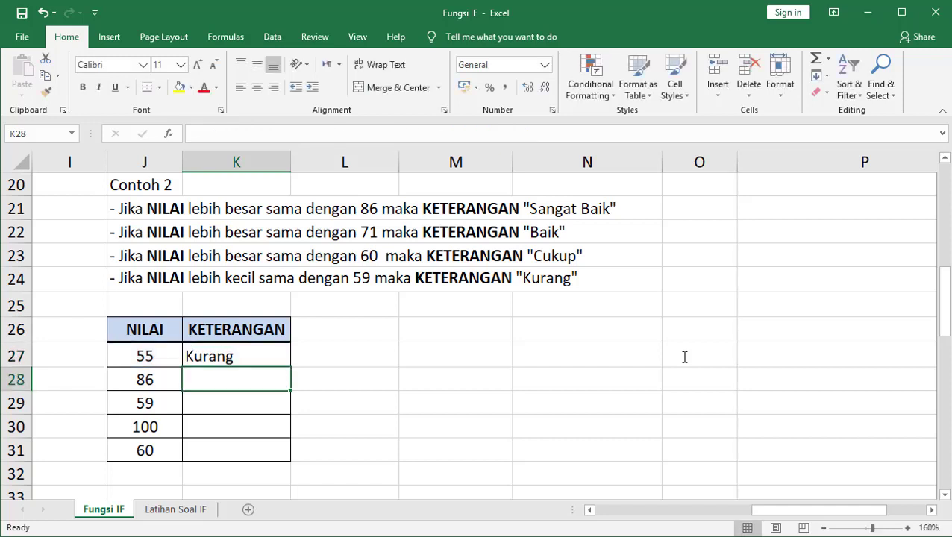
# Fill the K27 grade formula down through K31 and check the results
pyautogui.click(264, 356)
pyautogui.doubleClick(290, 368)
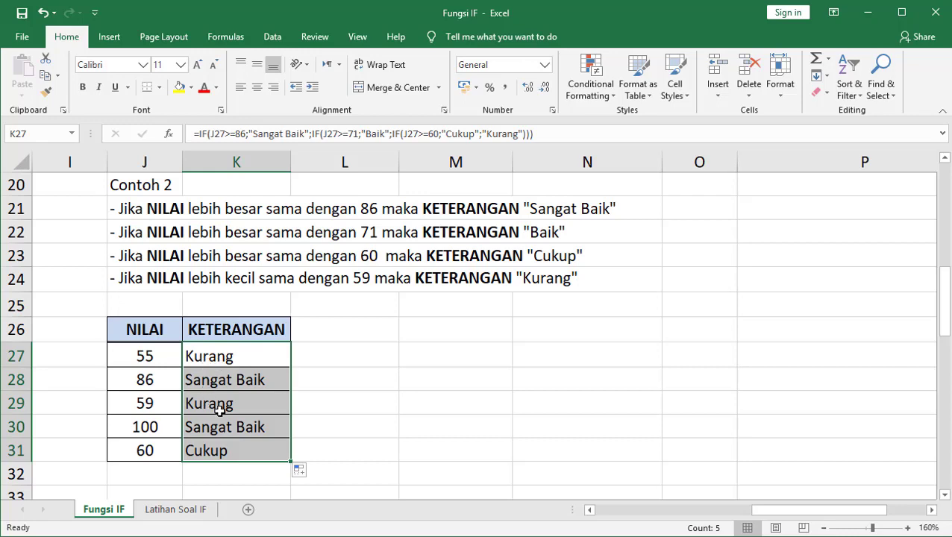
pyautogui.scroll(-1, 253, 385)
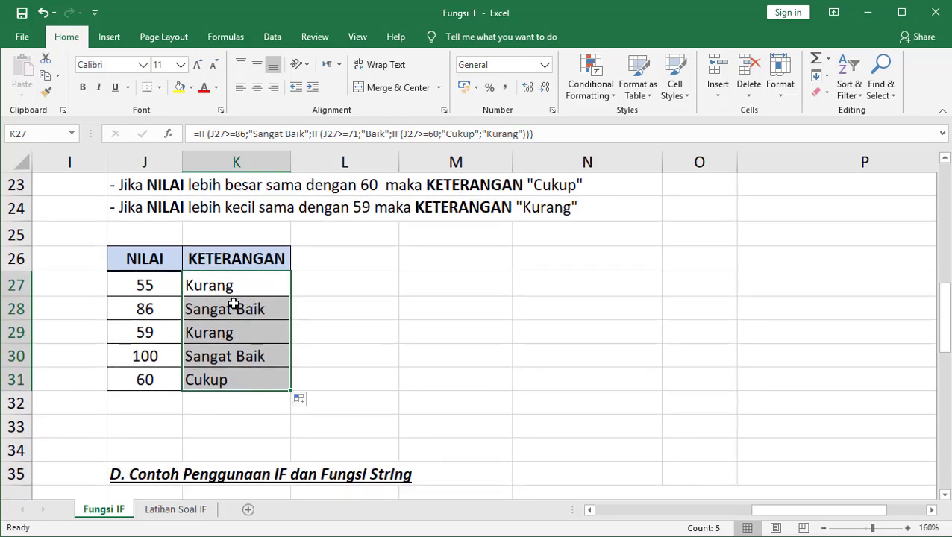
pyautogui.scroll(1, 233, 302)
pyautogui.scroll(1, 224, 294)
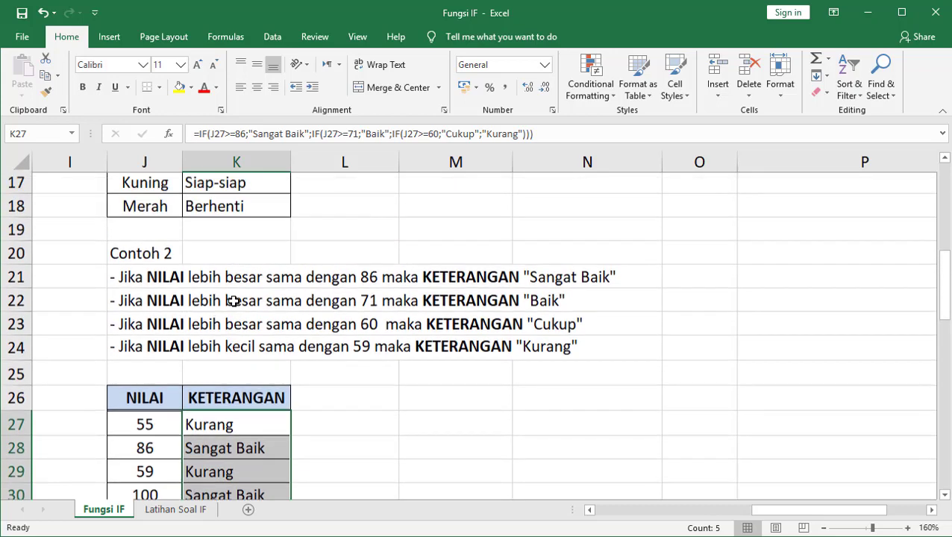
pyautogui.scroll(2, 208, 281)
pyautogui.scroll(-3, 208, 291)
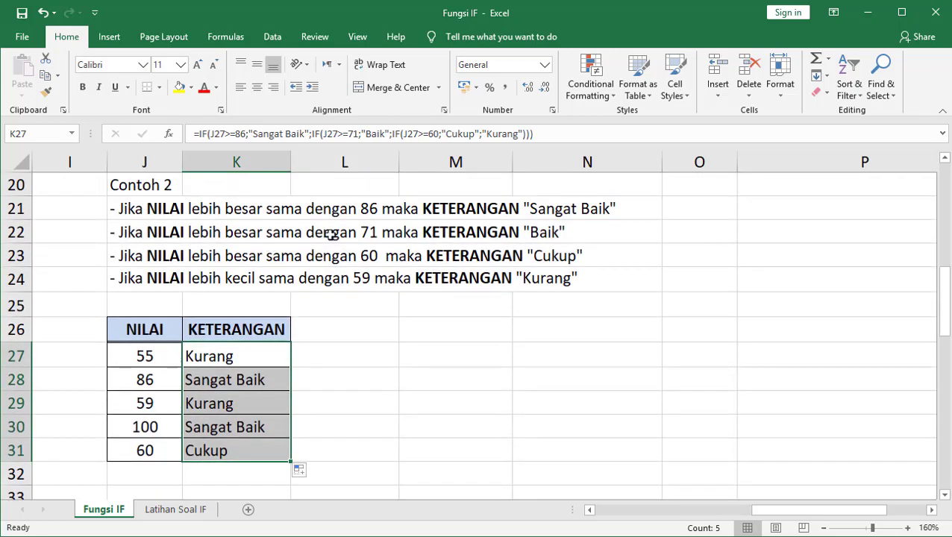
pyautogui.click(340, 213)
pyautogui.click(208, 357)
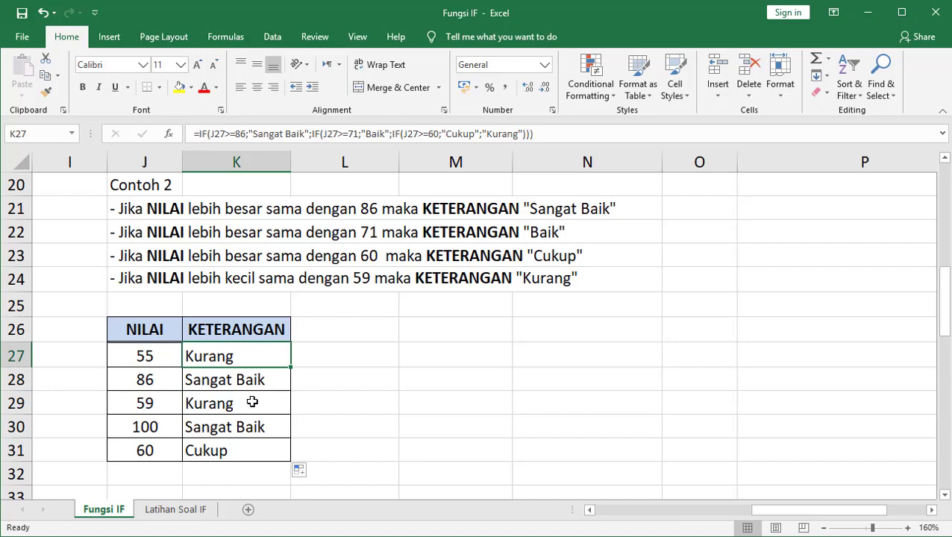
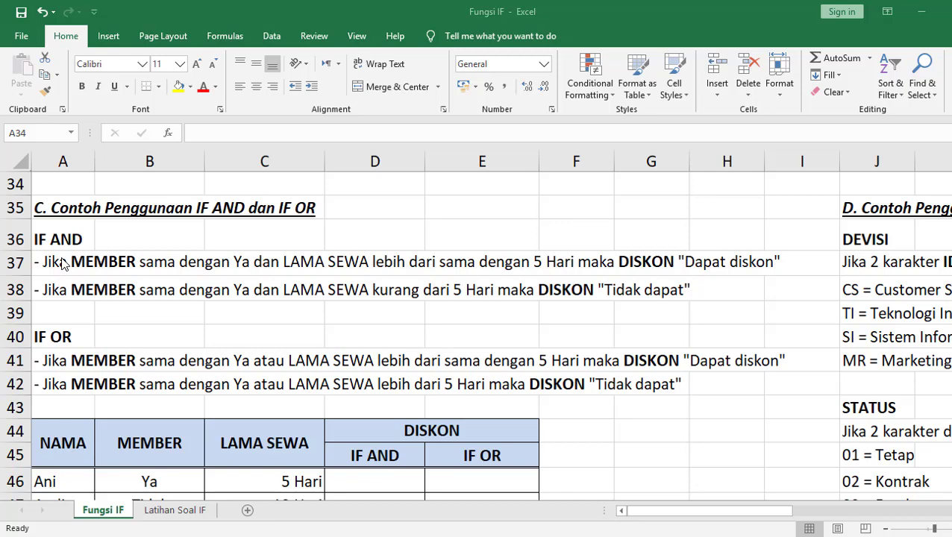
# Review the IF AND discount rule in row 37
pyautogui.click(62, 263)
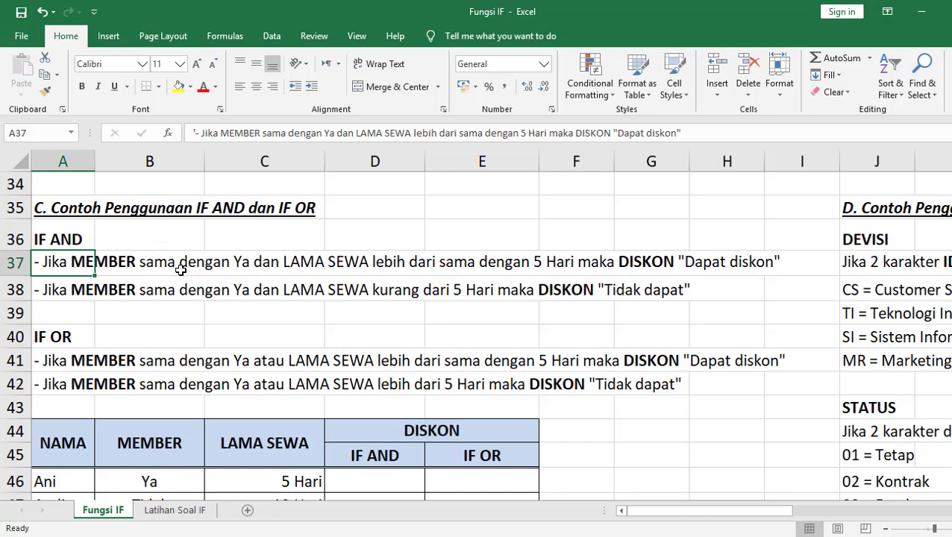
pyautogui.scroll(-1, 272, 265)
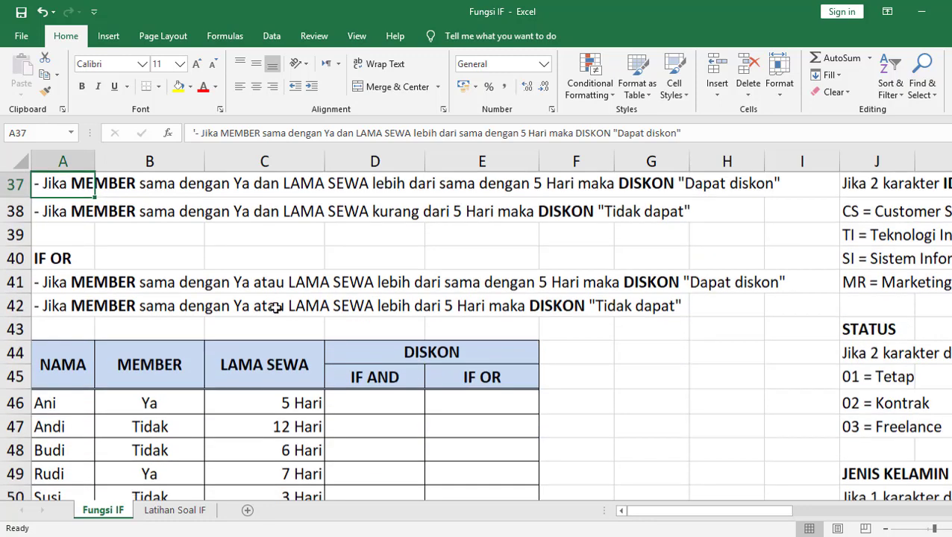
pyautogui.scroll(1, 243, 255)
pyautogui.scroll(1, 243, 256)
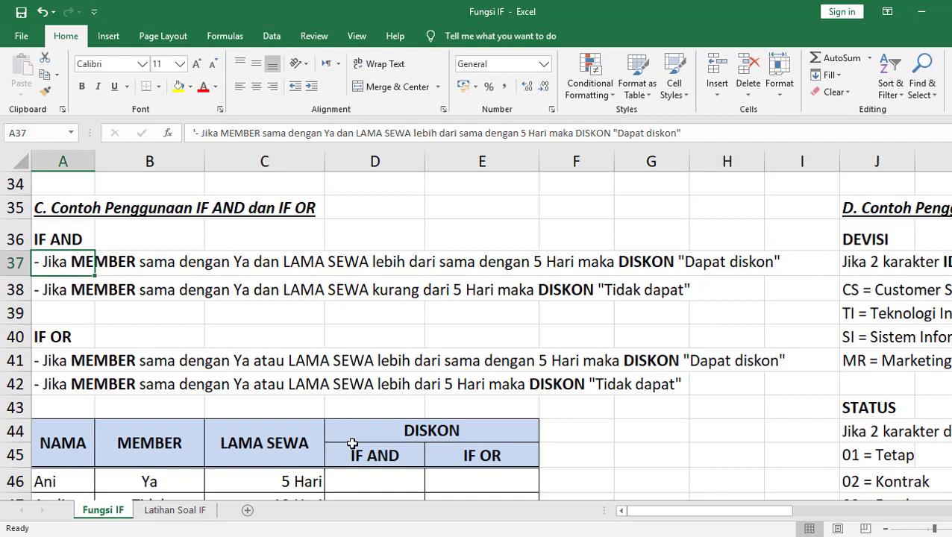
# Begin Ani's IF AND cell D46 with =AND(
pyautogui.click(362, 480)
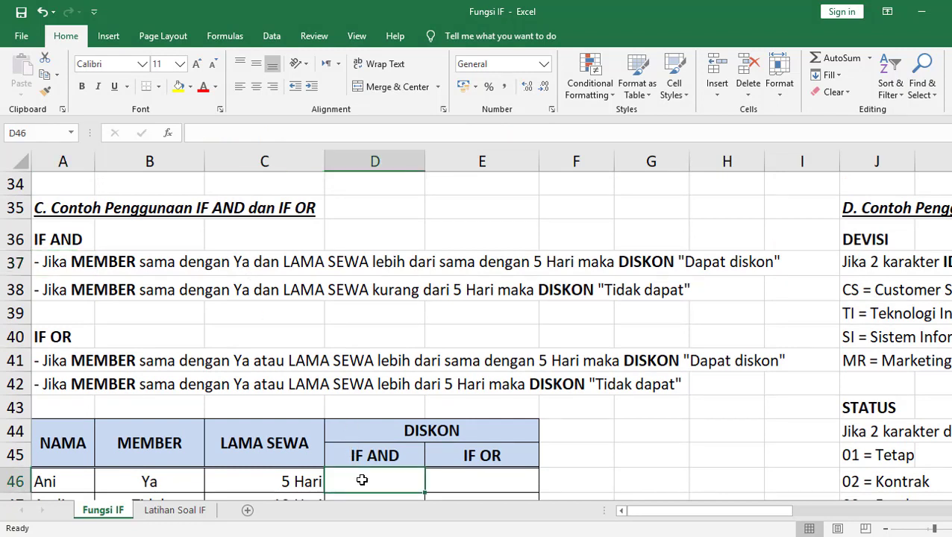
pyautogui.write('=')
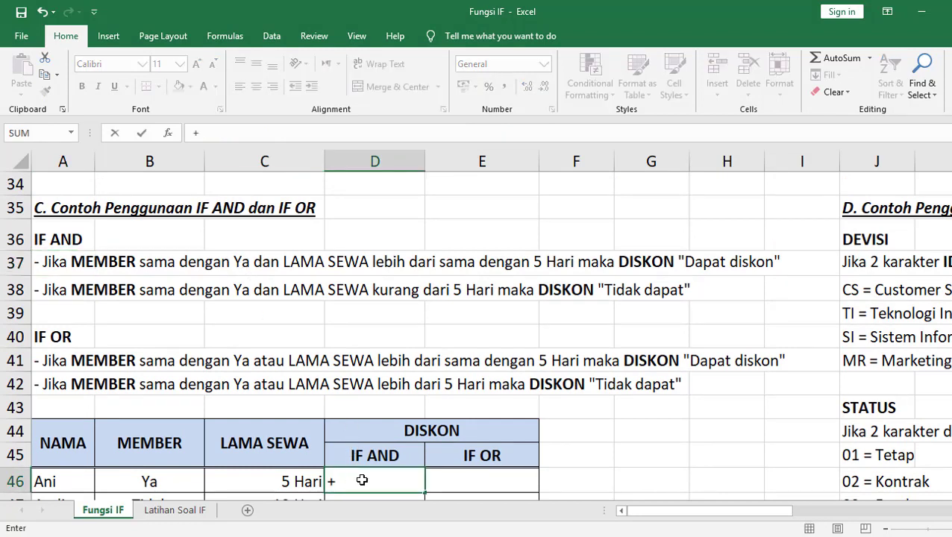
pyautogui.press('BackSpace')
pyautogui.write('=')
pyautogui.write('AN')
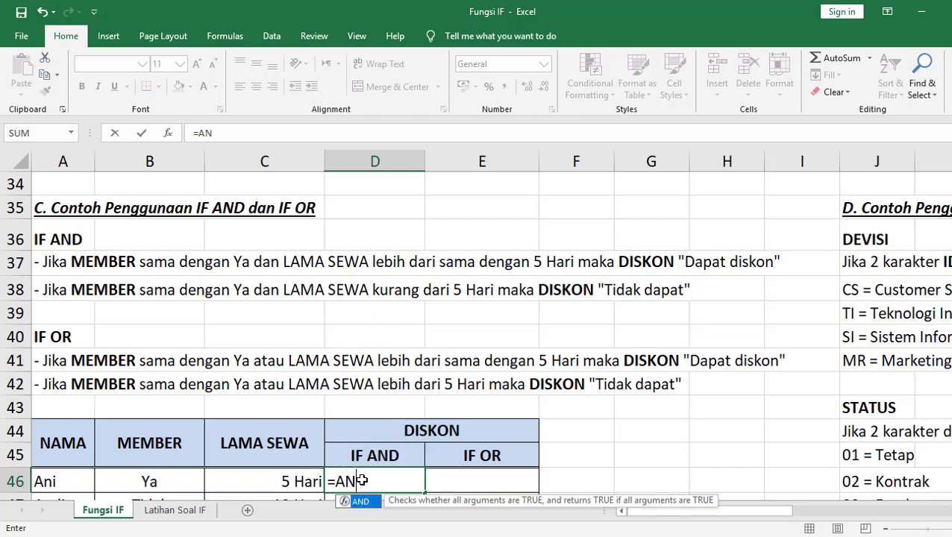
pyautogui.write('D(')
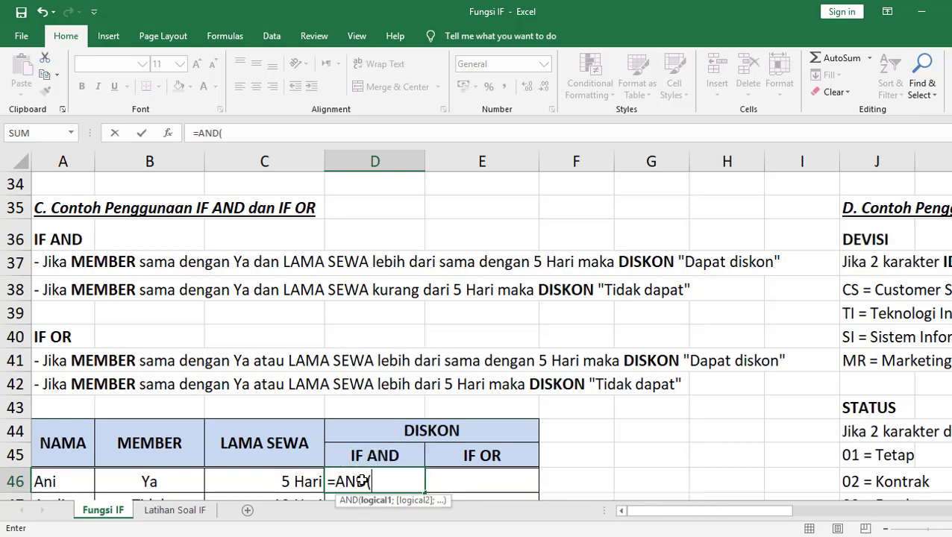
pyautogui.scroll(-1, 370, 430)
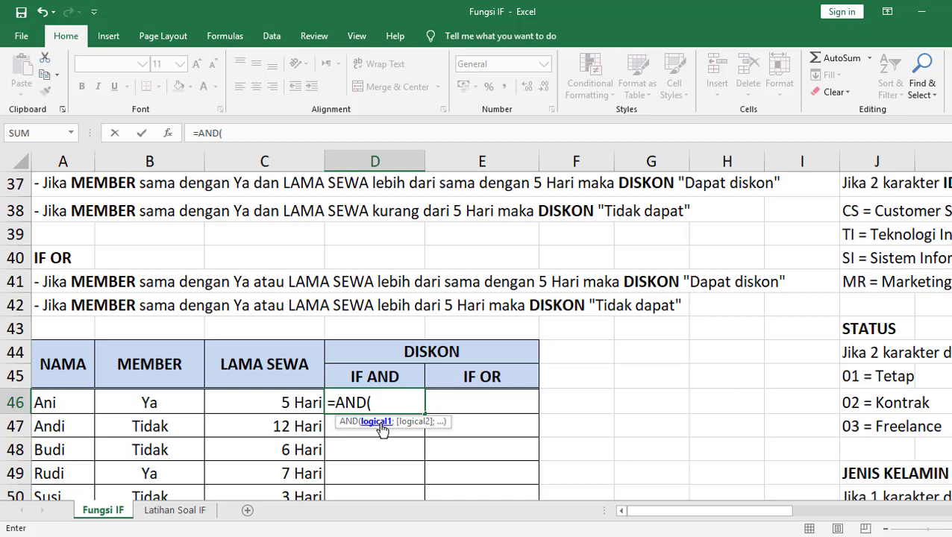
pyautogui.scroll(1, 377, 407)
pyautogui.scroll(-1, 377, 407)
pyautogui.scroll(1, 372, 336)
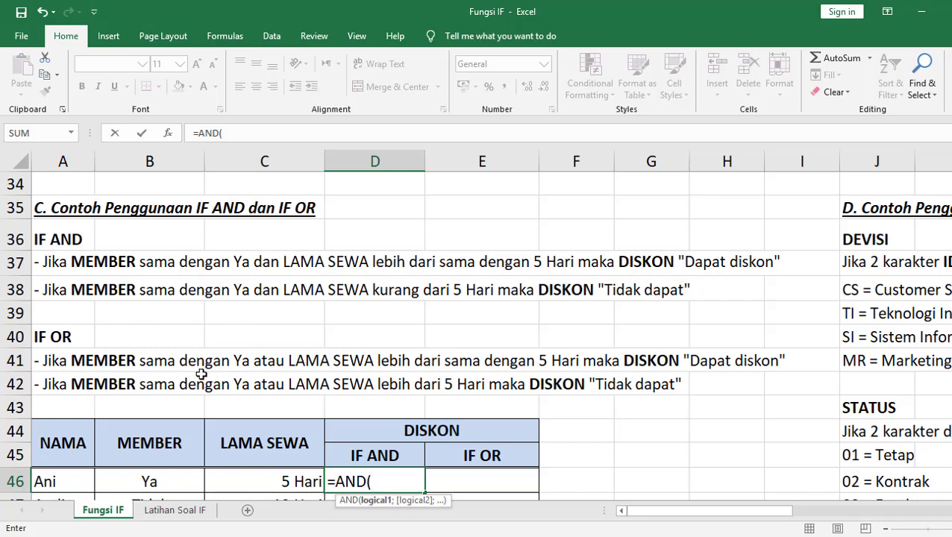
# Complete D46 as =AND(B46="Ya";C46>=5), testing membership and at least 5 rental days
pyautogui.click(158, 481)
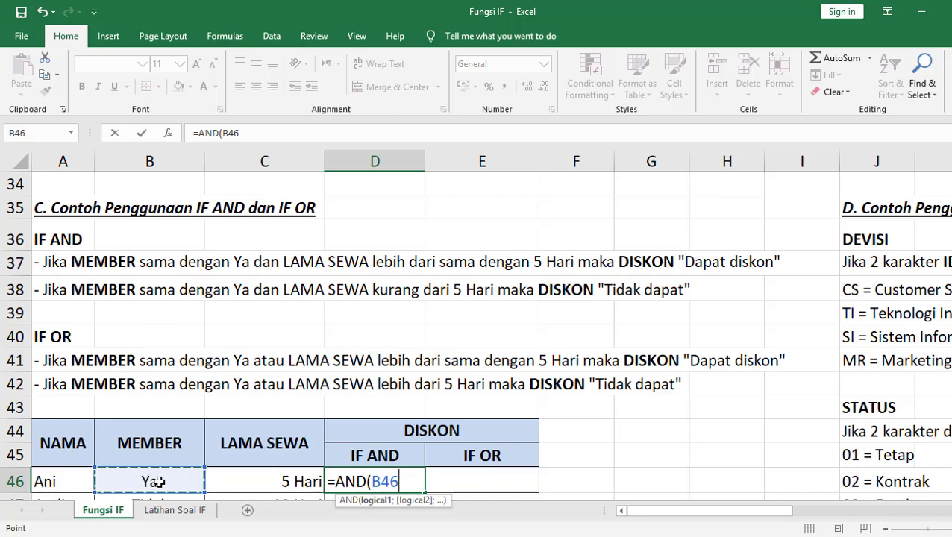
pyautogui.write('=')
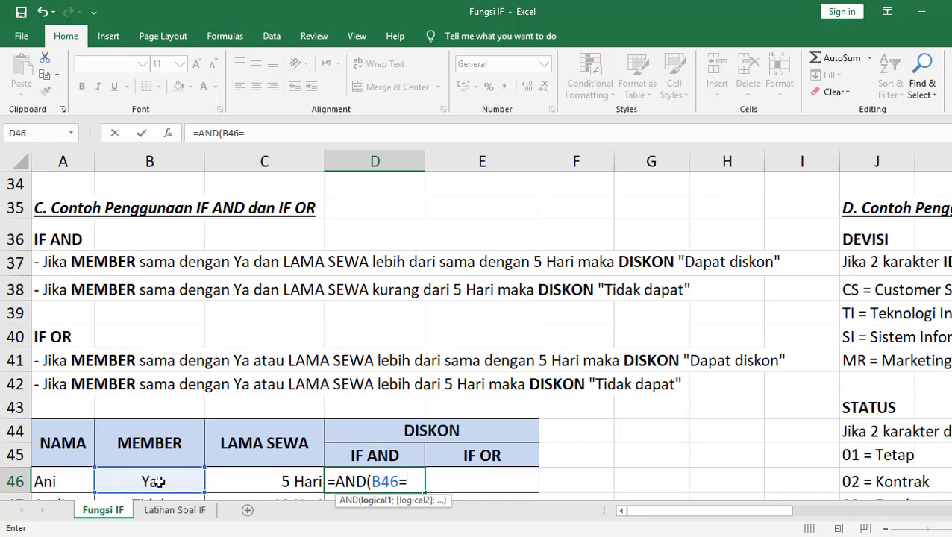
pyautogui.write('"Ya"')
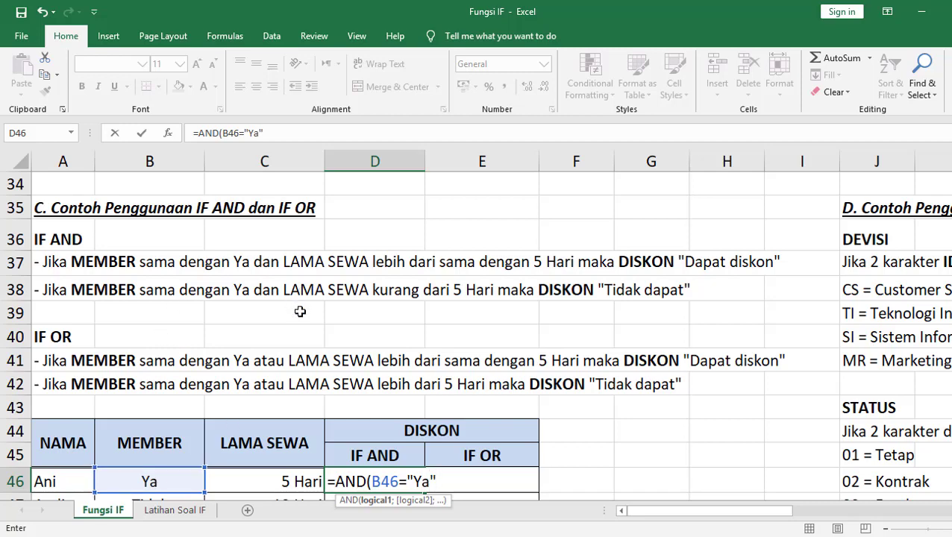
pyautogui.write(';')
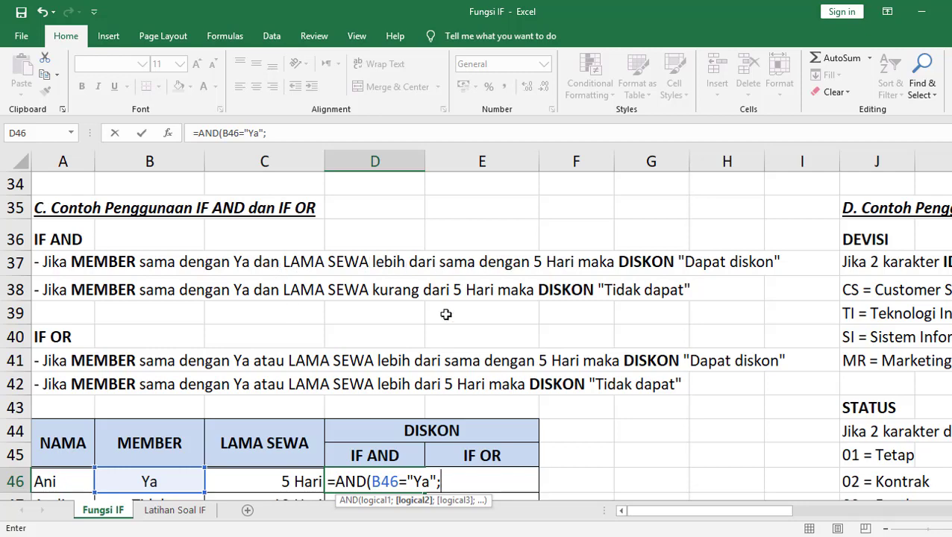
pyautogui.click(267, 482)
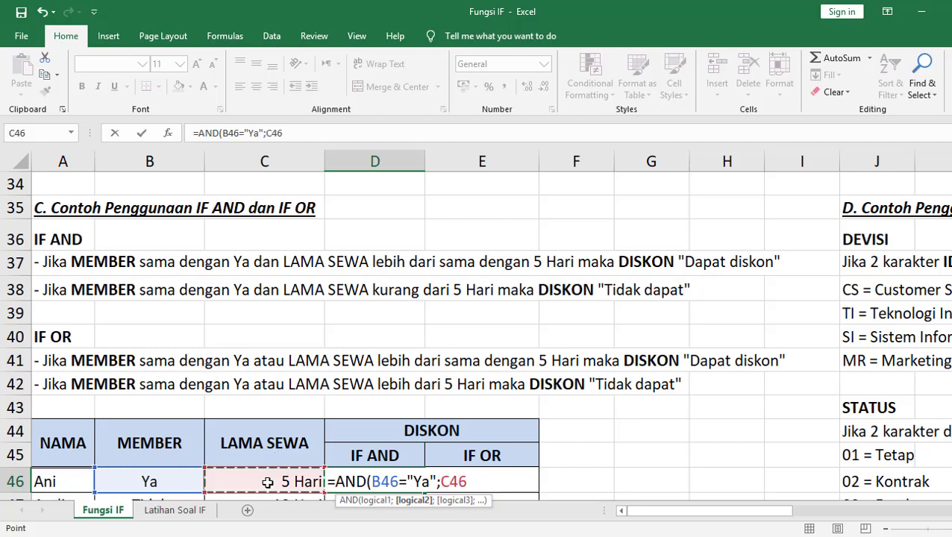
pyautogui.write('>=')
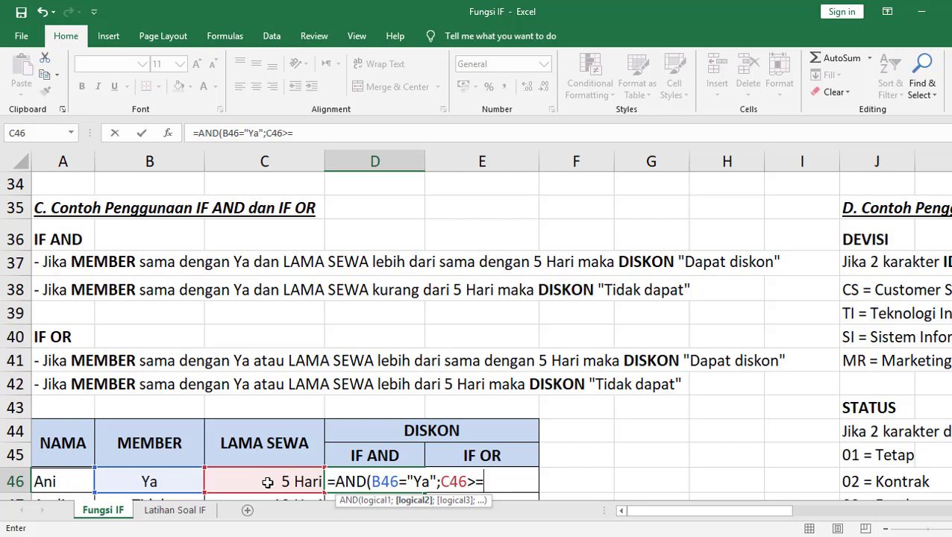
pyautogui.write('5')
pyautogui.write(')')
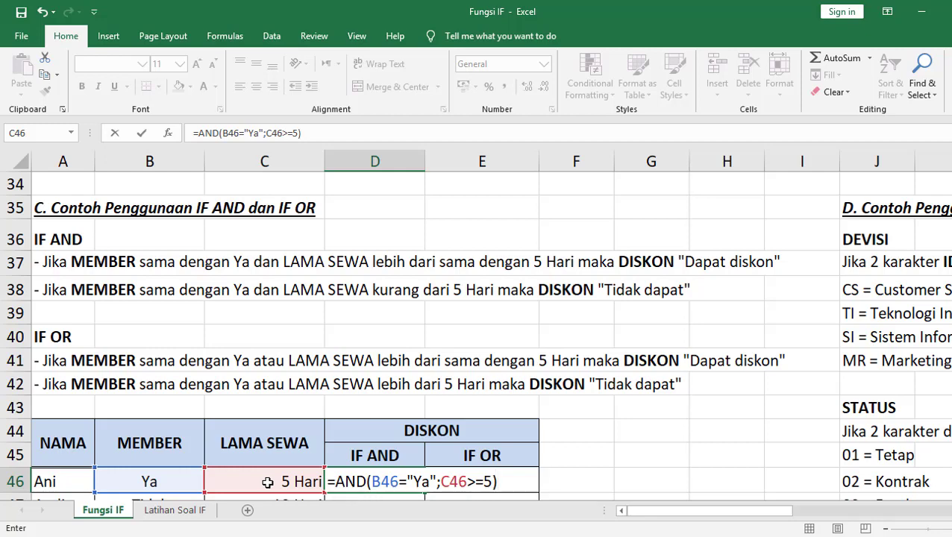
# Check both AND conditions and commit the formula so D46 shows TRUE
pyautogui.click(401, 481)
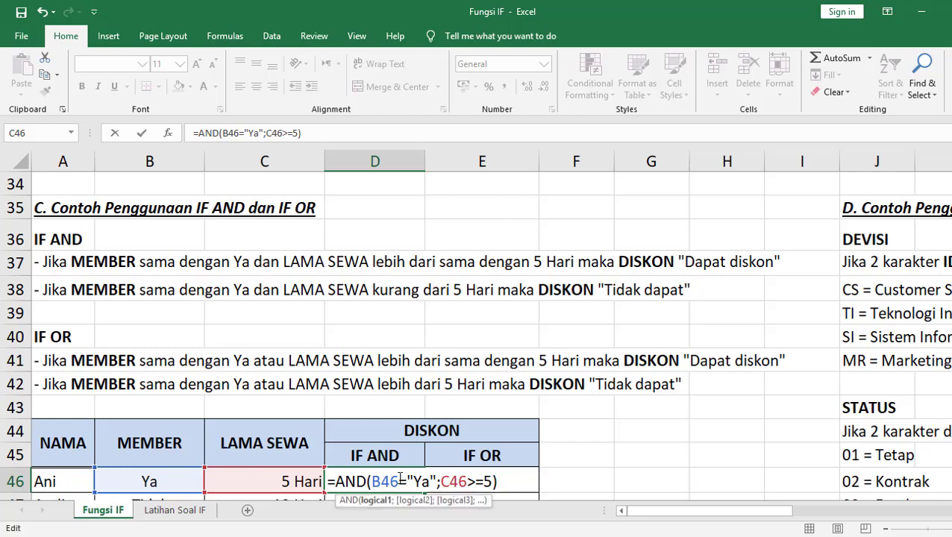
pyautogui.click(468, 481)
pyautogui.scroll(-1, 473, 481)
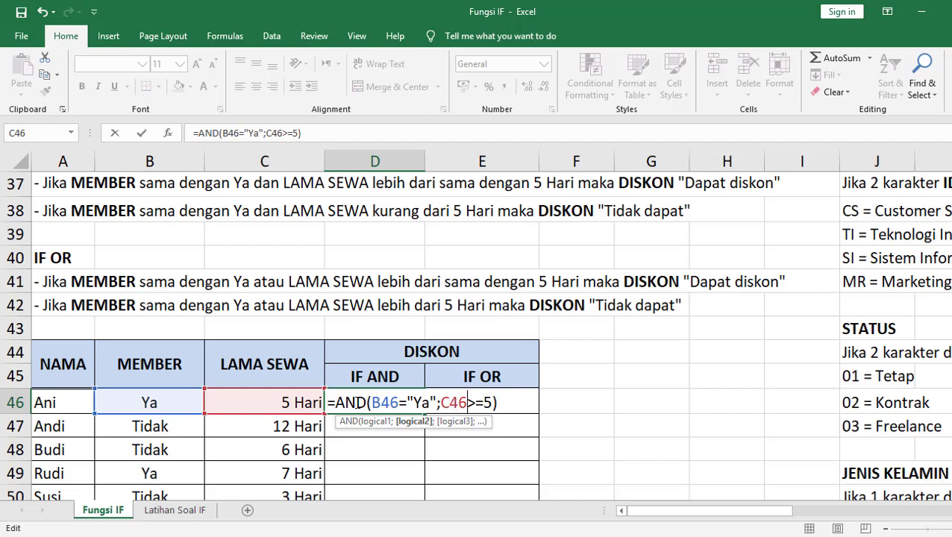
pyautogui.click(504, 402)
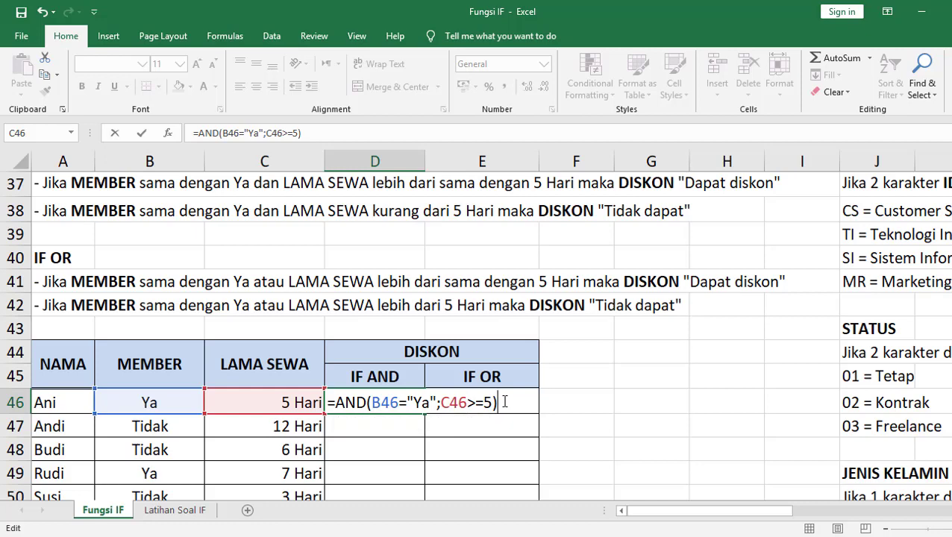
pyautogui.press('Return')
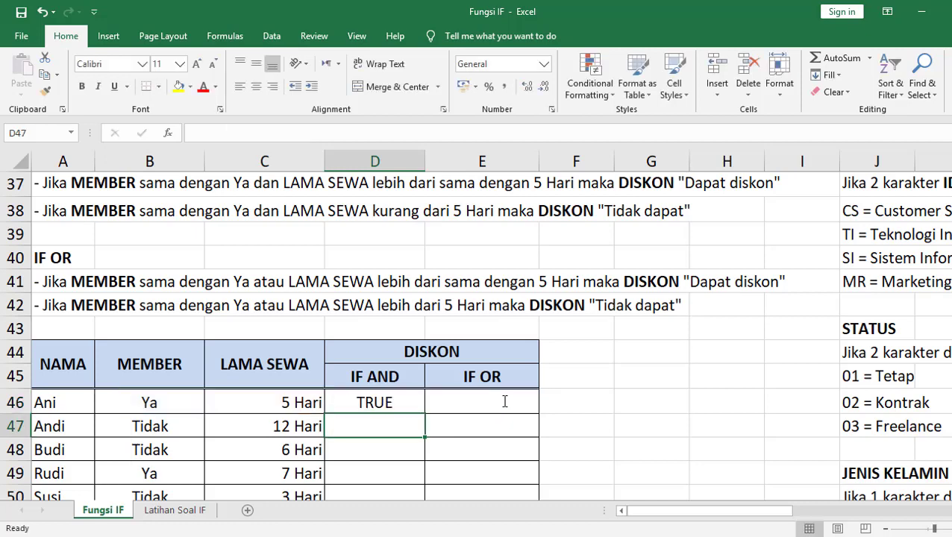
pyautogui.scroll(-1, 504, 402)
pyautogui.click(393, 327)
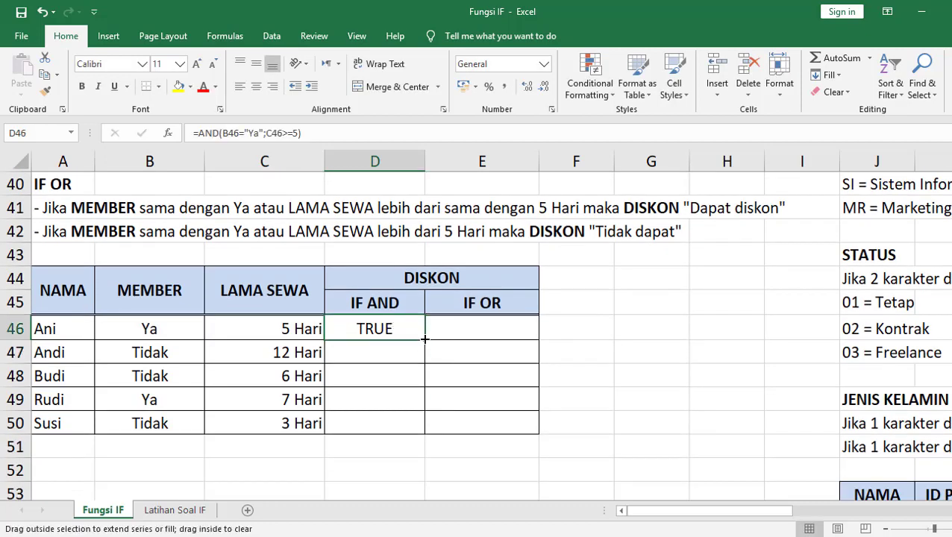
pyautogui.moveTo(424, 338); pyautogui.dragTo(422, 429)
pyautogui.moveTo(345, 349); pyautogui.dragTo(361, 329)
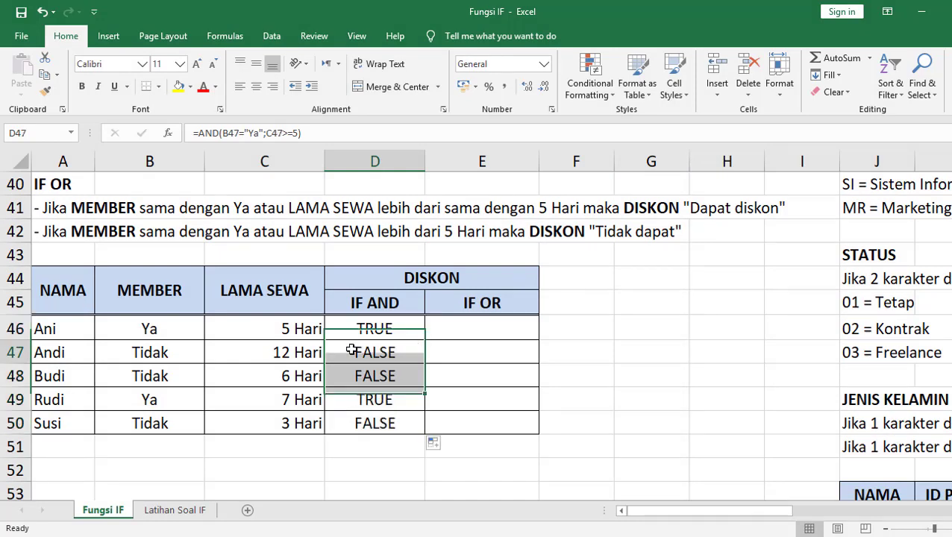
pyautogui.click(367, 336)
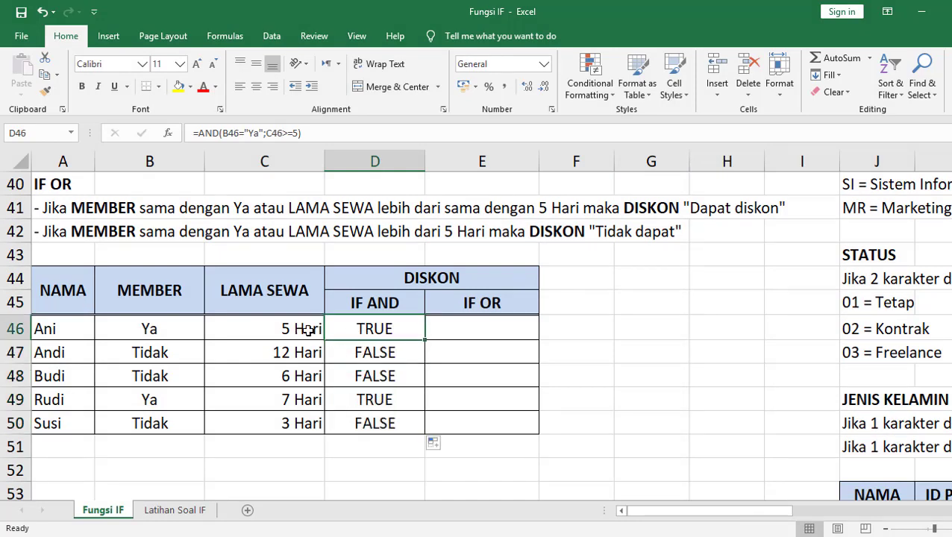
pyautogui.click(368, 352)
pyautogui.press('Down')
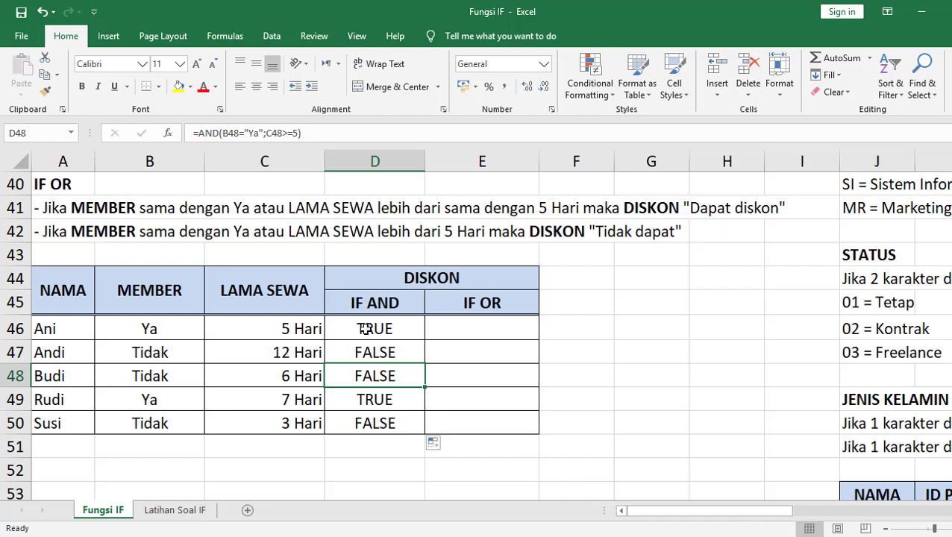
pyautogui.click(373, 328)
pyautogui.click(358, 353)
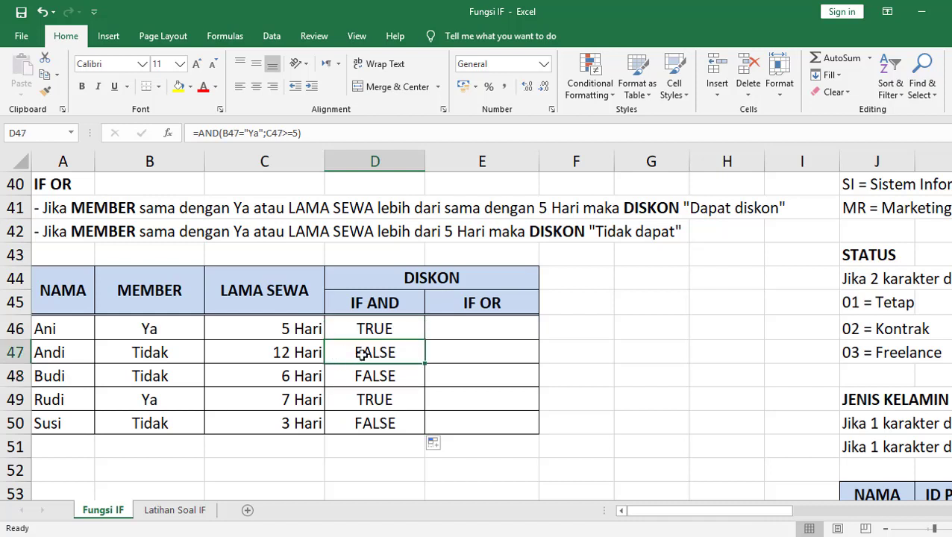
pyautogui.doubleClick(388, 352)
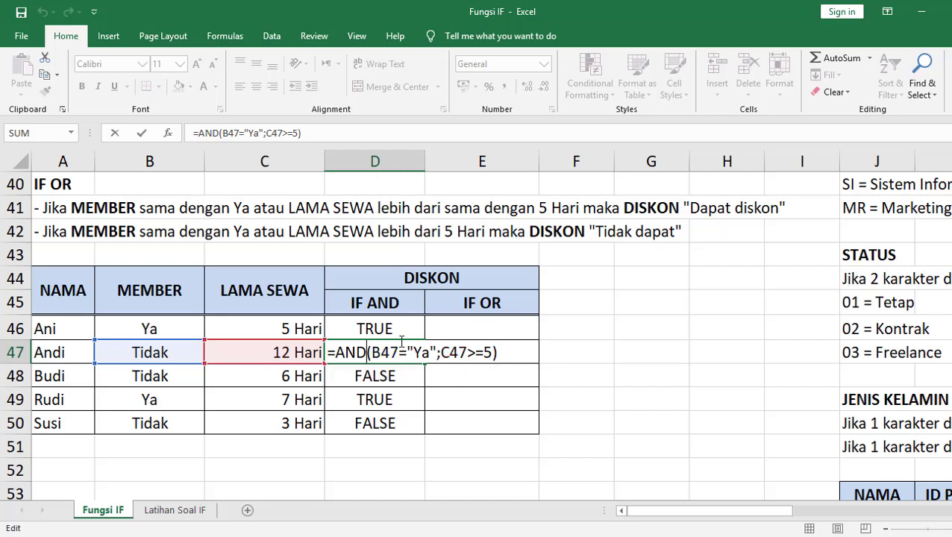
pyautogui.press('Return')
pyautogui.click(373, 352)
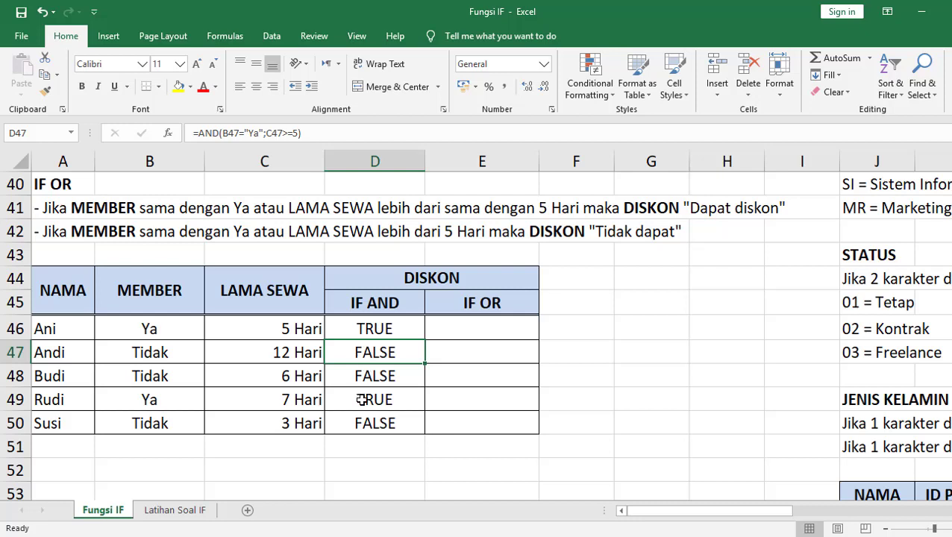
pyautogui.click(360, 396)
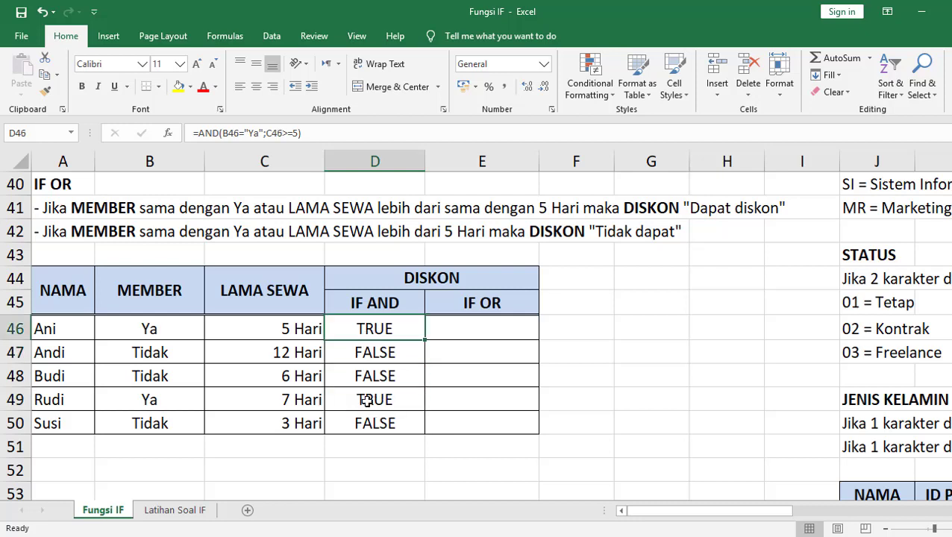
pyautogui.click(379, 323)
pyautogui.click(60, 329)
pyautogui.click(337, 399)
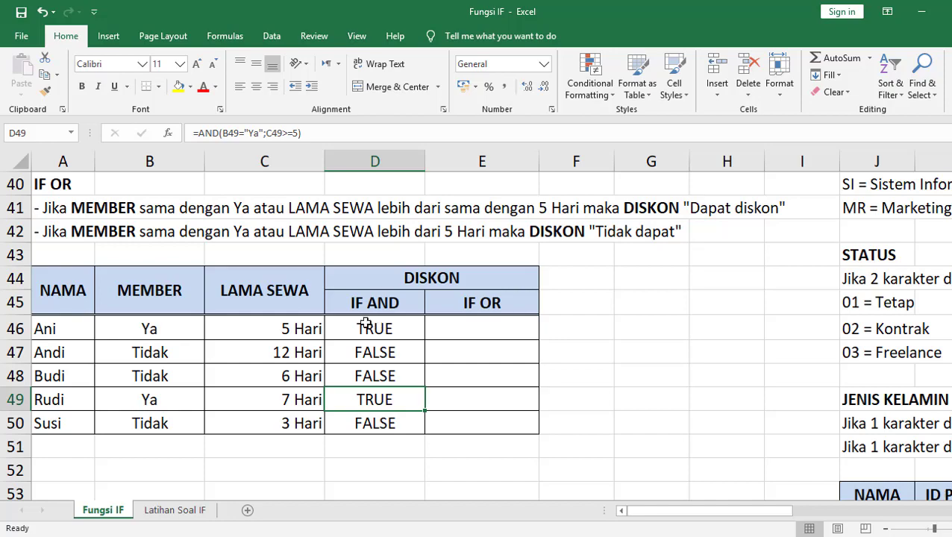
pyautogui.scroll(1, 373, 326)
pyautogui.scroll(2, 369, 269)
pyautogui.scroll(-1, 369, 269)
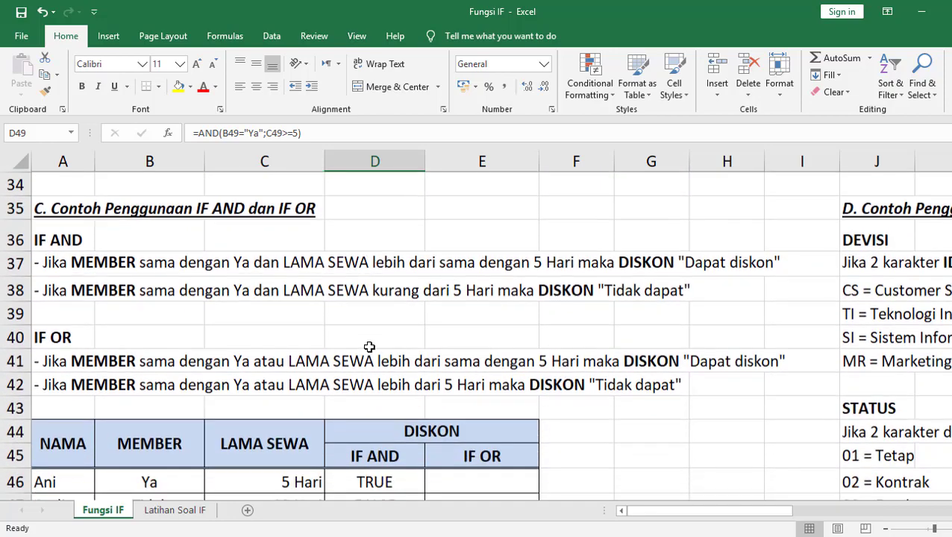
pyautogui.scroll(-1, 370, 346)
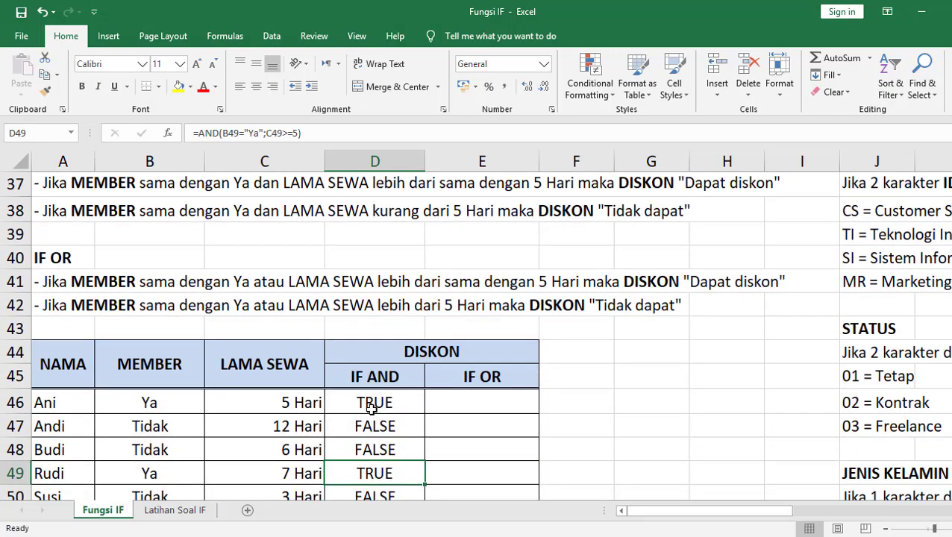
pyautogui.scroll(-1, 371, 406)
pyautogui.click(370, 334)
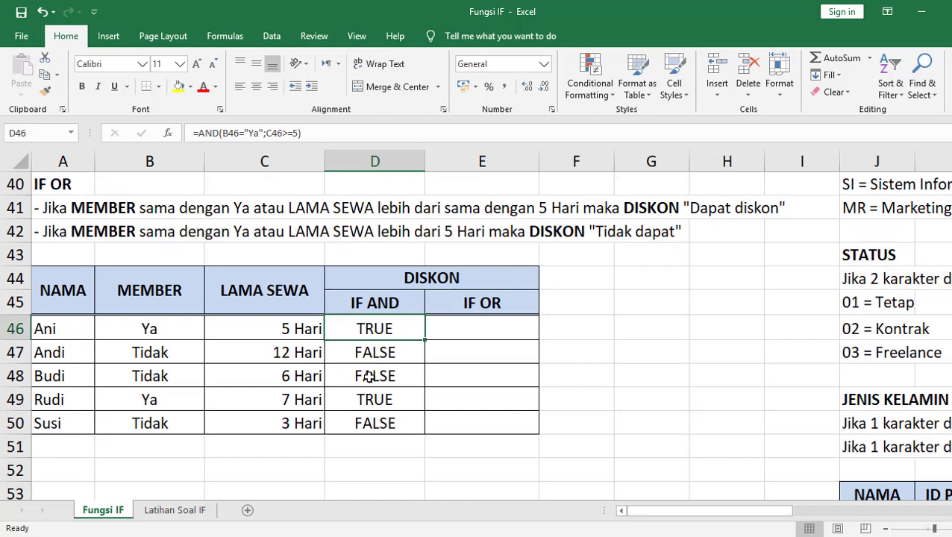
pyautogui.scroll(1, 383, 376)
pyautogui.scroll(1, 382, 376)
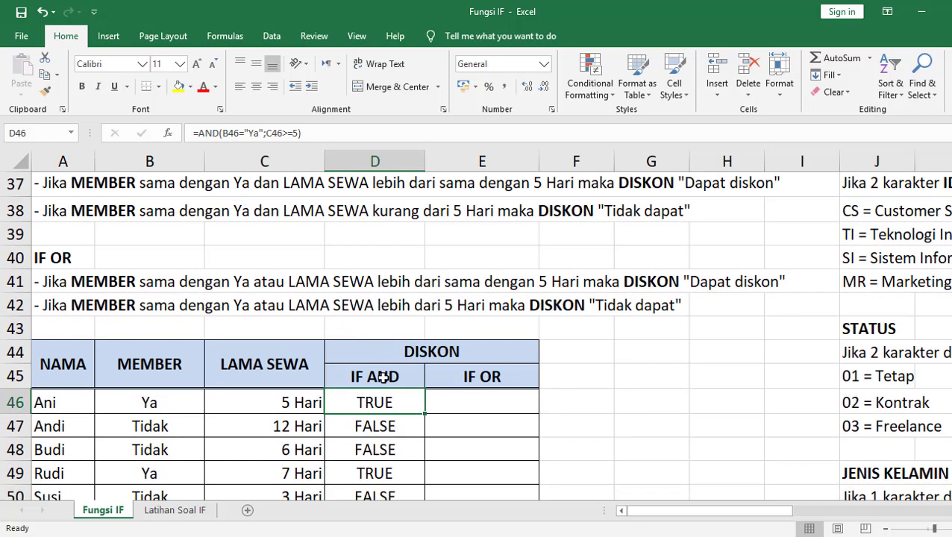
pyautogui.scroll(1, 409, 301)
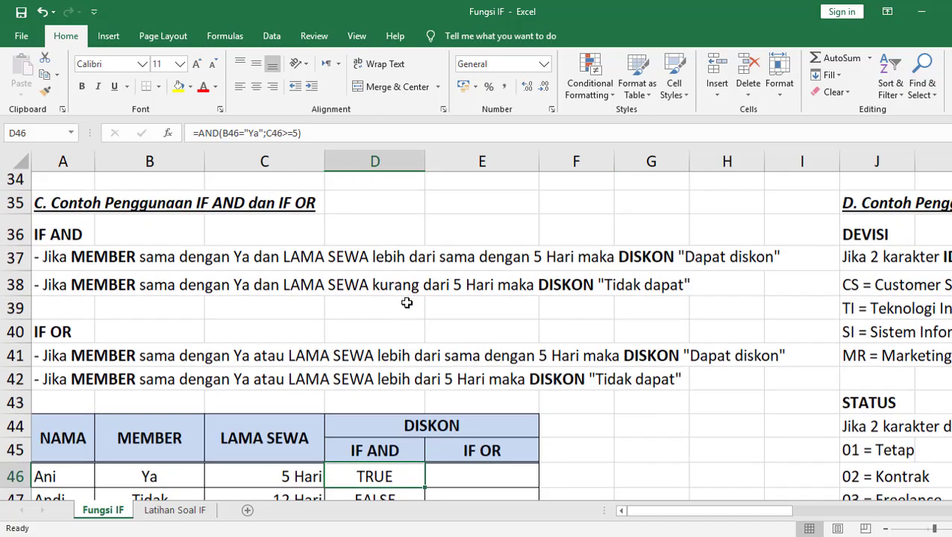
pyautogui.scroll(-1, 464, 422)
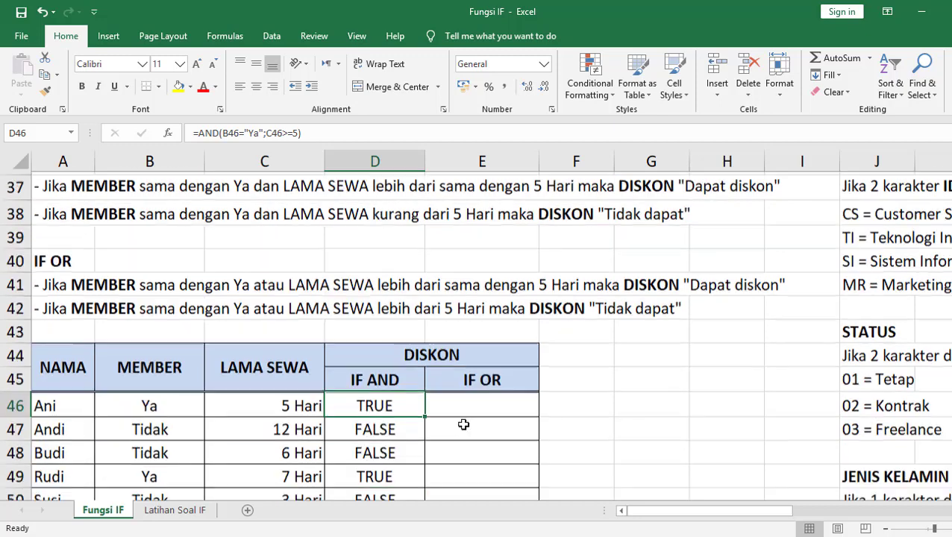
pyautogui.scroll(1, 391, 399)
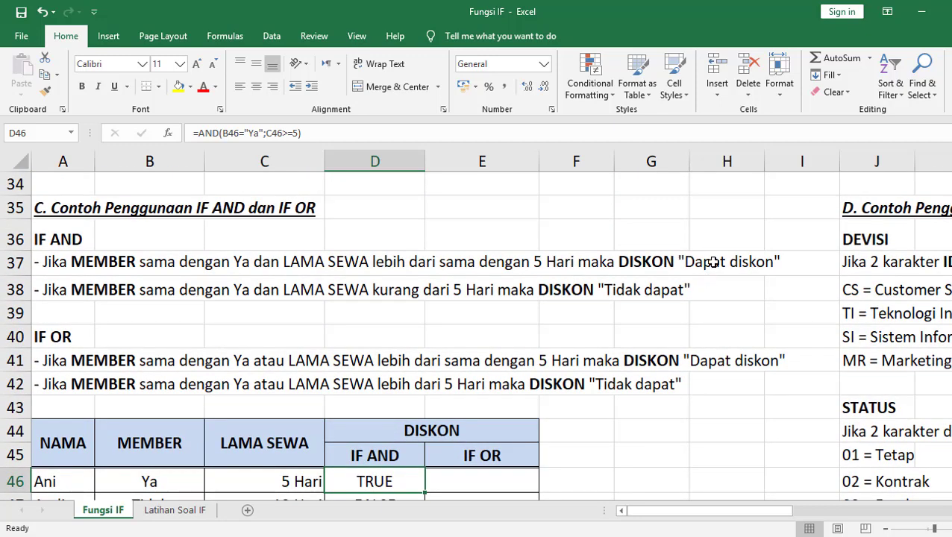
pyautogui.scroll(-1, 485, 400)
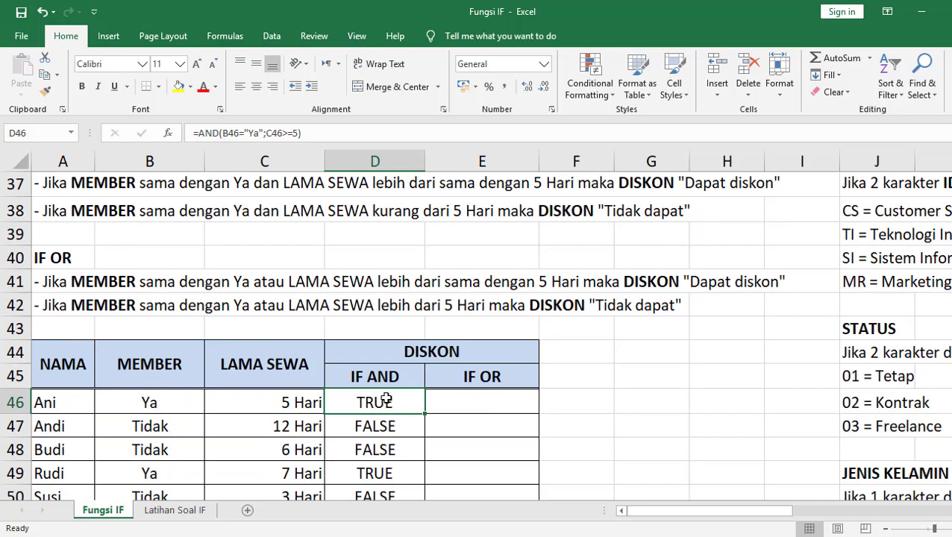
pyautogui.scroll(1, 584, 340)
pyautogui.scroll(-4, 457, 344)
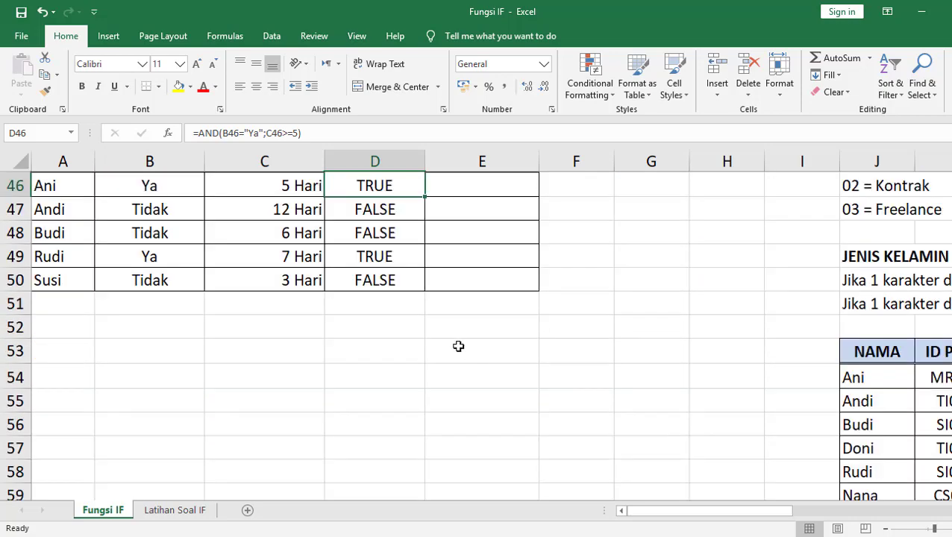
pyautogui.scroll(1, 455, 345)
pyautogui.scroll(1, 567, 295)
pyautogui.scroll(2, 597, 291)
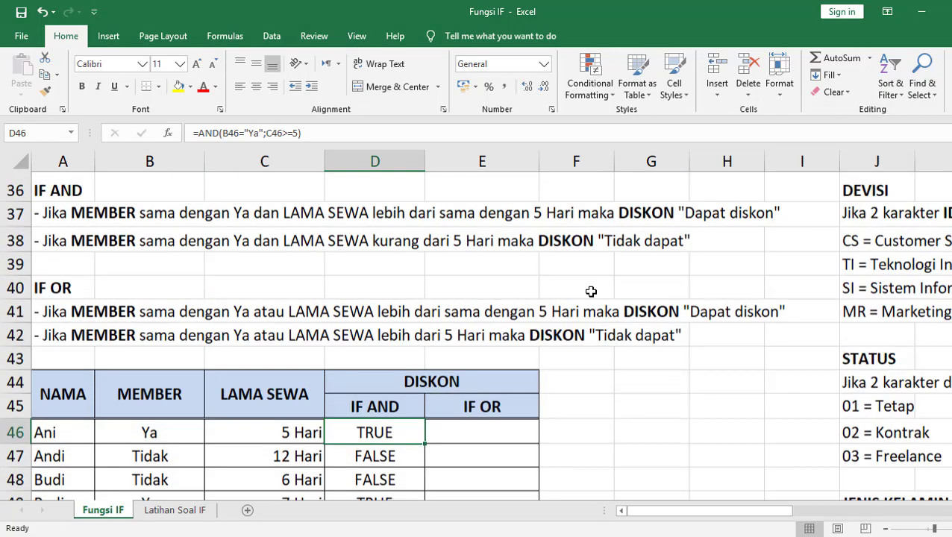
pyautogui.scroll(-1, 671, 287)
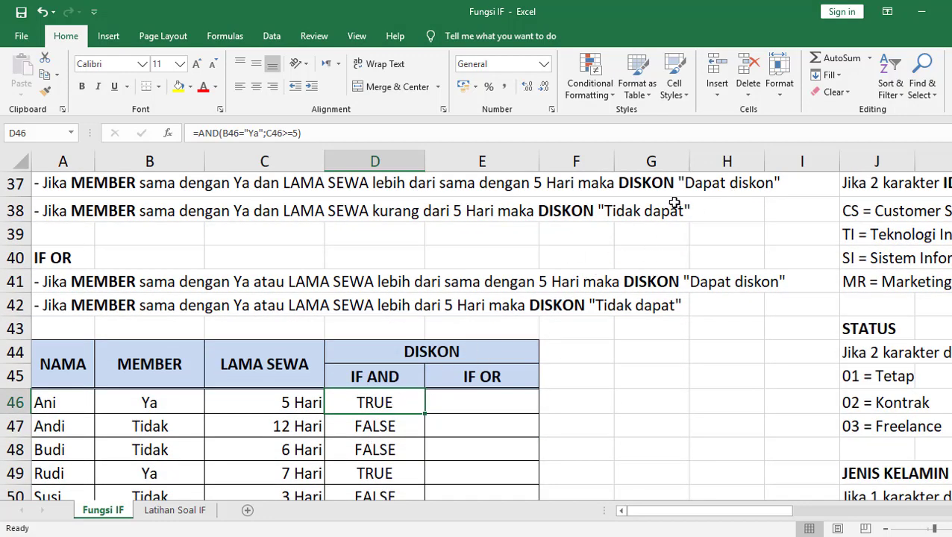
# Wrap D46's AND test in IF returning "Dapat diskon" or "Tidak dapat"
pyautogui.doubleClick(362, 401)
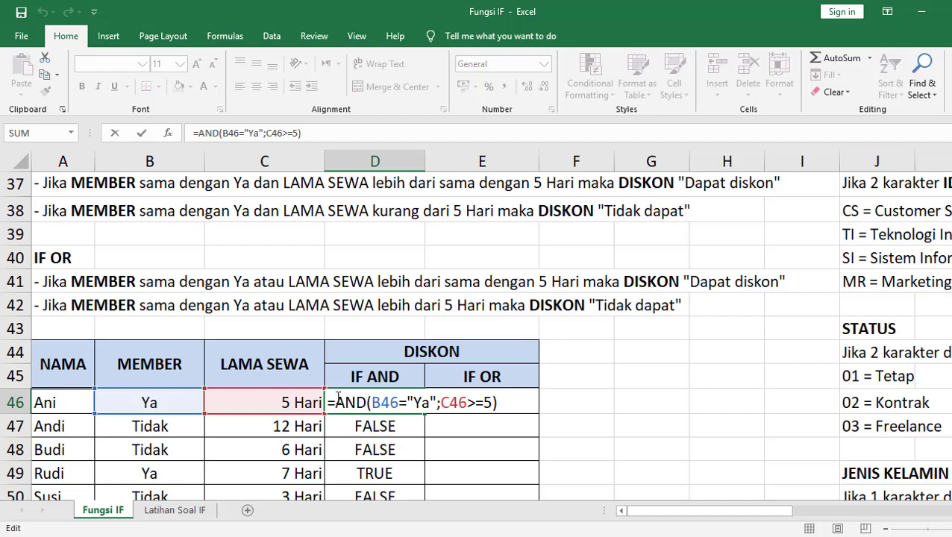
pyautogui.moveTo(338, 398)
pyautogui.mouseDown()
pyautogui.moveTo(548, 403)
pyautogui.moveTo(337, 400)
pyautogui.mouseUp()
pyautogui.click(512, 402)
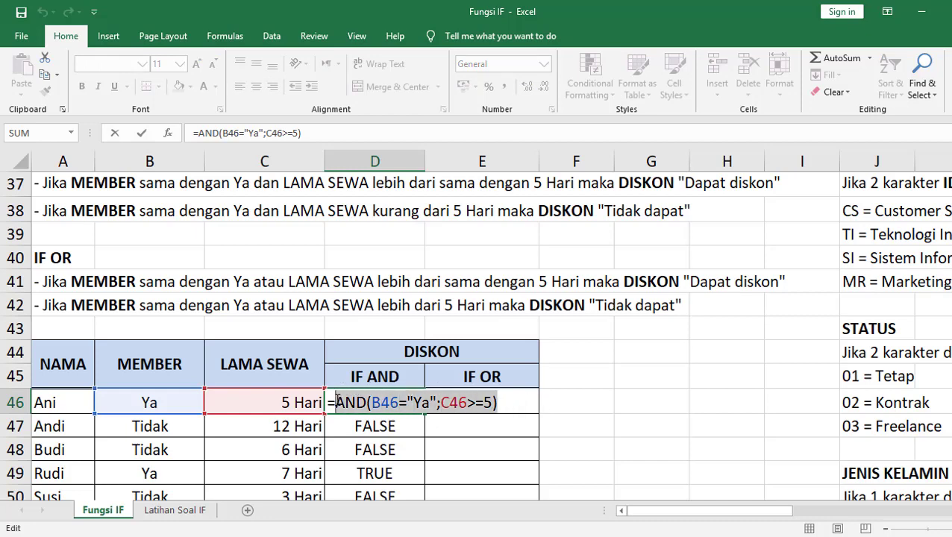
pyautogui.click(337, 401)
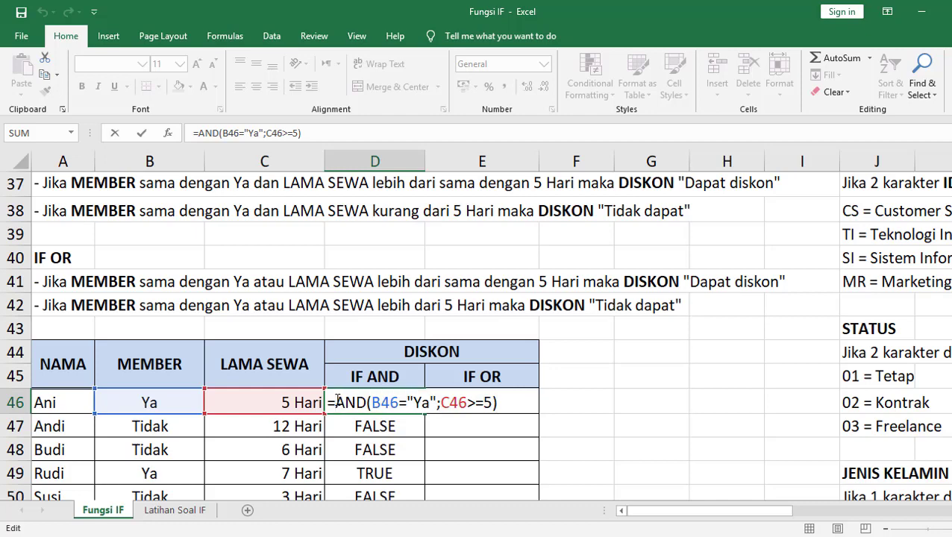
pyautogui.write('I')
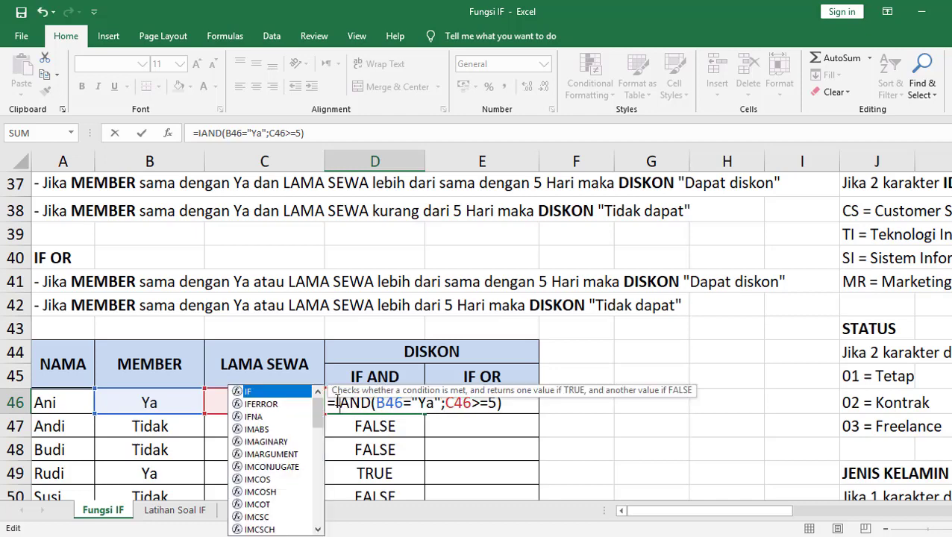
pyautogui.write('F(')
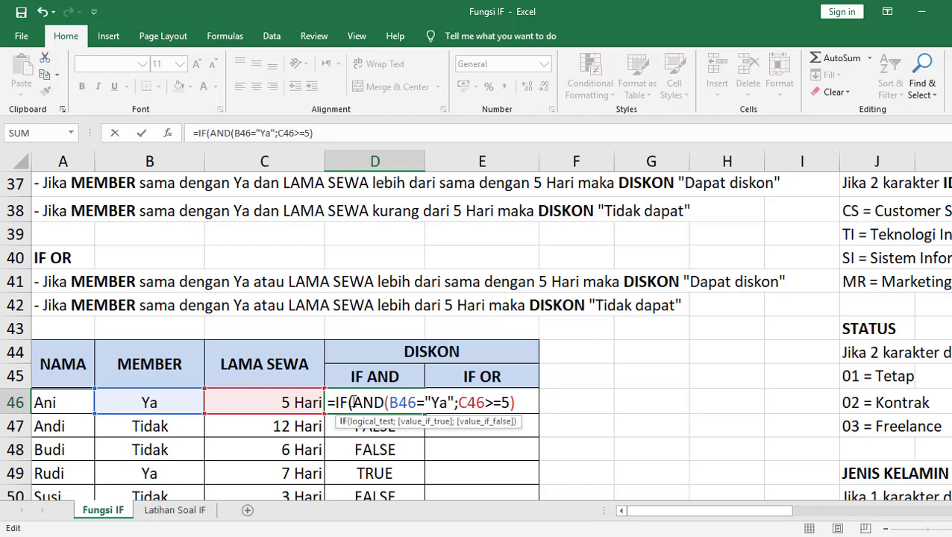
pyautogui.moveTo(353, 402); pyautogui.dragTo(515, 405)
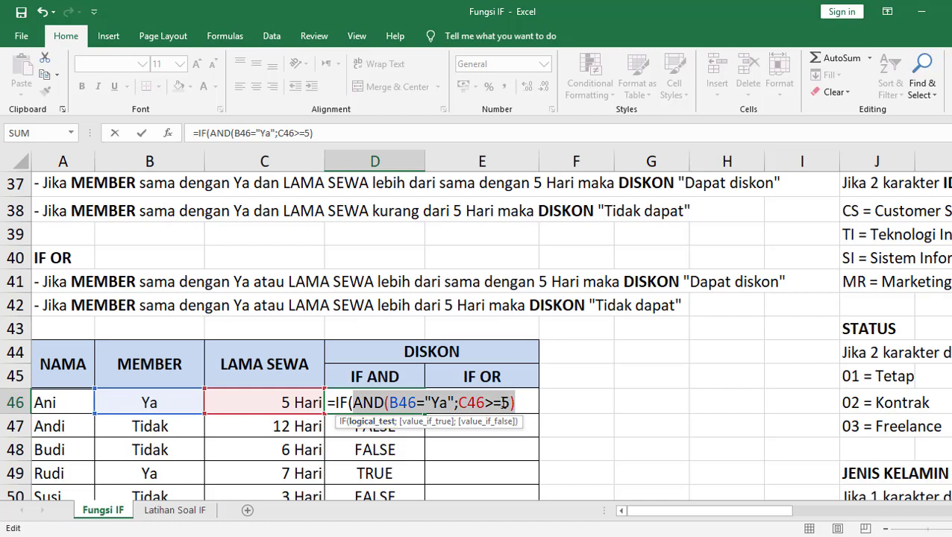
pyautogui.click(523, 403)
pyautogui.write(';')
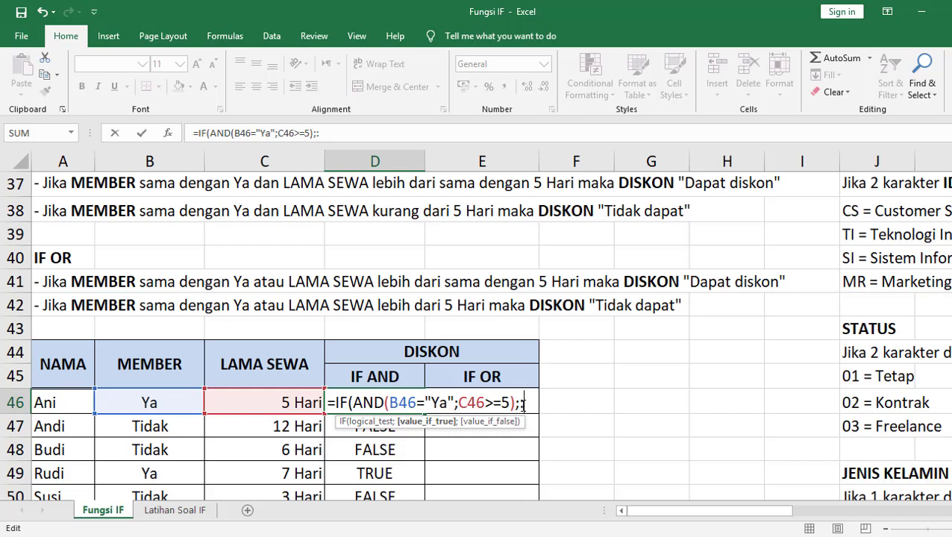
pyautogui.press('BackSpace')
pyautogui.write('"')
pyautogui.write('D')
pyautogui.write('apat disko')
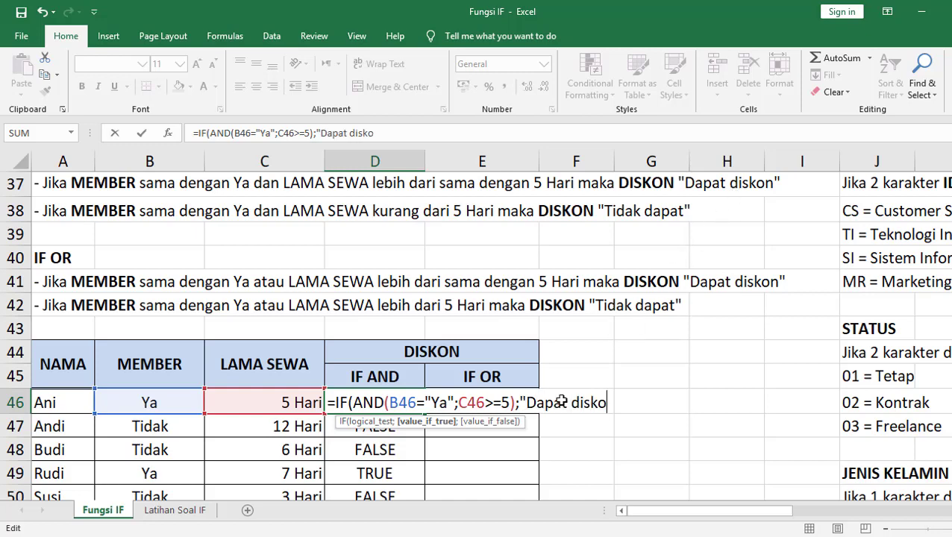
pyautogui.write('n"')
pyautogui.write(';')
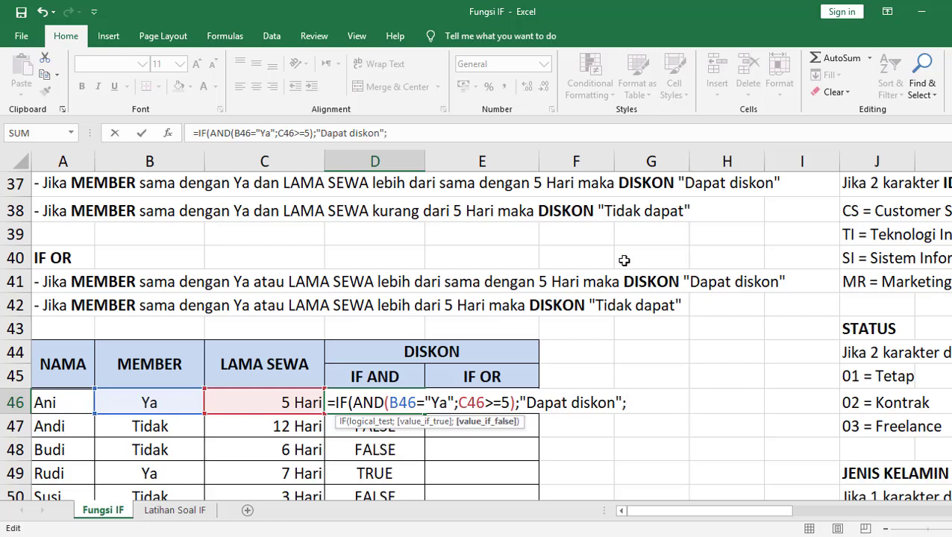
pyautogui.write('"')
pyautogui.write('Tidak d')
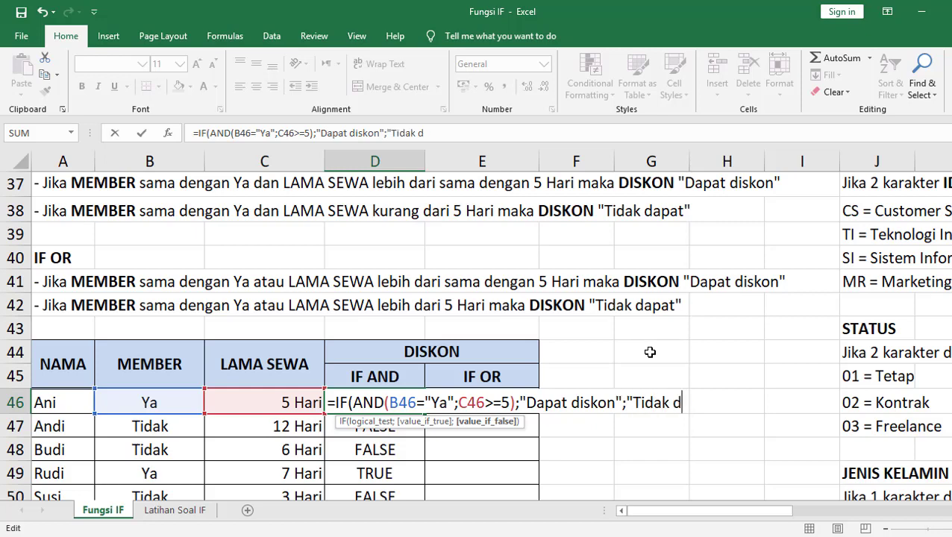
pyautogui.write('apat"')
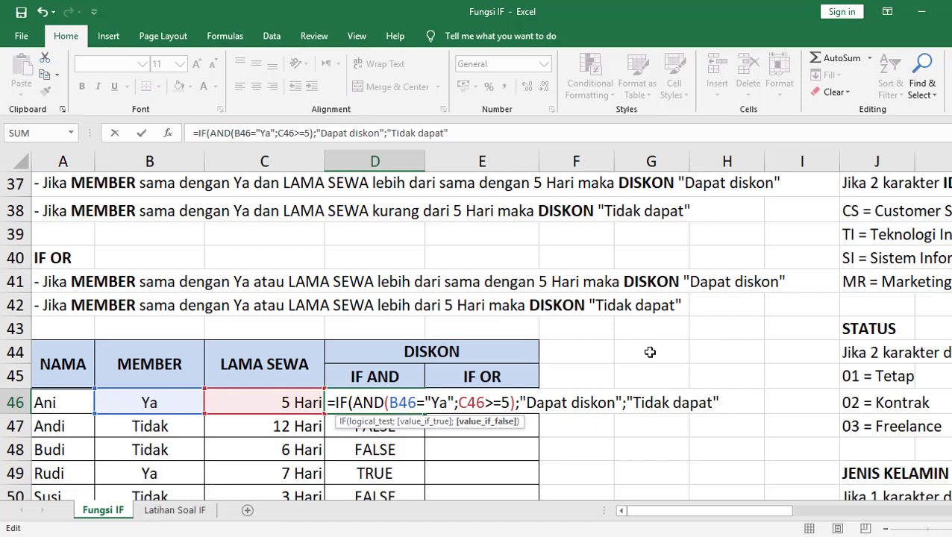
pyautogui.write(')')
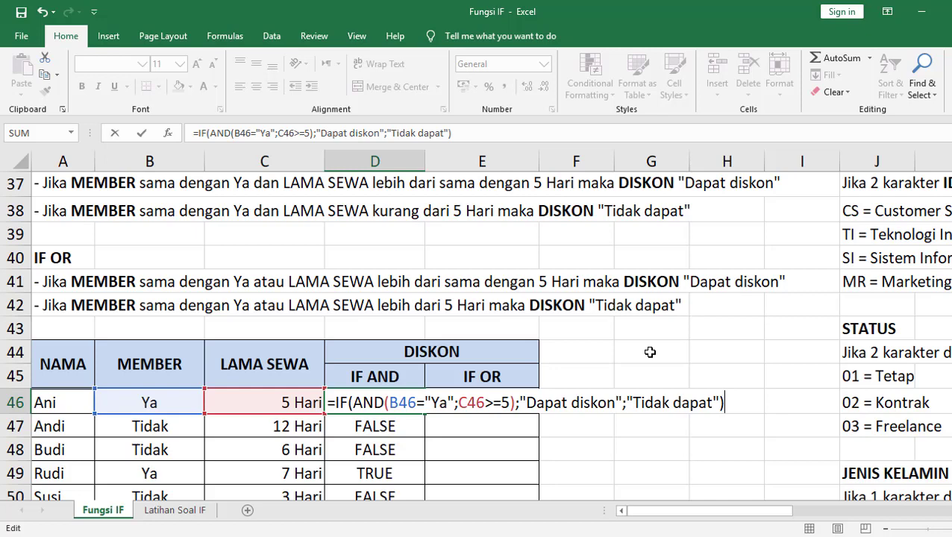
# Commit Ani's IF formula and fill it down D46:D50, checking Andi's and Rudi's results
pyautogui.press('Return')
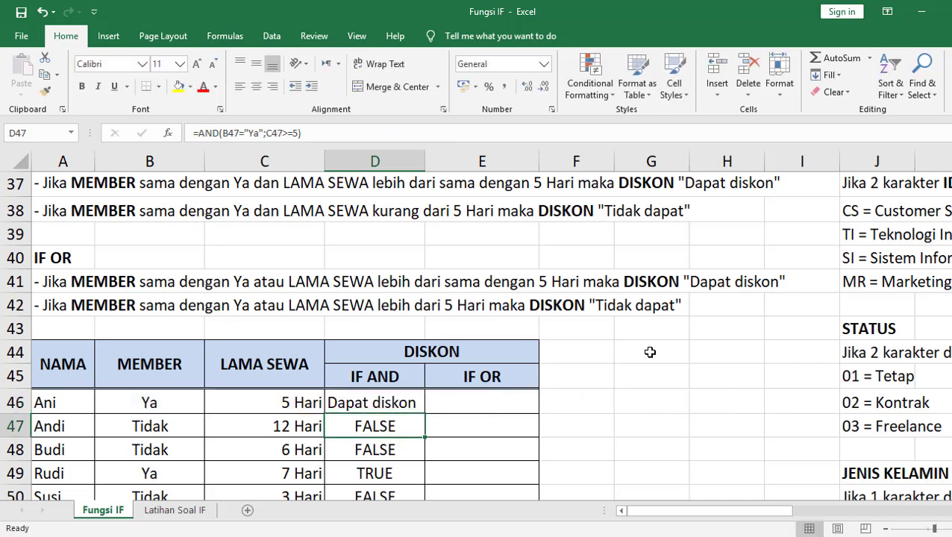
pyautogui.scroll(-1, 448, 365)
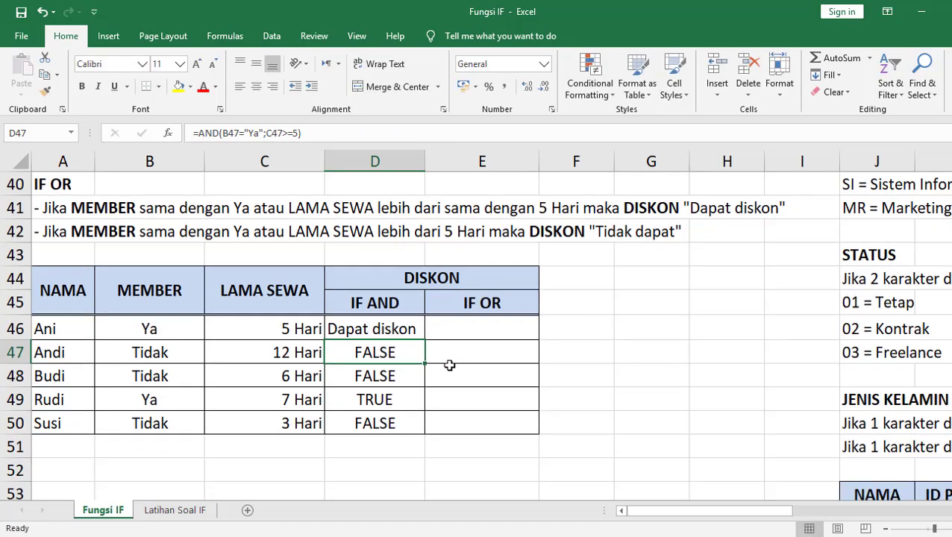
pyautogui.click(371, 330)
pyautogui.moveTo(425, 345); pyautogui.dragTo(423, 403)
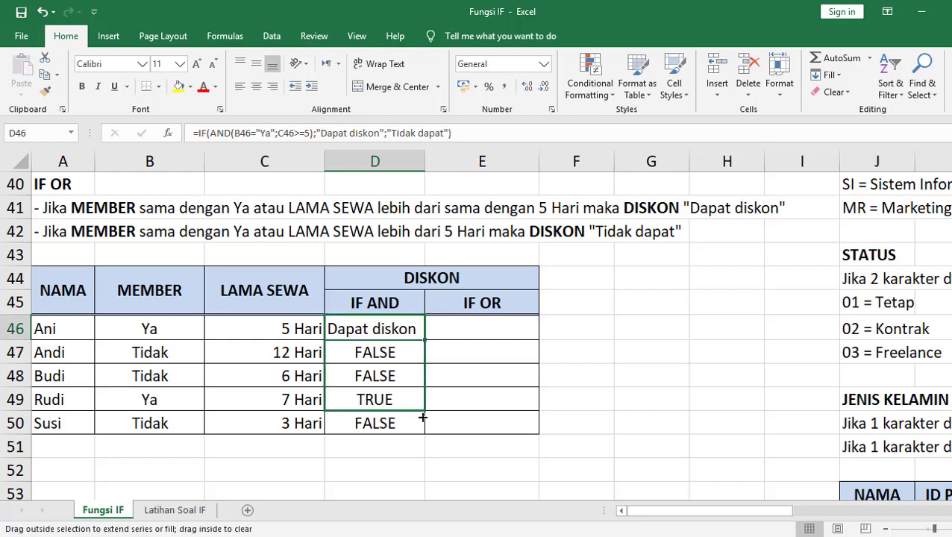
pyautogui.moveTo(423, 403); pyautogui.dragTo(423, 428)
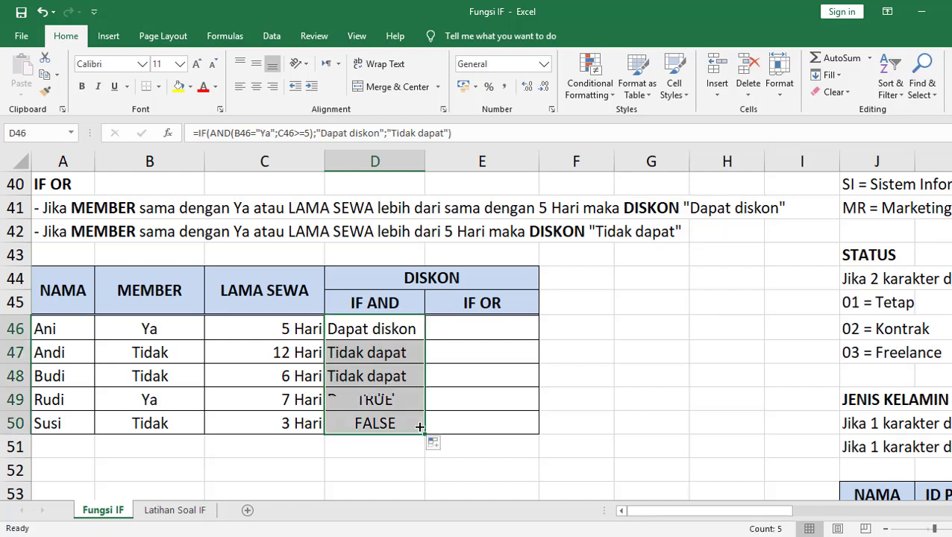
pyautogui.click(365, 352)
pyautogui.click(365, 400)
pyautogui.scroll(1, 377, 364)
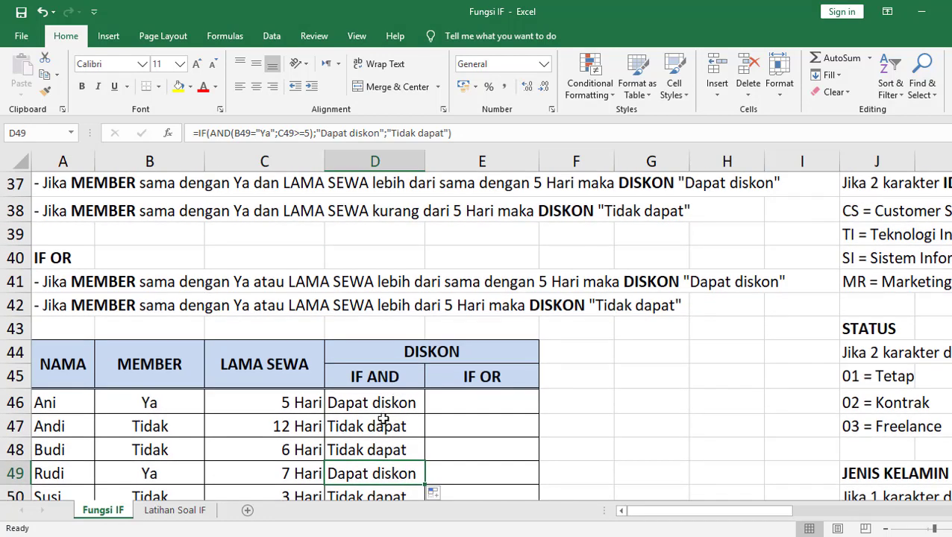
# Copy the full IF(AND…) formula text from D46, leaving it unchanged
pyautogui.click(376, 393)
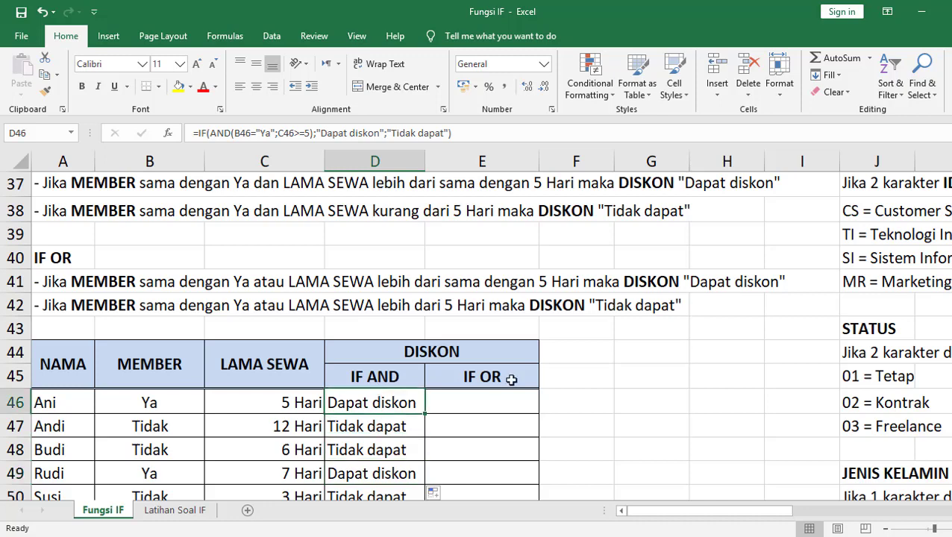
pyautogui.doubleClick(373, 399)
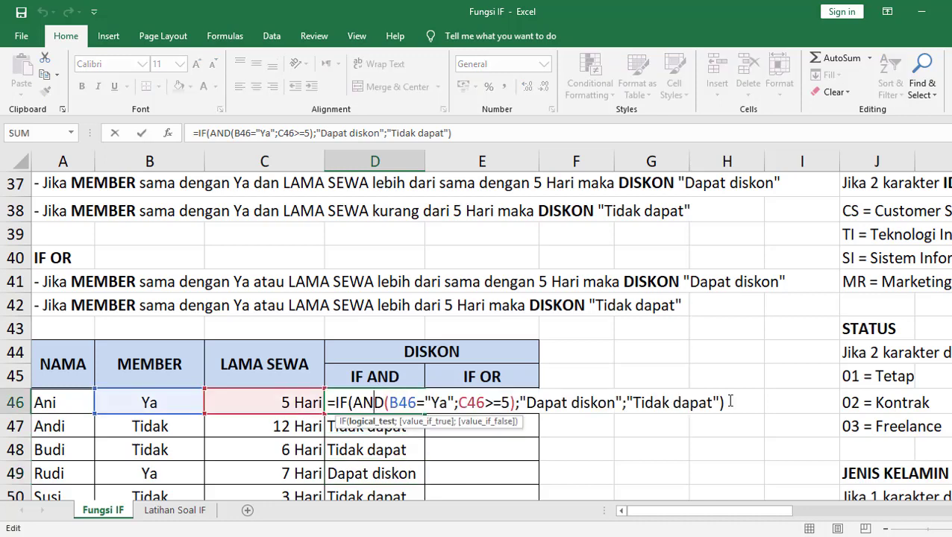
pyautogui.moveTo(727, 402); pyautogui.dragTo(316, 395)
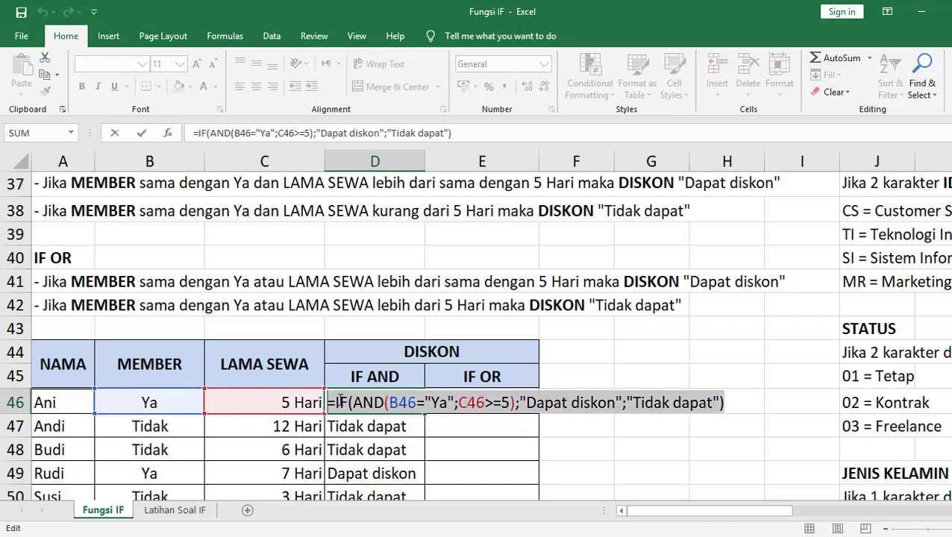
pyautogui.hotkey('ctrl', 'c')
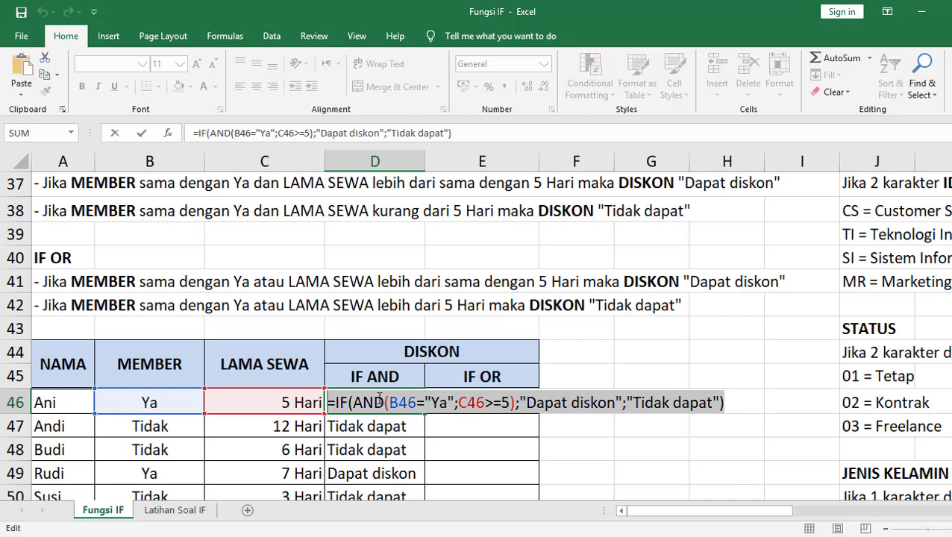
pyautogui.press('Return')
# Paste the formula into E46 and replace AND with OR, giving Dapat diskon
pyautogui.click(447, 401)
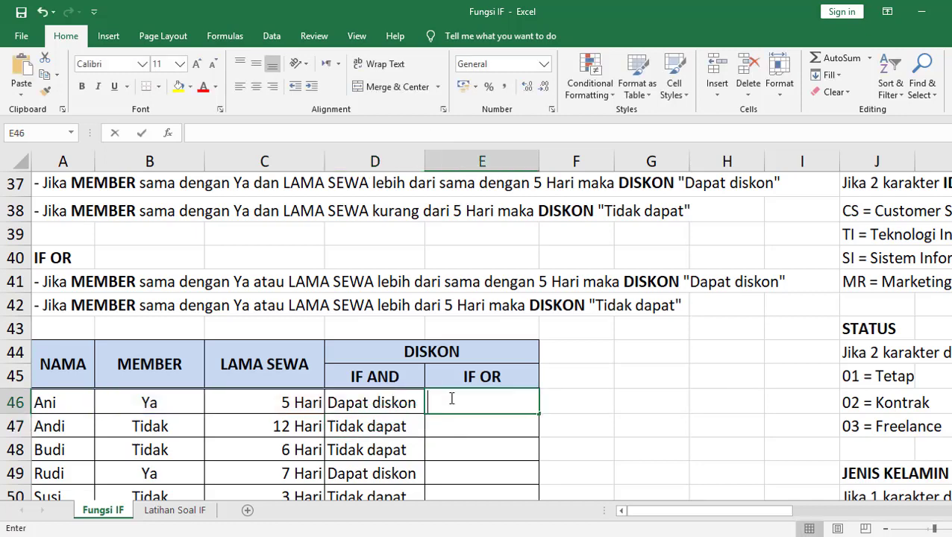
pyautogui.hotkey('ctrl', 'v')
pyautogui.doubleClick(467, 402)
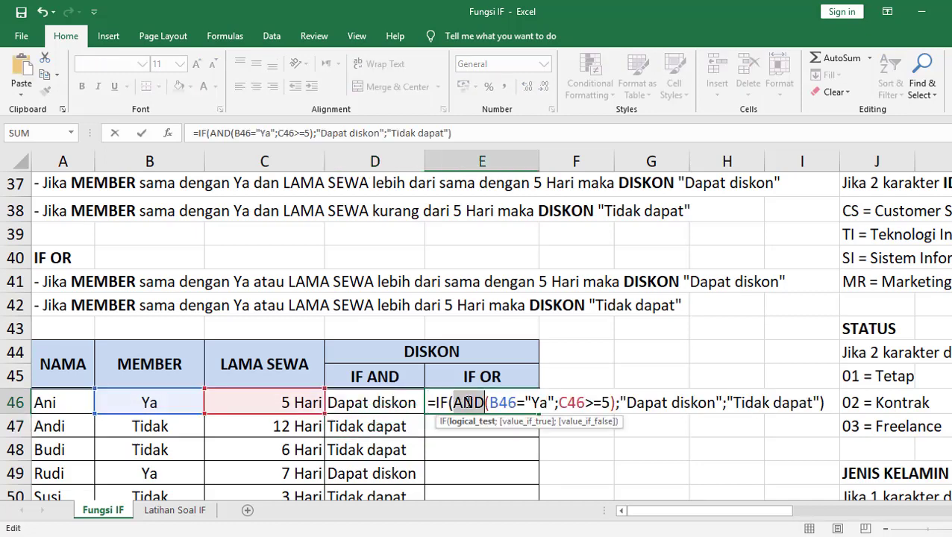
pyautogui.write('OR')
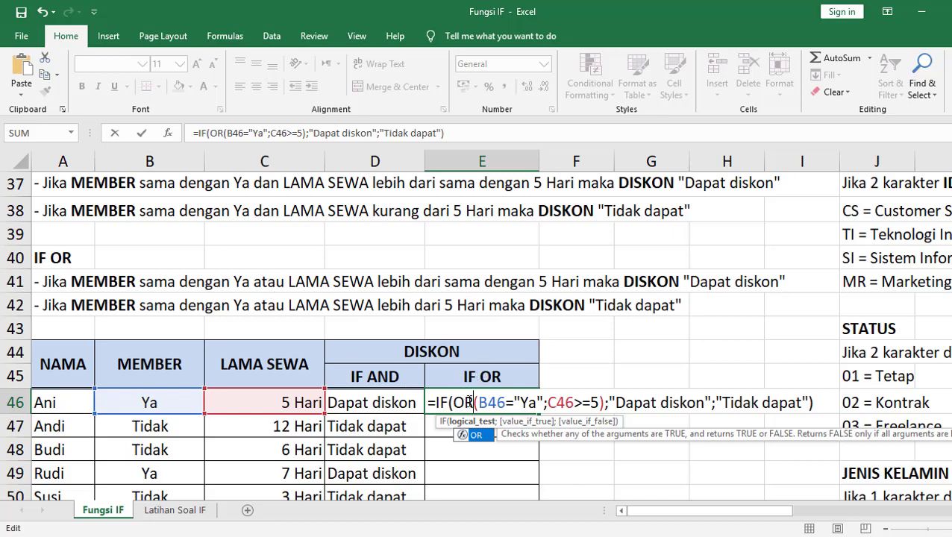
pyautogui.press('Return')
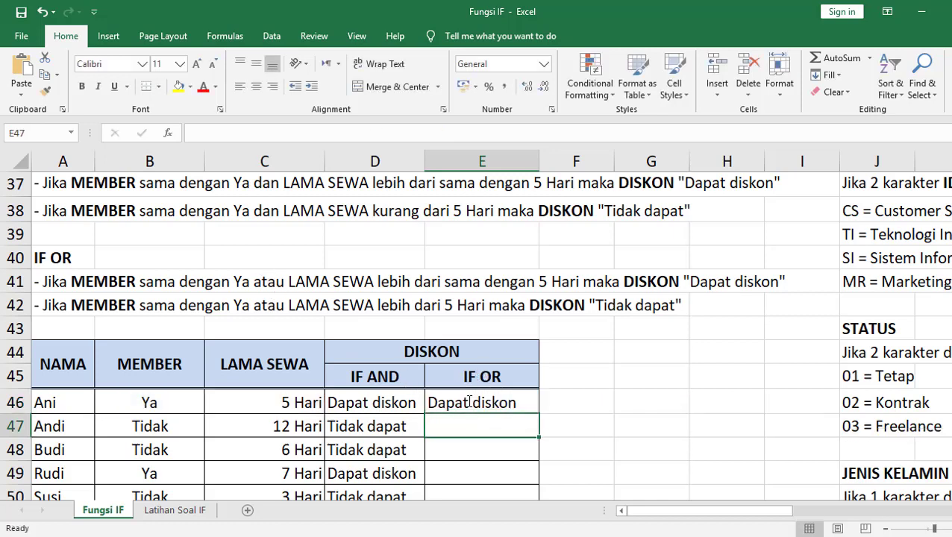
# Fill the IF OR formula from E46 down to E50
pyautogui.click(469, 402)
pyautogui.scroll(-1, 511, 399)
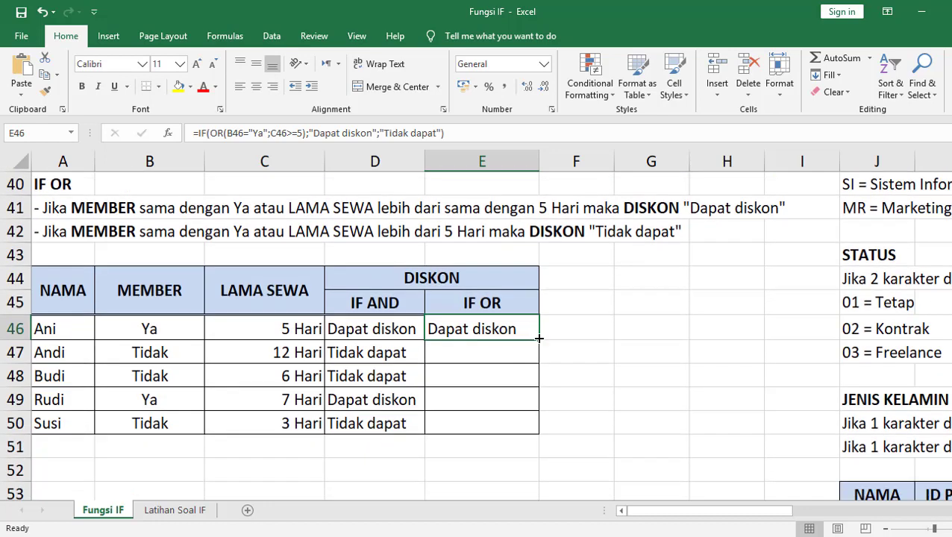
pyautogui.doubleClick(538, 340)
pyautogui.click(462, 332)
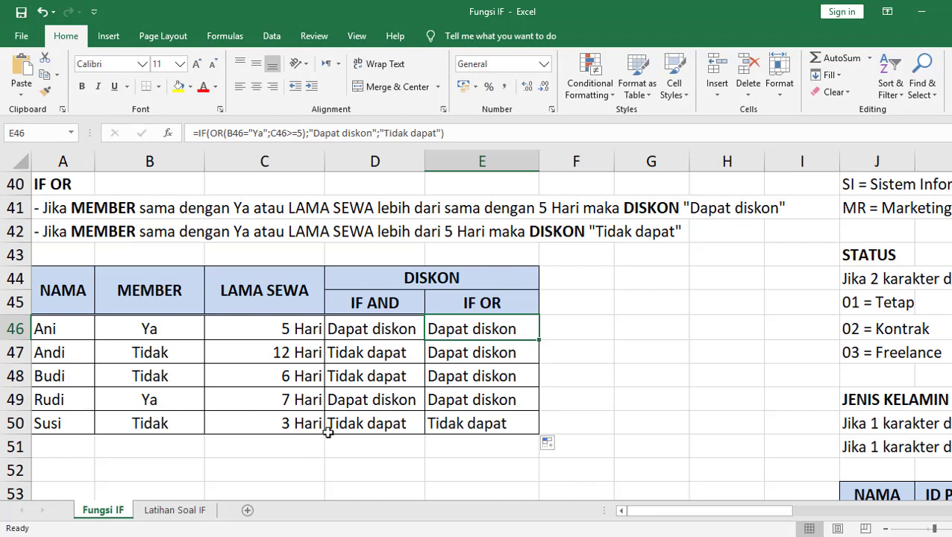
# Verify Susi's Tidak dapat result against her member value Tidak and 3-day rental
pyautogui.click(428, 424)
pyautogui.click(157, 424)
pyautogui.click(211, 430)
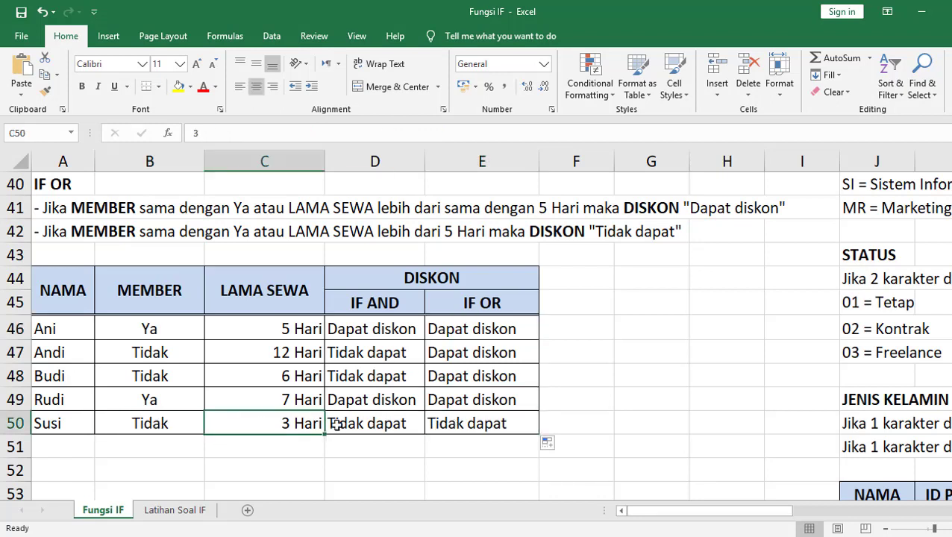
pyautogui.click(176, 424)
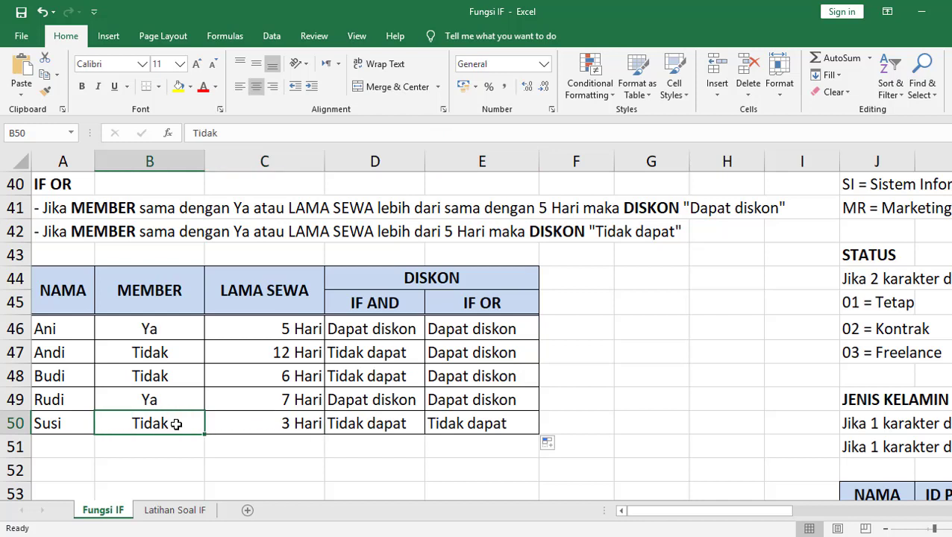
pyautogui.click(260, 428)
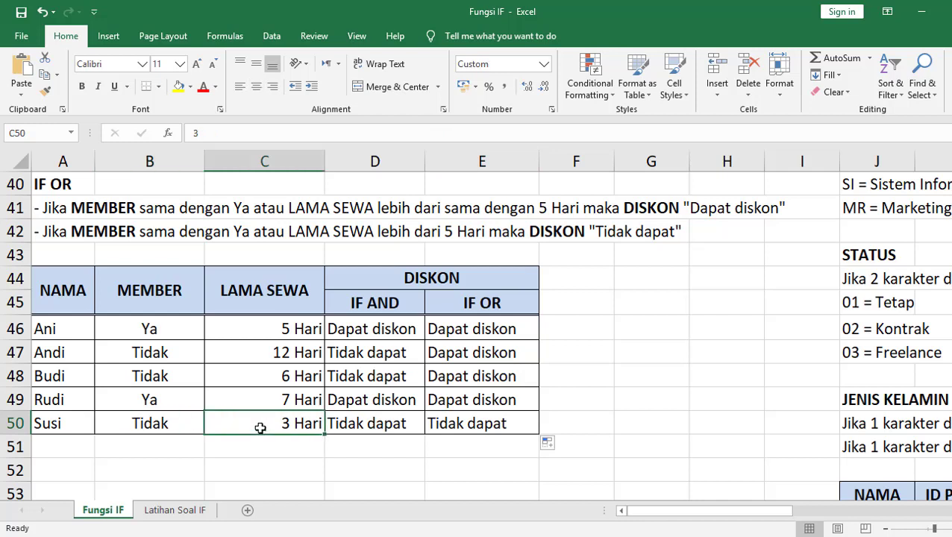
pyautogui.click(480, 425)
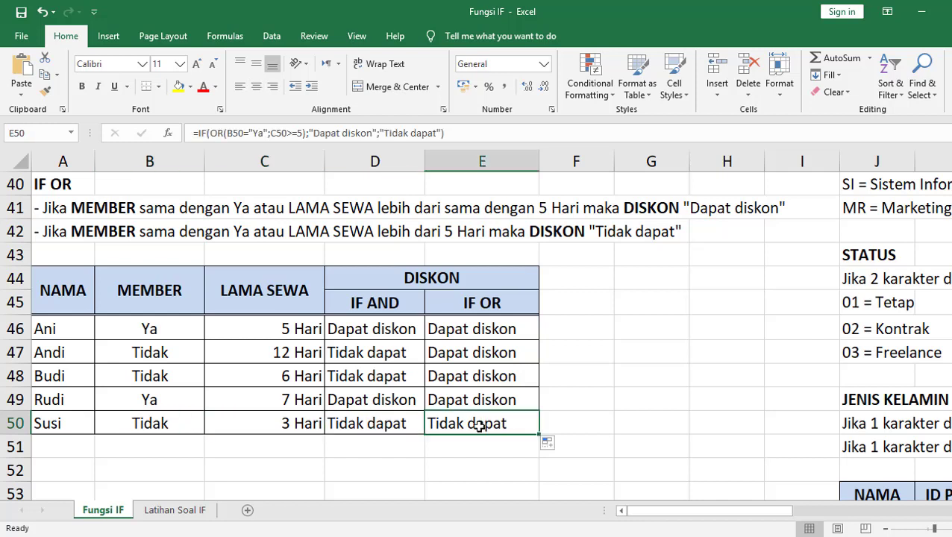
pyautogui.click(464, 331)
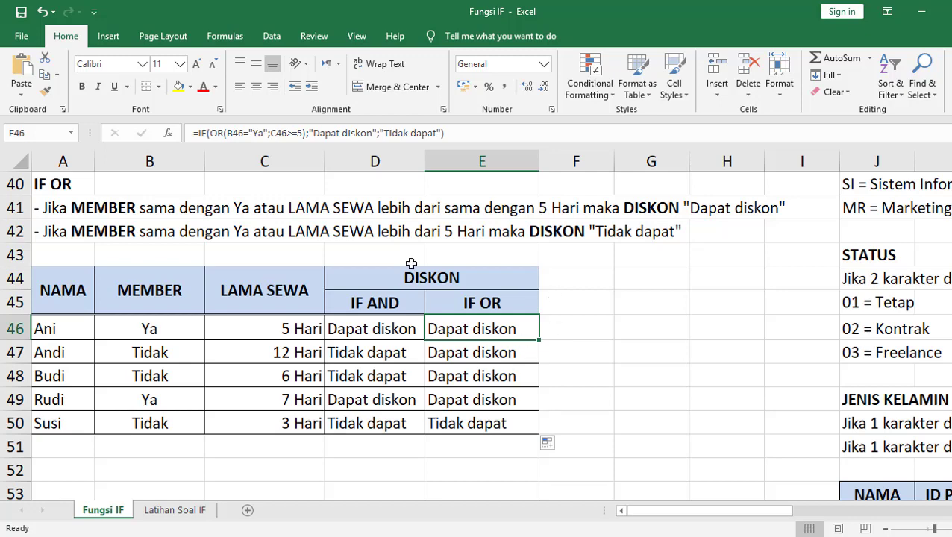
# Scroll up and right to show section D's LEFT, MID and RIGHT example table
pyautogui.scroll(1, 204, 301)
pyautogui.scroll(1, 111, 245)
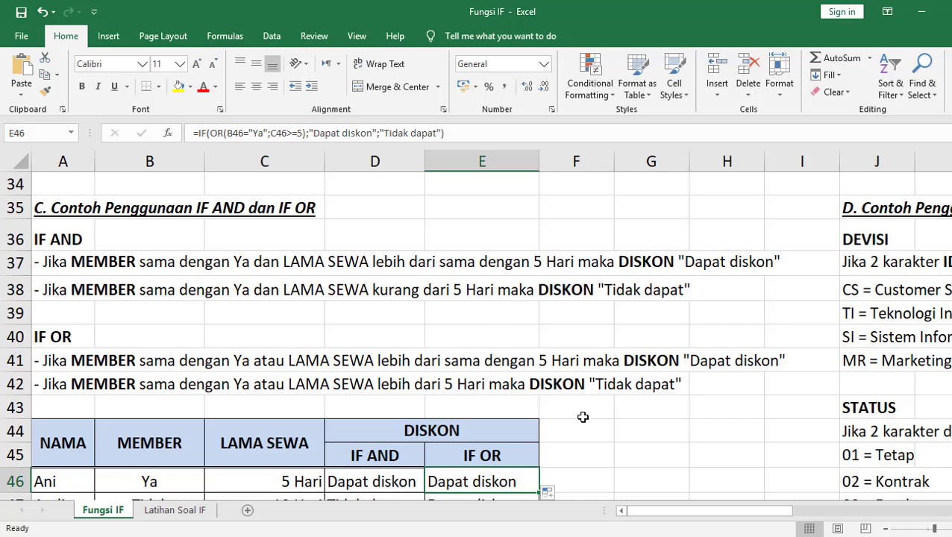
pyautogui.moveTo(648, 517); pyautogui.dragTo(798, 512)
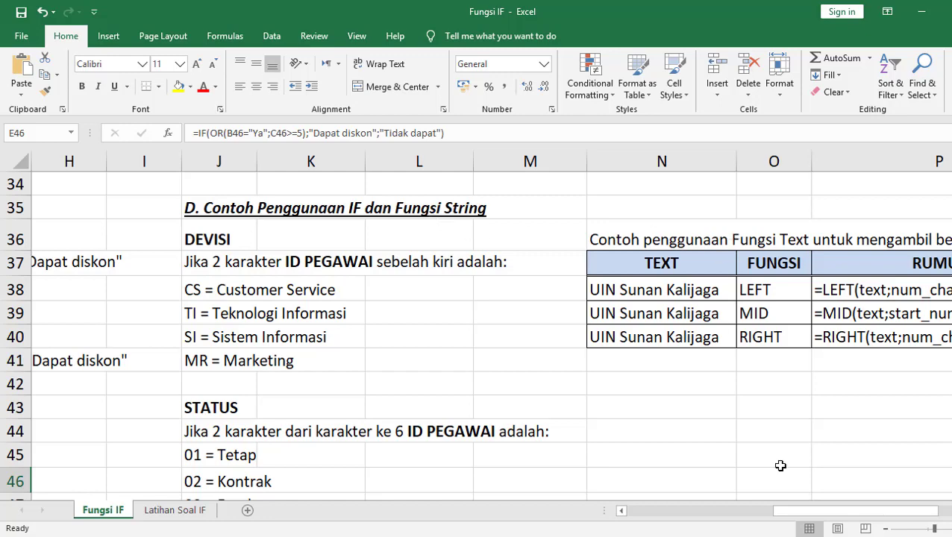
pyautogui.moveTo(807, 511); pyautogui.dragTo(866, 510)
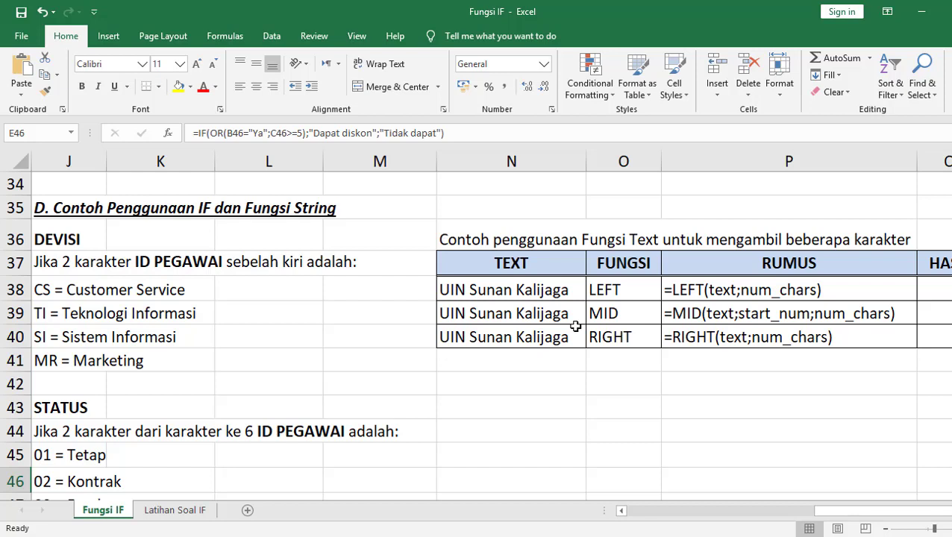
# Enter =LEFT(N38;3) in Q38 so the LEFT row returns UIN
pyautogui.click(510, 288)
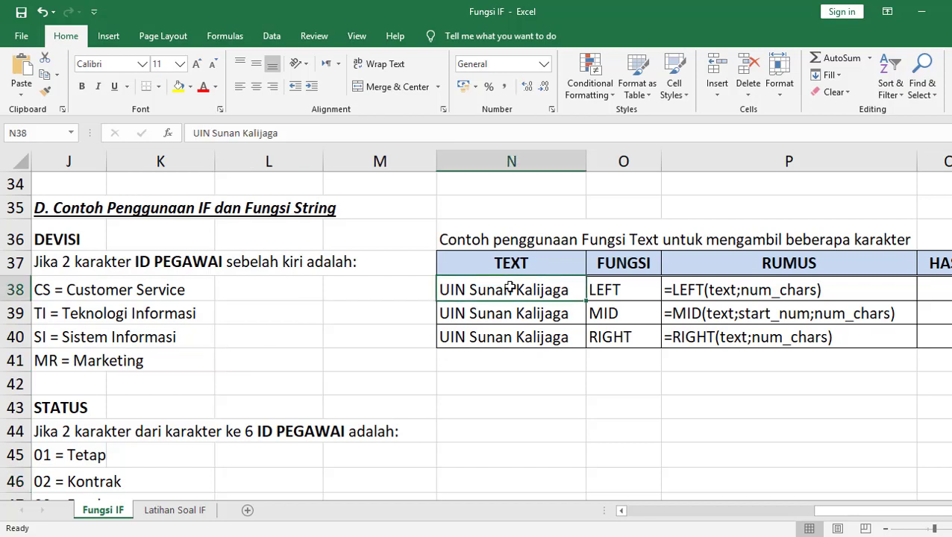
pyautogui.click(929, 284)
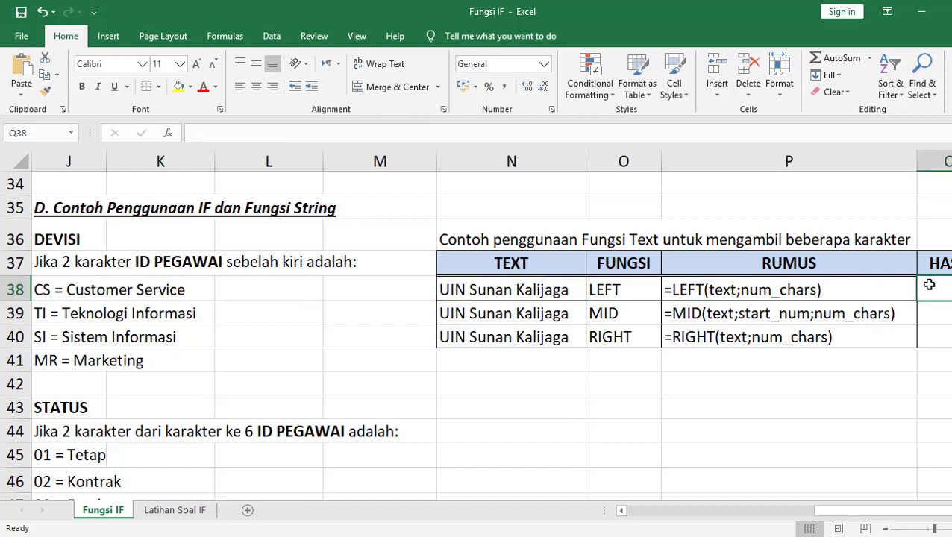
pyautogui.write('=')
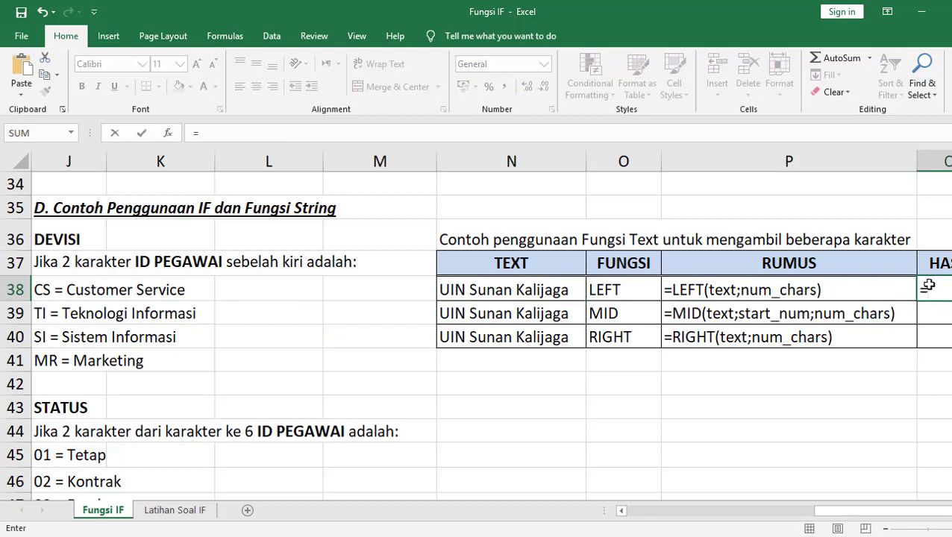
pyautogui.write('LE')
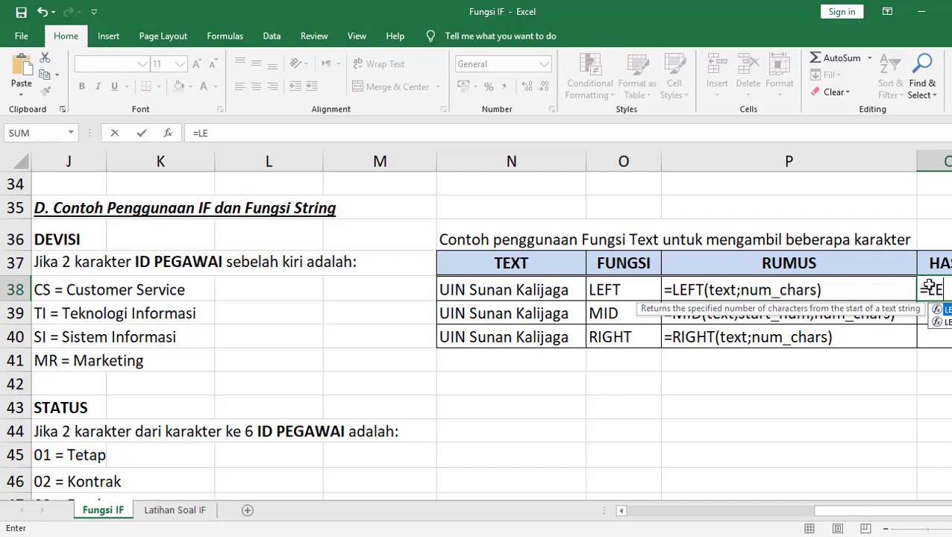
pyautogui.write('FT(')
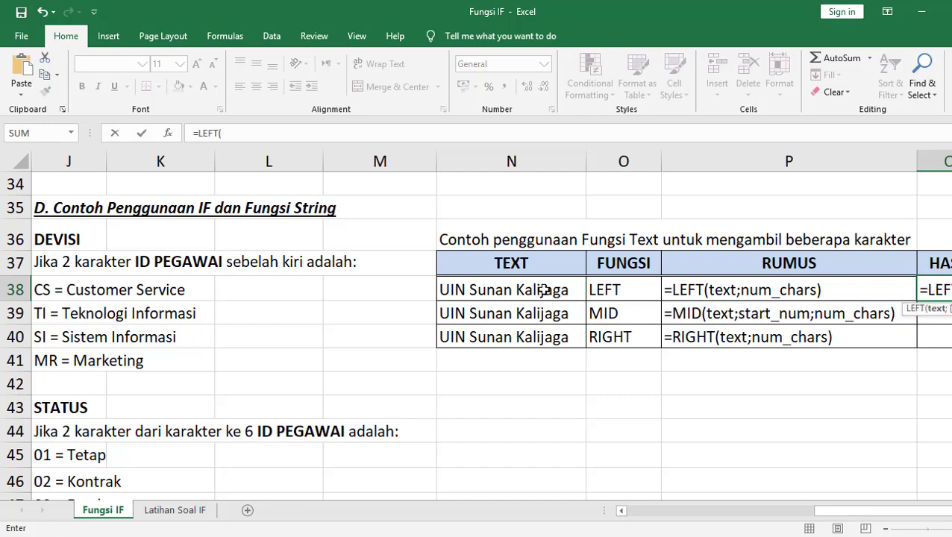
pyautogui.click(545, 291)
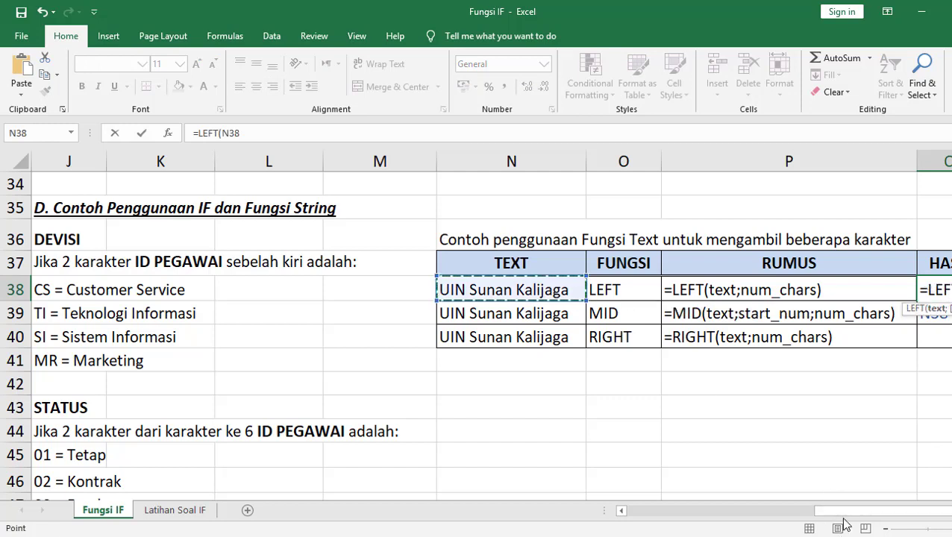
pyautogui.hscroll(1, 849, 303)
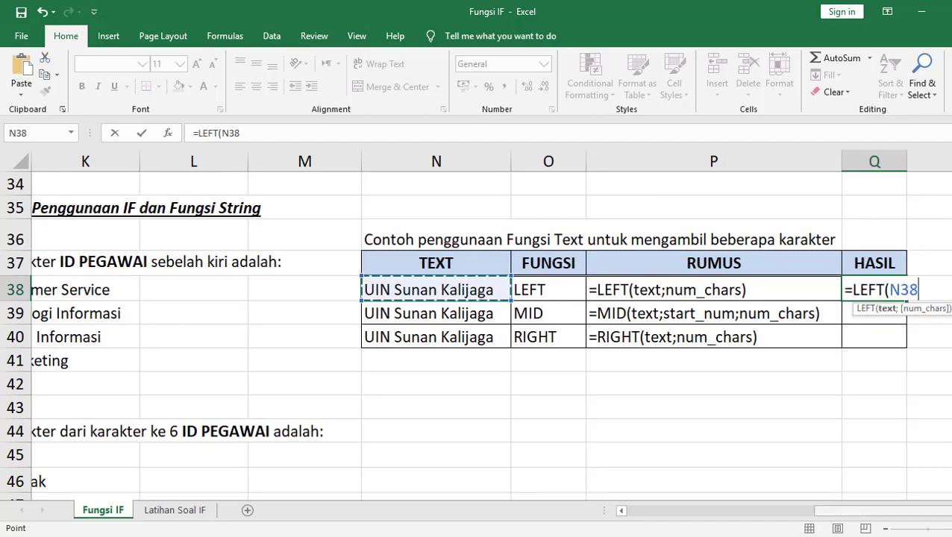
pyautogui.hscroll(1, 850, 304)
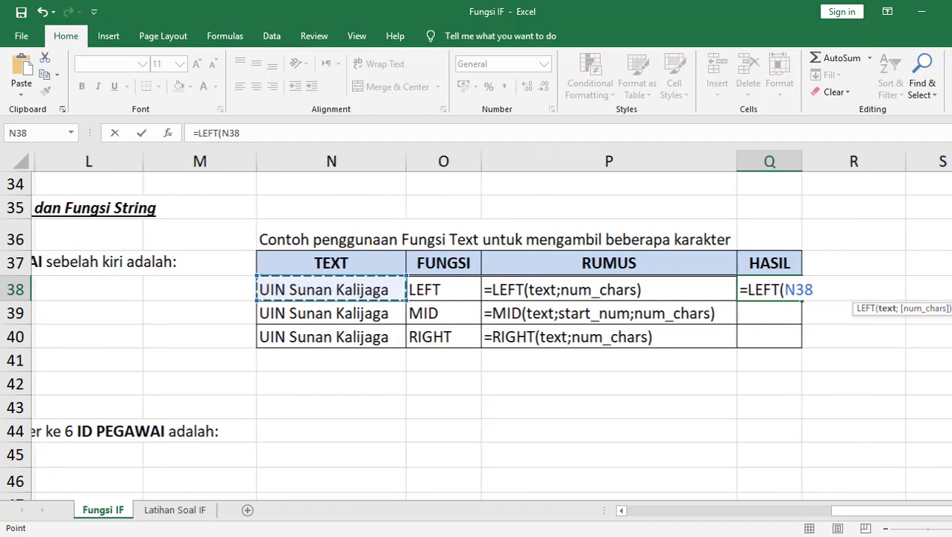
pyautogui.hscroll(1, 849, 303)
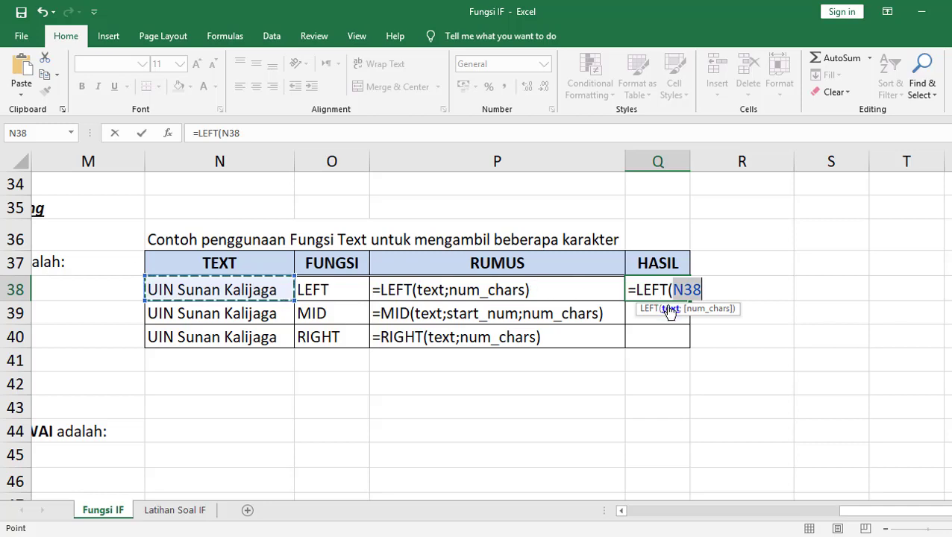
pyautogui.press('BackSpace')
pyautogui.press('BackSpace')
pyautogui.press('BackSpace')
pyautogui.write(';')
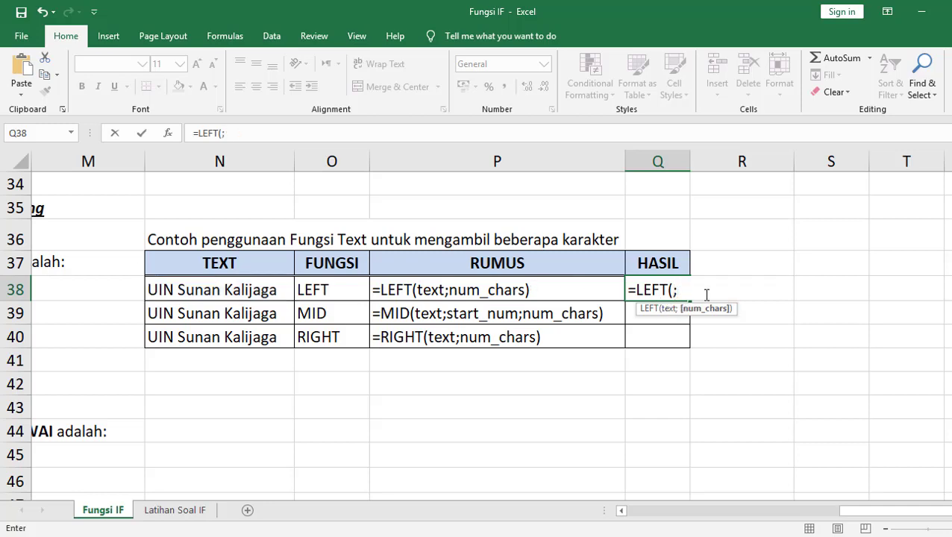
pyautogui.hotkey('ctrl', 'z')
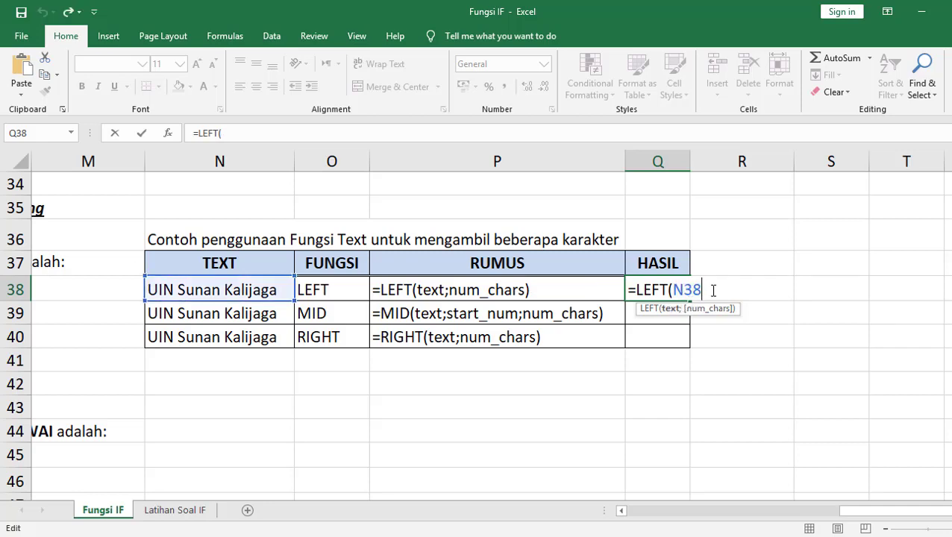
pyautogui.write(';3')
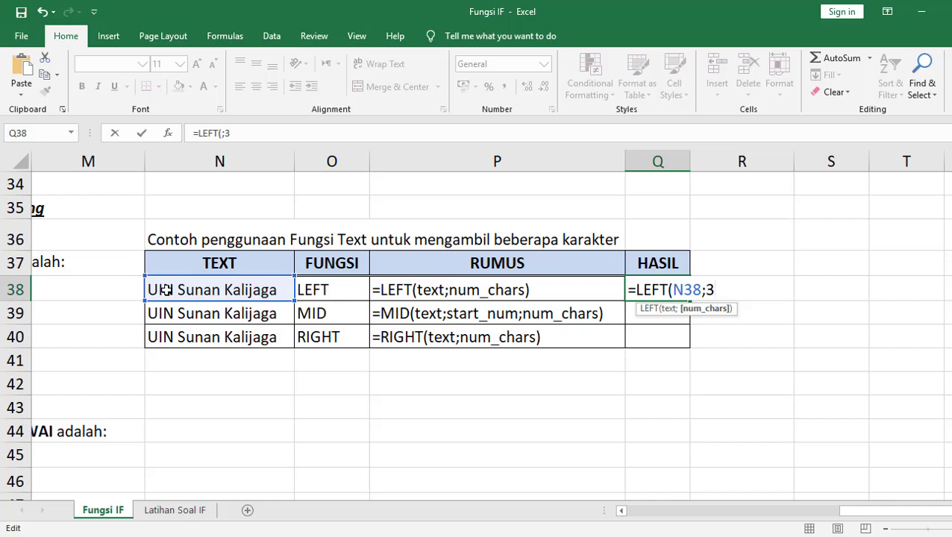
pyautogui.press('Return')
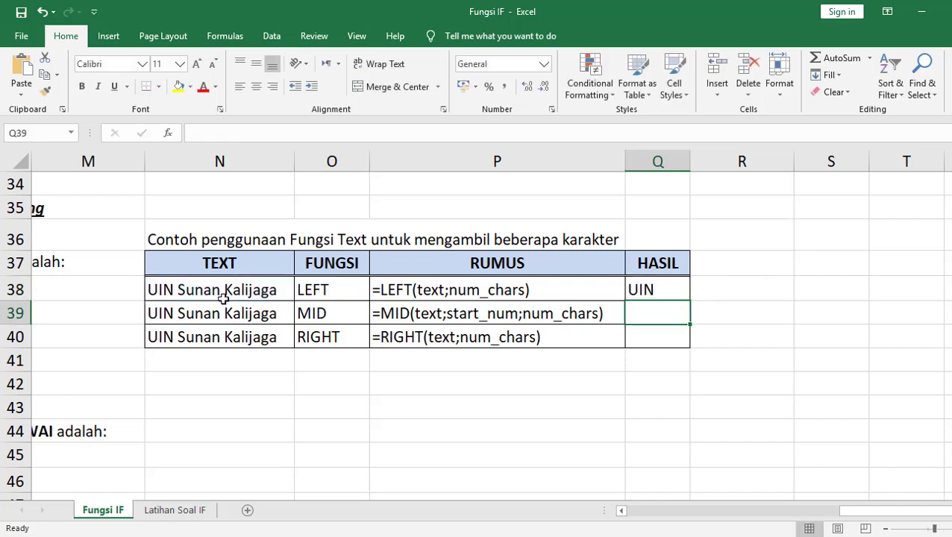
# Enter =MID(N39;5;5) in Q39 so the MID row returns Sunan
pyautogui.write('=')
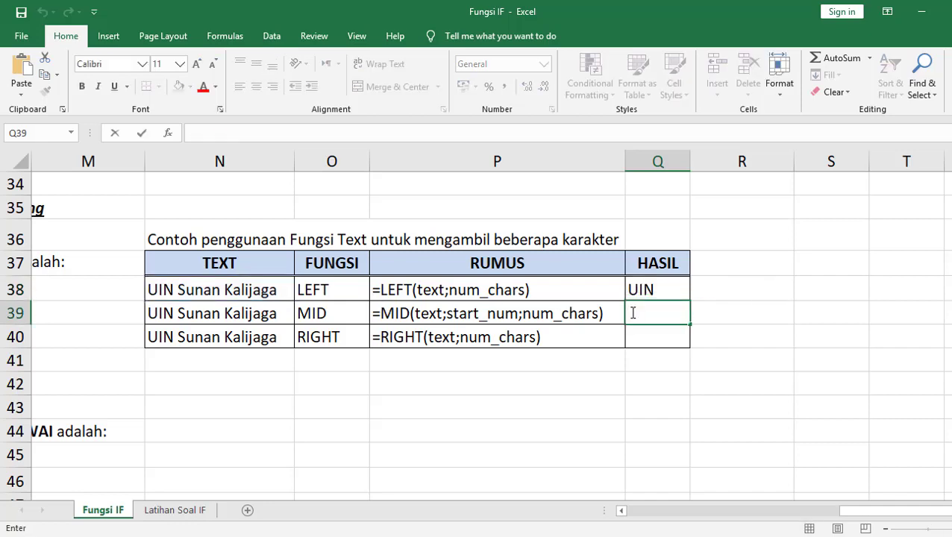
pyautogui.write('MID')
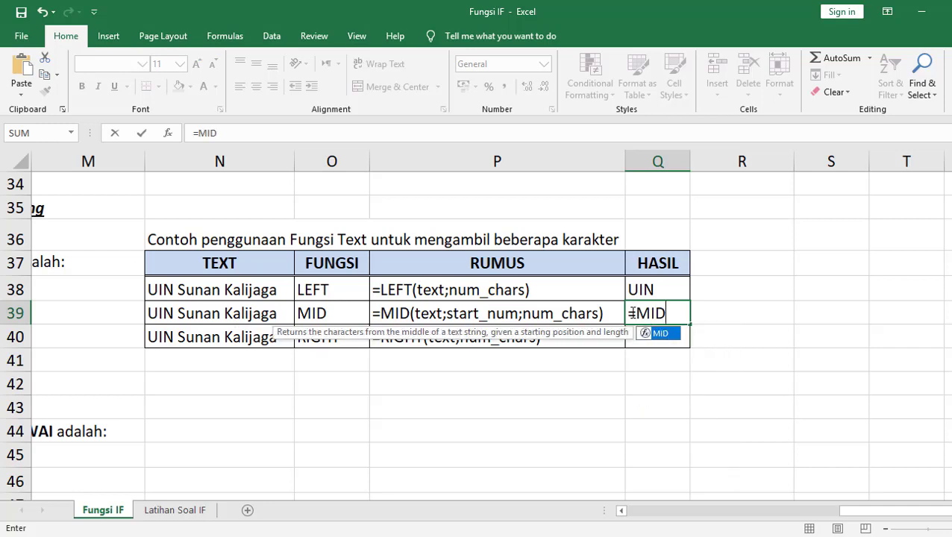
pyautogui.write('(')
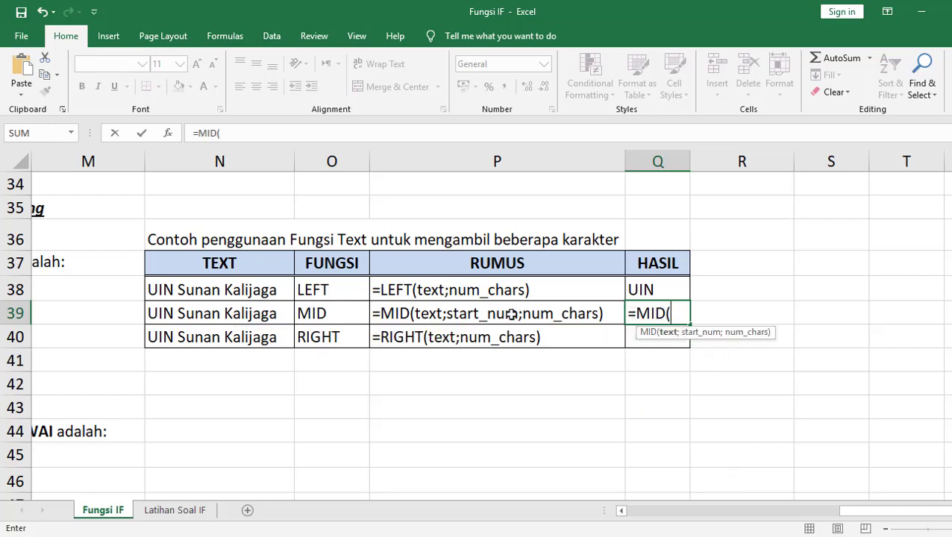
pyautogui.click(261, 313)
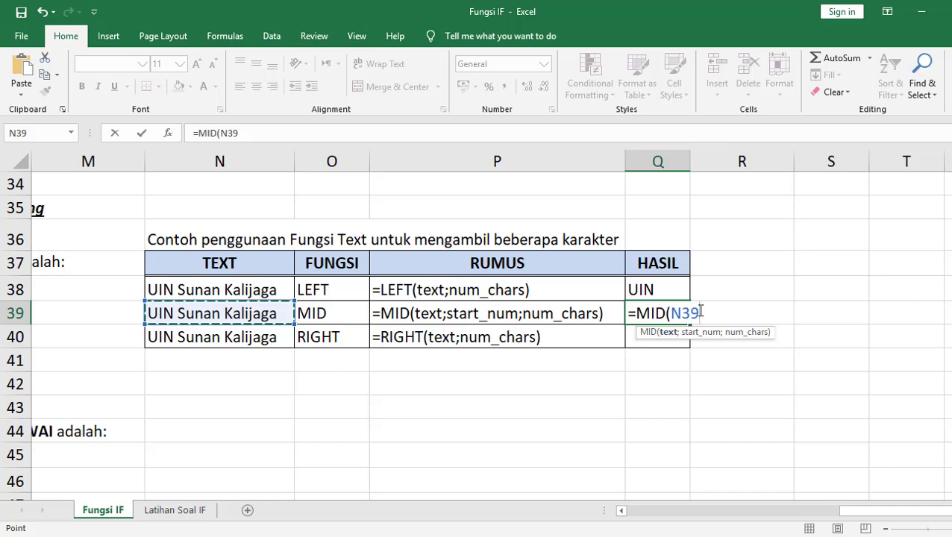
pyautogui.write(';')
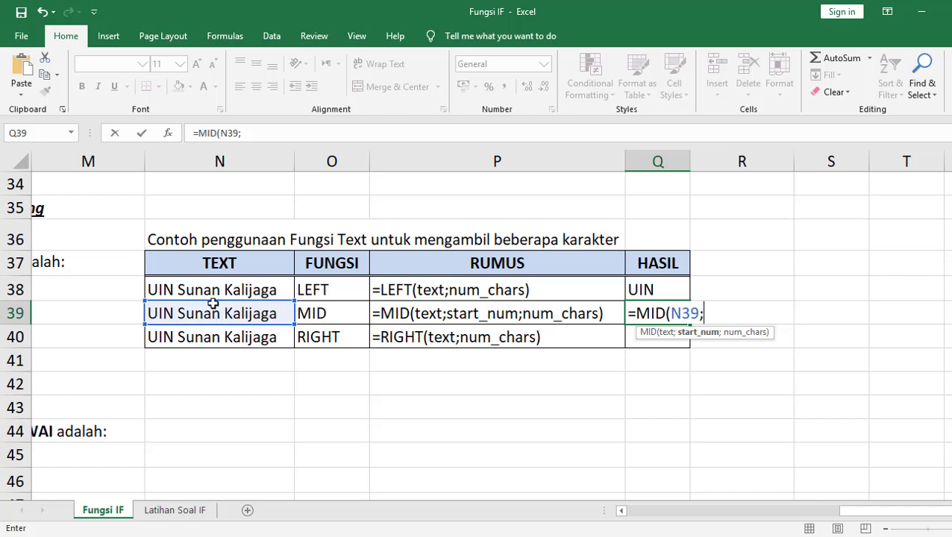
pyautogui.moveTo(190, 328); pyautogui.dragTo(189, 330)
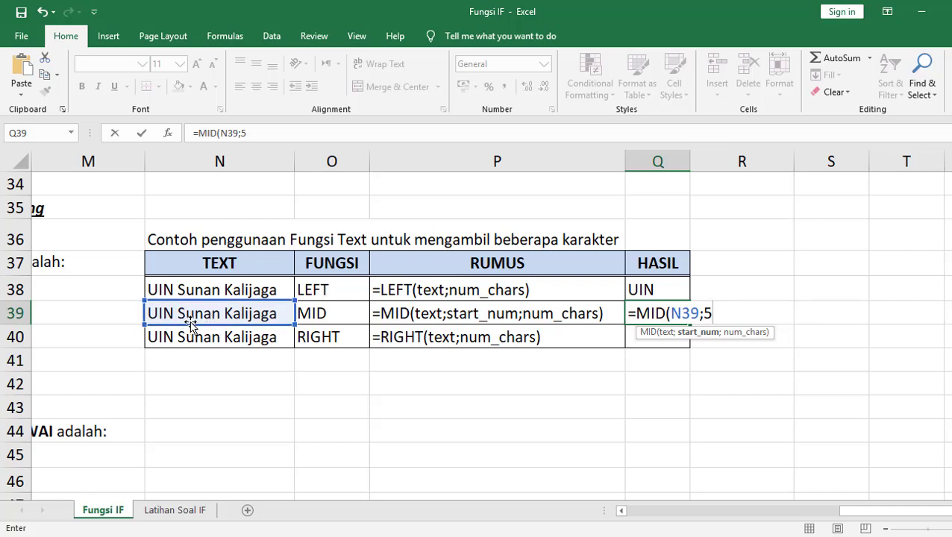
pyautogui.write(';')
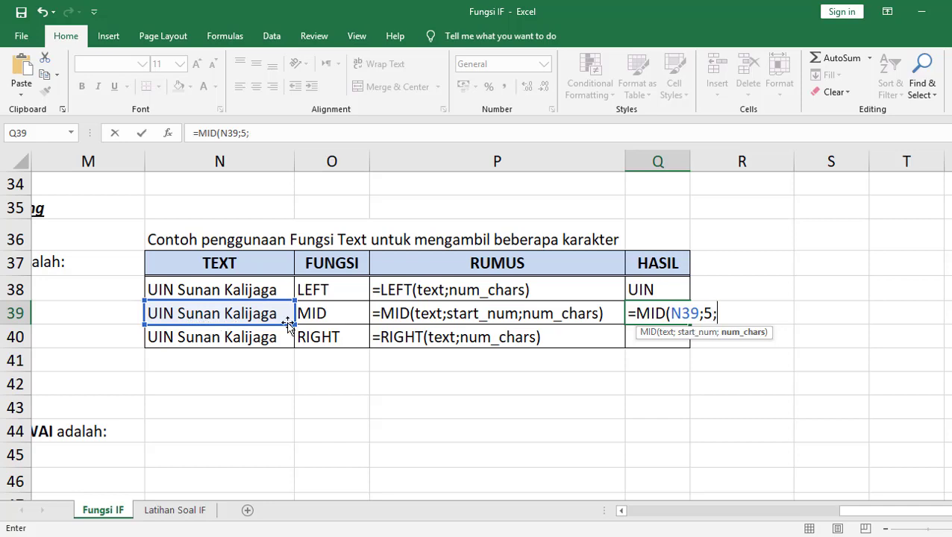
pyautogui.write('5')
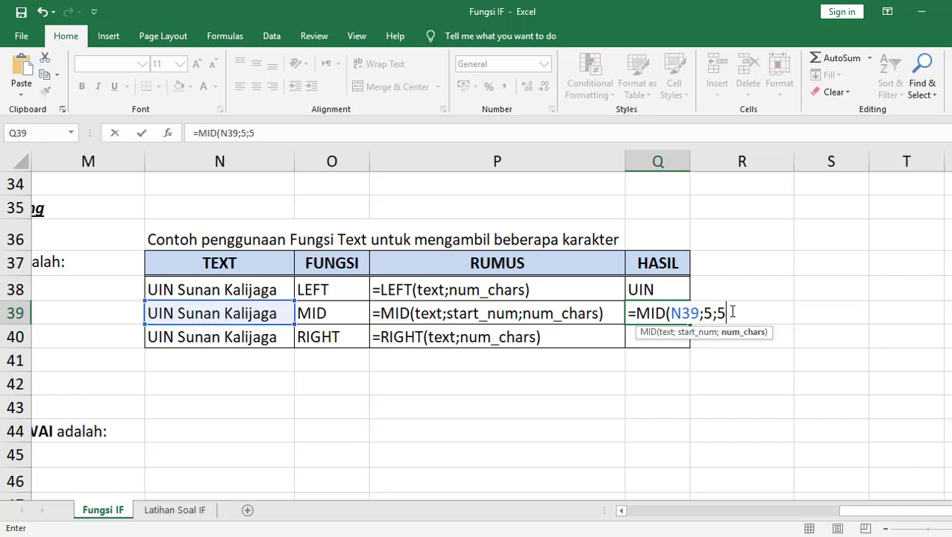
pyautogui.click(713, 314)
pyautogui.click(737, 313)
pyautogui.write(')')
pyautogui.press('Return')
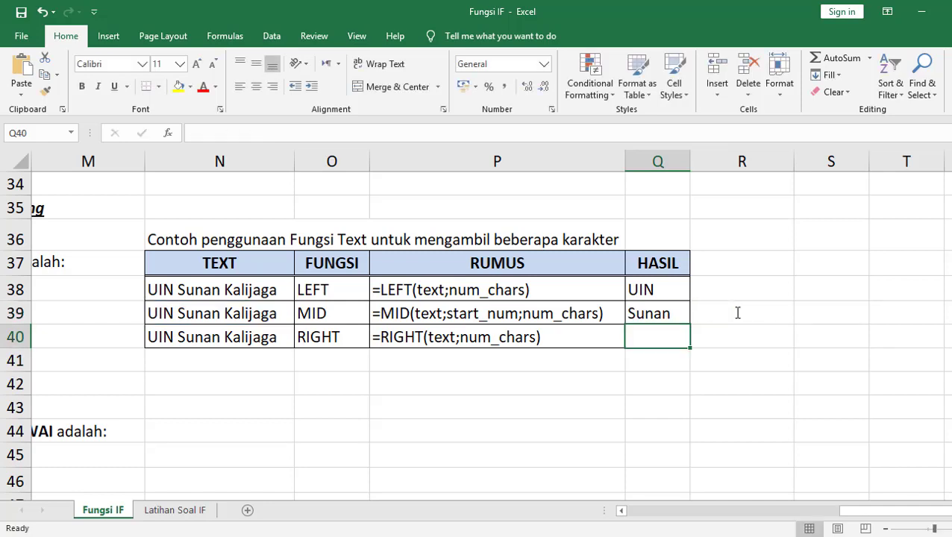
# Enter =RIGHT(N40;8) in Q40 so it returns Kalijaga, then reselect it to check
pyautogui.write('=')
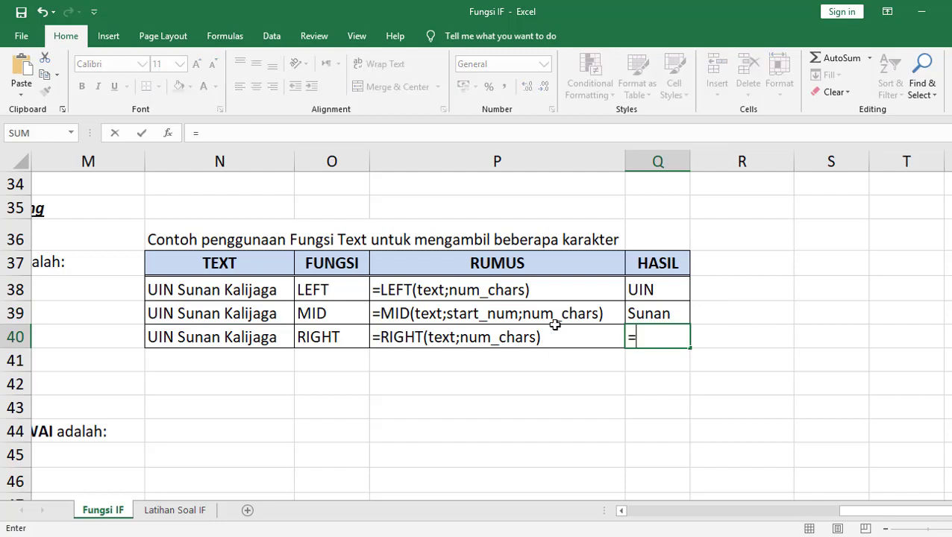
pyautogui.write('RI')
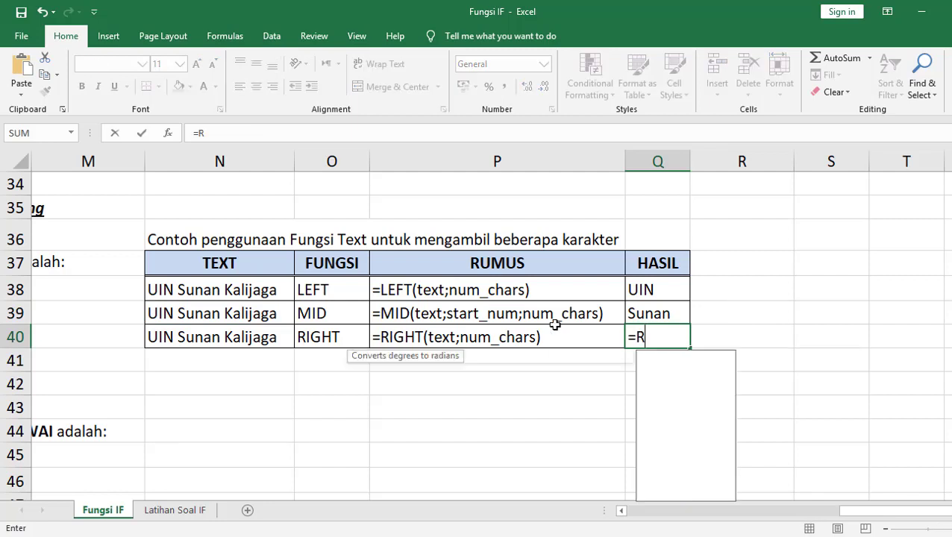
pyautogui.doubleClick(663, 357)
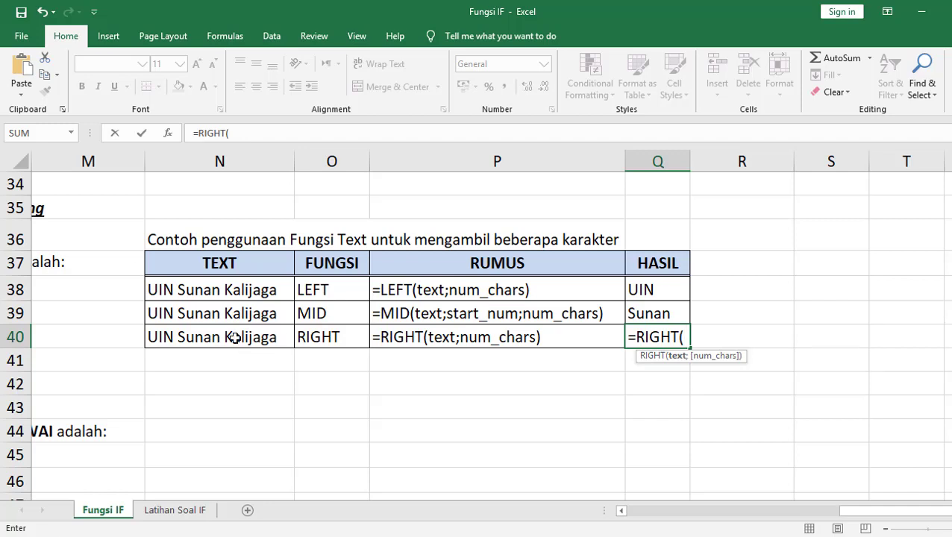
pyautogui.click(246, 336)
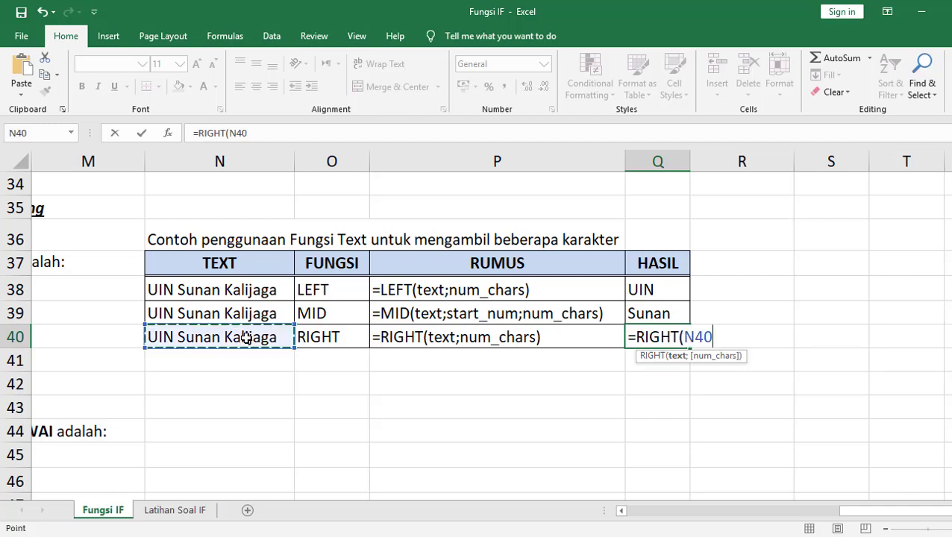
pyautogui.write(';')
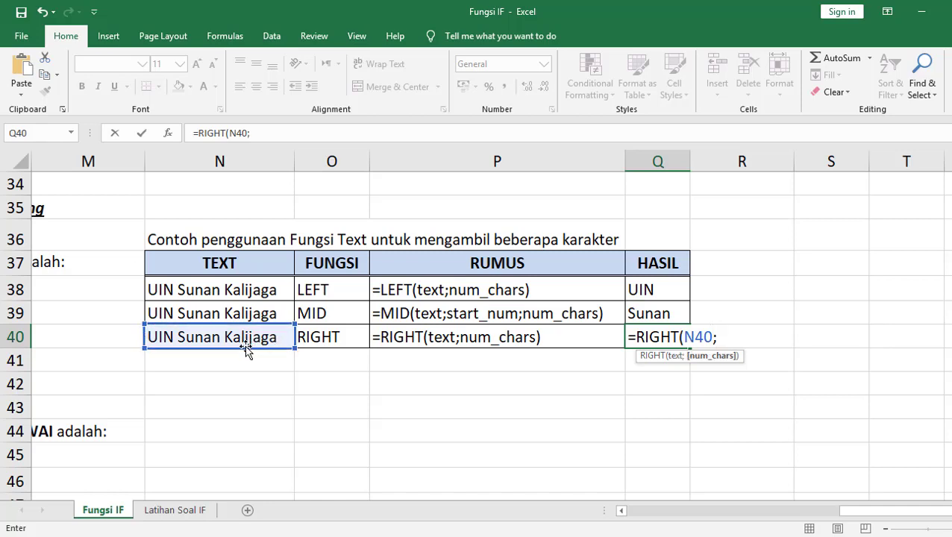
pyautogui.write('8')
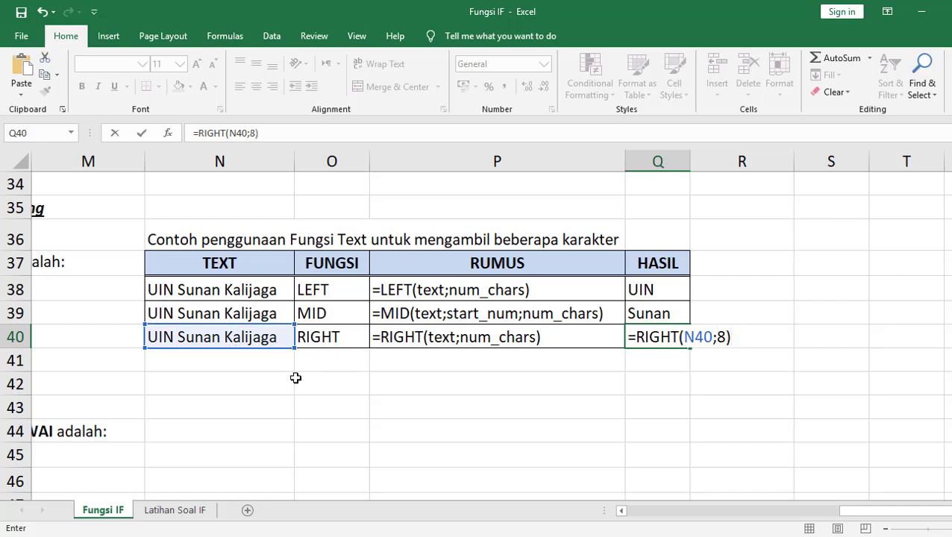
pyautogui.press('Return')
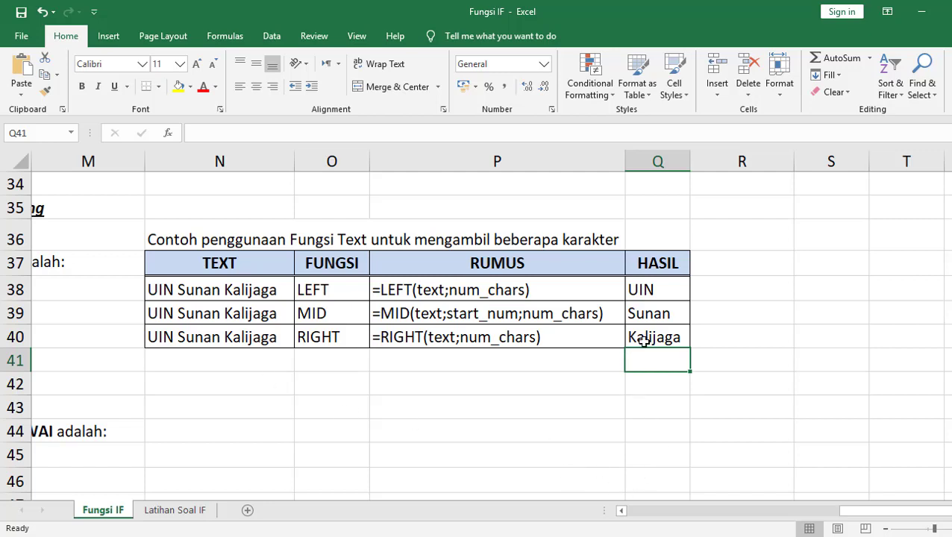
pyautogui.click(446, 330)
pyautogui.click(660, 334)
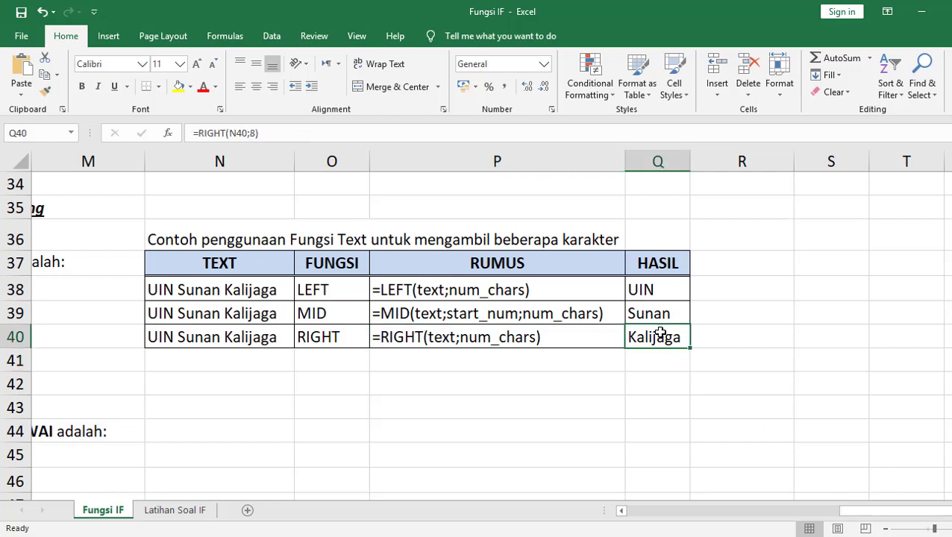
# Scroll to the employee table at row 53 and select Ani's JENIS KELAMIN cell N54
pyautogui.moveTo(847, 511); pyautogui.dragTo(701, 512)
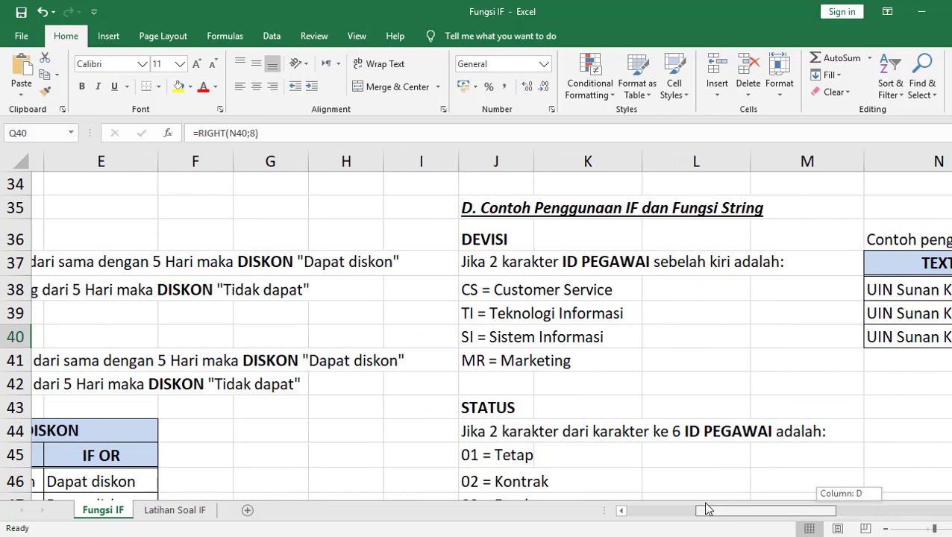
pyautogui.scroll(-2, 610, 389)
pyautogui.scroll(2, 589, 365)
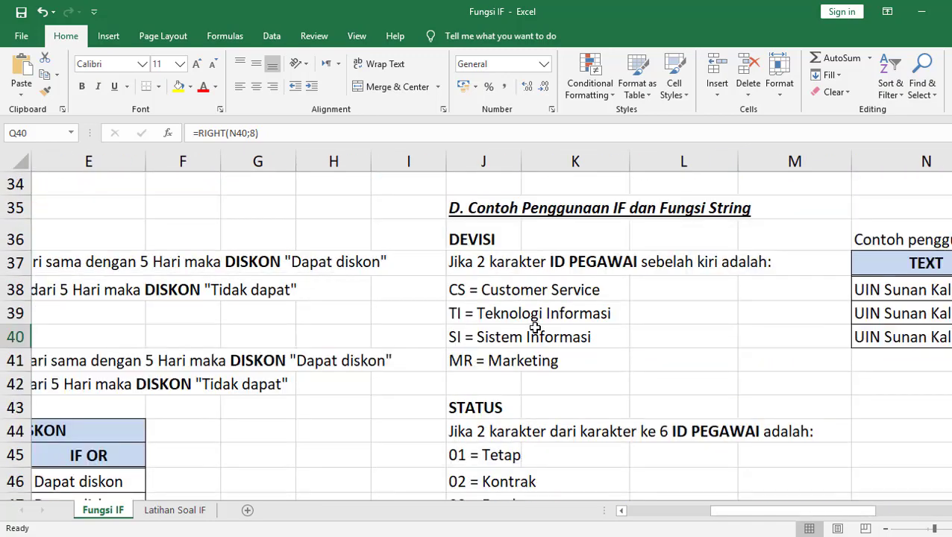
pyautogui.scroll(-4, 533, 358)
pyautogui.scroll(1, 534, 376)
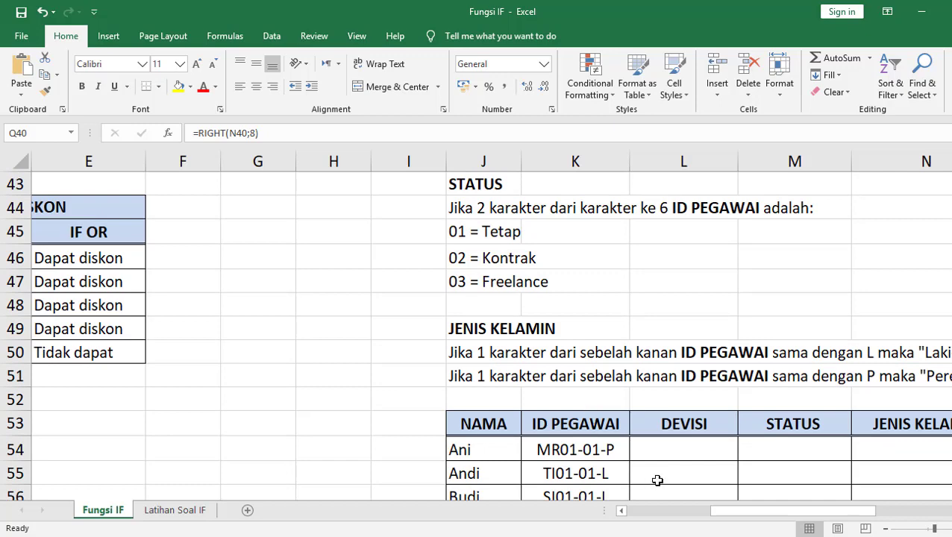
pyautogui.moveTo(736, 516); pyautogui.dragTo(783, 516)
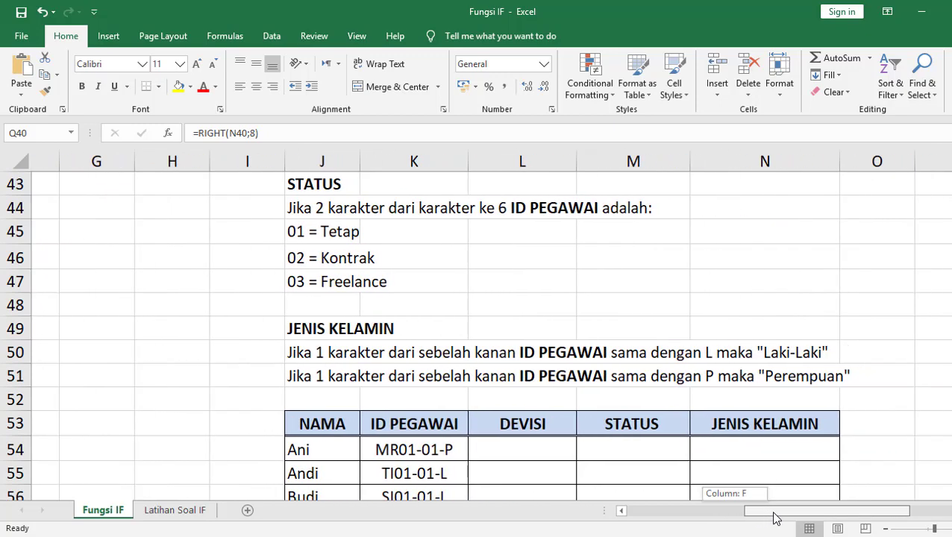
pyautogui.scroll(-1, 448, 366)
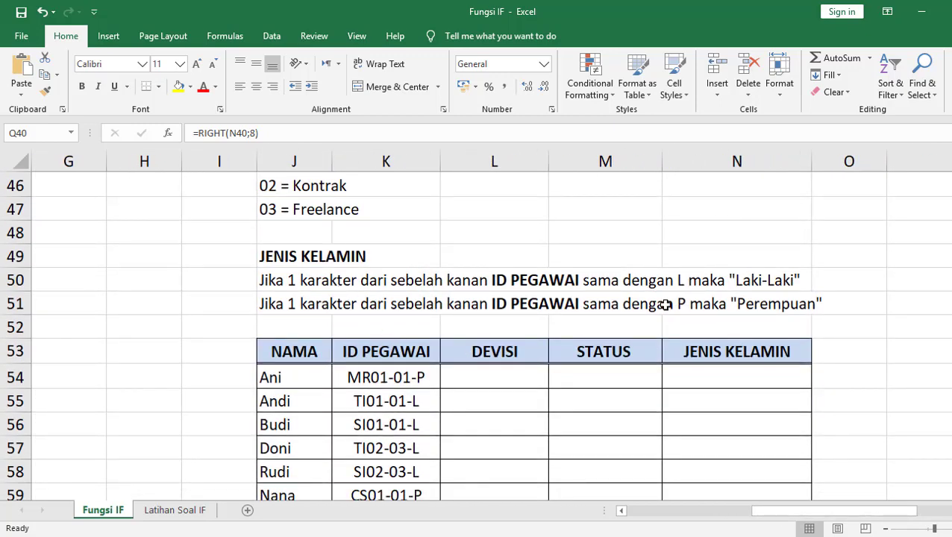
pyautogui.click(367, 288)
pyautogui.click(308, 280)
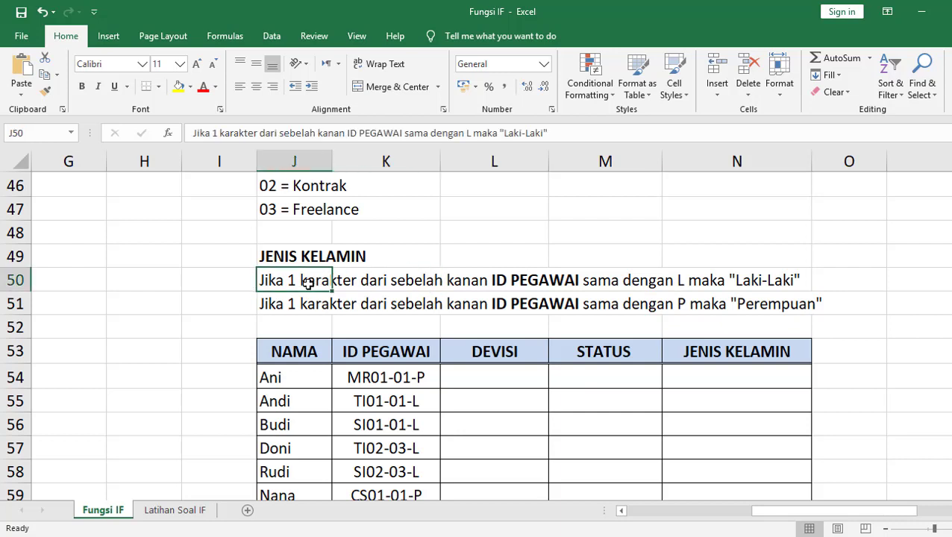
pyautogui.click(692, 381)
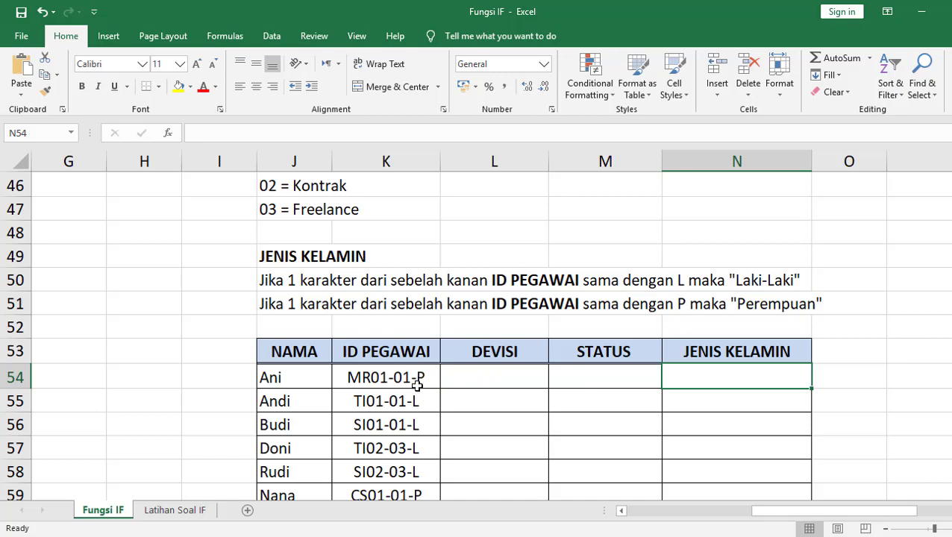
pyautogui.scroll(-1, 417, 384)
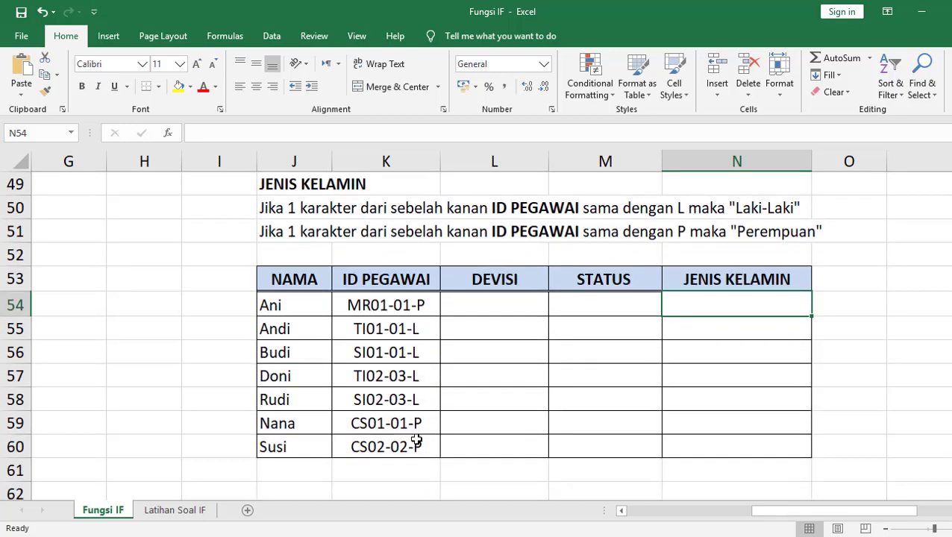
pyautogui.scroll(1, 415, 446)
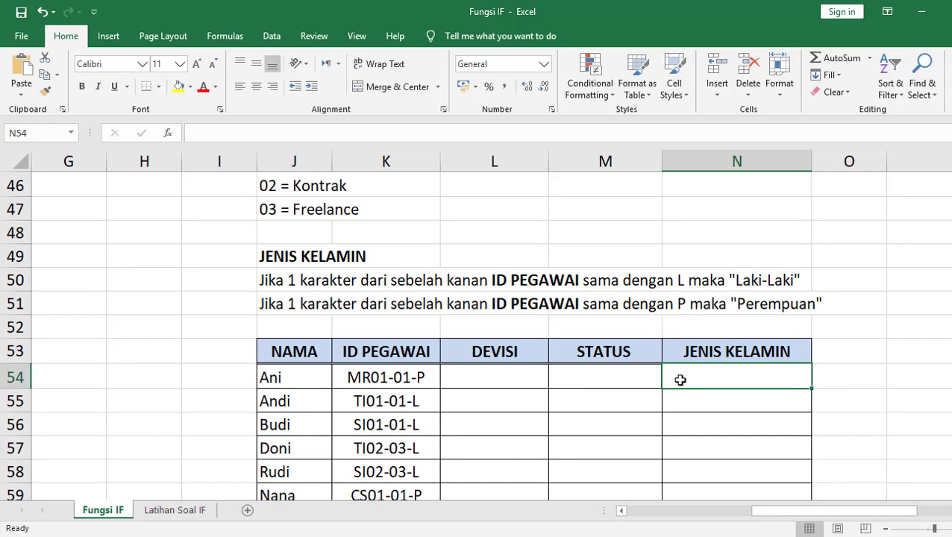
# Replace the mistaken +RIG entry in N54 with =RIGHT(K54;1), which shows P
pyautogui.write('+RIG')
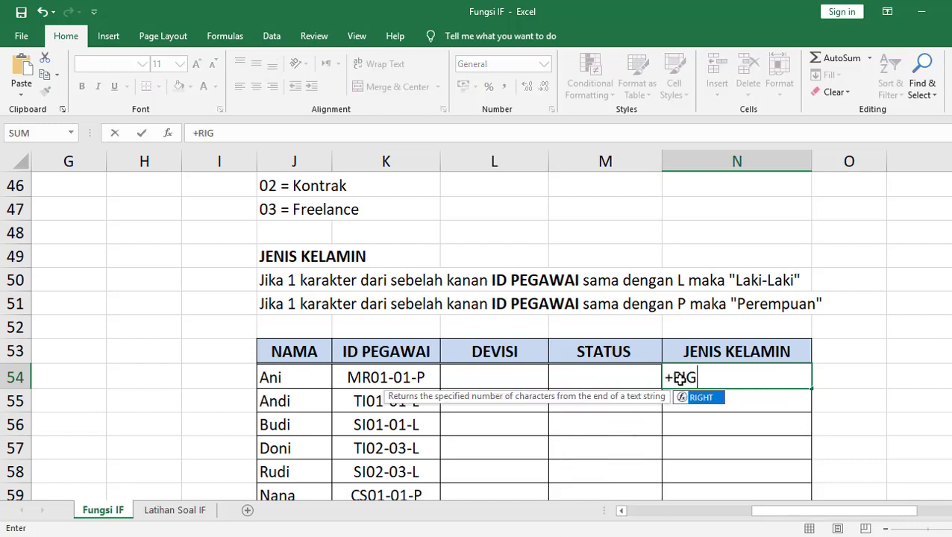
pyautogui.click(680, 379)
pyautogui.hotkey('shift', 'Home')
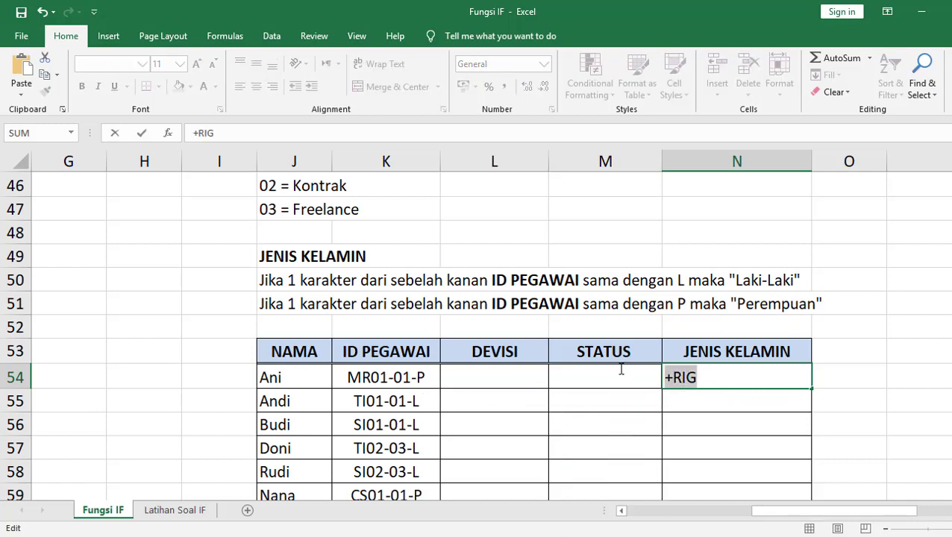
pyautogui.write('=')
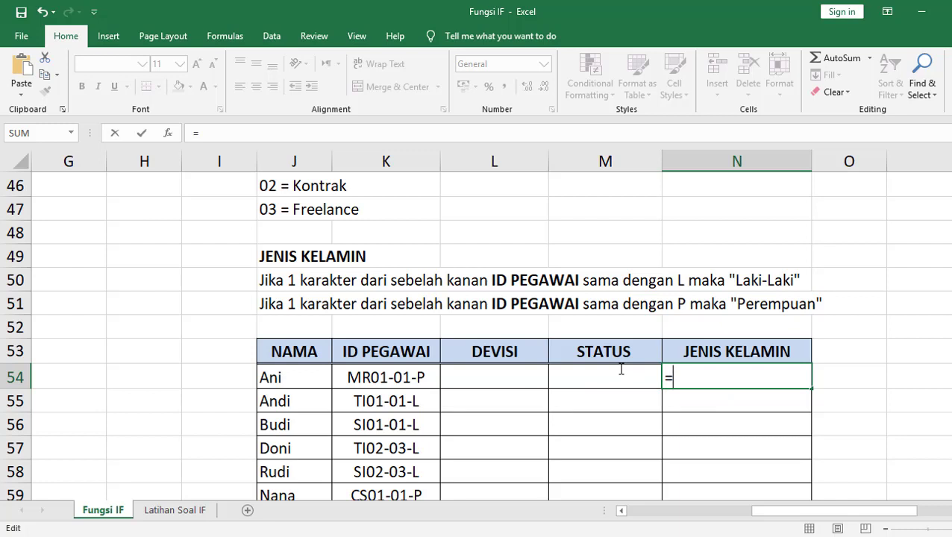
pyautogui.write('RI')
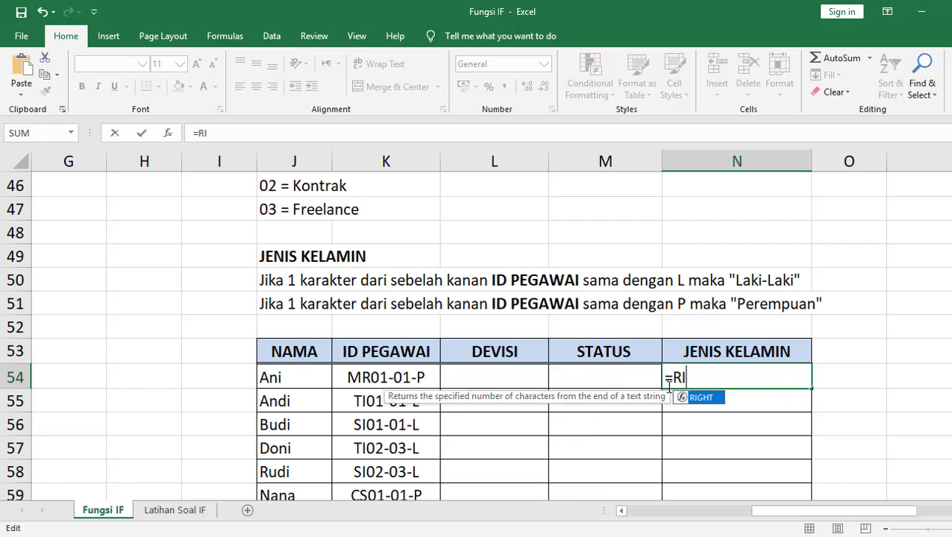
pyautogui.doubleClick(693, 397)
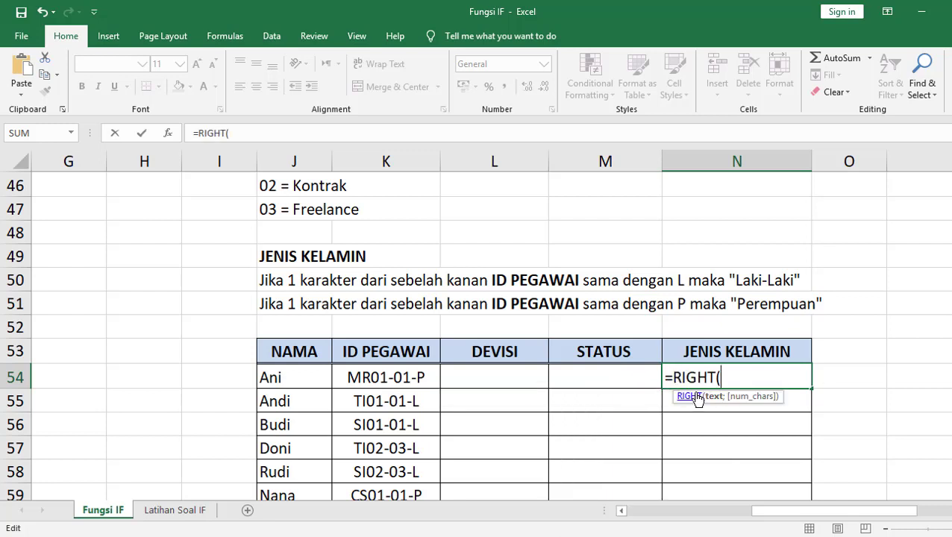
pyautogui.click(393, 381)
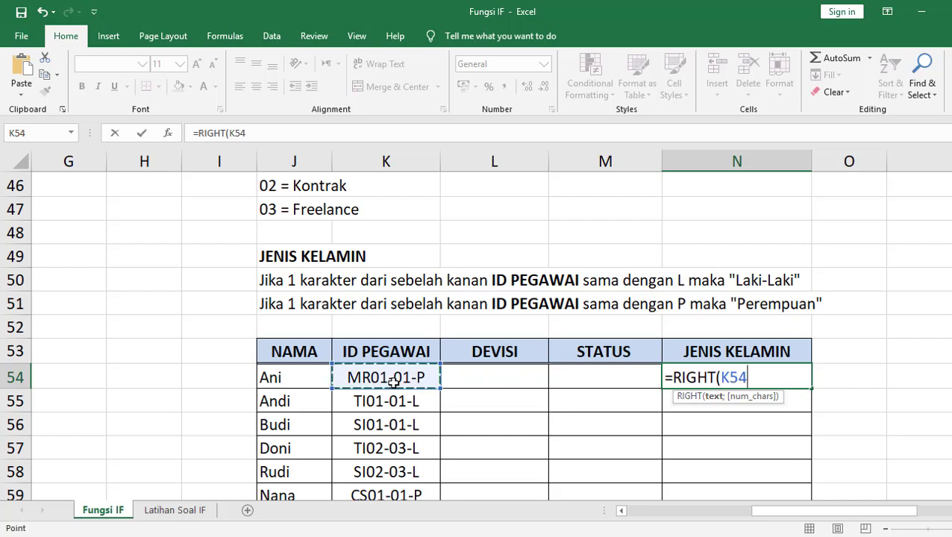
pyautogui.write(';')
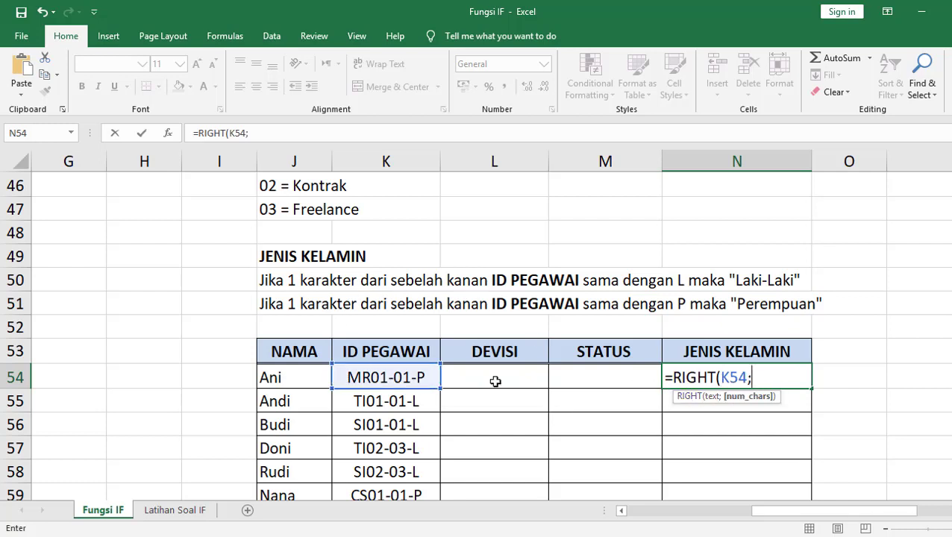
pyautogui.write('1')
pyautogui.press('Return')
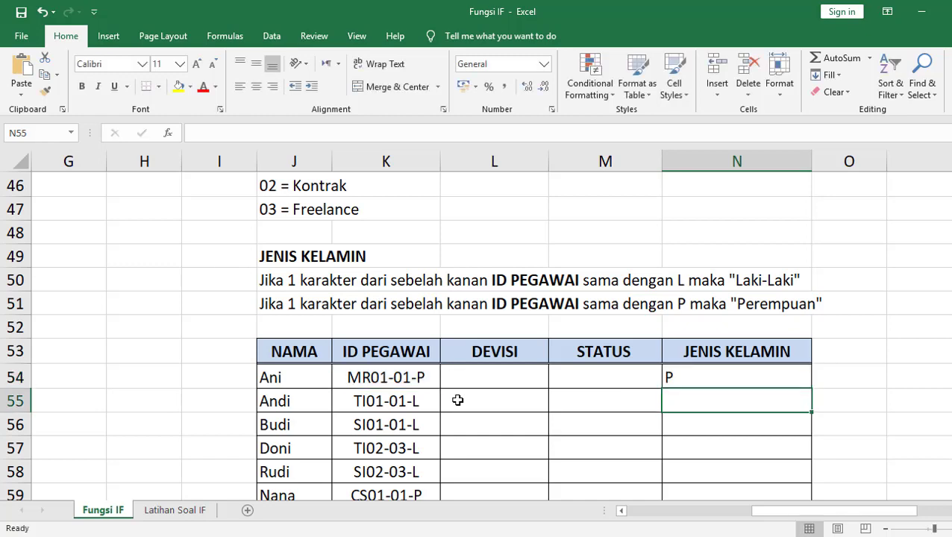
pyautogui.scroll(-1, 689, 362)
pyautogui.click(701, 300)
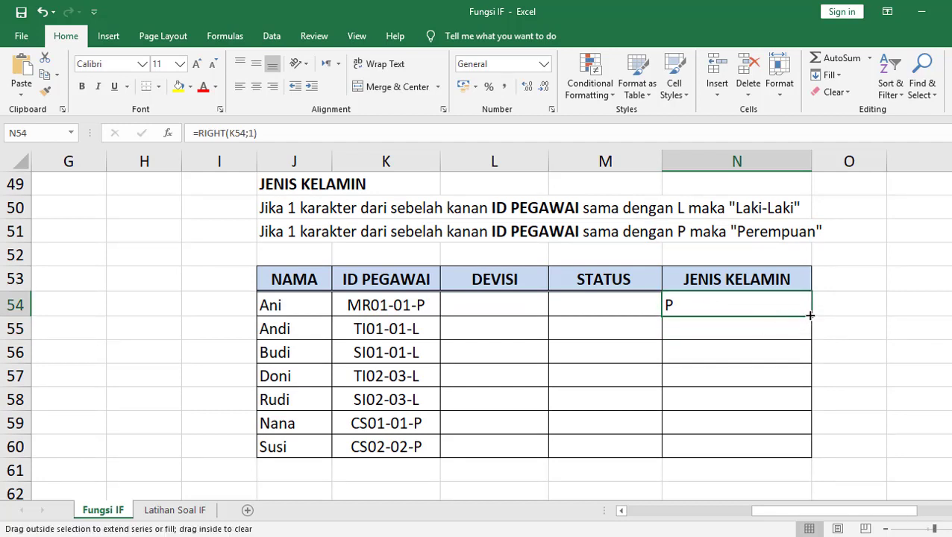
# Fill the RIGHT formula from N54 down to N60 and spot-check N54, N55 and N59
pyautogui.doubleClick(810, 316)
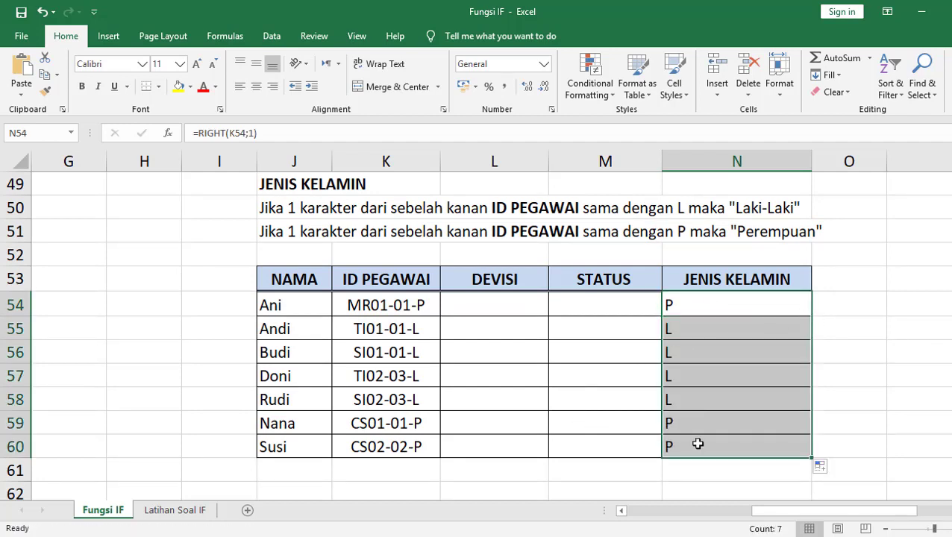
pyautogui.click(695, 314)
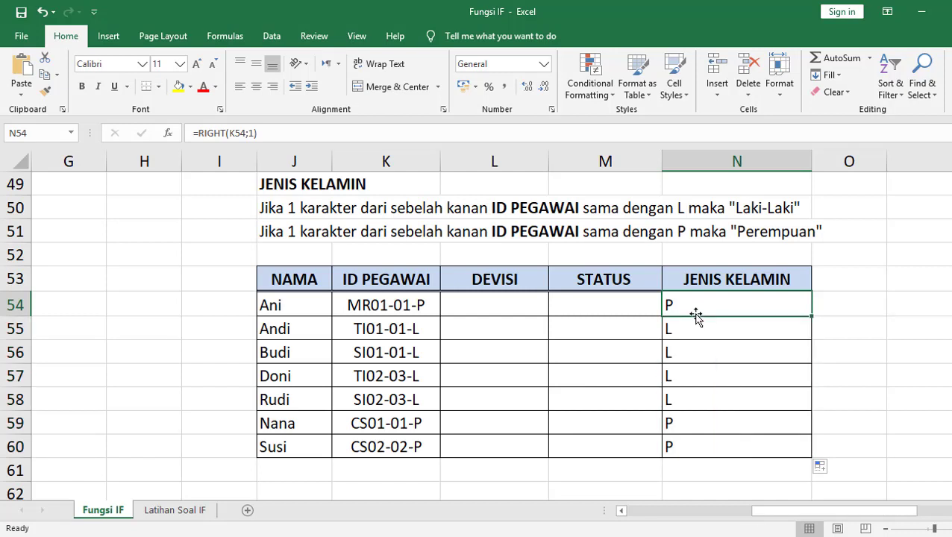
pyautogui.click(690, 426)
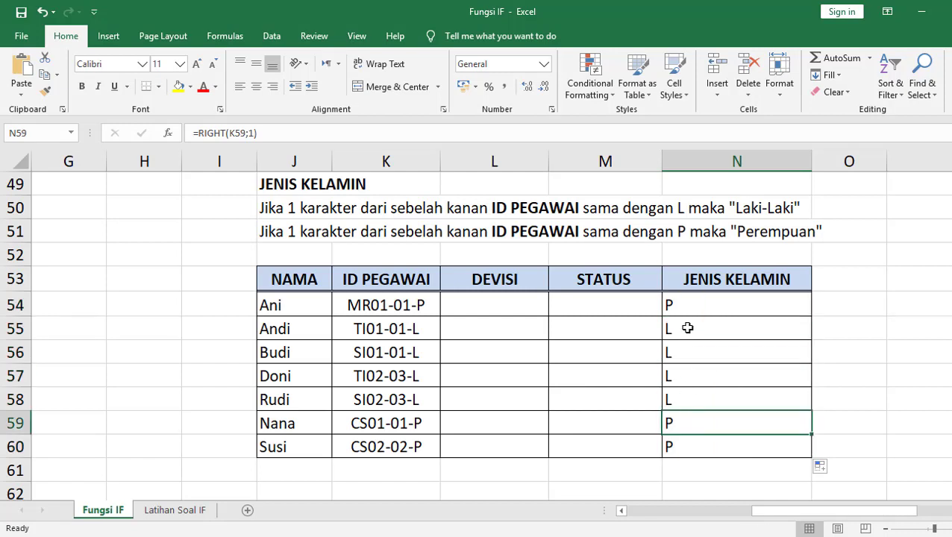
pyautogui.click(679, 306)
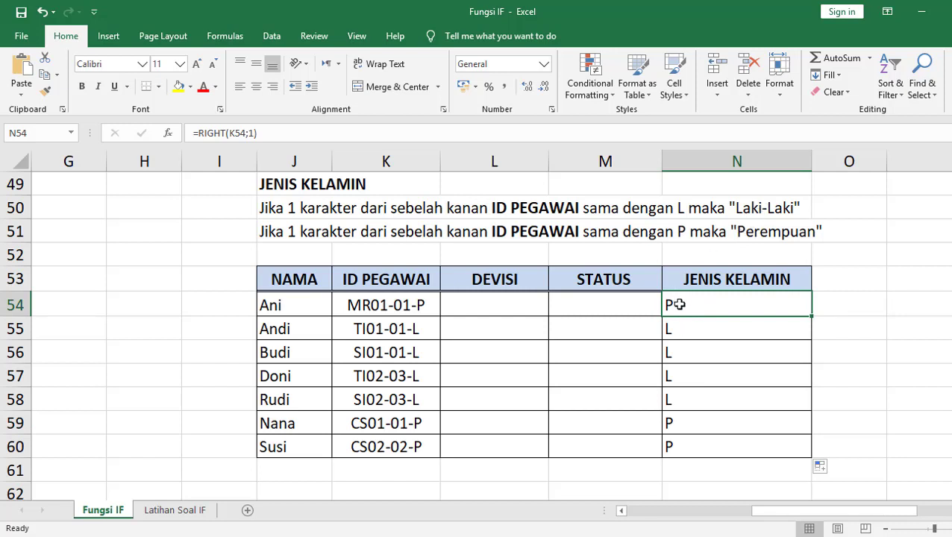
pyautogui.click(683, 330)
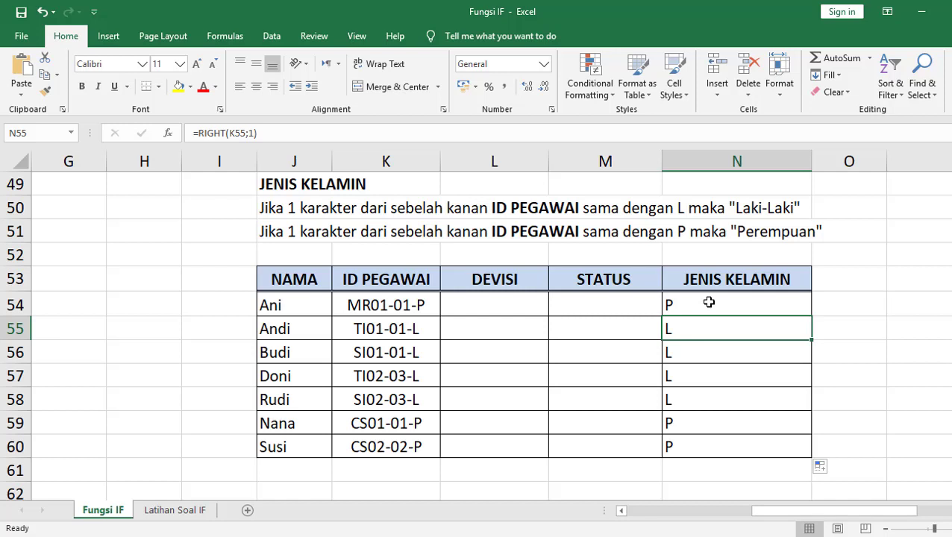
# Insert IF( before RIGHT(K54;1) in N54's formula to make it the test
pyautogui.doubleClick(708, 302)
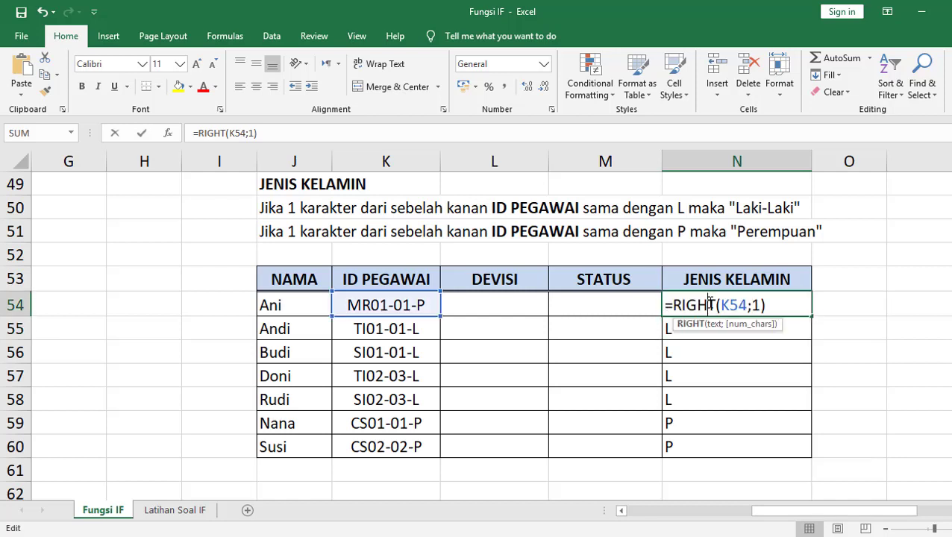
pyautogui.moveTo(762, 305); pyautogui.dragTo(672, 304)
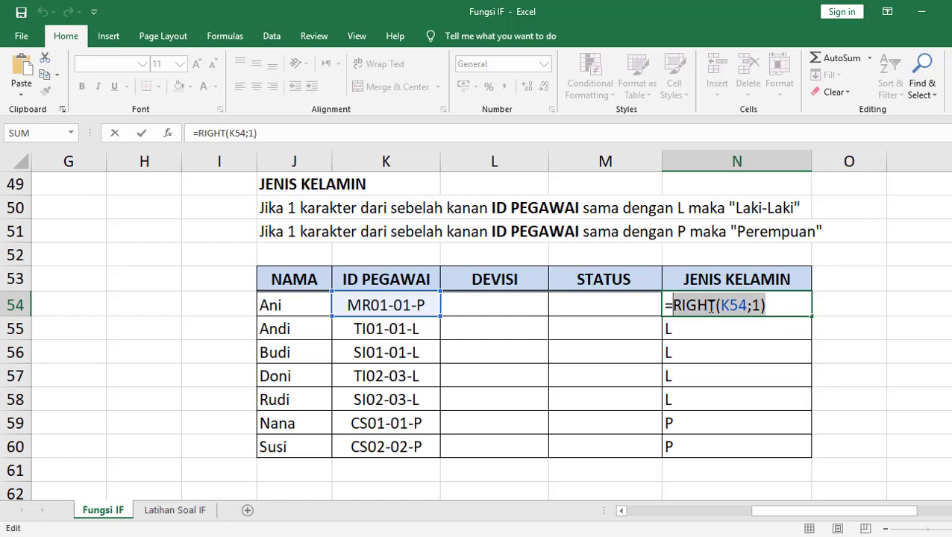
pyautogui.press('Left')
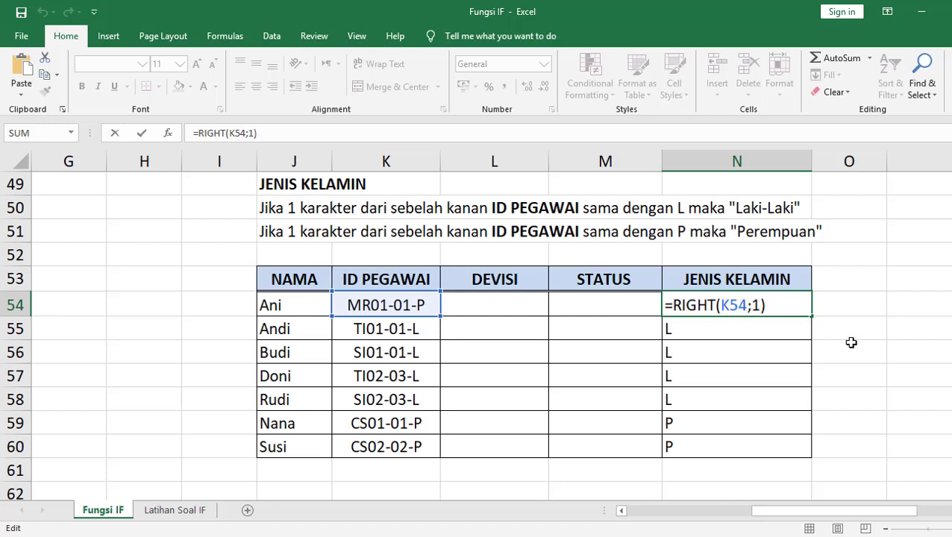
pyautogui.write('IF(')
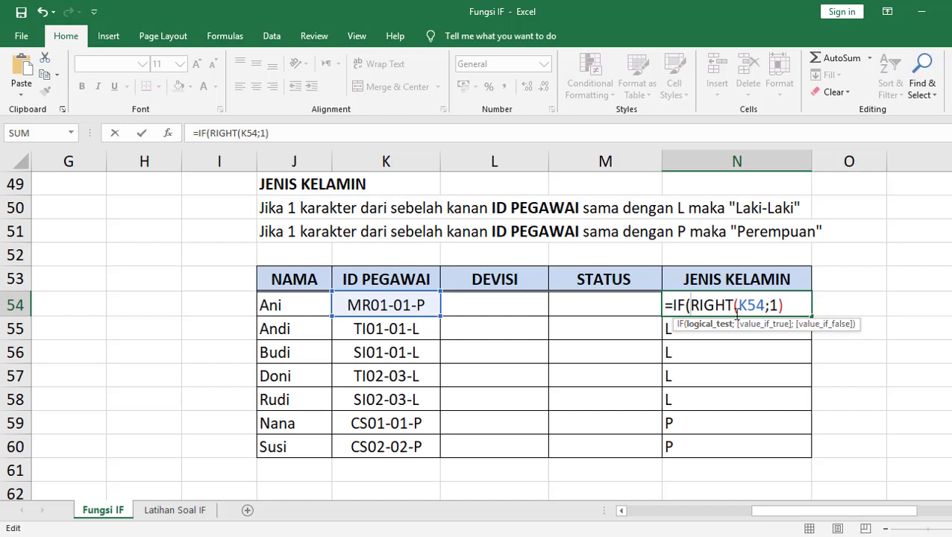
pyautogui.keyDown('shift'); pyautogui.click(798, 304); pyautogui.keyUp('shift')
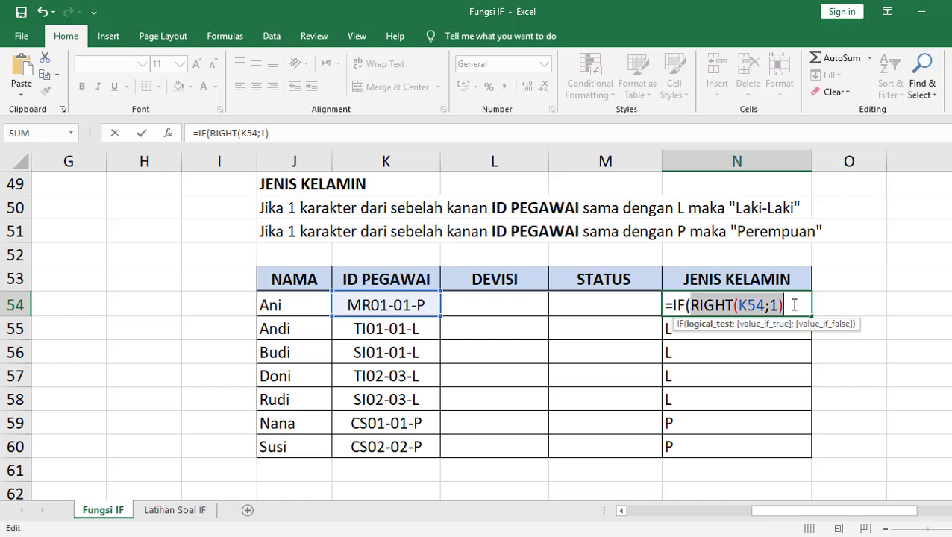
# Add the test ="L" with results Laki-laki and Perempuan, commit, and dismiss the correction prompt
pyautogui.click(793, 304)
pyautogui.write('="')
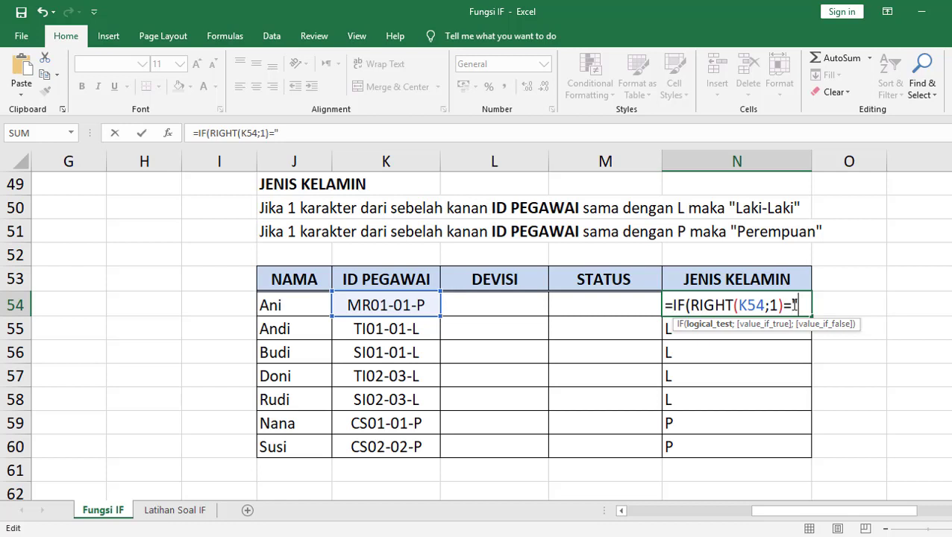
pyautogui.write('L')
pyautogui.moveTo(690, 304); pyautogui.dragTo(777, 305)
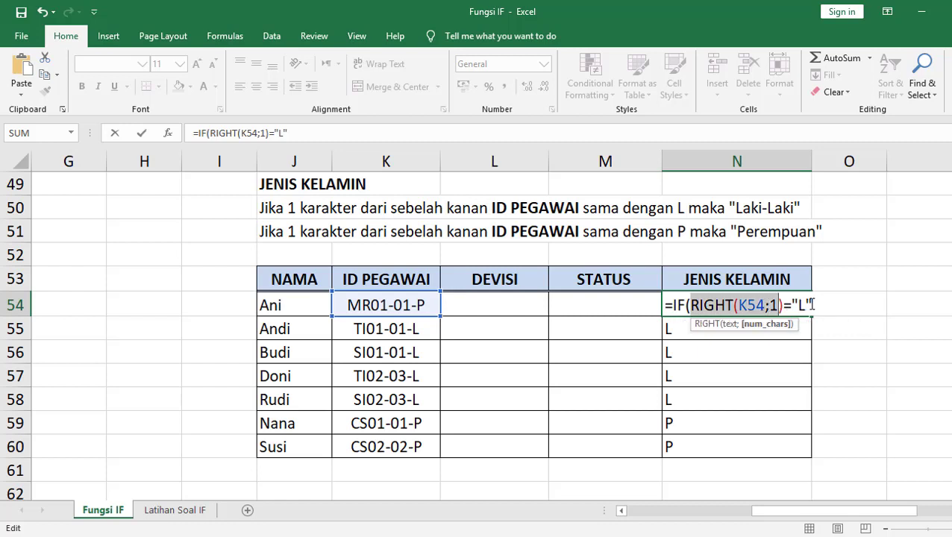
pyautogui.click(813, 304)
pyautogui.write(';')
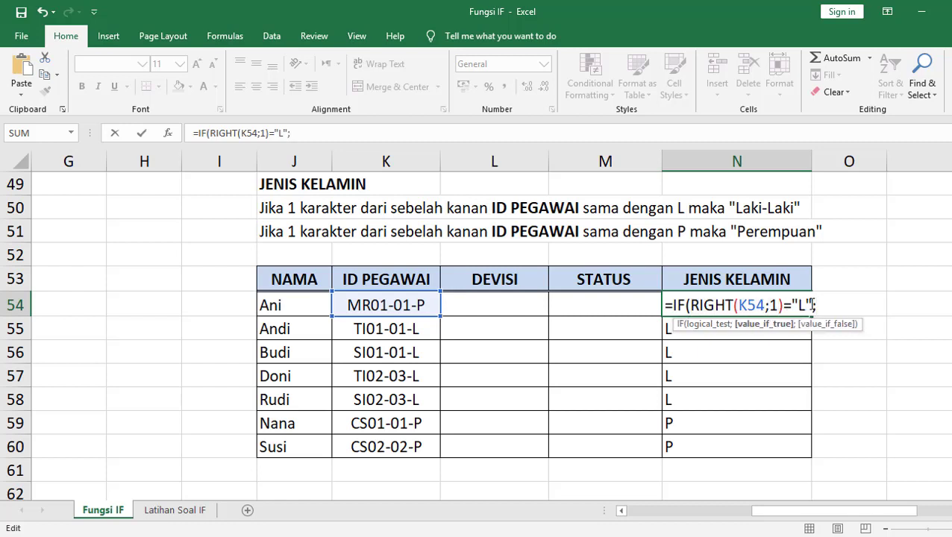
pyautogui.write('Lak')
pyautogui.write('i-')
pyautogui.write('laki')
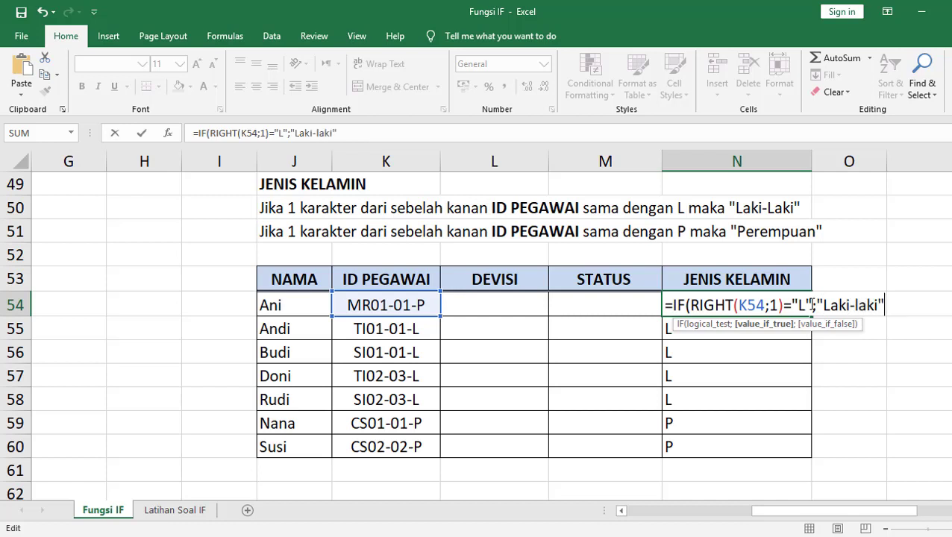
pyautogui.write(';')
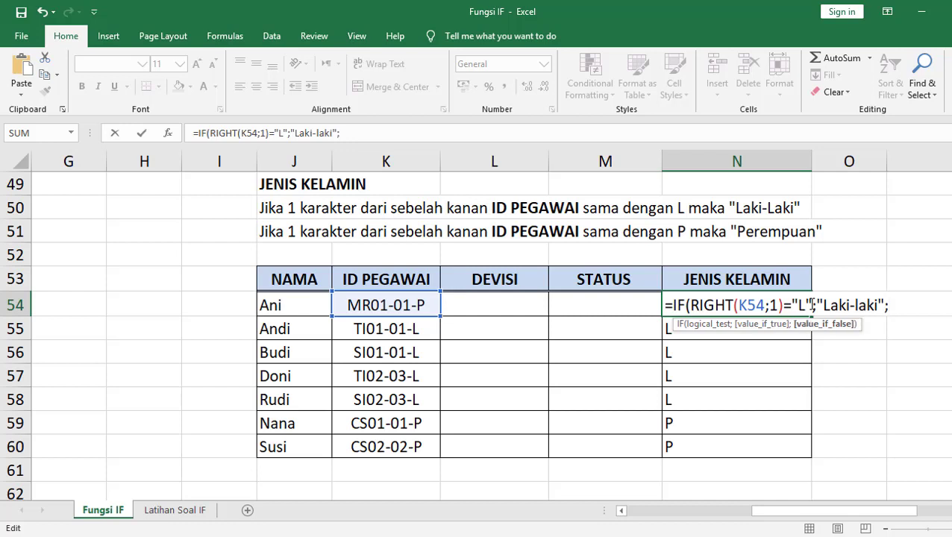
pyautogui.write('"Pere')
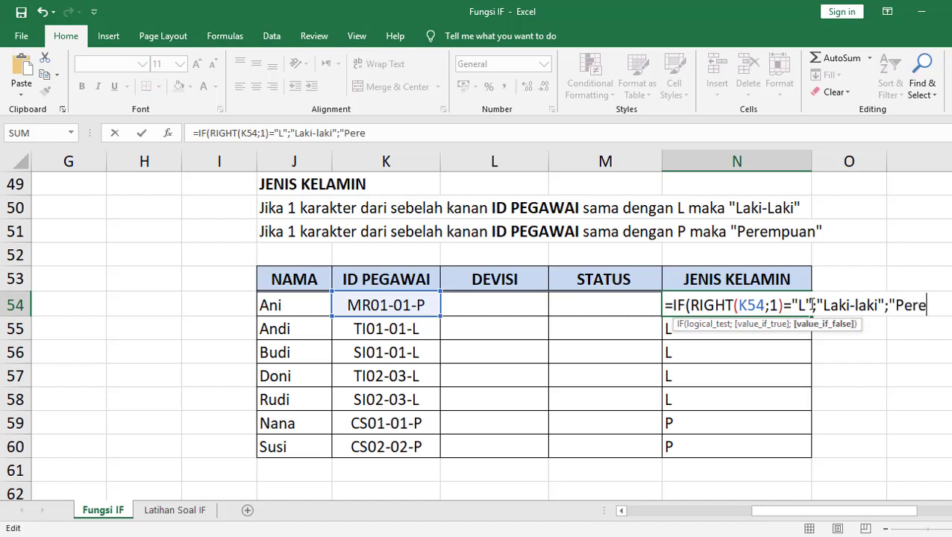
pyautogui.write(',')
pyautogui.write('mpuan')
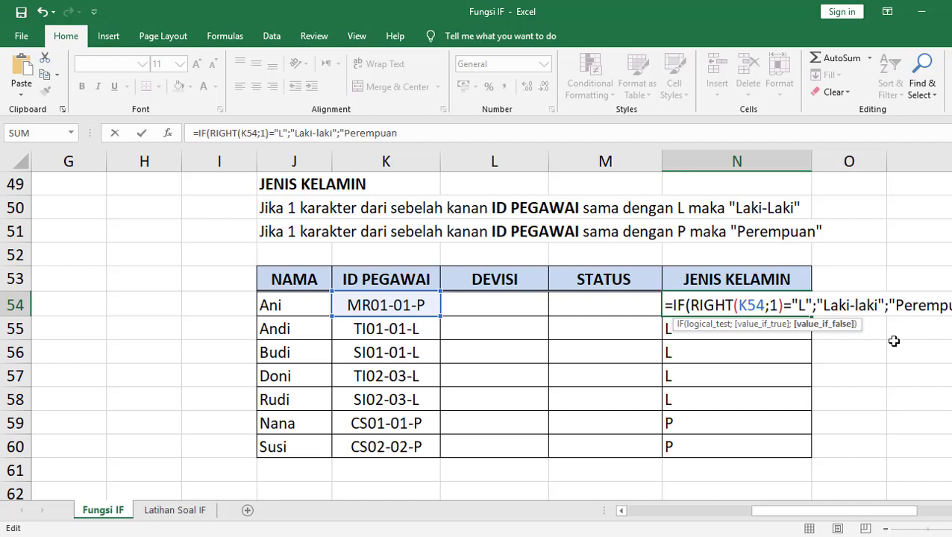
pyautogui.moveTo(864, 511); pyautogui.dragTo(911, 513)
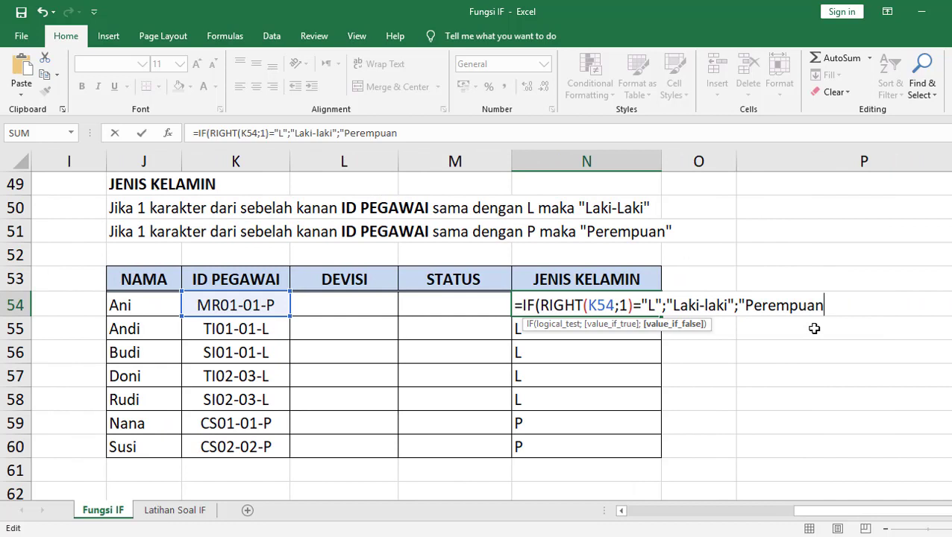
pyautogui.write(')')
pyautogui.press('Return')
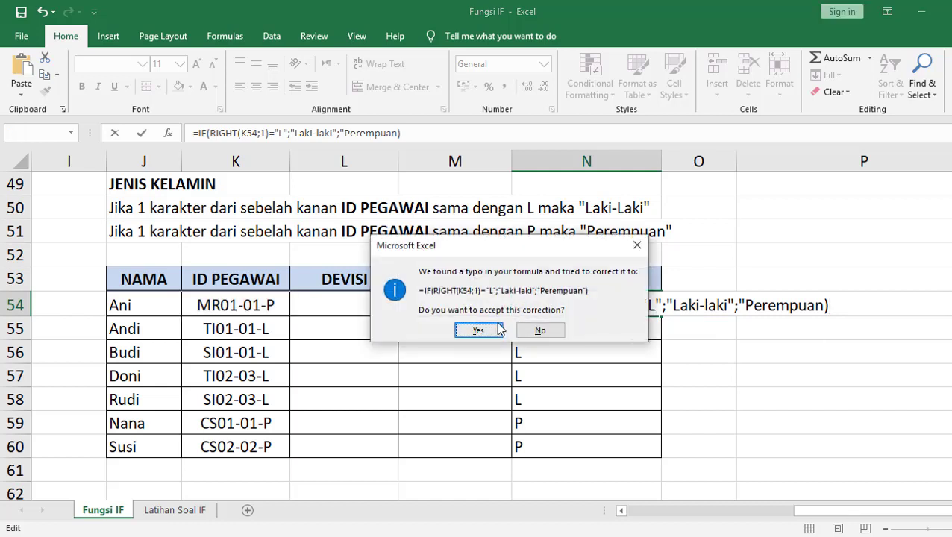
pyautogui.click(635, 249)
pyautogui.click(684, 222)
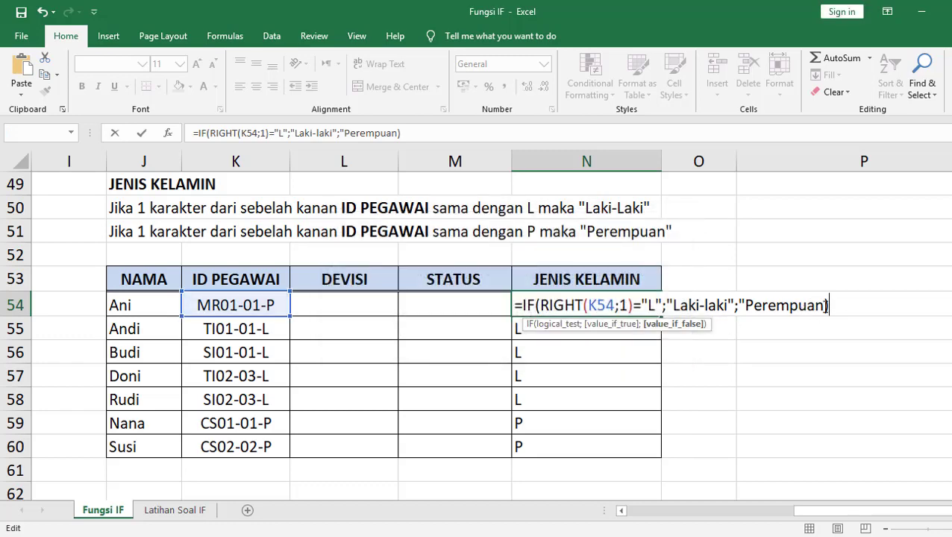
# Close the Perempuan quote, commit N54, and fill the IF formula down to N60
pyautogui.write('"')
pyautogui.press('Right')
pyautogui.press('Return')
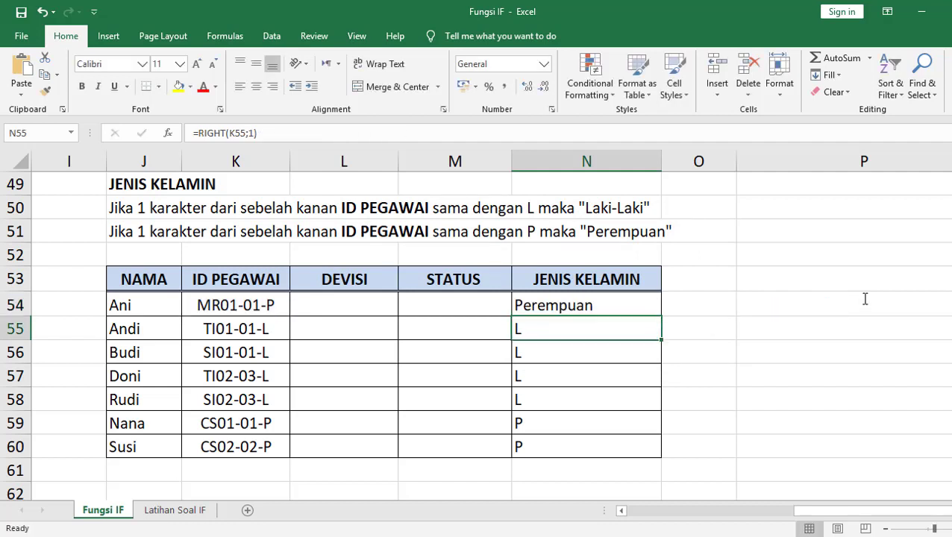
pyautogui.click(629, 309)
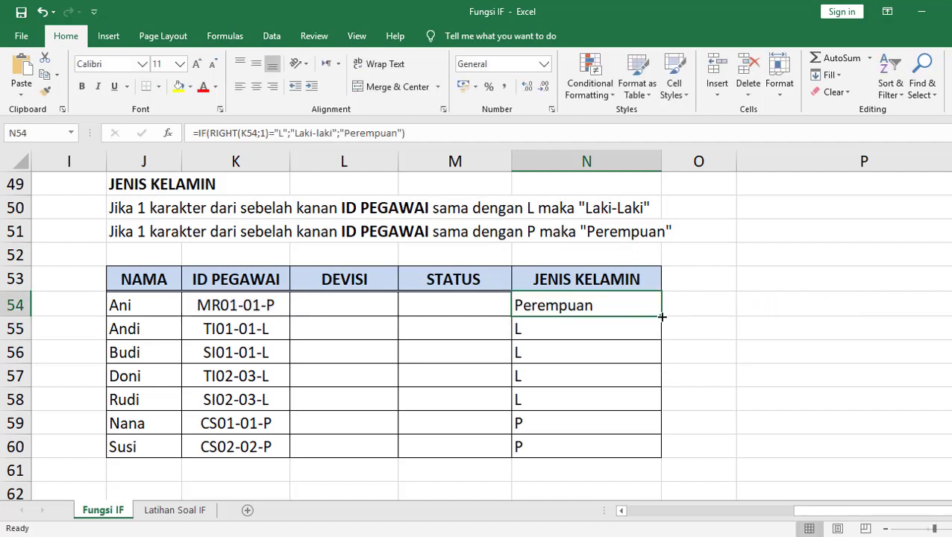
pyautogui.doubleClick(663, 314)
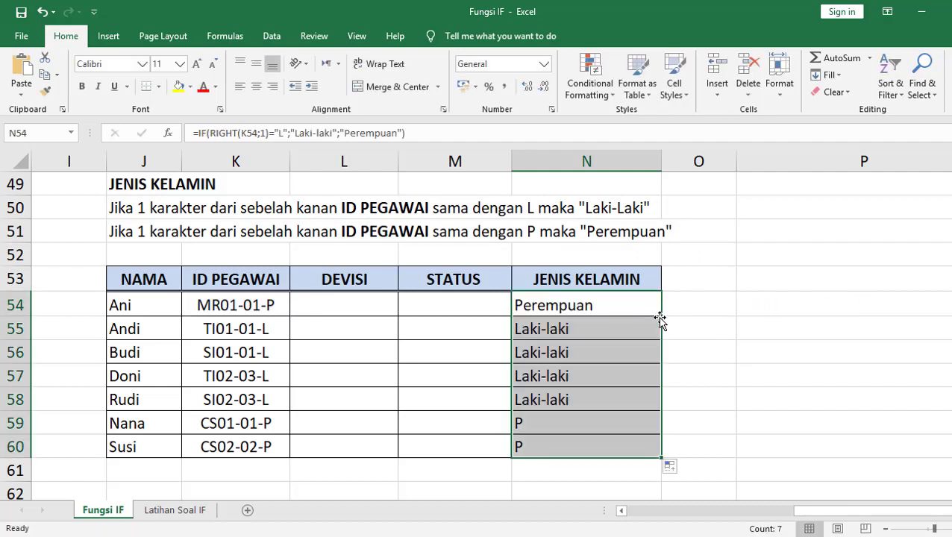
# Try swapping the IF condition for a reference to M54, cancel the edit, and select M54
pyautogui.doubleClick(532, 308)
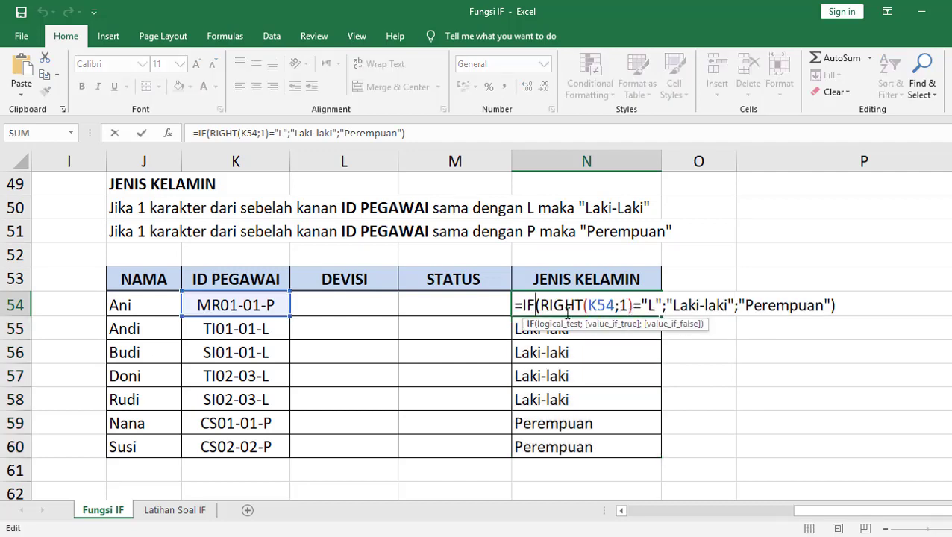
pyautogui.moveTo(540, 305); pyautogui.dragTo(632, 305)
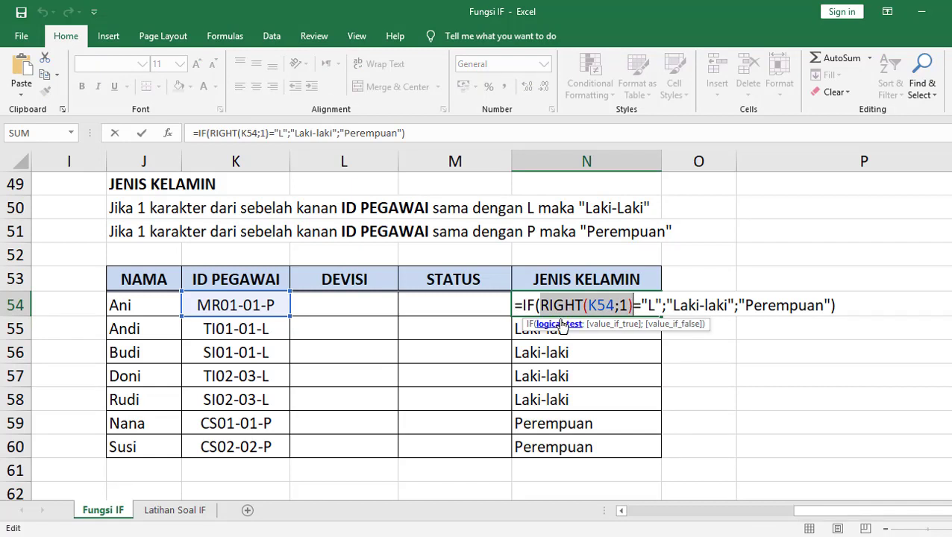
pyautogui.keyDown('shift'); pyautogui.click(661, 305); pyautogui.keyUp('shift')
pyautogui.click(474, 305)
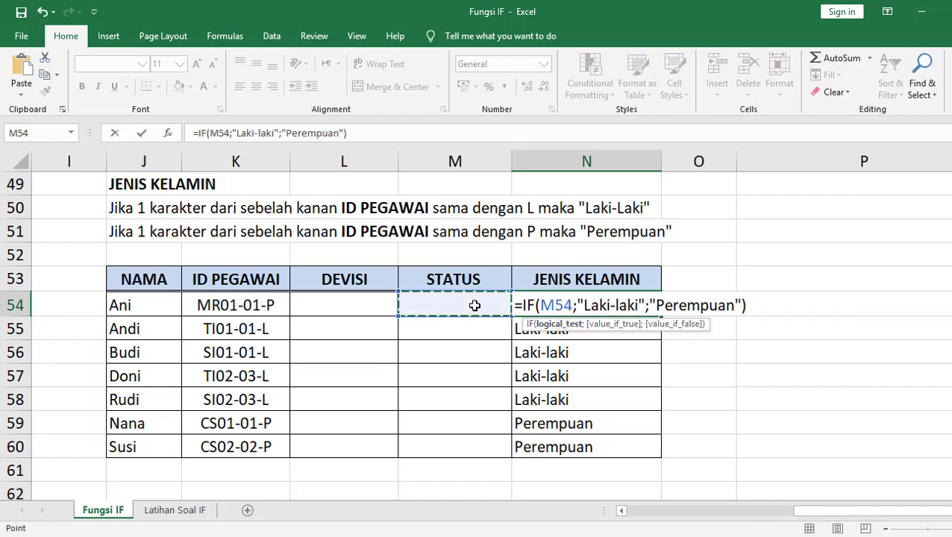
pyautogui.press('Escape')
pyautogui.click(474, 305)
# After reviewing the STATUS rules, enter =MID(K54;6;2) in M54, correcting MIN to MID
pyautogui.scroll(2, 388, 309)
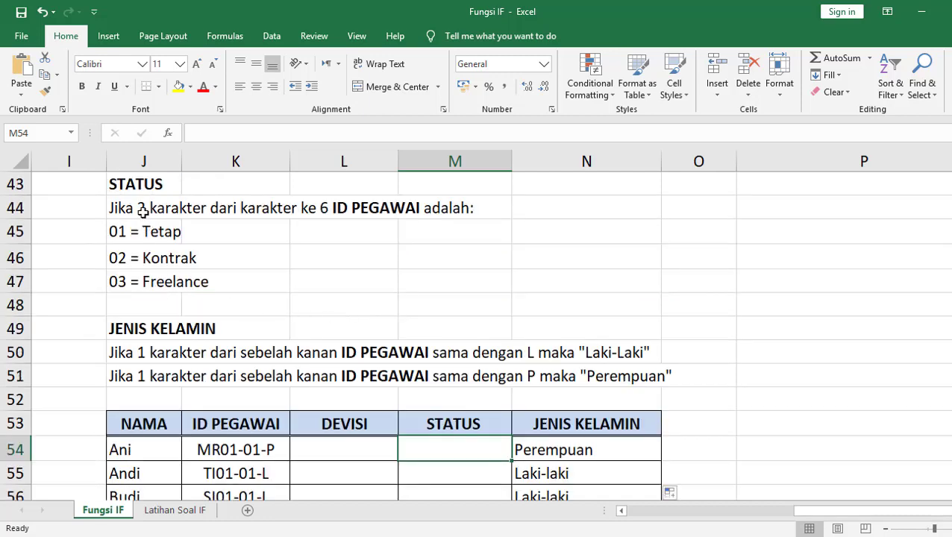
pyautogui.scroll(-1, 188, 379)
pyautogui.scroll(-1, 192, 381)
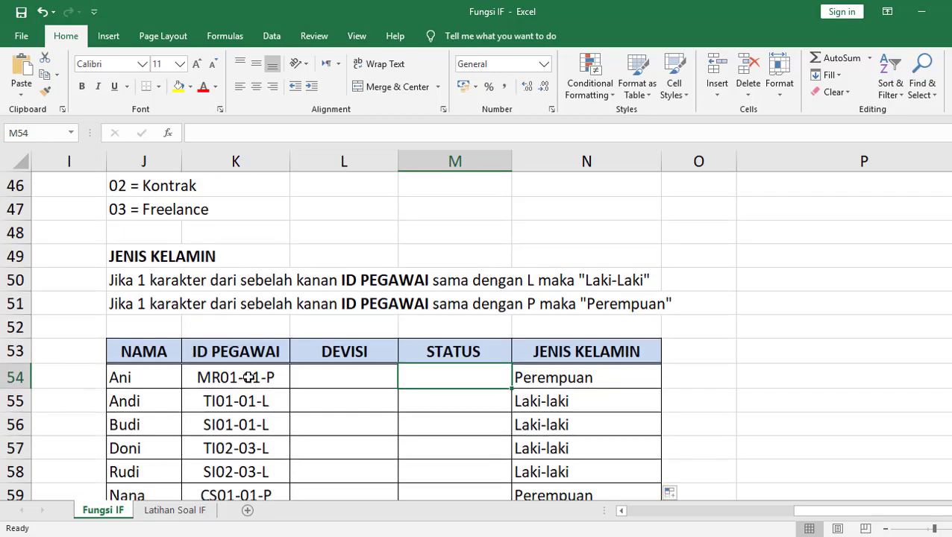
pyautogui.scroll(-1, 249, 457)
pyautogui.scroll(1, 295, 423)
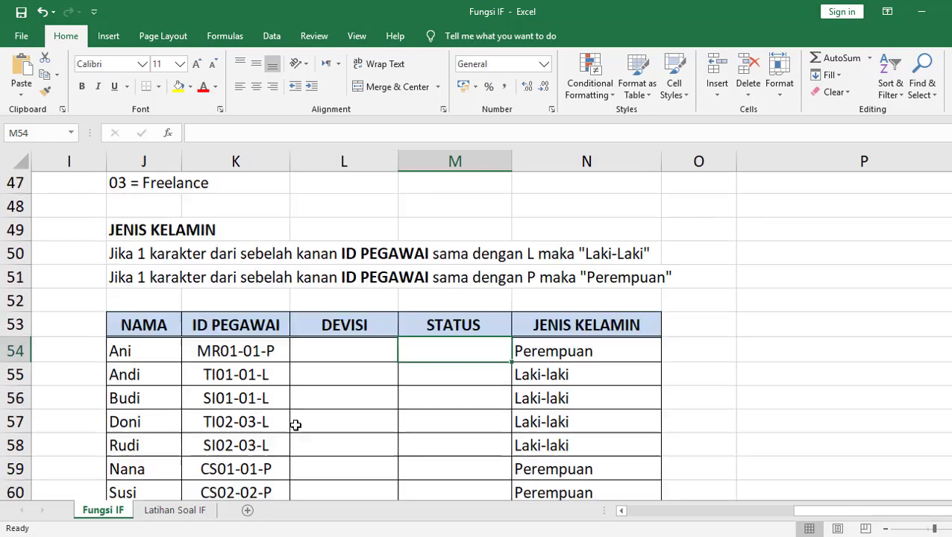
pyautogui.scroll(1, 398, 393)
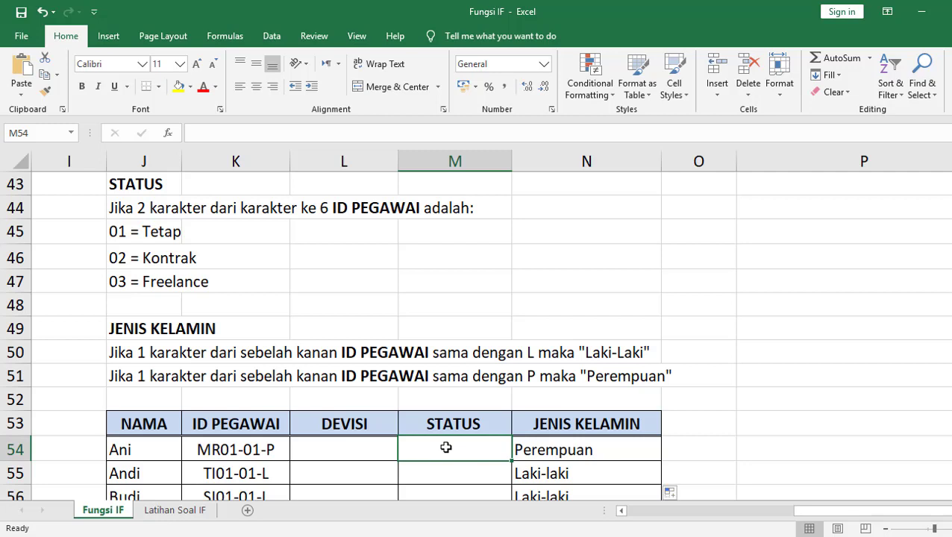
pyautogui.write('=MIN')
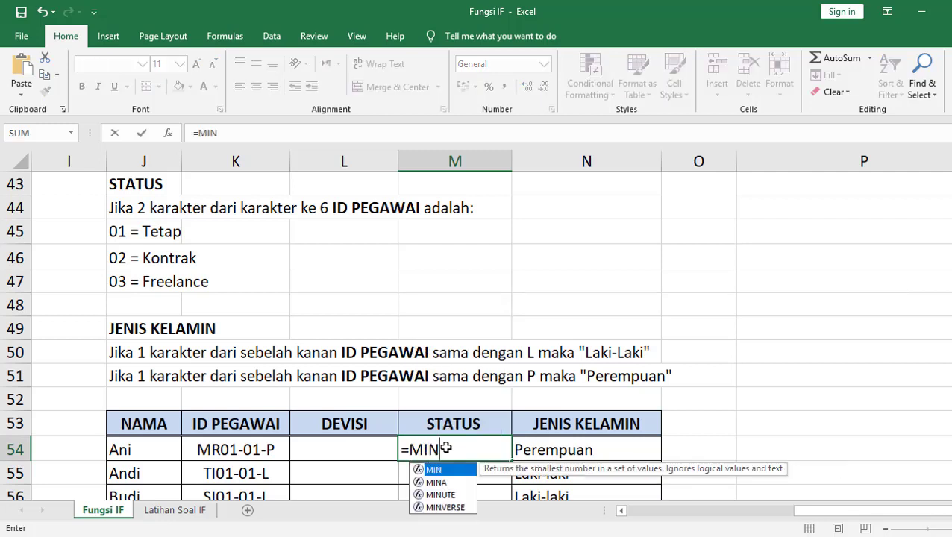
pyautogui.press('BackSpace')
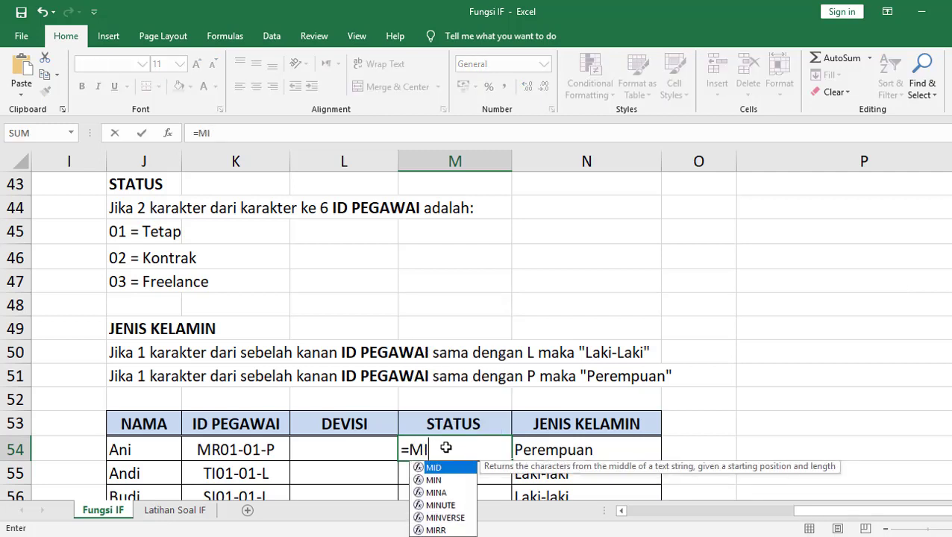
pyautogui.write('D(')
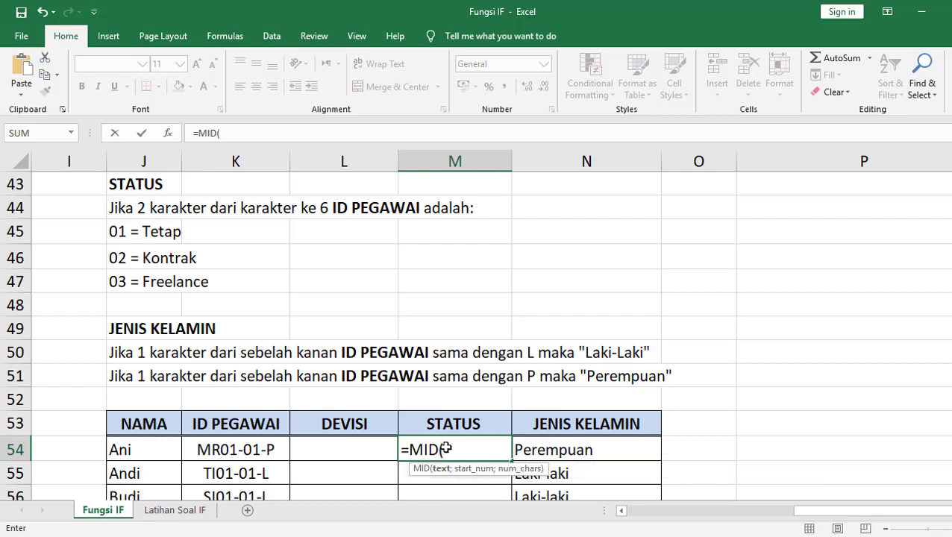
pyautogui.click(268, 449)
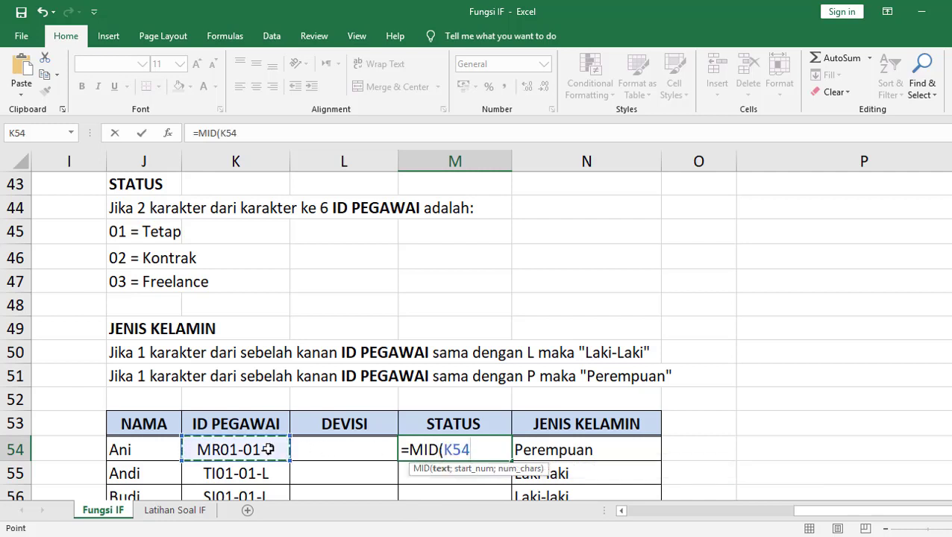
pyautogui.write(';')
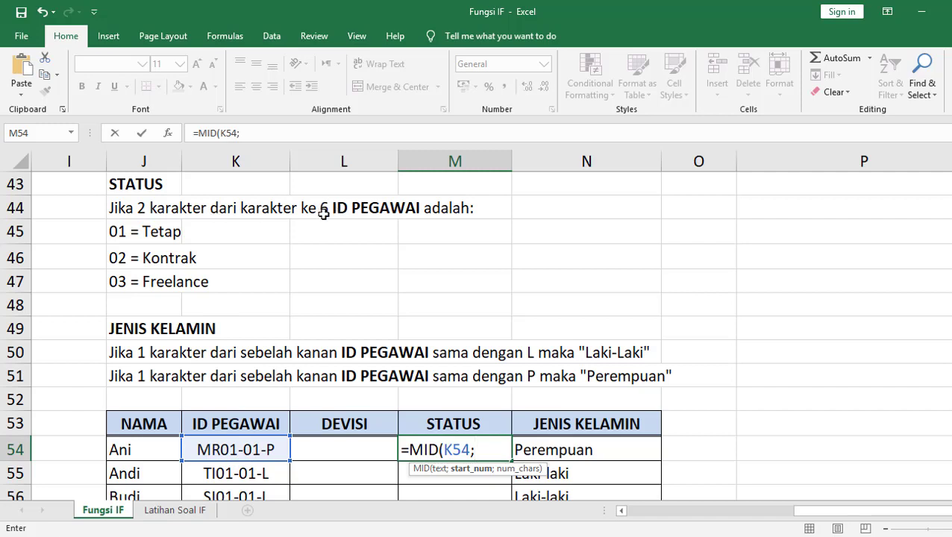
pyautogui.write('6')
pyautogui.write(';2')
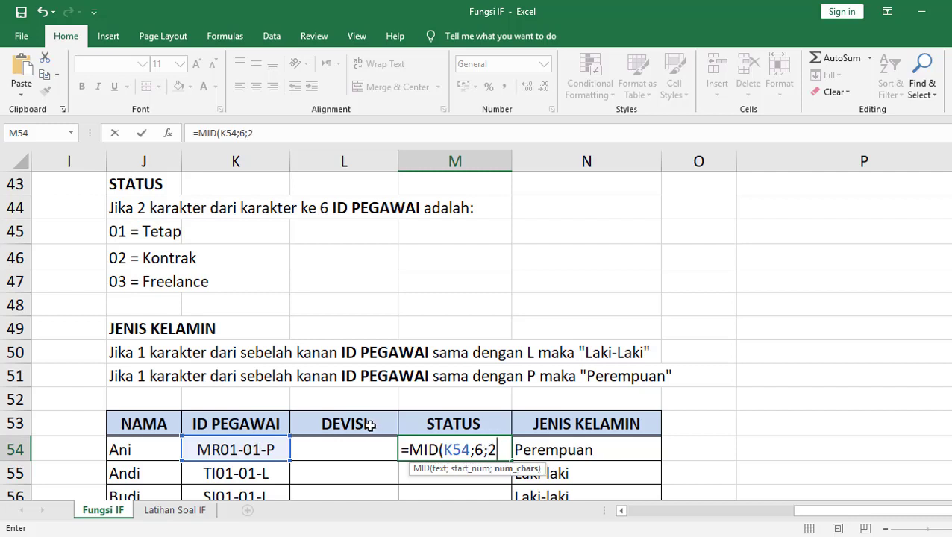
pyautogui.write(')')
# Commit =MID(K54;6;2) and fill it down M54:M60, giving 01, 01, 01, 03, 03, 01, 02
pyautogui.press('Return')
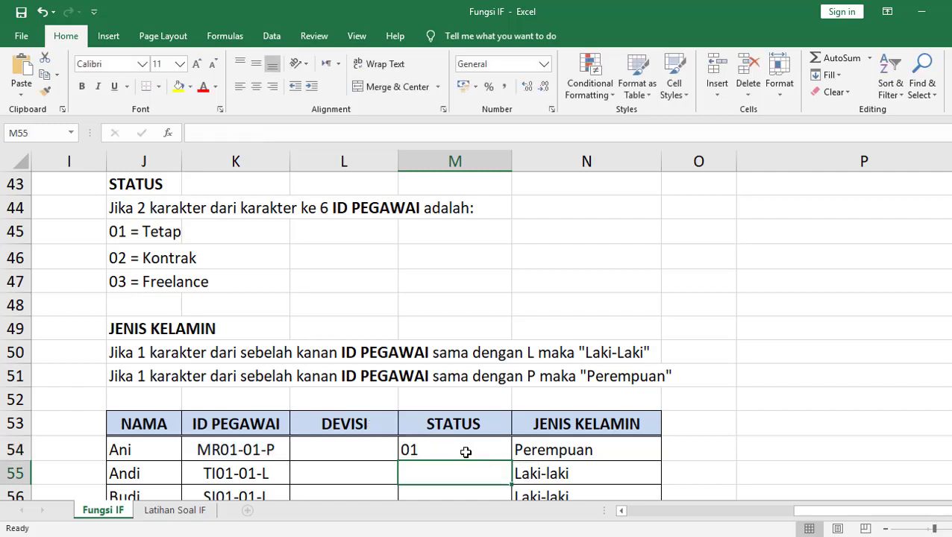
pyautogui.scroll(-1, 458, 440)
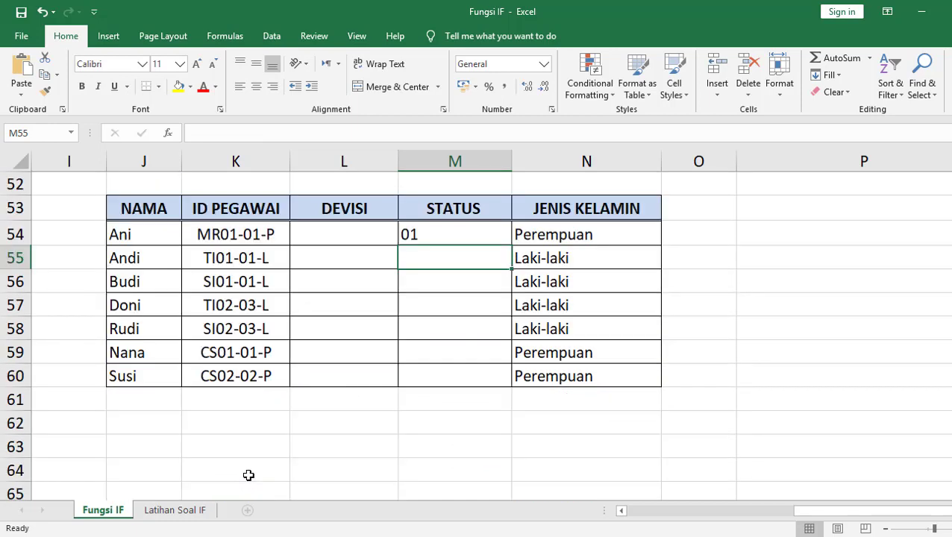
pyautogui.scroll(-2, 247, 469)
pyautogui.click(463, 231)
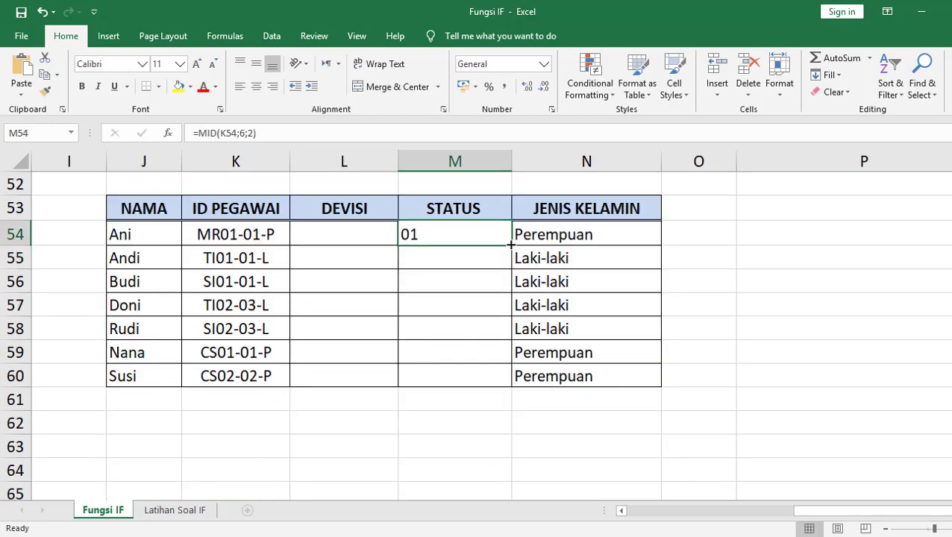
pyautogui.doubleClick(512, 246)
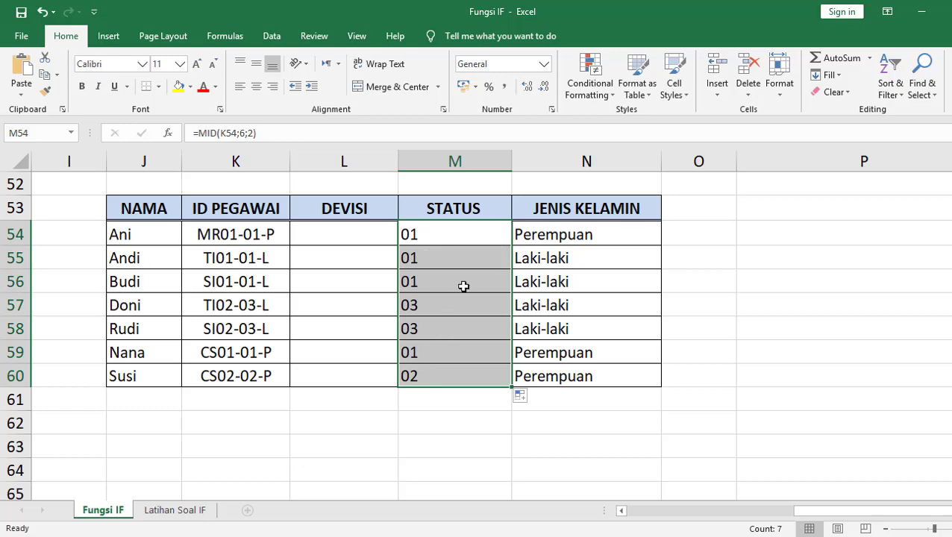
pyautogui.scroll(1, 446, 318)
pyautogui.scroll(2, 446, 318)
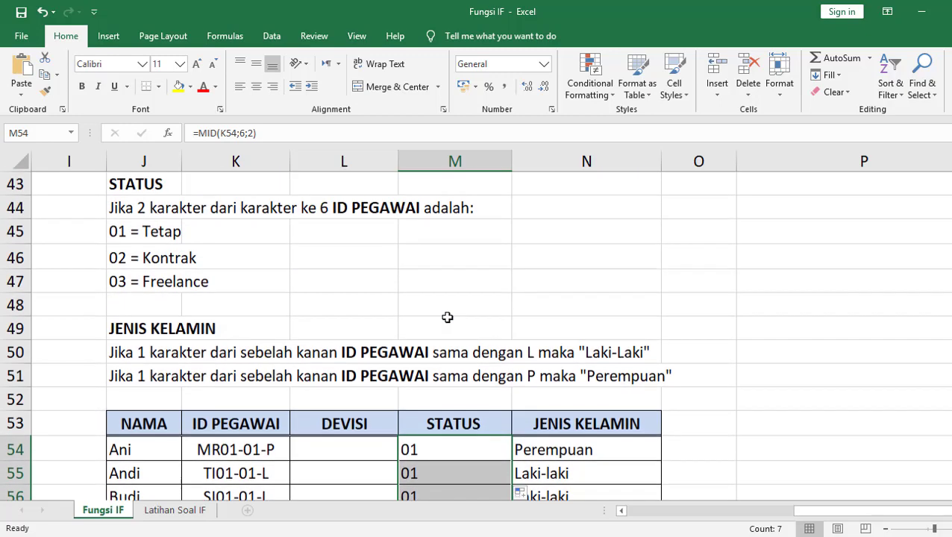
pyautogui.scroll(-1, 456, 401)
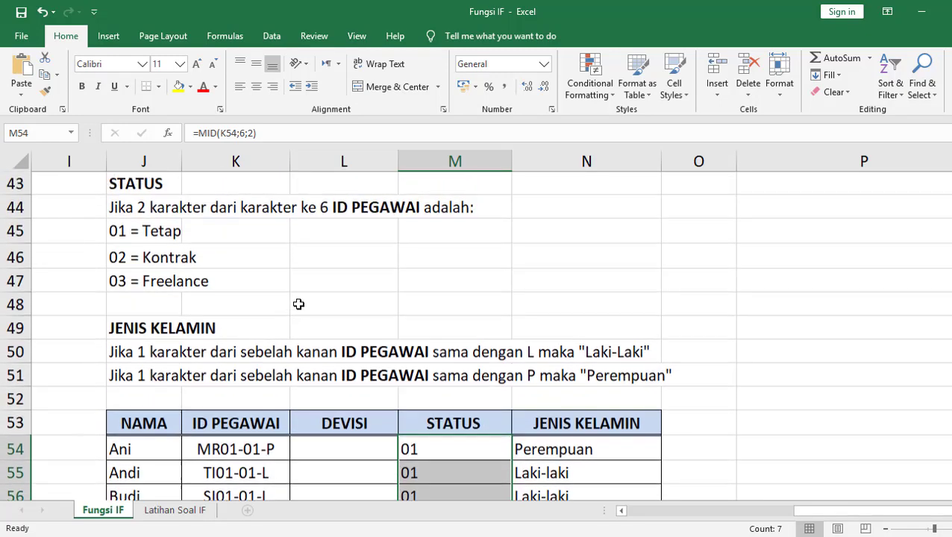
pyautogui.scroll(1, 299, 303)
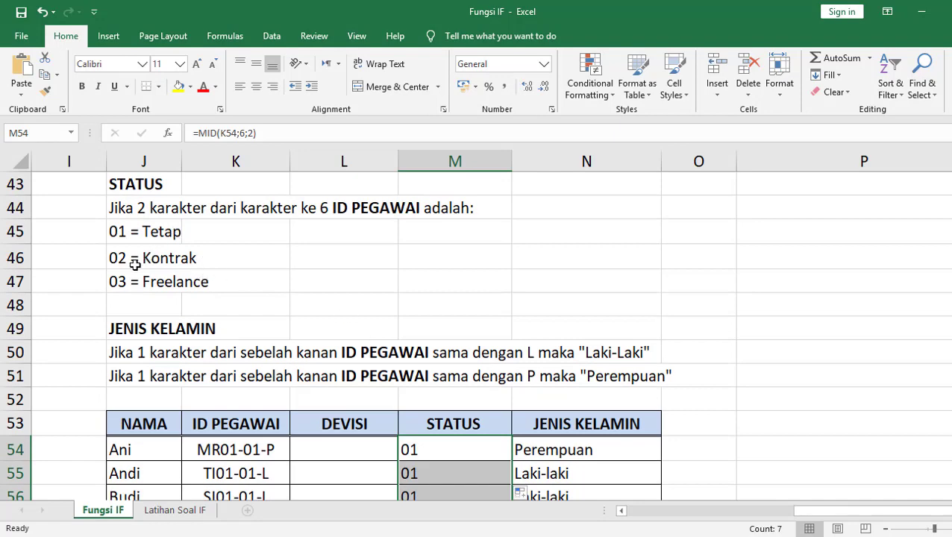
pyautogui.scroll(-1, 414, 475)
pyautogui.scroll(-2, 415, 476)
pyautogui.scroll(3, 408, 388)
# Insert IF( before MID(K54;6;2) in M54's formula to start the condition
pyautogui.doubleClick(436, 446)
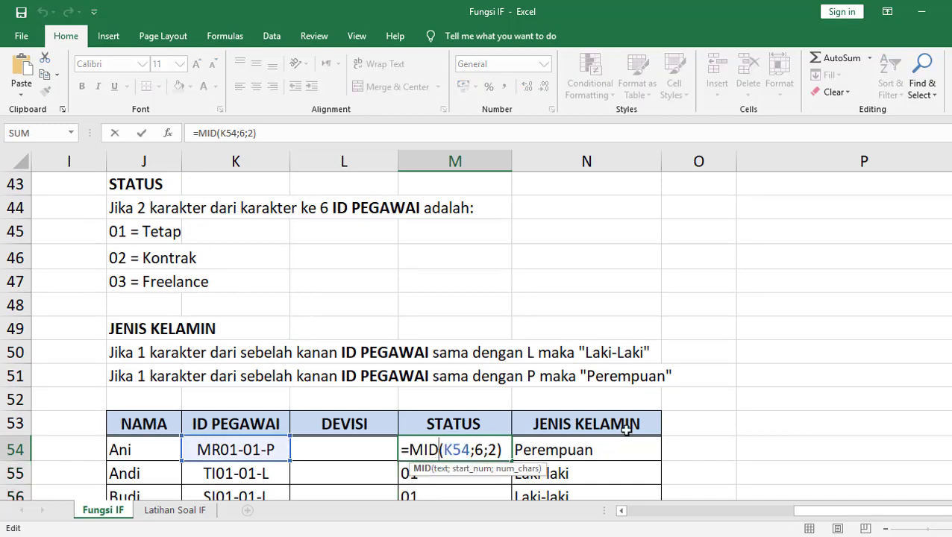
pyautogui.scroll(-1, 443, 413)
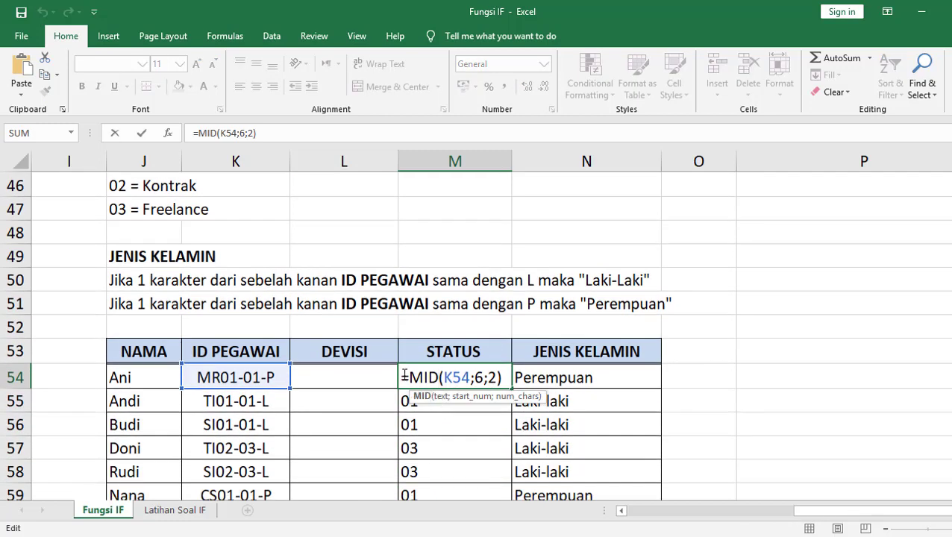
pyautogui.click(410, 374)
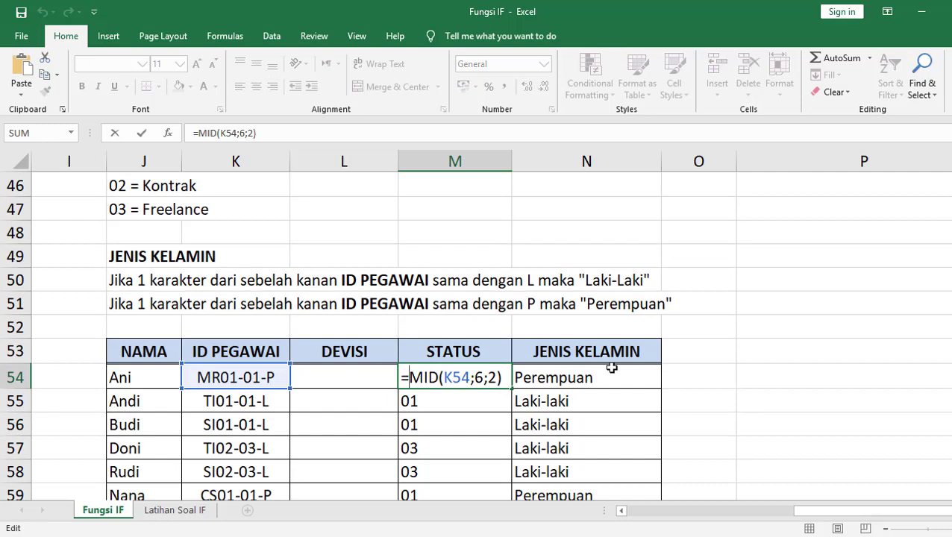
pyautogui.write('I')
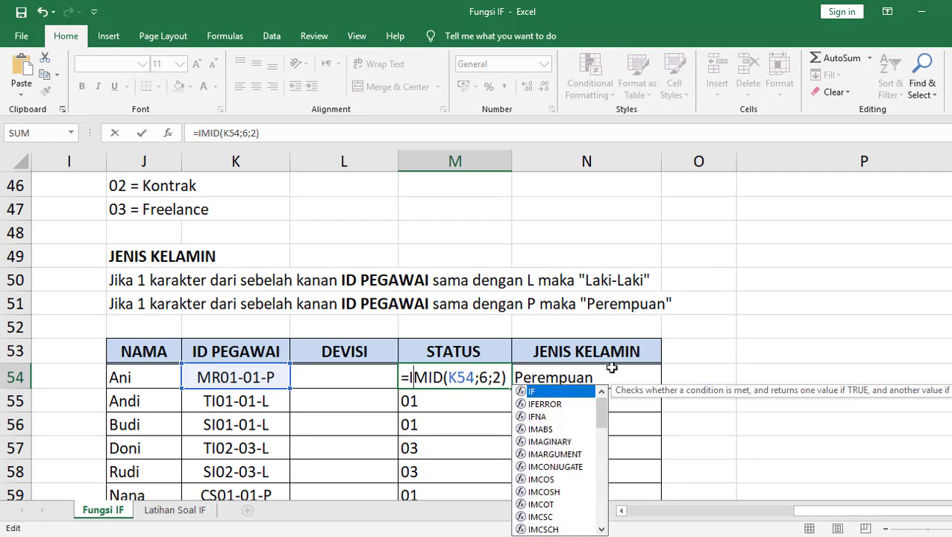
pyautogui.write('F(')
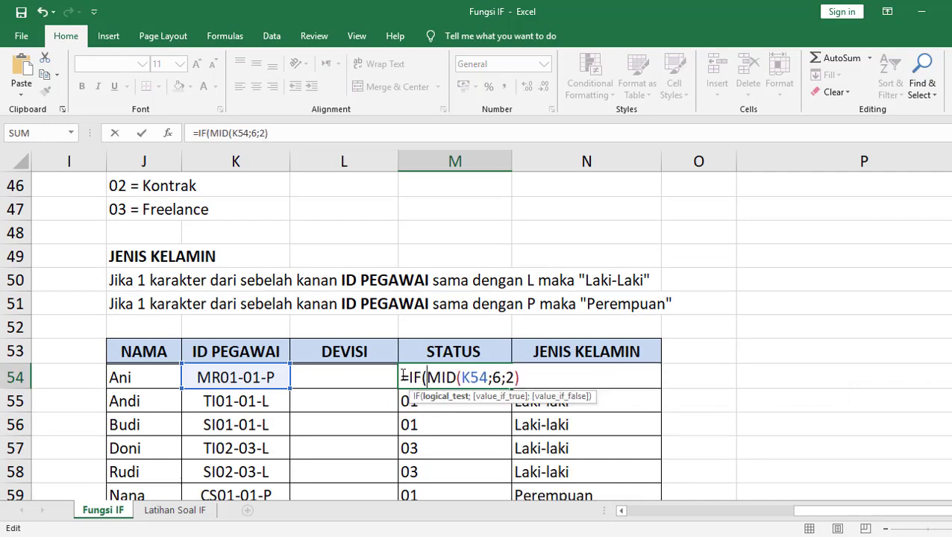
pyautogui.moveTo(427, 377); pyautogui.dragTo(554, 378)
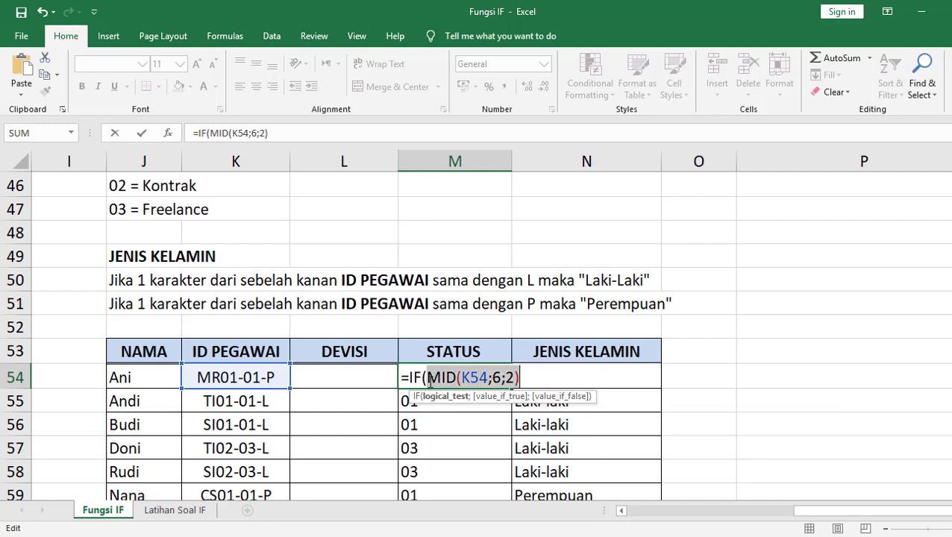
pyautogui.click(545, 377)
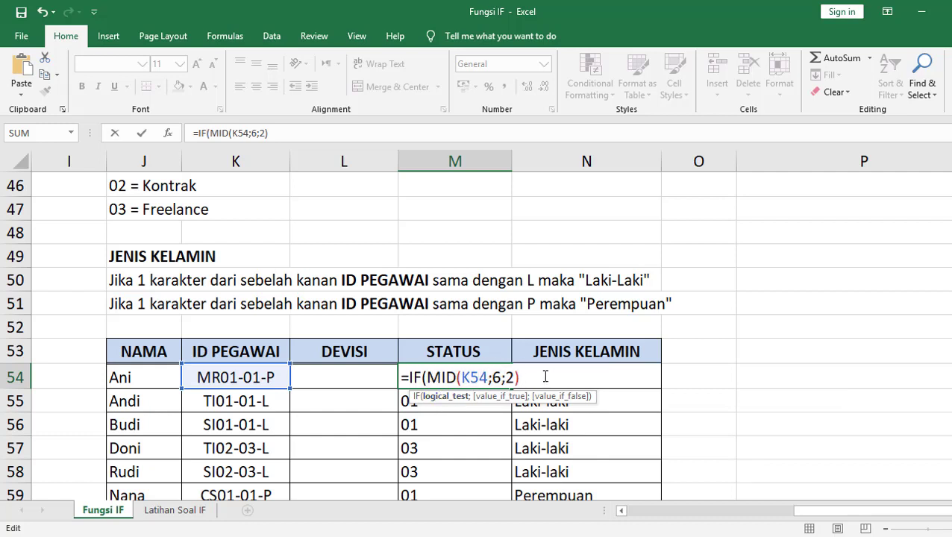
pyautogui.write(';')
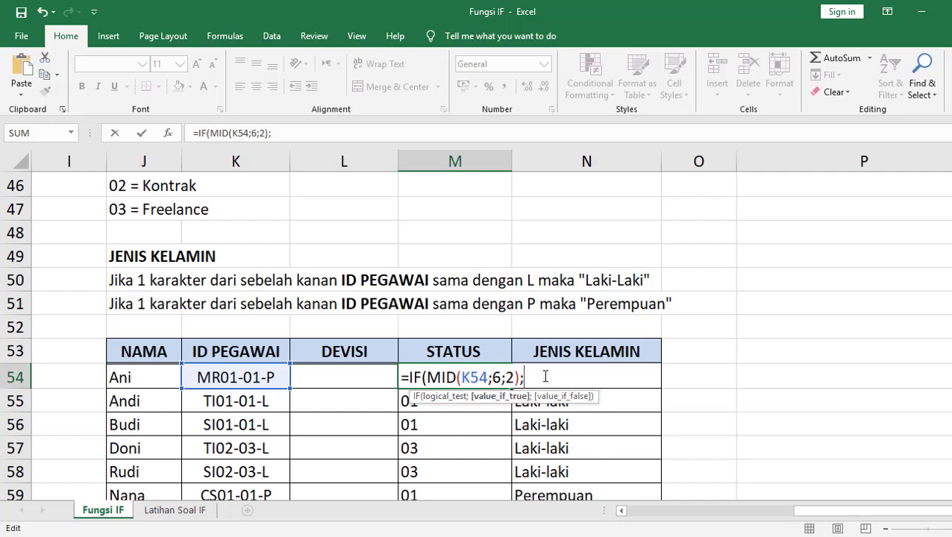
pyautogui.press('BackSpace')
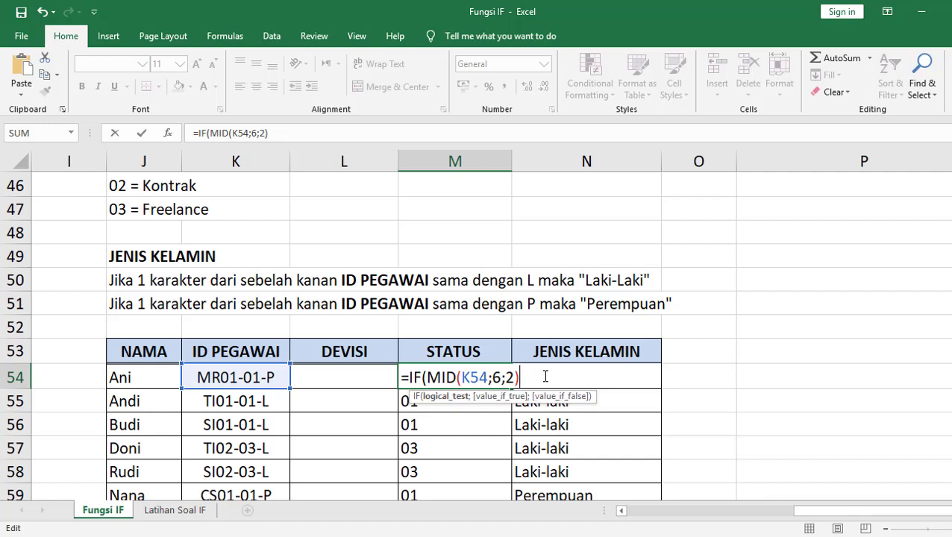
# Add the test ="01" with result "Tetap", checking the STATUS rules above
pyautogui.scroll(1, 333, 335)
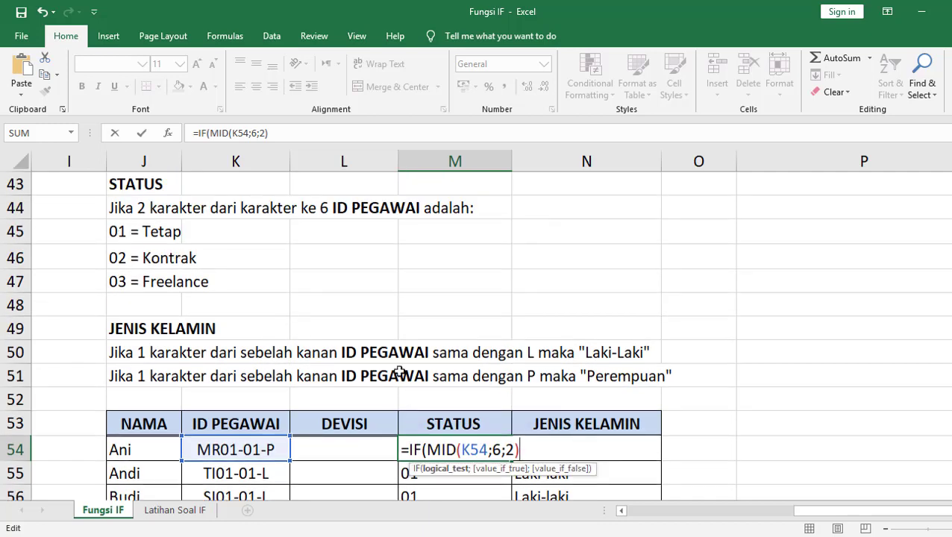
pyautogui.write('="')
pyautogui.write('01')
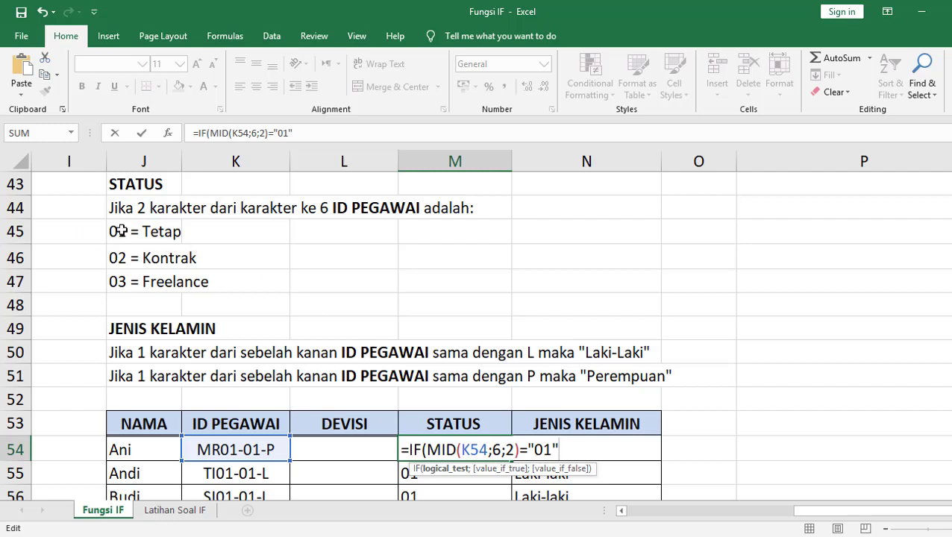
pyautogui.scroll(-1, 481, 413)
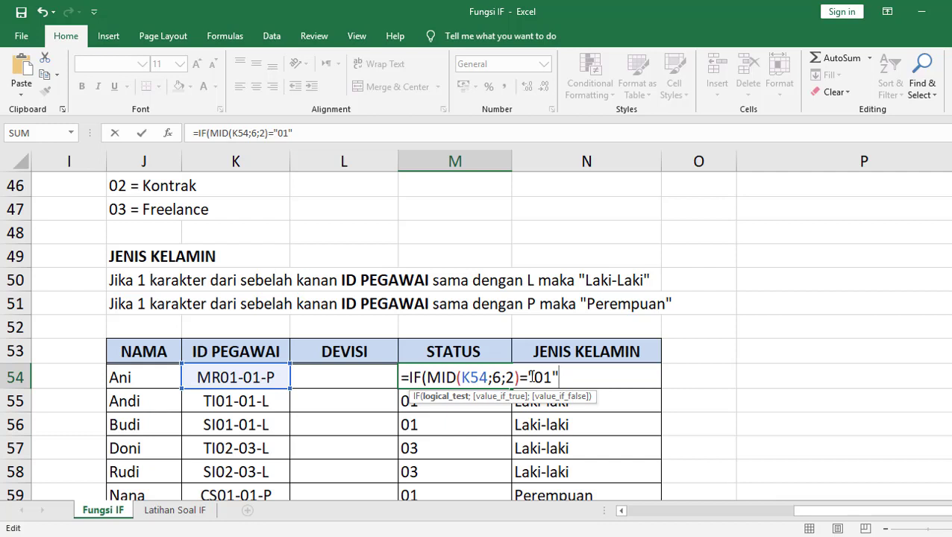
pyautogui.write(';')
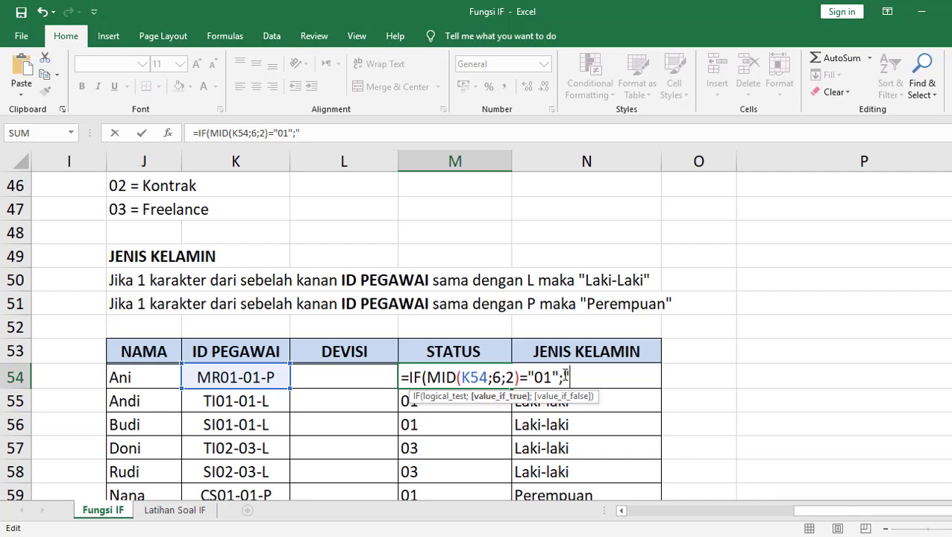
pyautogui.write('"Teta')
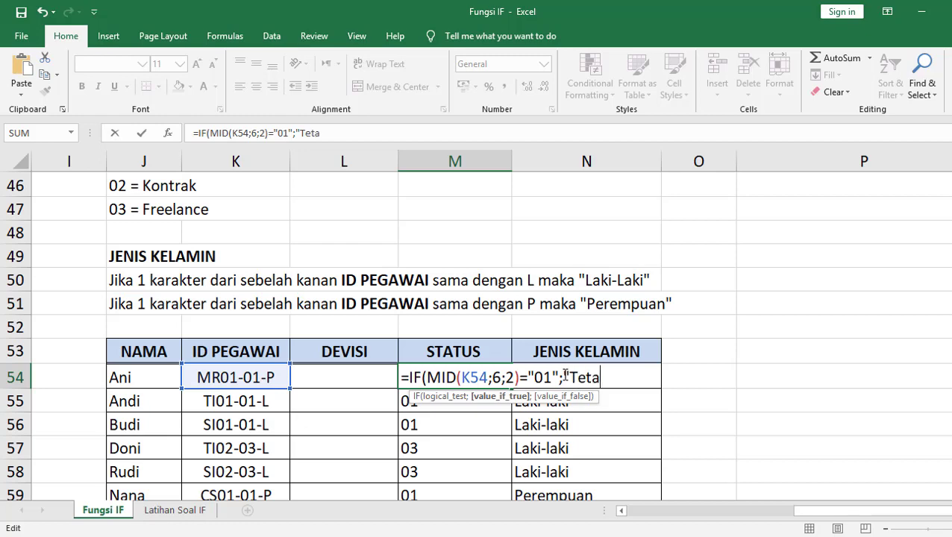
pyautogui.write('p')
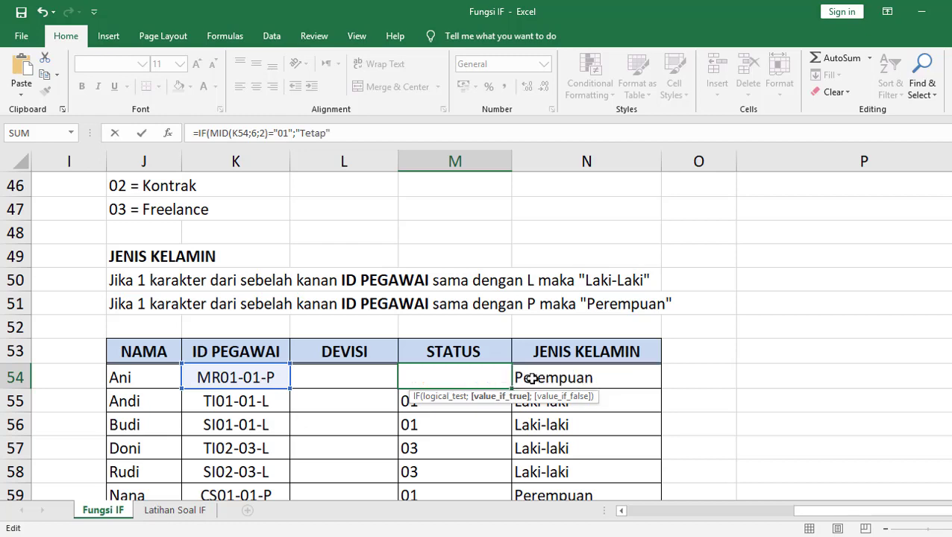
pyautogui.scroll(1, 403, 403)
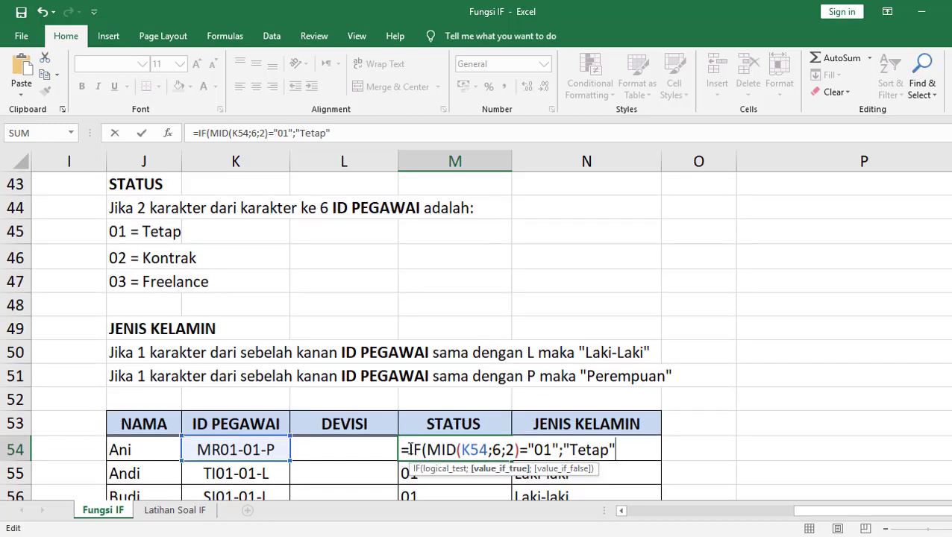
# Paste a copy of the first IF clause after a semicolon and change its code to "02"
pyautogui.moveTo(408, 449); pyautogui.dragTo(619, 448)
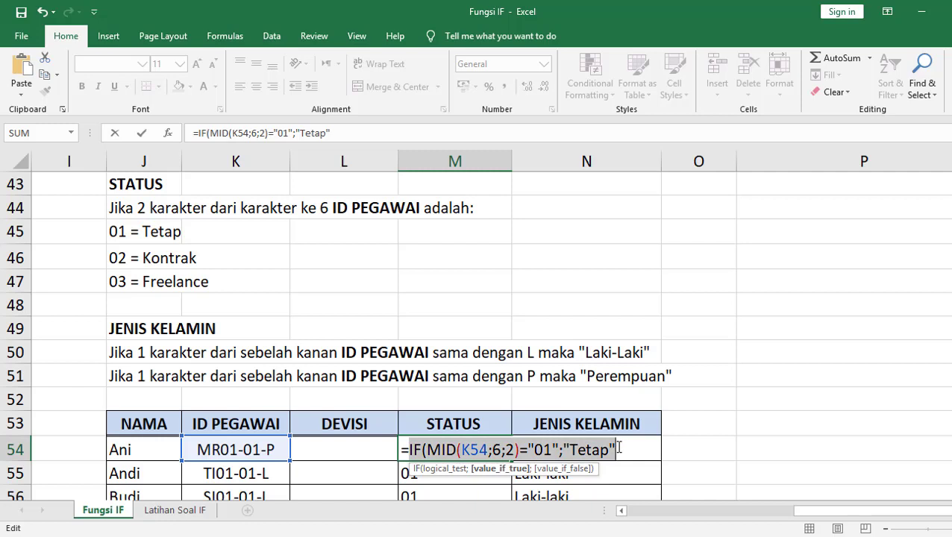
pyautogui.click(619, 448)
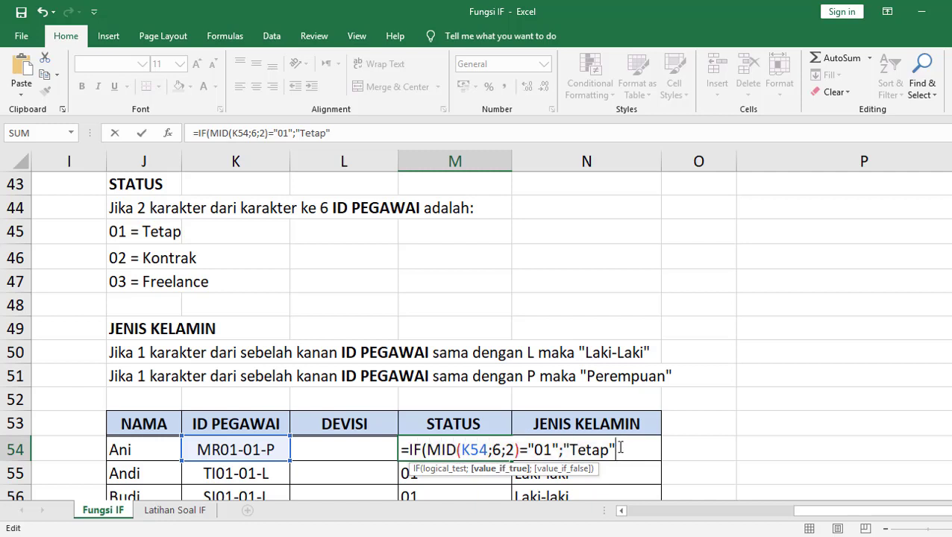
pyautogui.write(';')
pyautogui.hotkey('ctrl', 'v')
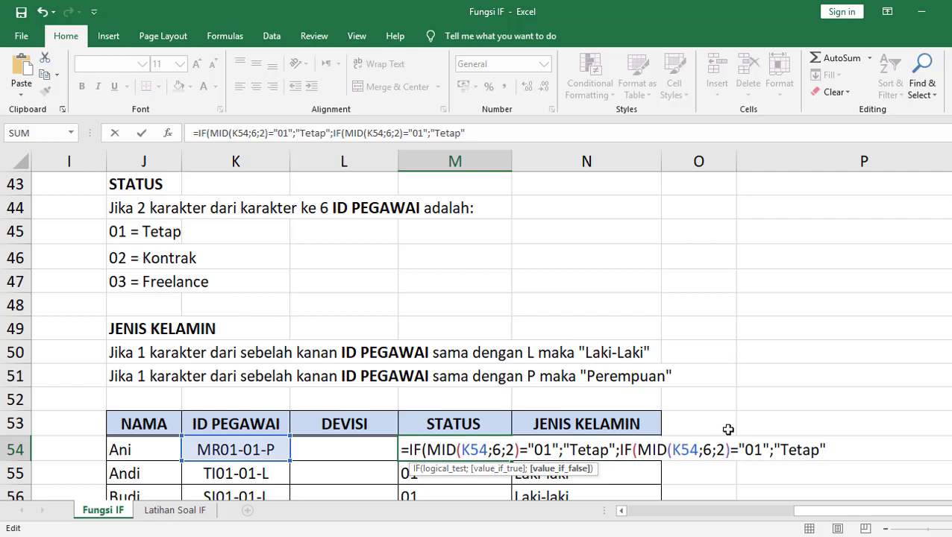
pyautogui.click(762, 450)
pyautogui.press('BackSpace')
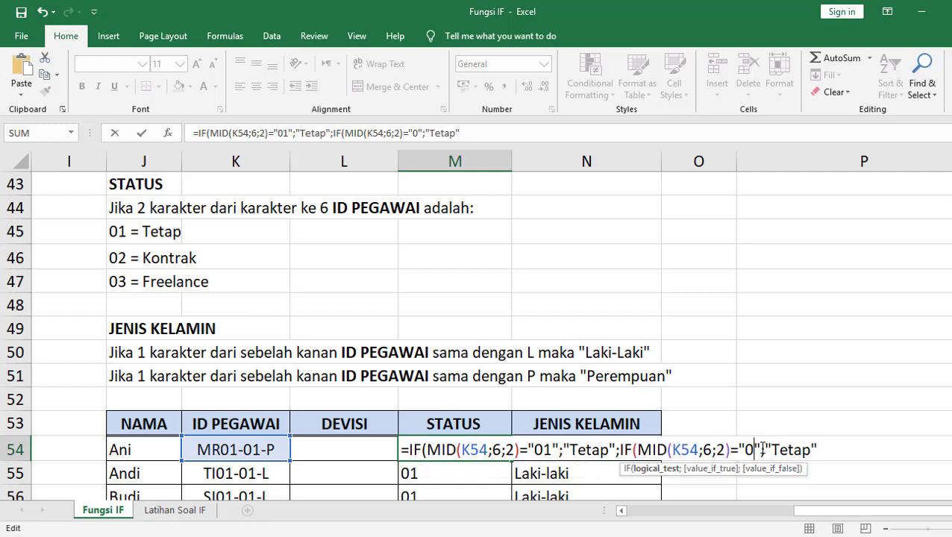
pyautogui.write('2')
# Change the second result to Kontrak, add "Freelance" as the fallback, and commit the formula
pyautogui.click(820, 448)
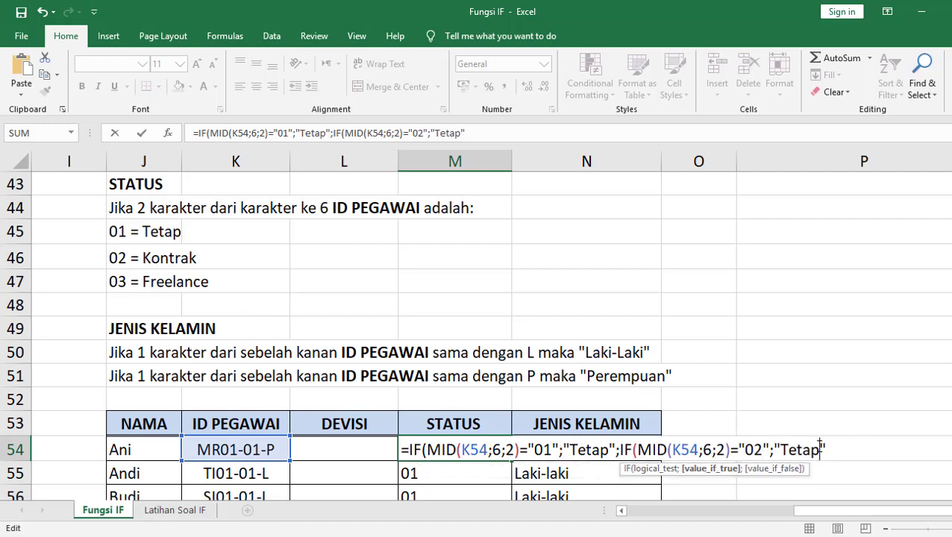
pyautogui.press('BackSpace')
pyautogui.press('BackSpace')
pyautogui.press('BackSpace')
pyautogui.press('BackSpace')
pyautogui.press('BackSpace')
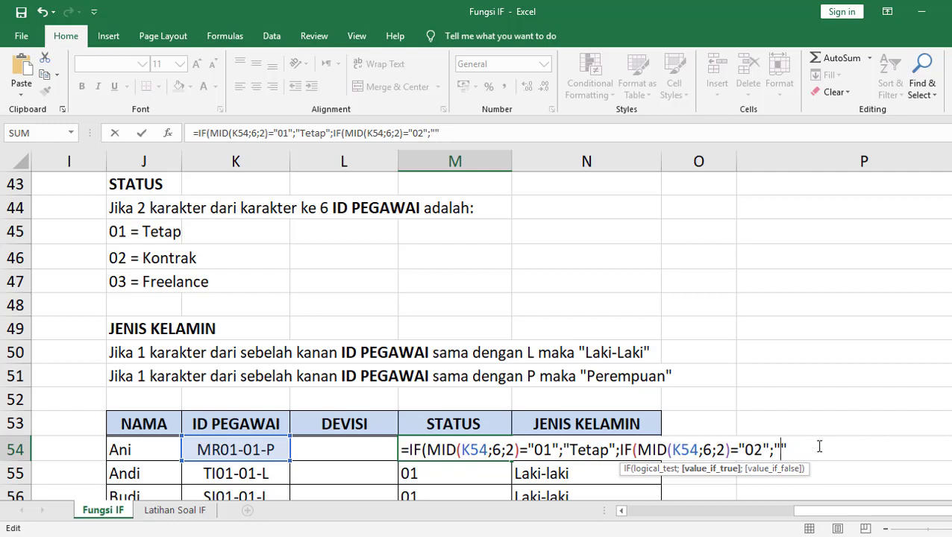
pyautogui.write('Kontrak')
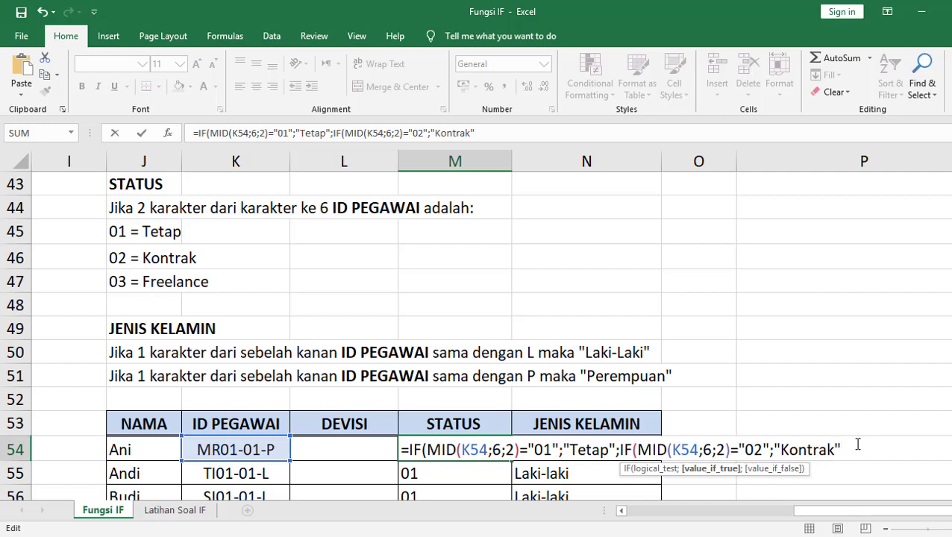
pyautogui.write(';"')
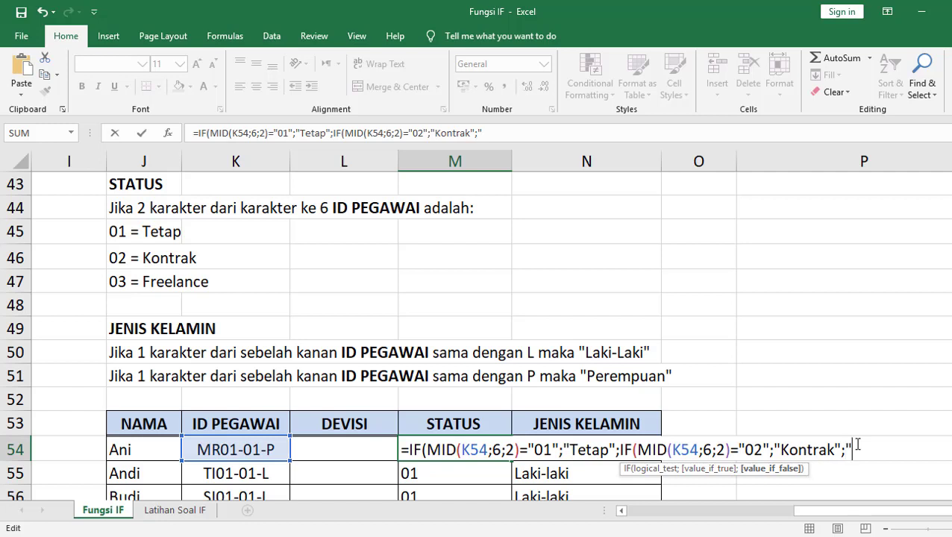
pyautogui.write('Free')
pyautogui.write('lance"')
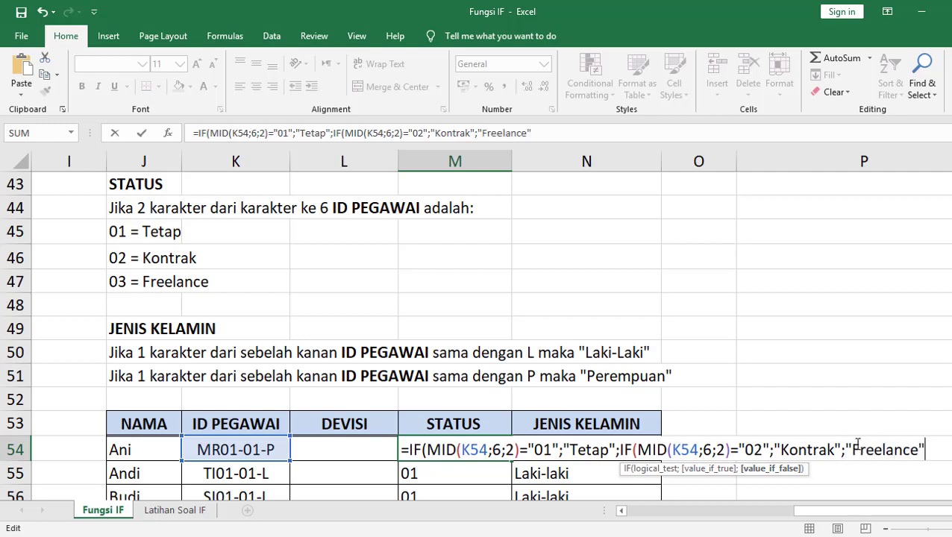
pyautogui.write('))')
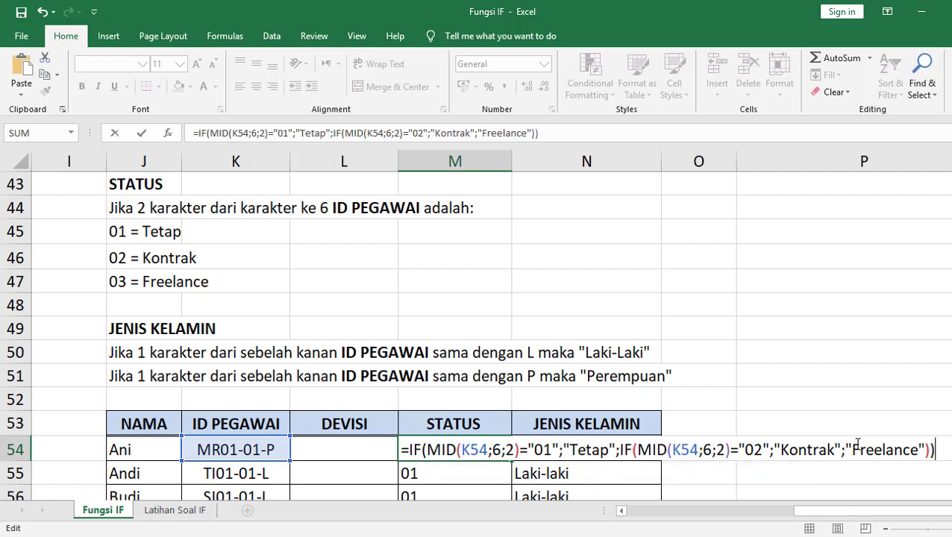
pyautogui.press('Return')
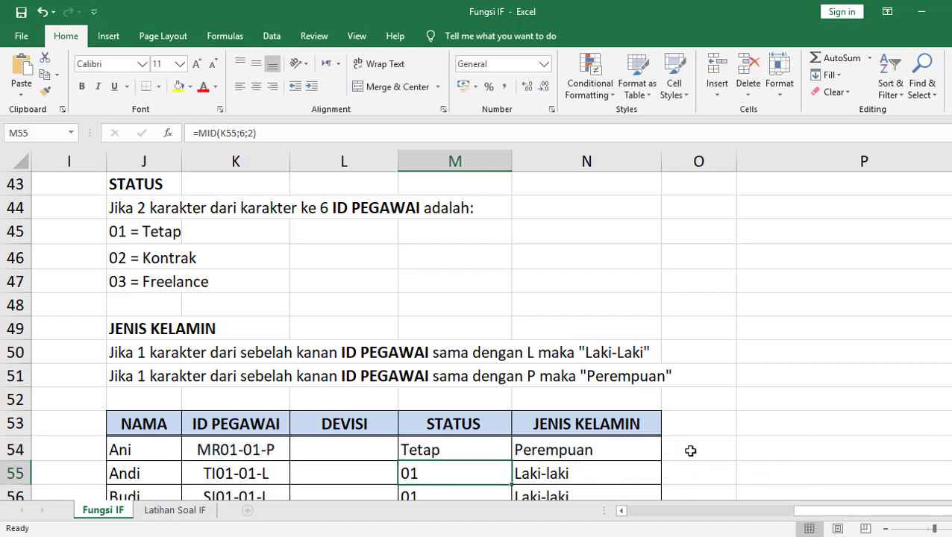
# Fill M54's STATUS formula down to M60 so each employee shows Tetap, Kontrak or Freelance
pyautogui.scroll(-1, 294, 346)
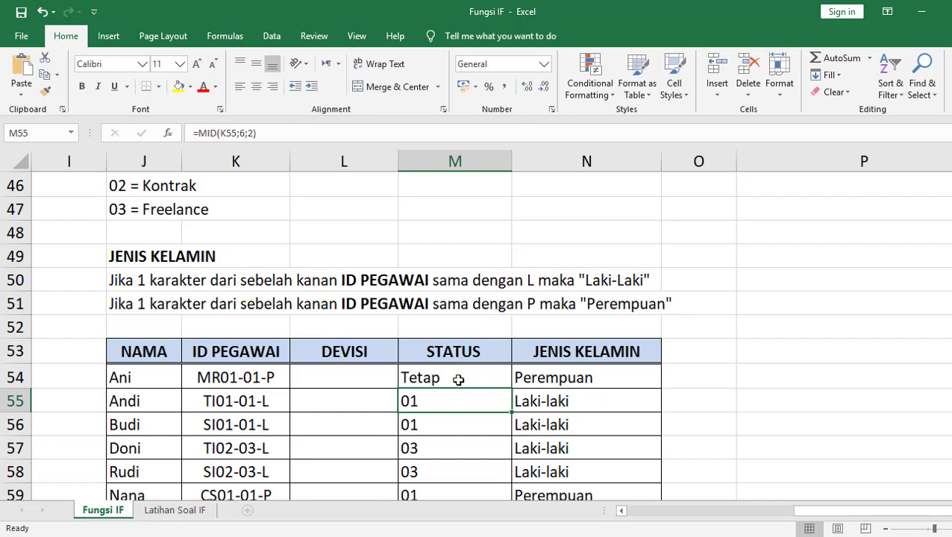
pyautogui.click(458, 380)
pyautogui.moveTo(512, 389); pyautogui.dragTo(512, 461)
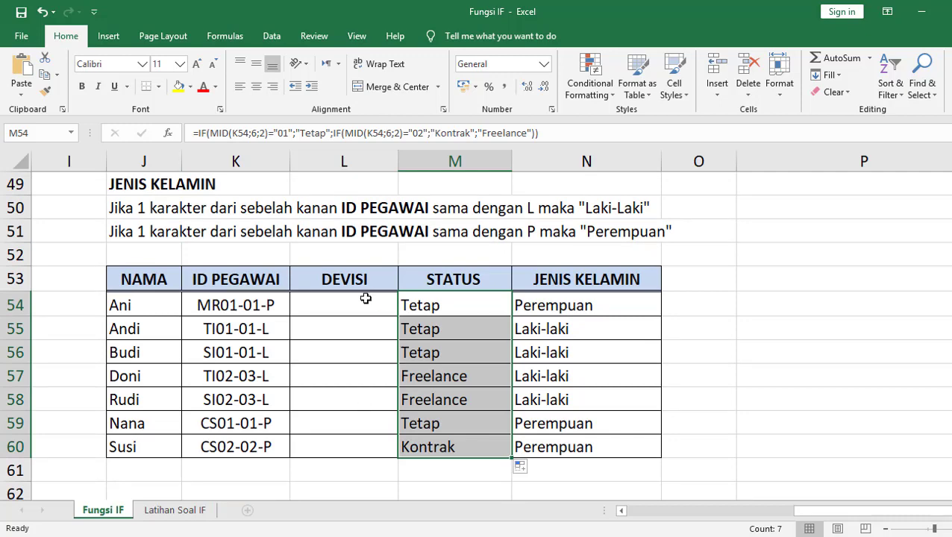
pyautogui.scroll(1, 360, 299)
pyautogui.scroll(4, 298, 343)
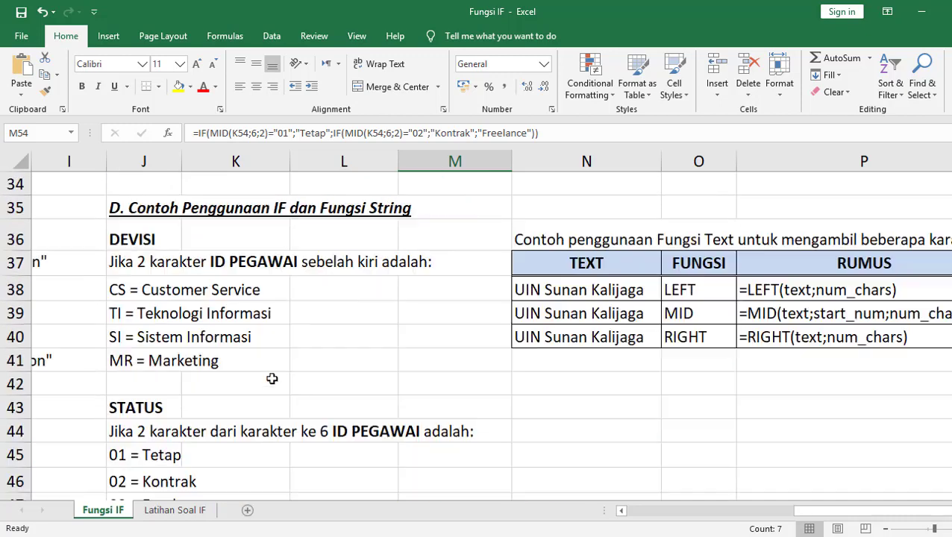
pyautogui.scroll(1, 254, 313)
pyautogui.scroll(-1, 158, 345)
pyautogui.scroll(-1, 183, 305)
pyautogui.scroll(-1, 311, 389)
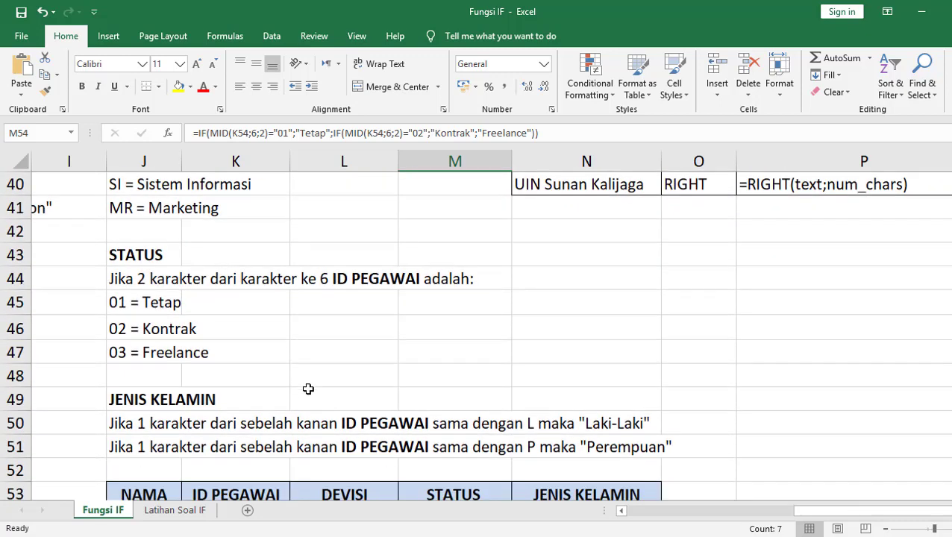
pyautogui.scroll(-1, 326, 411)
# Select Ani's DEVISI cell L54
pyautogui.click(336, 442)
pyautogui.scroll(3, 181, 297)
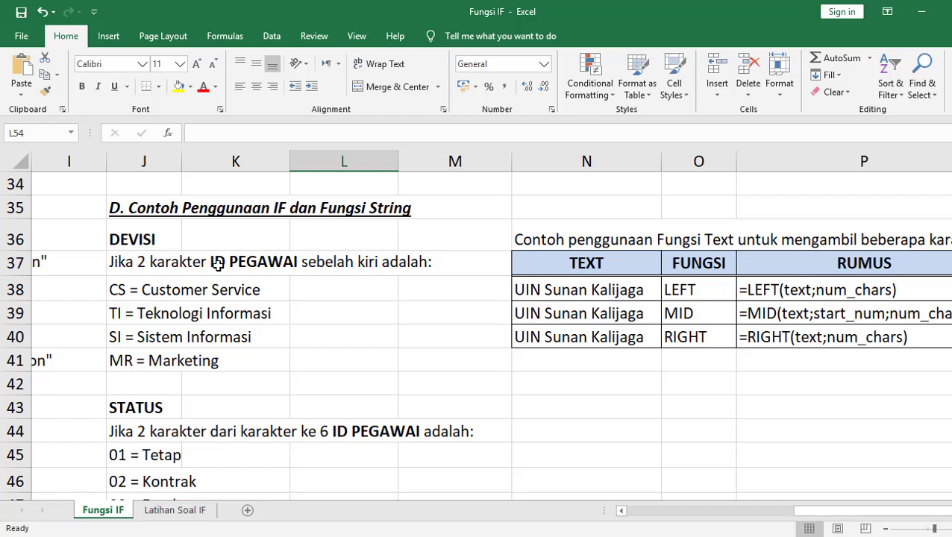
pyautogui.scroll(-3, 371, 265)
pyautogui.scroll(-1, 371, 270)
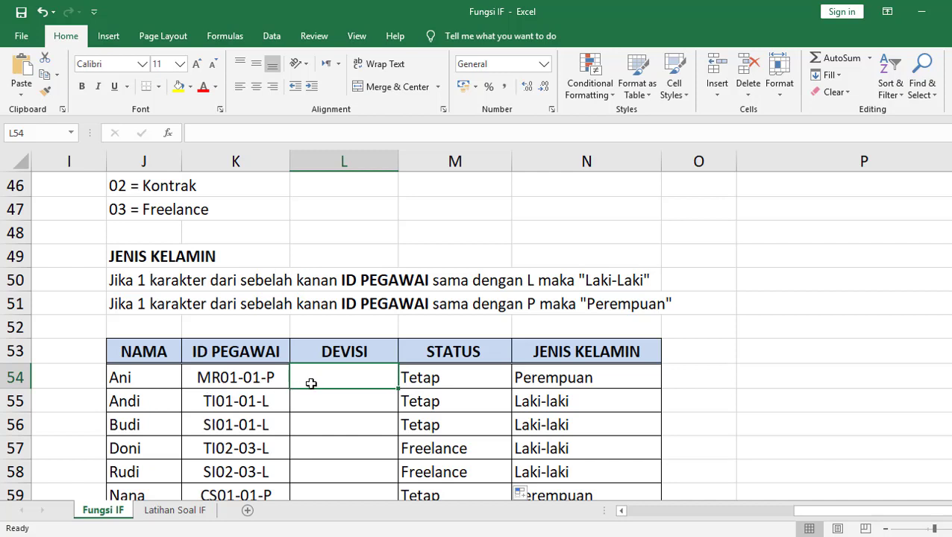
# Enter =LEFT(K54;2) in L54 to take the first two characters of the ID PEGAWAI
pyautogui.write('=L')
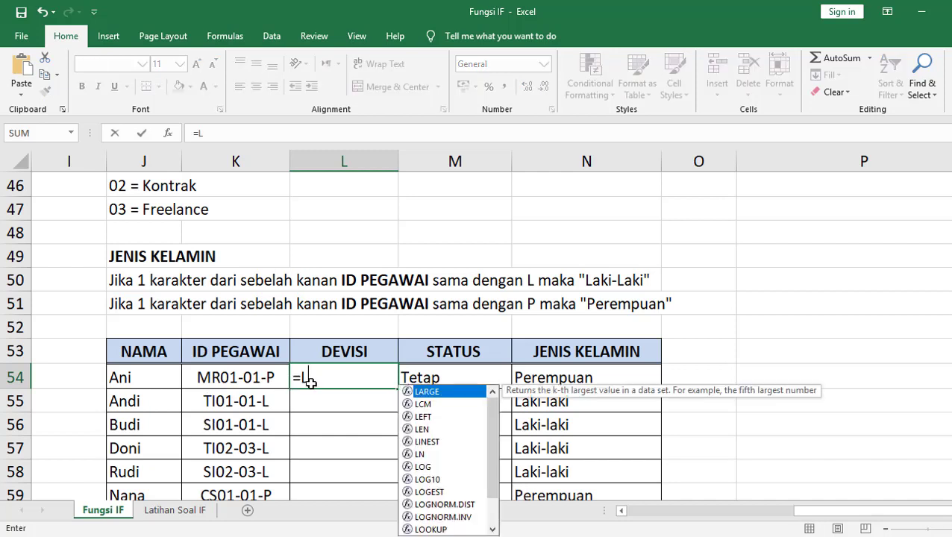
pyautogui.write('E')
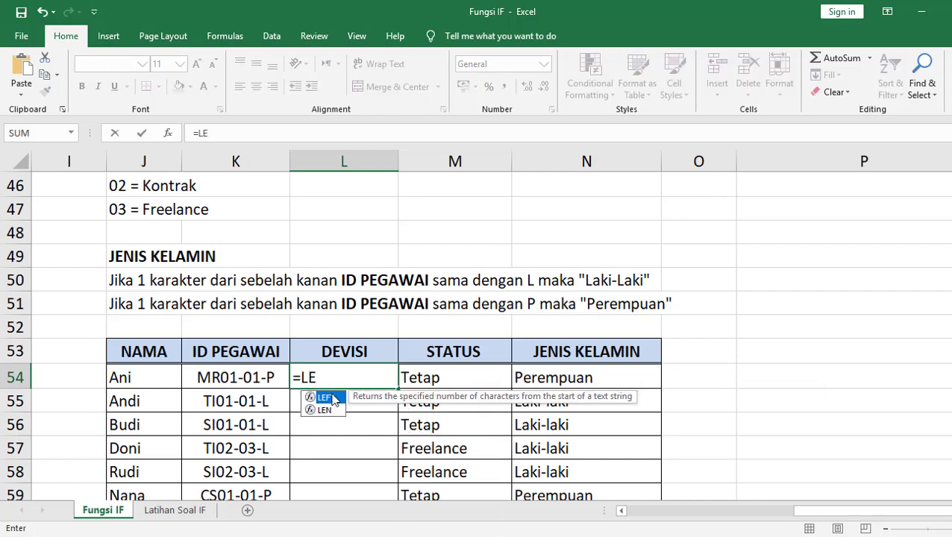
pyautogui.doubleClick(326, 397)
pyautogui.click(235, 378)
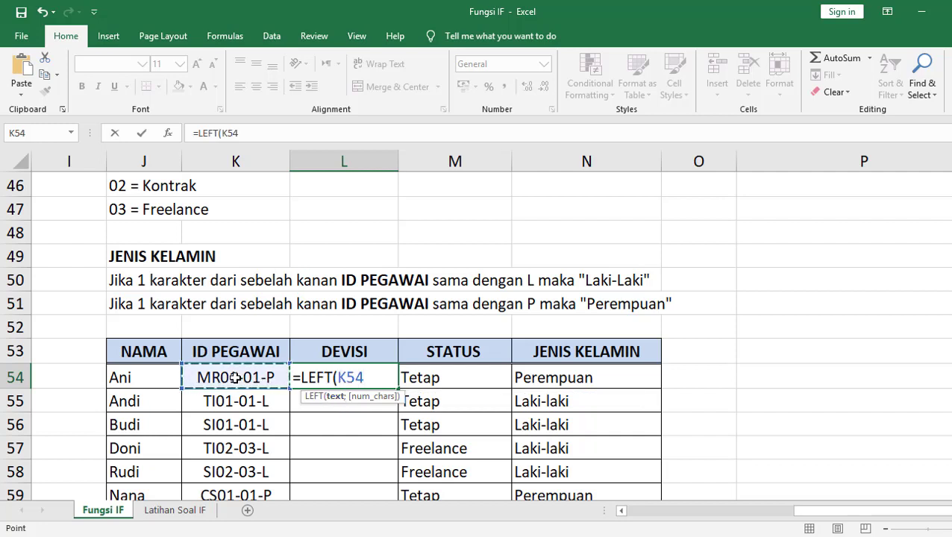
pyautogui.write(';2')
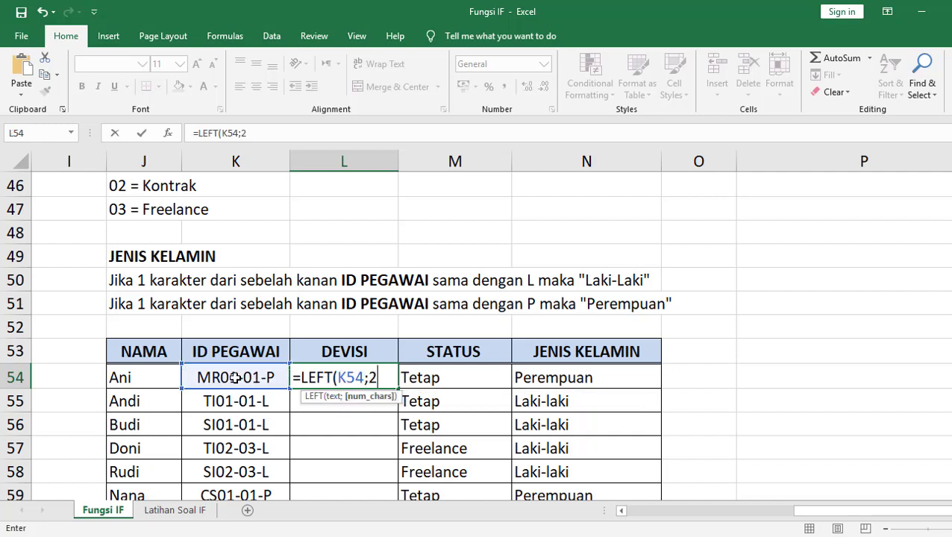
pyautogui.write(')')
pyautogui.press('Return')
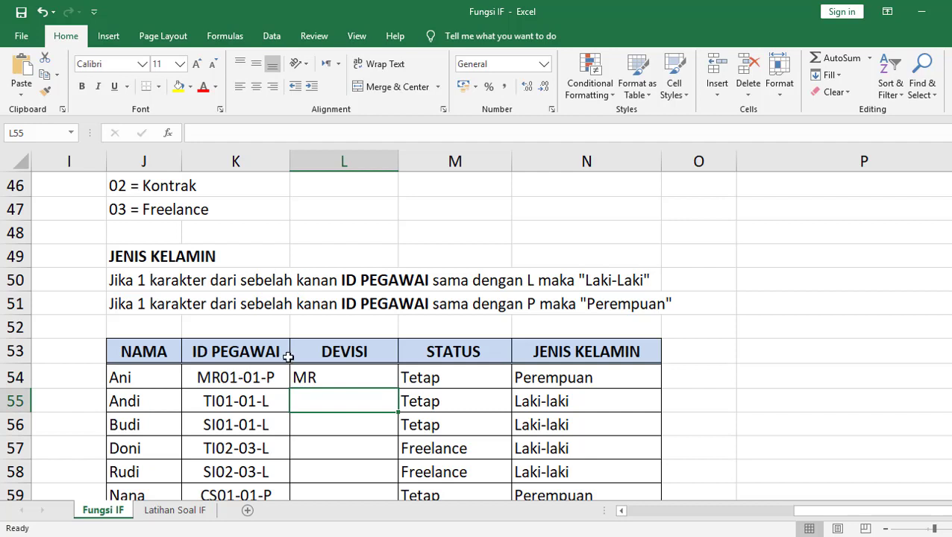
# Copy the LEFT formula down to L60, giving MR, TI, SI, TI, SI, CS, CS
pyautogui.scroll(-2, 289, 355)
pyautogui.click(328, 237)
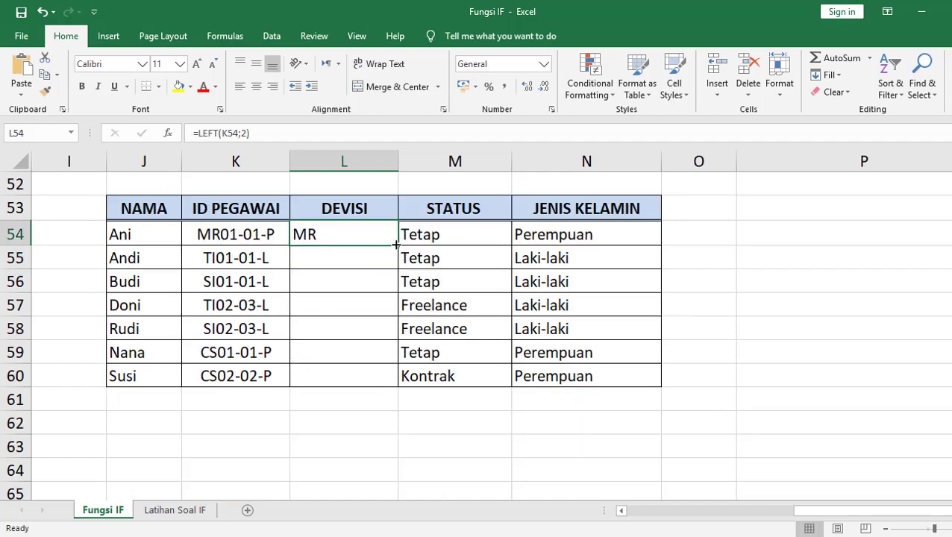
pyautogui.doubleClick(396, 246)
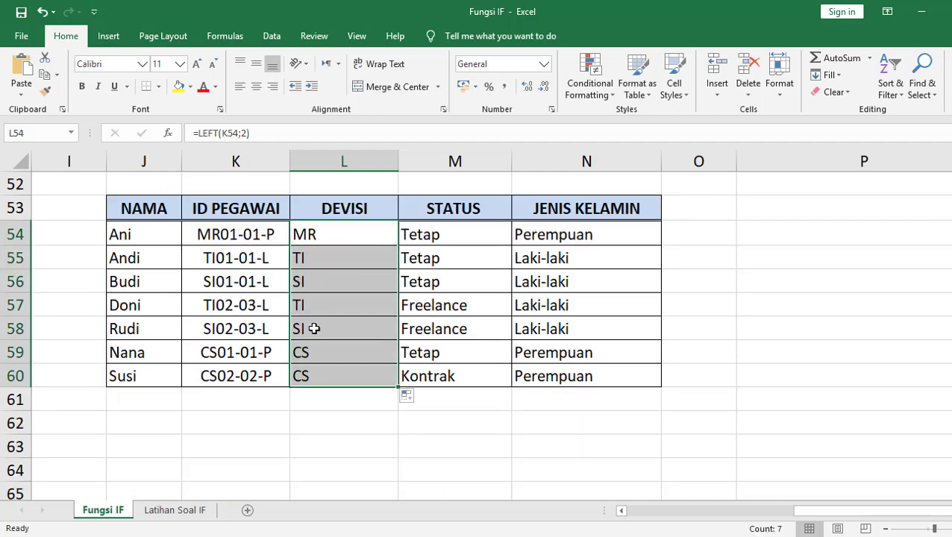
pyautogui.click(318, 237)
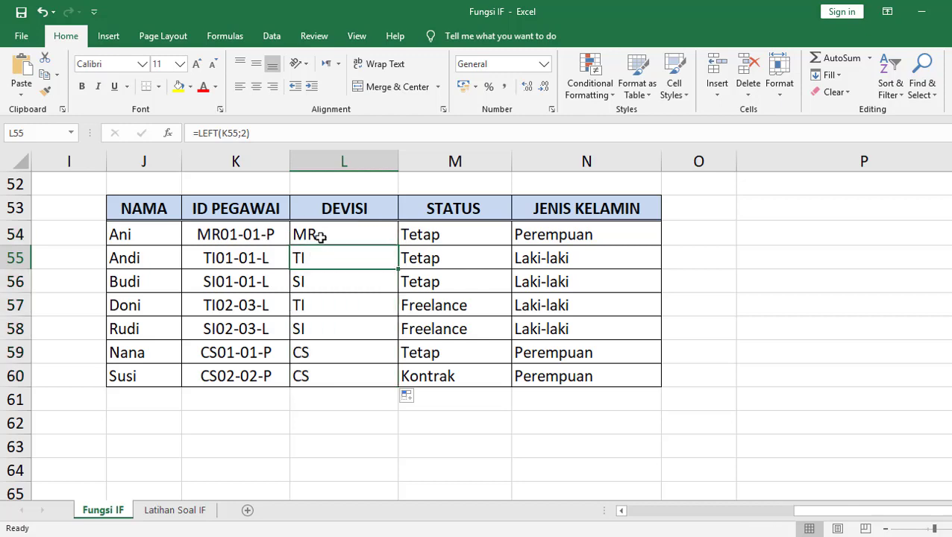
pyautogui.scroll(1, 323, 283)
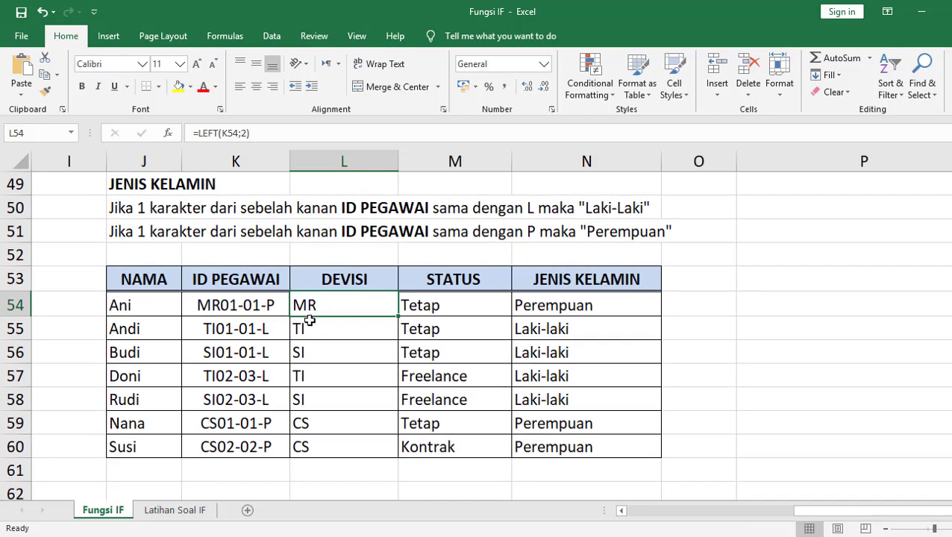
pyautogui.scroll(4, 313, 320)
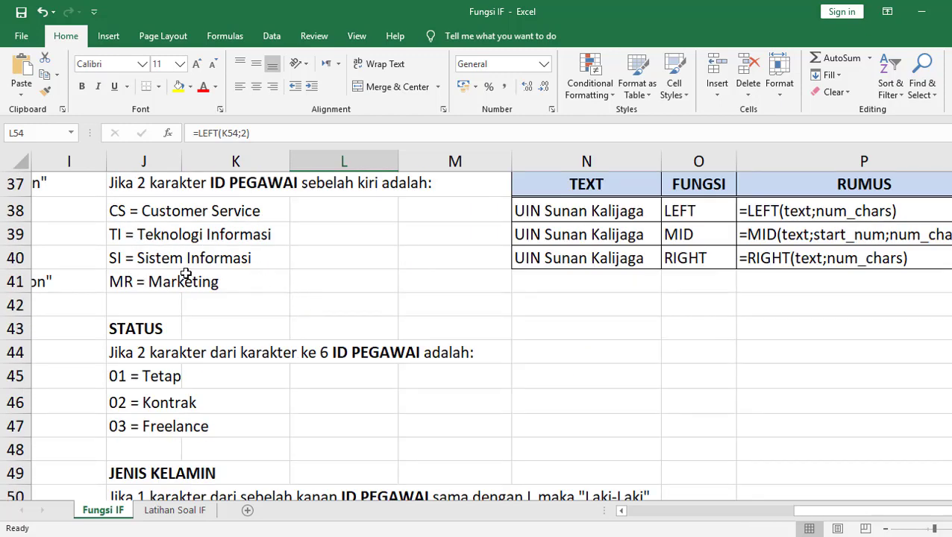
pyautogui.scroll(-4, 190, 283)
pyautogui.scroll(5, 263, 316)
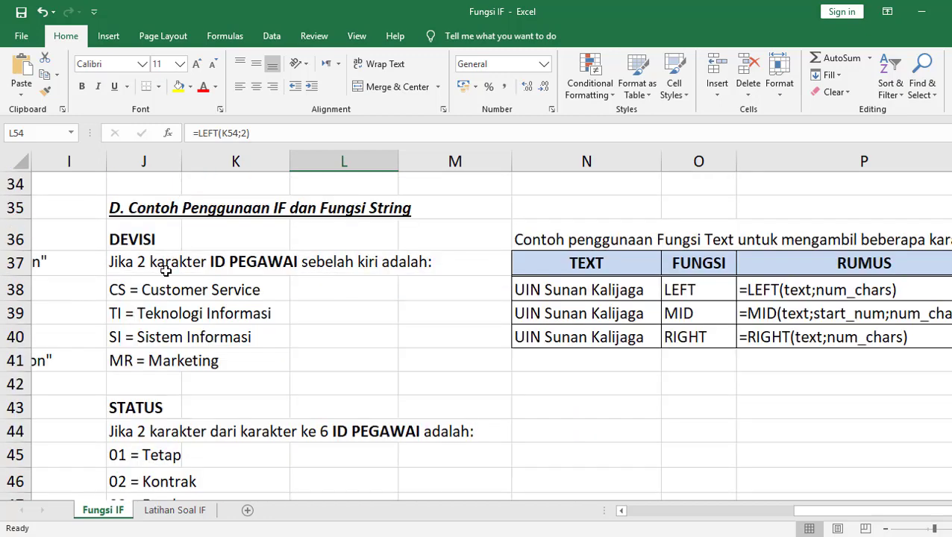
pyautogui.scroll(-5, 276, 326)
pyautogui.scroll(3, 314, 376)
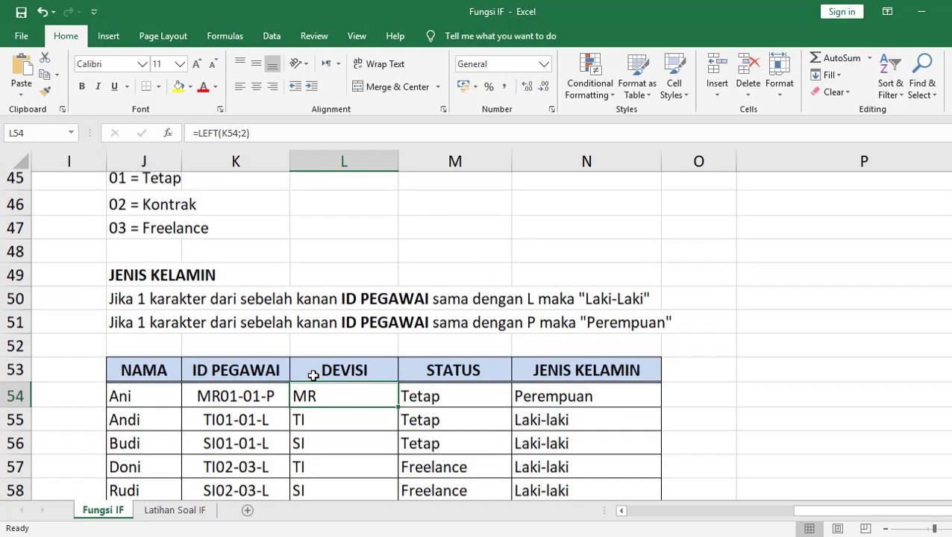
pyautogui.scroll(-1, 180, 238)
pyautogui.scroll(-1, 243, 298)
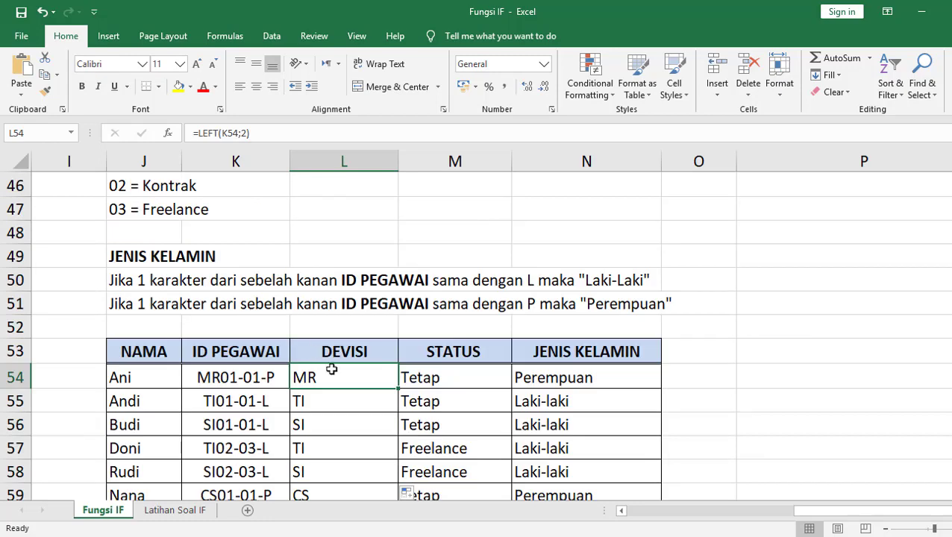
# Wrap L54's LEFT in an IF returning "Customer Service" when the ID starts with CS
pyautogui.doubleClick(327, 378)
pyautogui.click(301, 377)
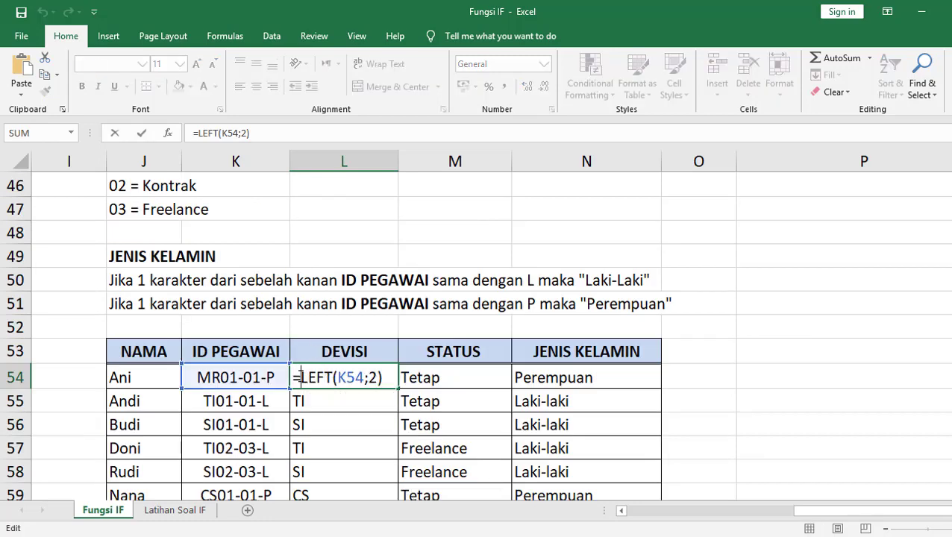
pyautogui.write('IF')
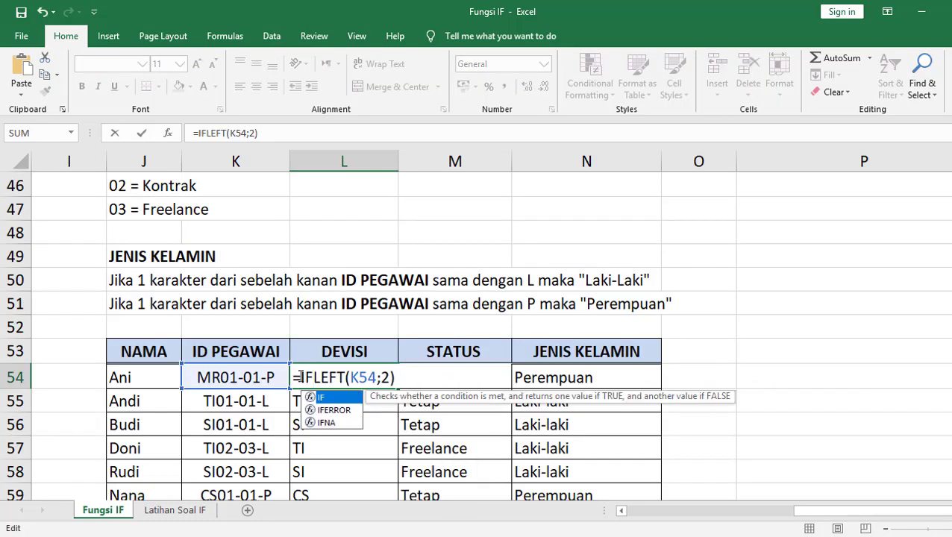
pyautogui.write('(')
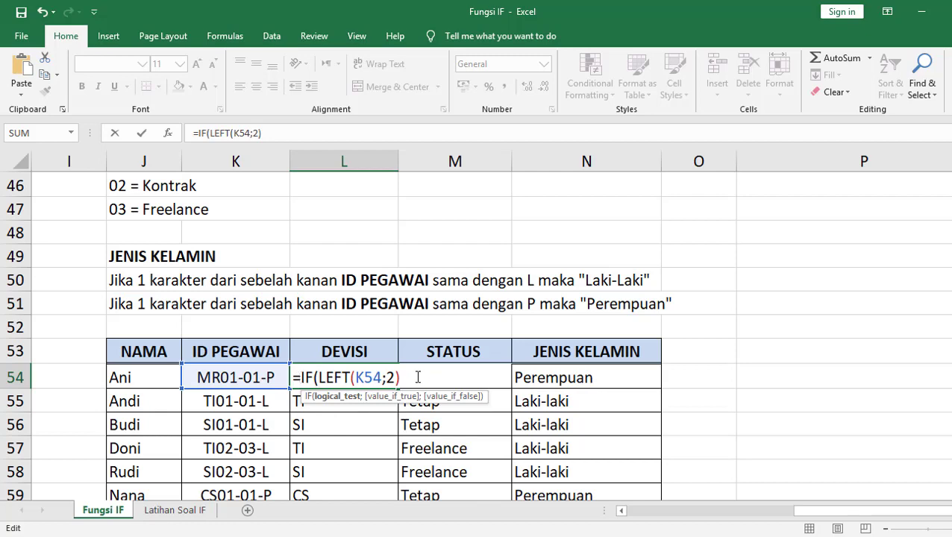
pyautogui.write('=')
pyautogui.scroll(3, 353, 346)
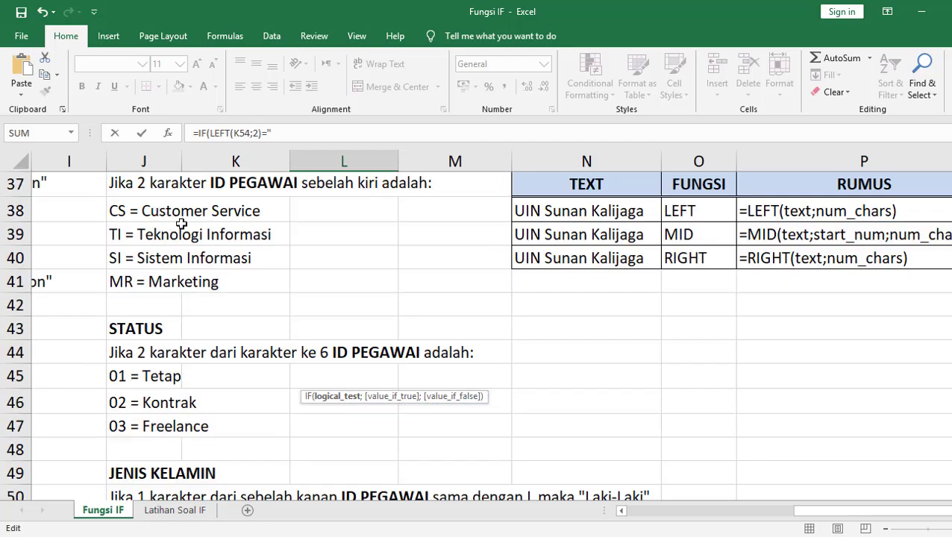
pyautogui.scroll(-3, 469, 338)
pyautogui.write('CS')
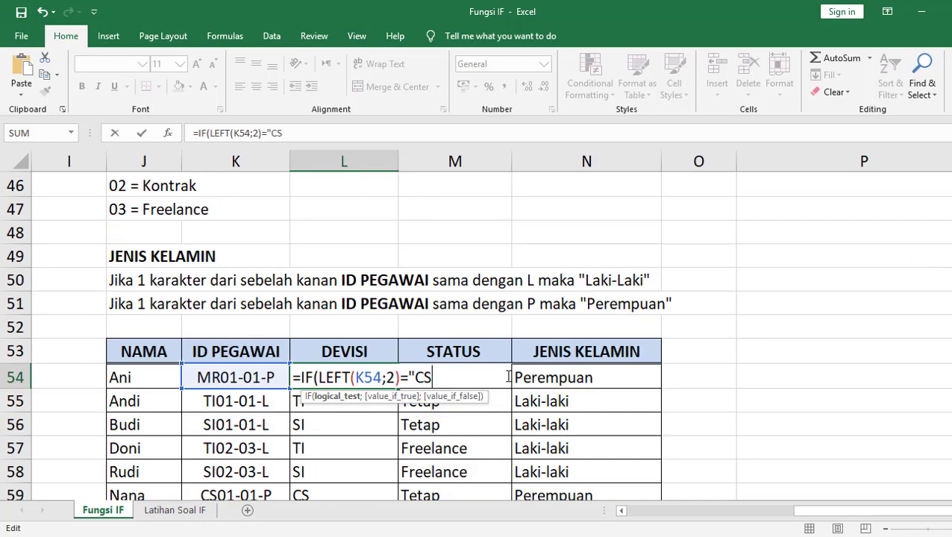
pyautogui.write('";"')
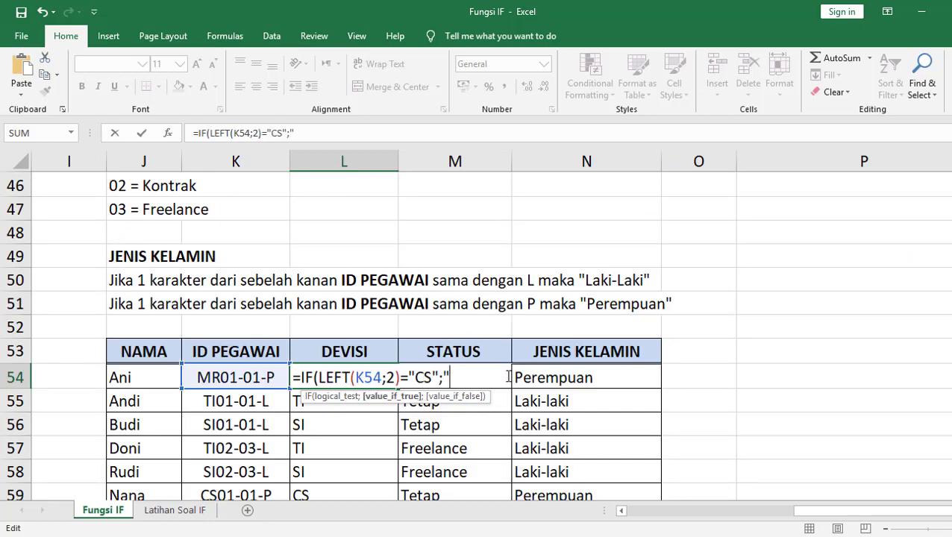
pyautogui.write('Customer')
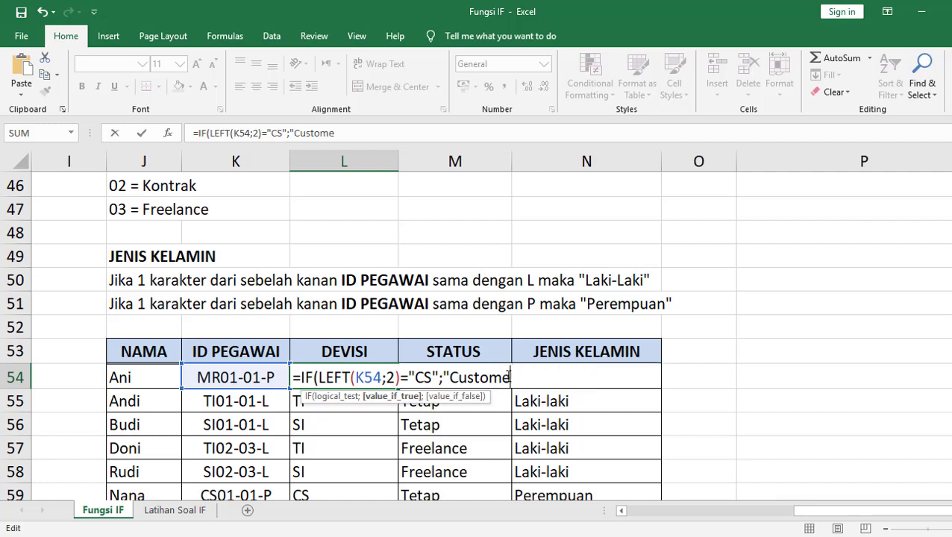
pyautogui.write('Ser')
pyautogui.write('vice"')
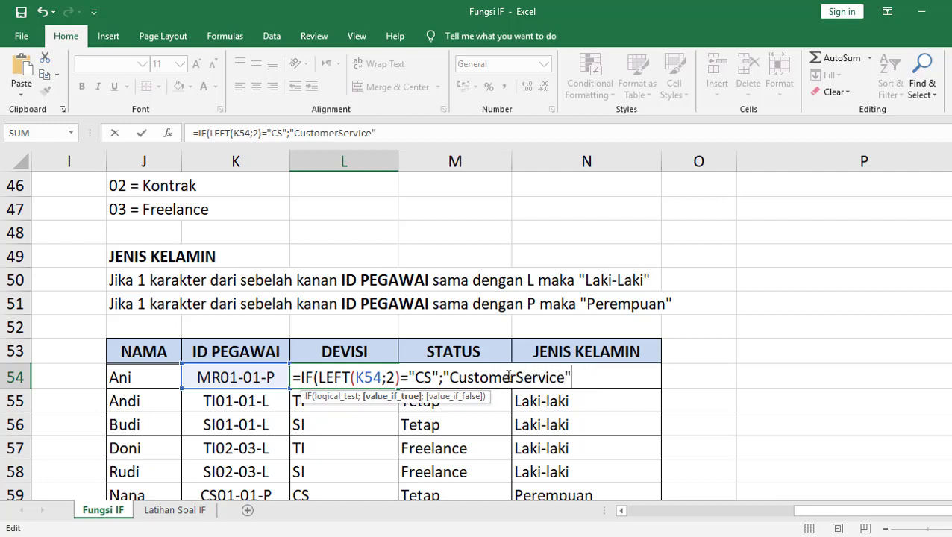
pyautogui.write(';')
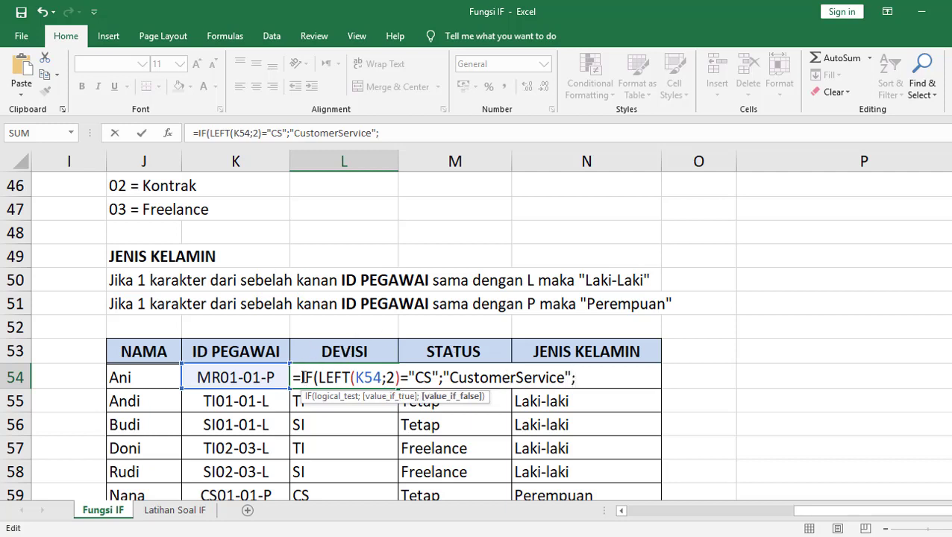
# Select and copy the CS IF clause, leaving the cursor at the formula's end
pyautogui.moveTo(302, 378); pyautogui.dragTo(587, 369)
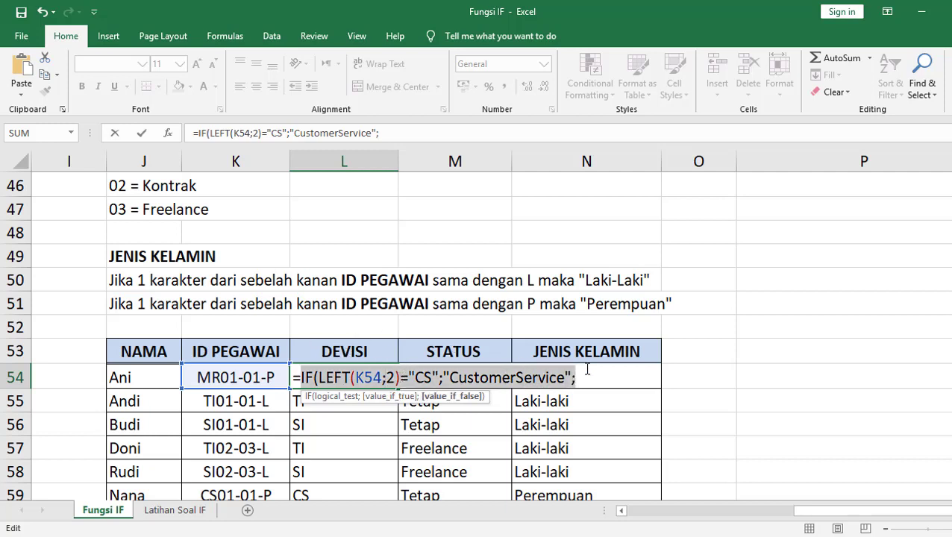
pyautogui.click(518, 371)
pyautogui.moveTo(589, 376); pyautogui.dragTo(301, 377)
pyautogui.hotkey('ctrl', 'c')
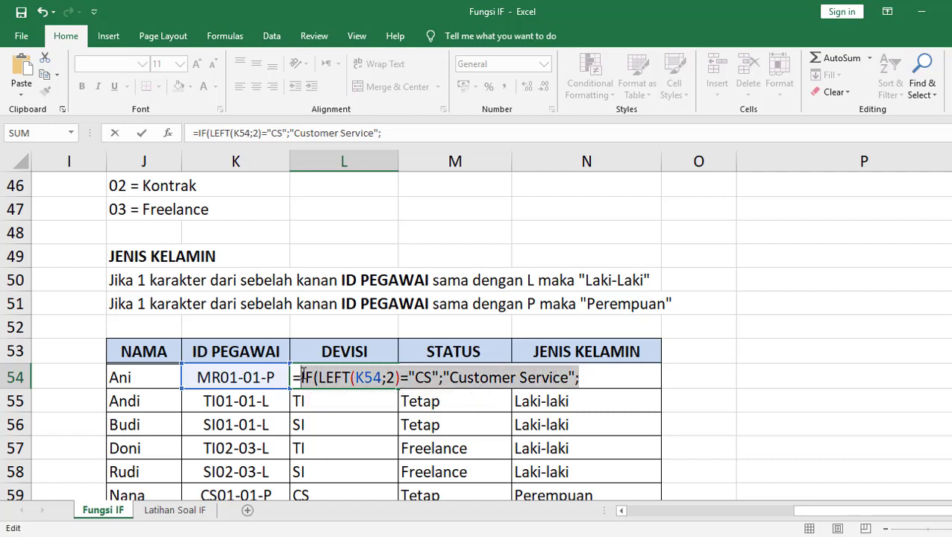
pyautogui.click(588, 378)
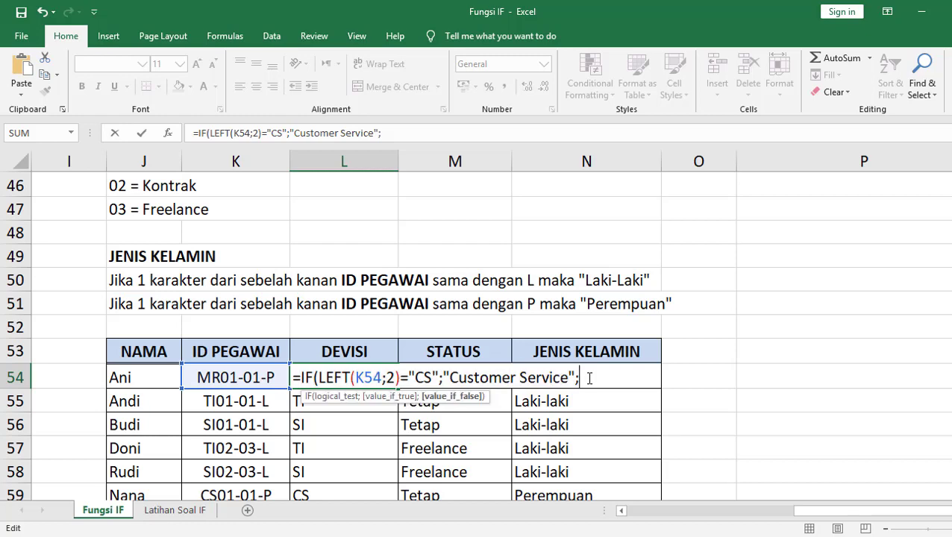
# Paste a copy of the IF clause and change its condition code from CS to TI
pyautogui.hotkey('ctrl', 'v')
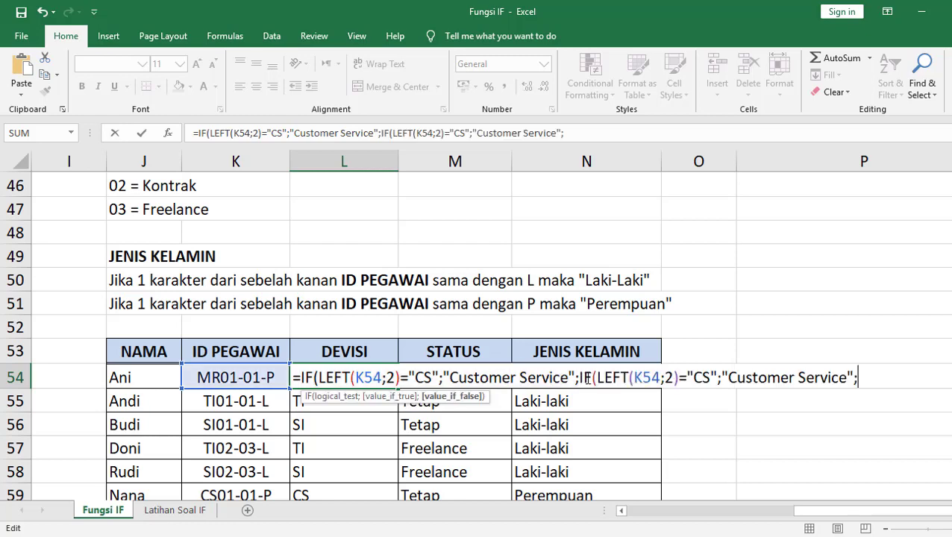
pyautogui.scroll(3, 278, 246)
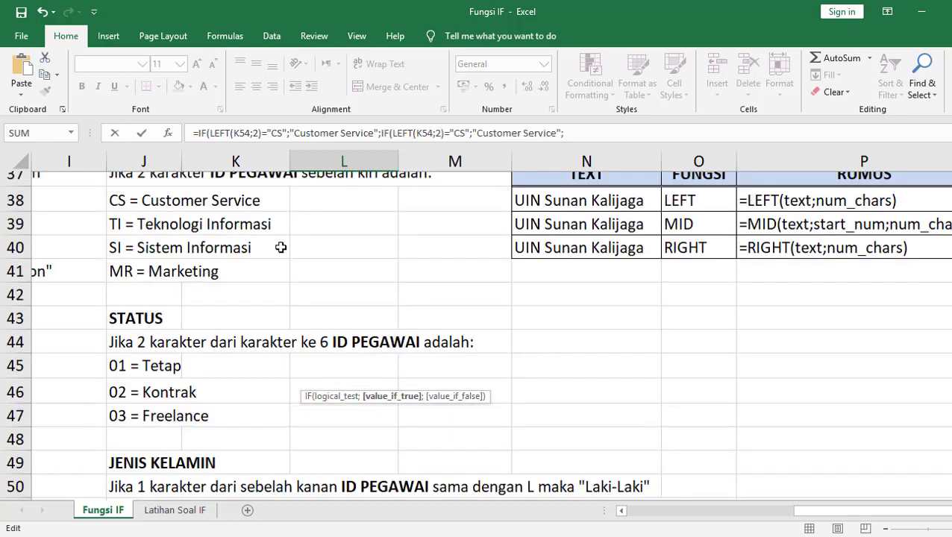
pyautogui.scroll(-3, 418, 351)
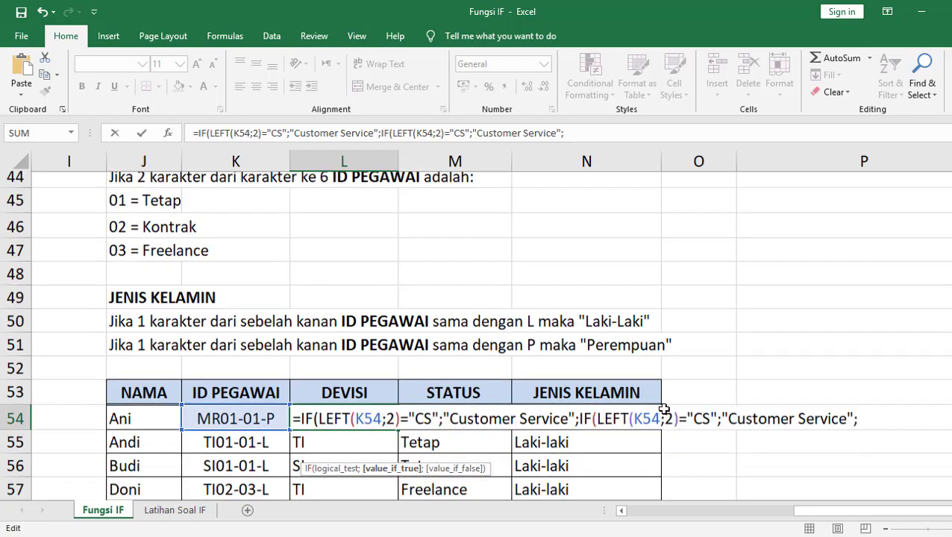
pyautogui.click(712, 376)
pyautogui.press('BackSpace')
pyautogui.press('BackSpace')
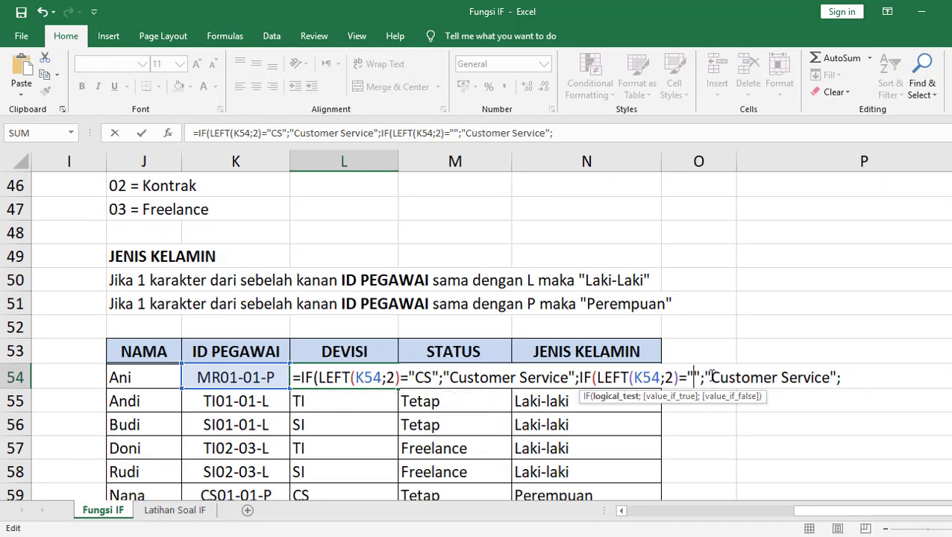
pyautogui.write('TI')
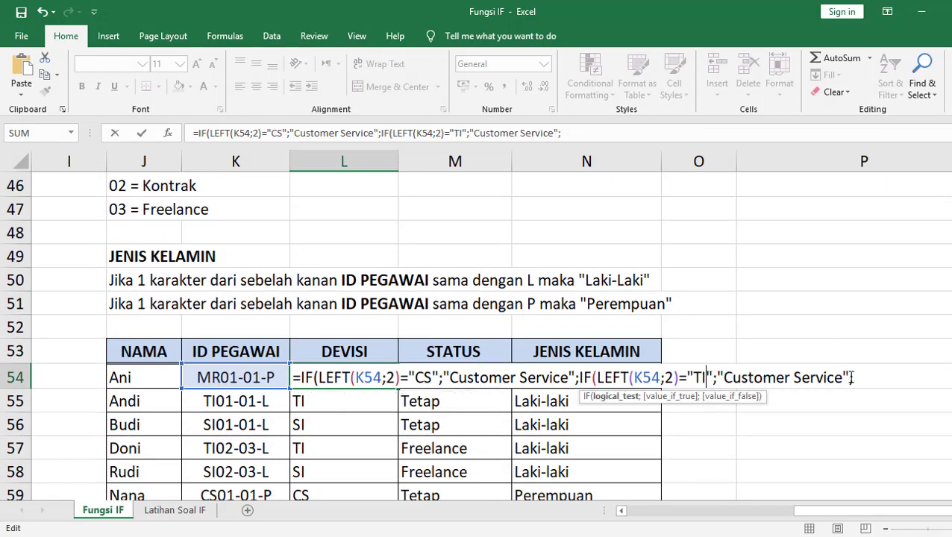
# Change the second IF's result text to "Teknologi Informasi"
pyautogui.click(842, 377)
pyautogui.press('BackSpace')
pyautogui.press('BackSpace')
pyautogui.press('BackSpace')
pyautogui.press('BackSpace')
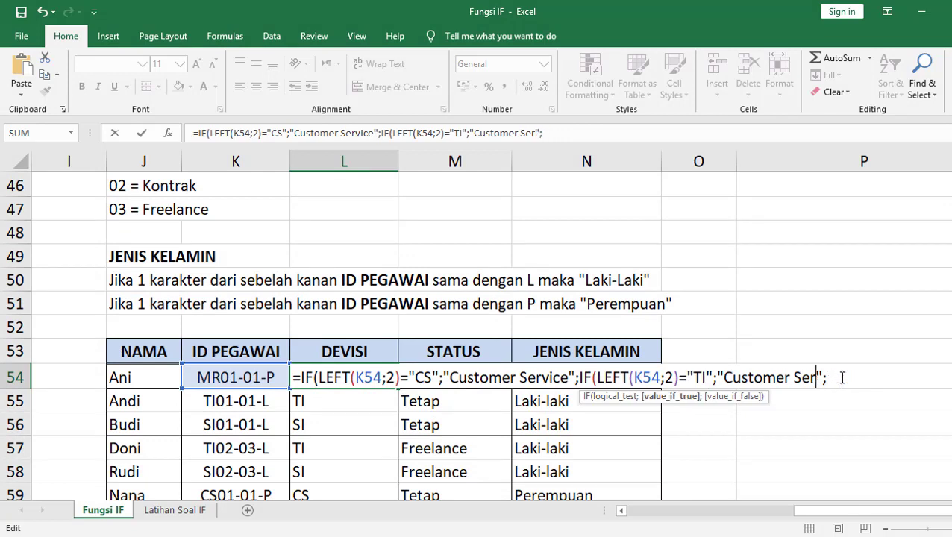
pyautogui.press('BackSpace')
pyautogui.press('BackSpace')
pyautogui.press('BackSpace')
pyautogui.press('BackSpace')
pyautogui.press('BackSpace')
pyautogui.press('BackSpace')
pyautogui.press('BackSpace')
pyautogui.press('BackSpace')
pyautogui.press('BackSpace')
pyautogui.press('BackSpace')
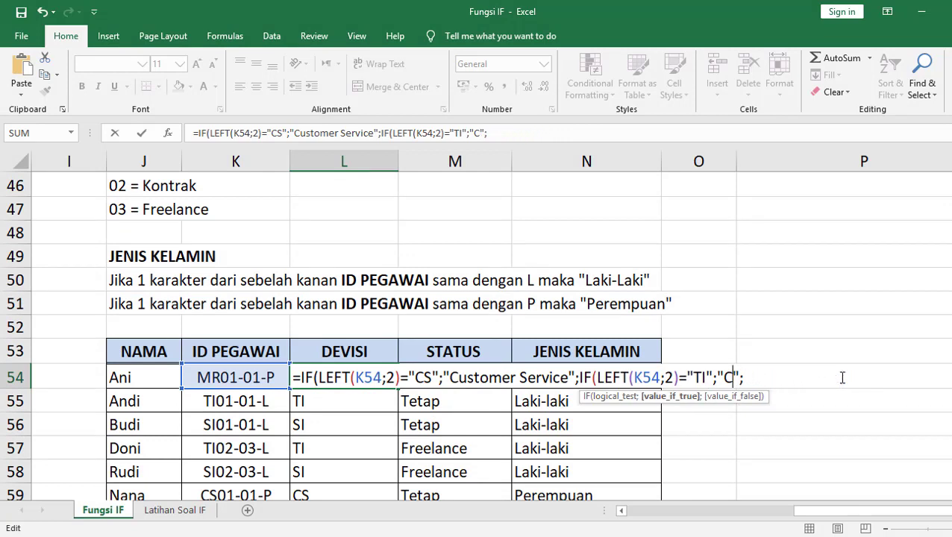
pyautogui.press('BackSpace')
pyautogui.write('Tekno')
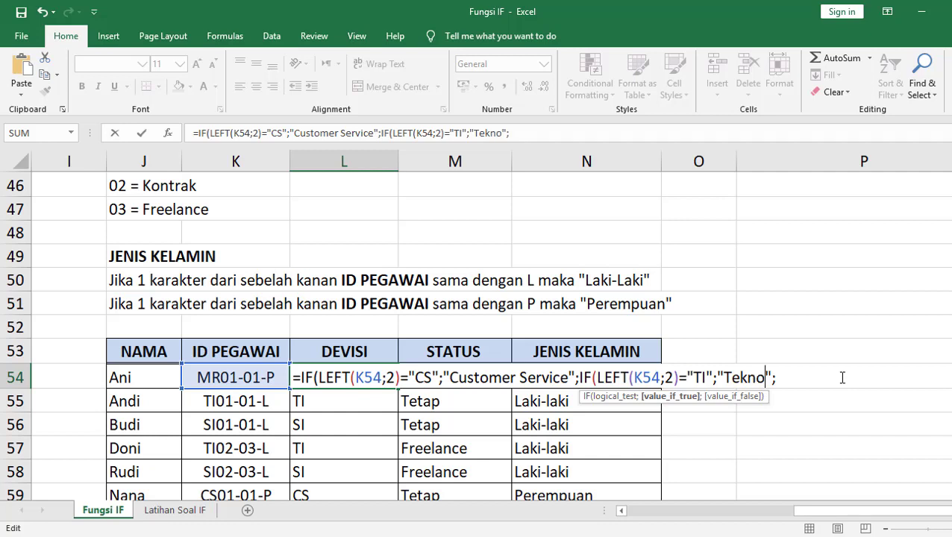
pyautogui.write('logiIn')
pyautogui.press('BackSpace')
pyautogui.press('BackSpace')
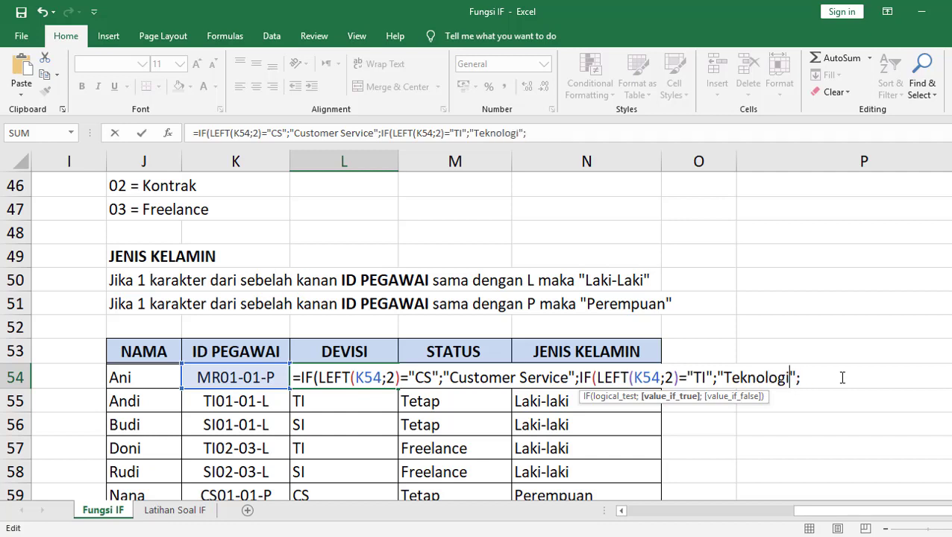
pyautogui.write('Inform')
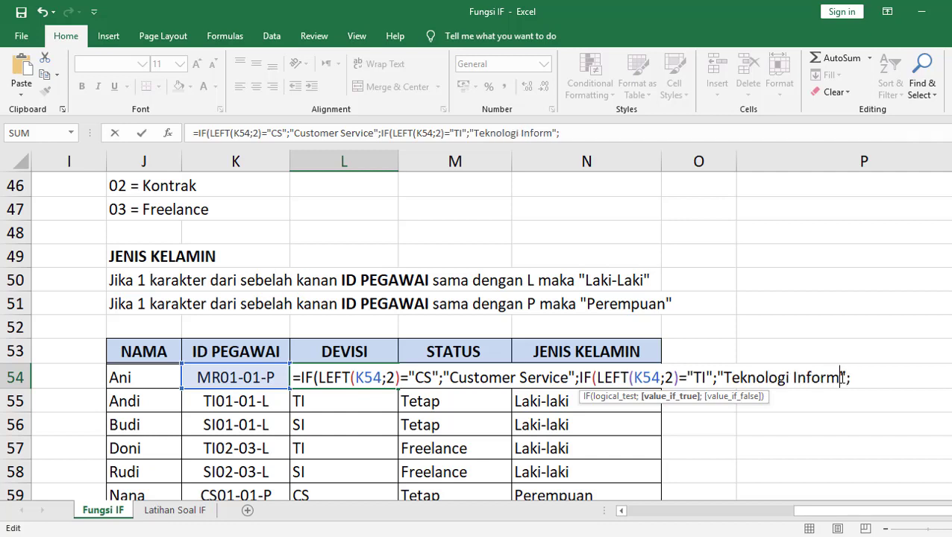
pyautogui.write('asi')
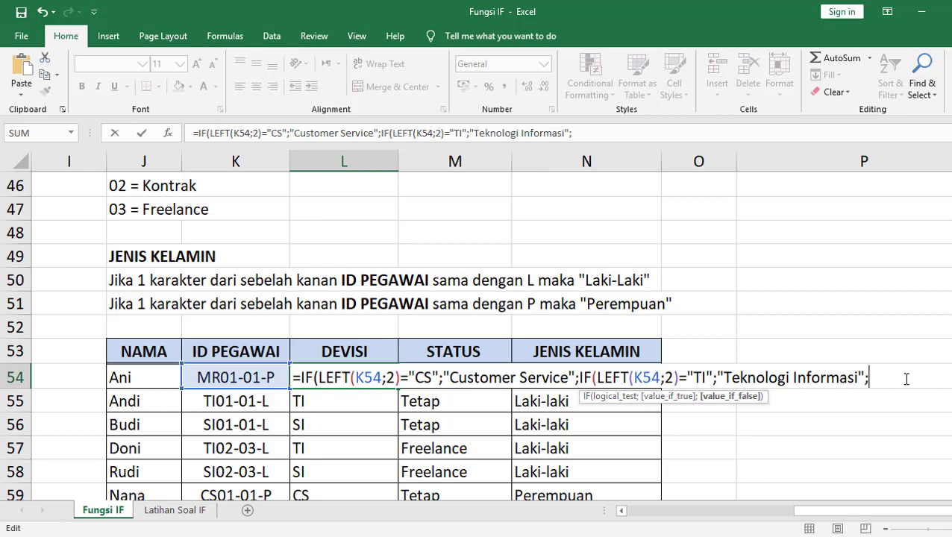
pyautogui.scroll(3, 313, 258)
pyautogui.scroll(1, 227, 273)
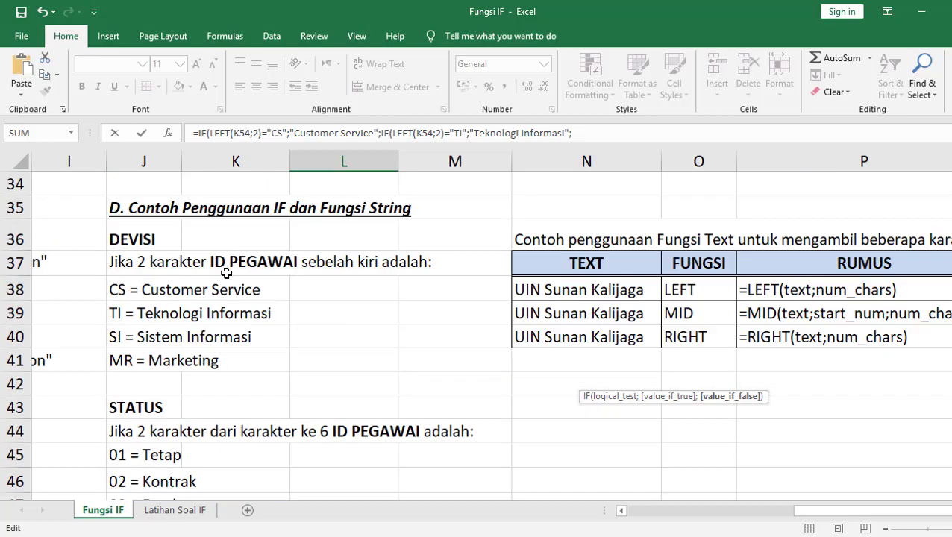
pyautogui.scroll(-1, 227, 325)
pyautogui.scroll(-3, 288, 346)
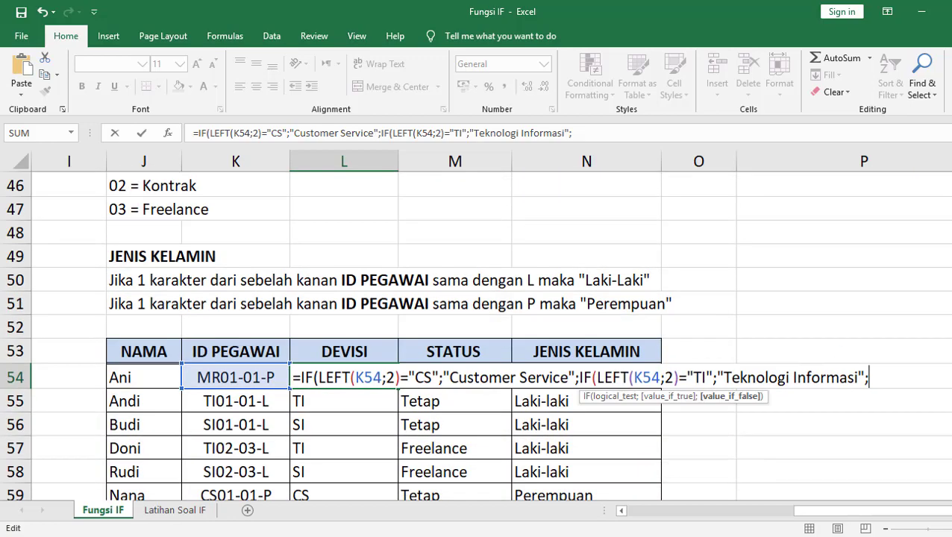
# Paste a third IF clause testing SI that returns "Sistem Informasi"
pyautogui.hotkey('ctrl', 'v')
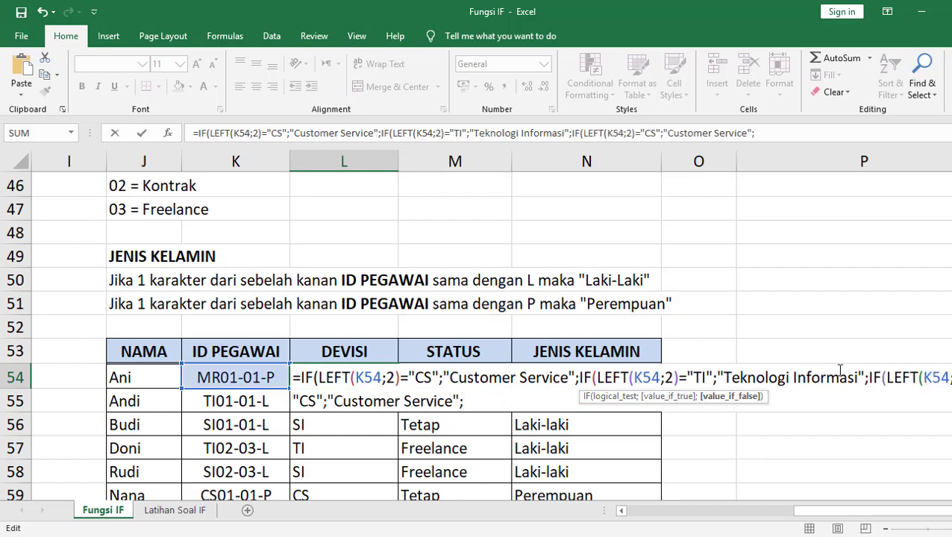
pyautogui.click(315, 399)
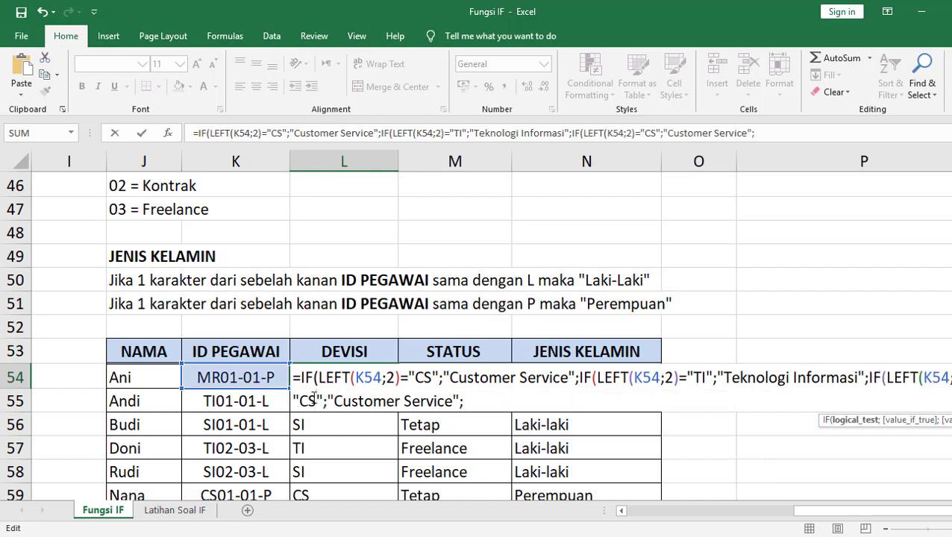
pyautogui.press('BackSpace')
pyautogui.press('BackSpace')
pyautogui.write('SI')
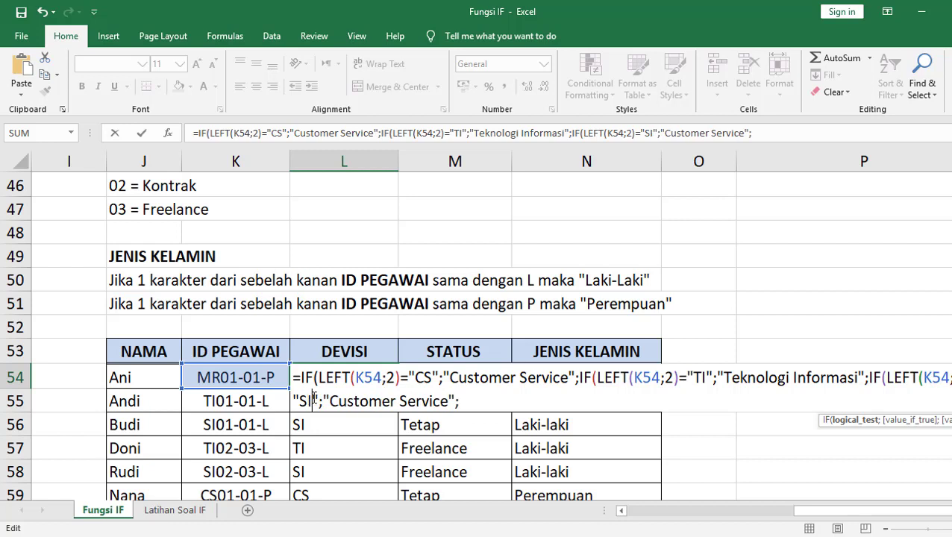
pyautogui.click(447, 396)
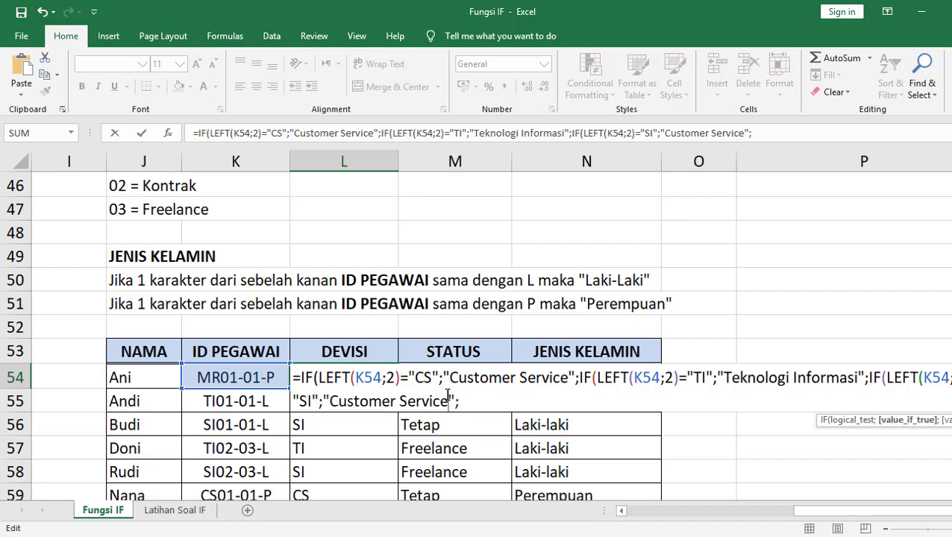
pyautogui.press('BackSpace')
pyautogui.press('BackSpace')
pyautogui.press('BackSpace')
pyautogui.press('BackSpace')
pyautogui.press('BackSpace')
pyautogui.press('BackSpace')
pyautogui.press('BackSpace')
pyautogui.press('BackSpace')
pyautogui.press('BackSpace')
pyautogui.press('BackSpace')
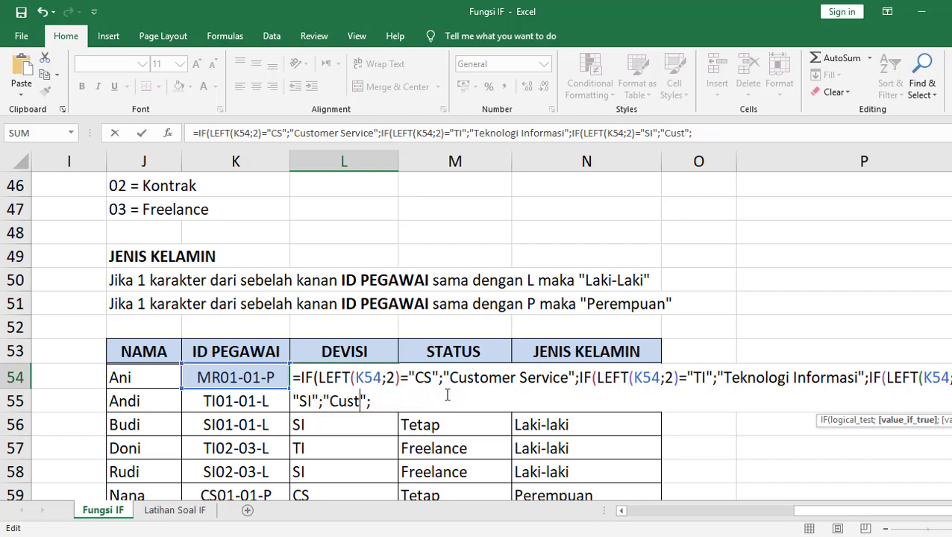
pyautogui.press('BackSpace')
pyautogui.press('BackSpace')
pyautogui.press('BackSpace')
pyautogui.press('BackSpace')
pyautogui.write('Siste')
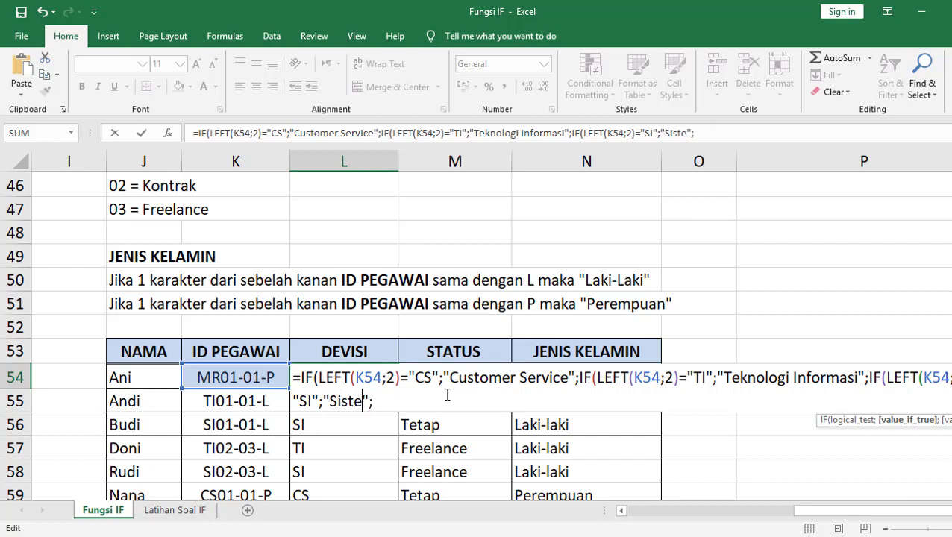
pyautogui.write('m In')
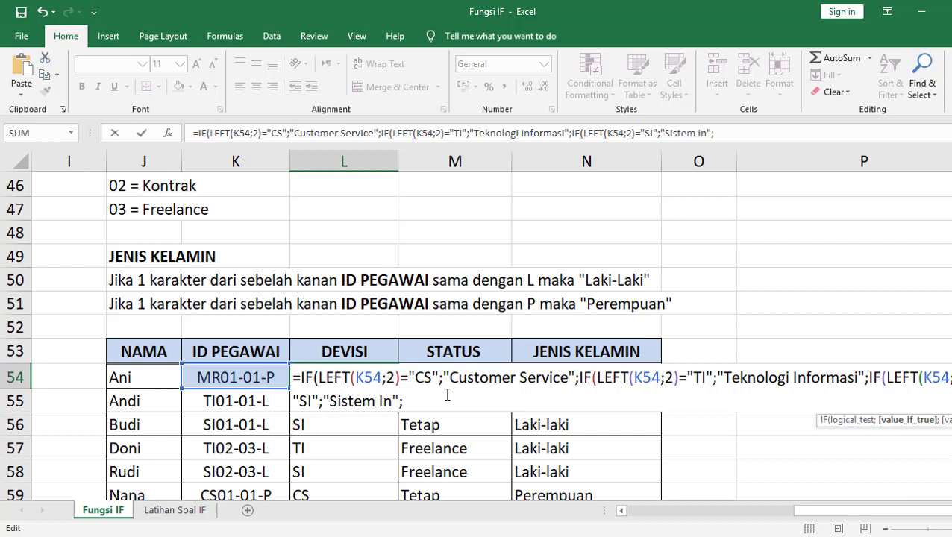
pyautogui.write('formasi')
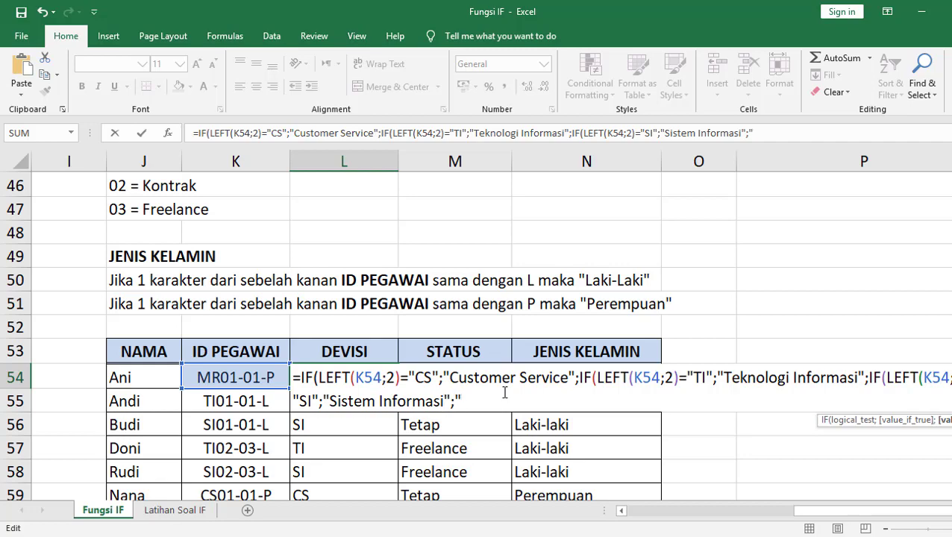
# Add "Marketing" as the fallback, close the parentheses and commit, so L54 shows Marketing
pyautogui.scroll(2, 319, 297)
pyautogui.scroll(1, 366, 224)
pyautogui.scroll(-1, 186, 294)
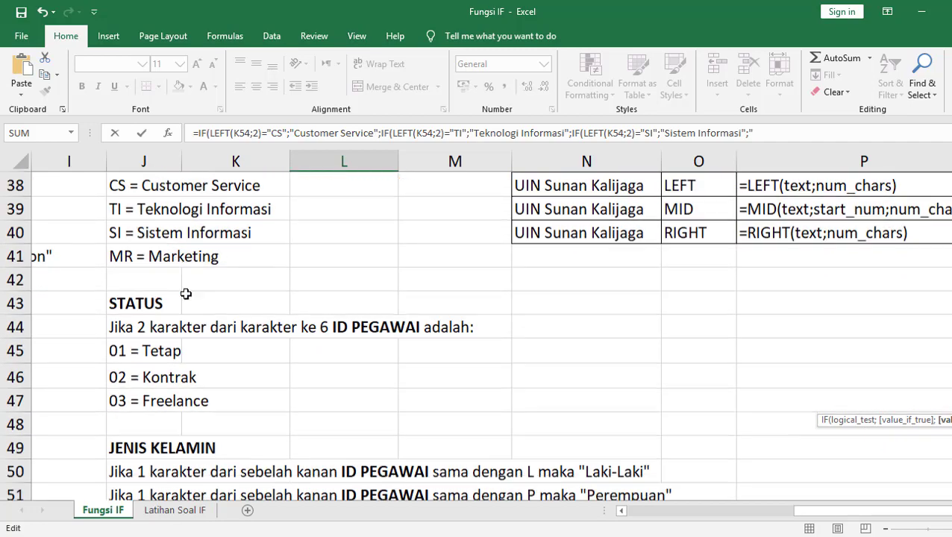
pyautogui.scroll(-4, 186, 294)
pyautogui.write('M')
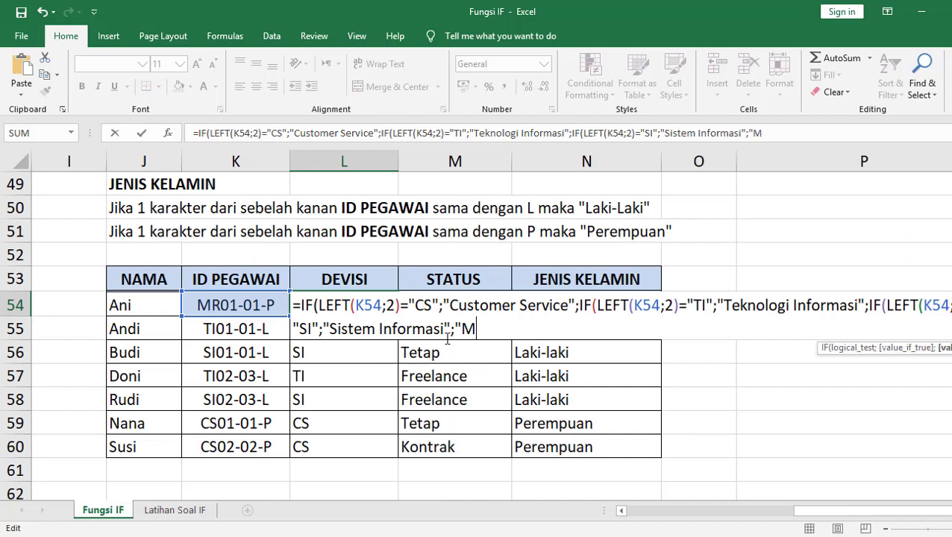
pyautogui.write('arketi')
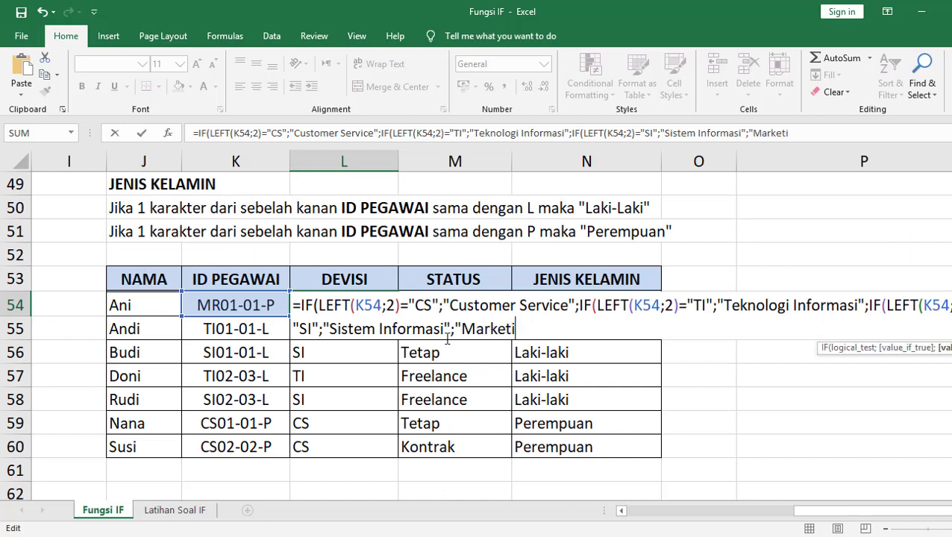
pyautogui.write('ng"')
pyautogui.write(')))')
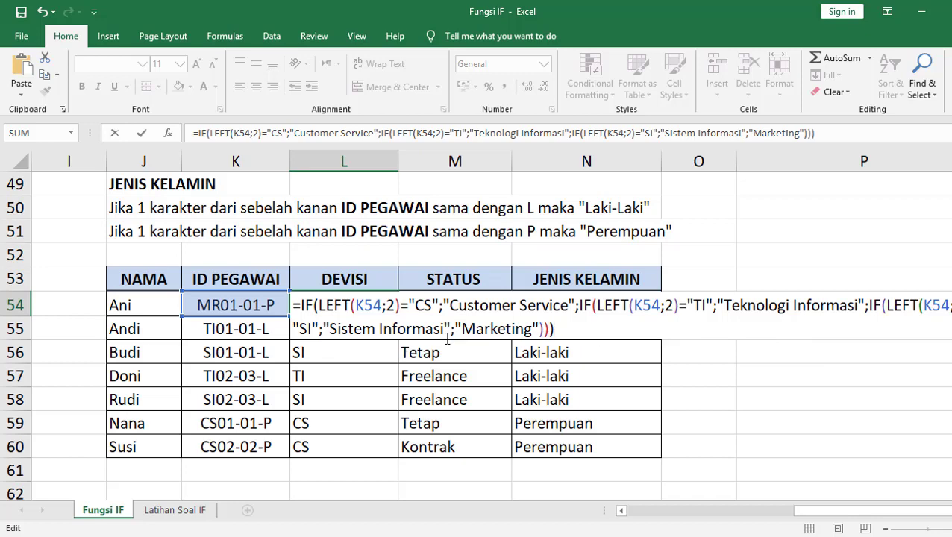
pyautogui.press('Return')
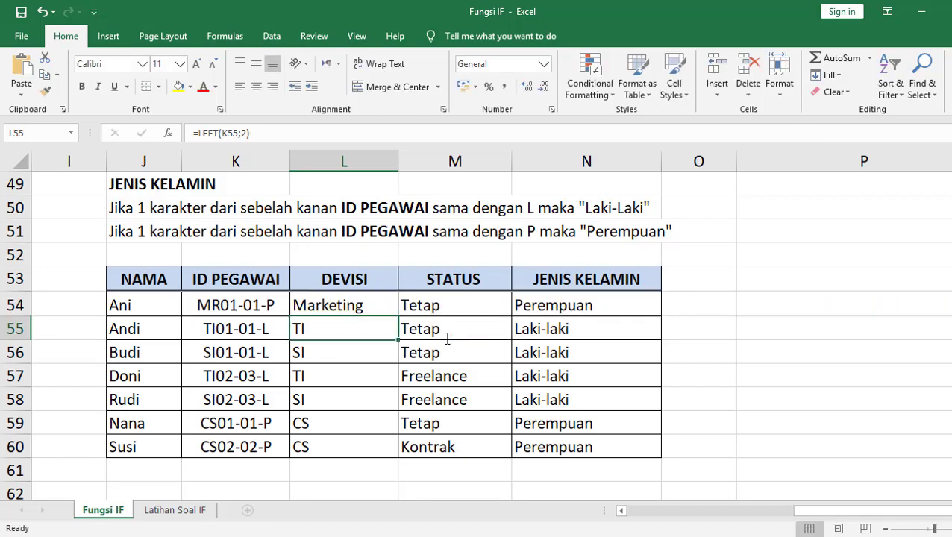
# Copy L54's DEVISI formula down to L60 and AutoFit column L to show full division names
pyautogui.click(347, 306)
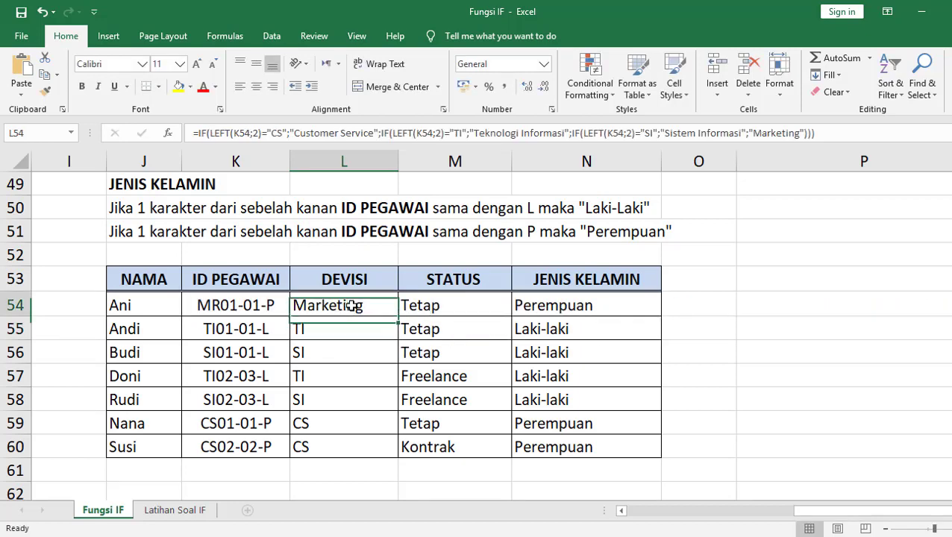
pyautogui.moveTo(395, 315); pyautogui.dragTo(376, 454)
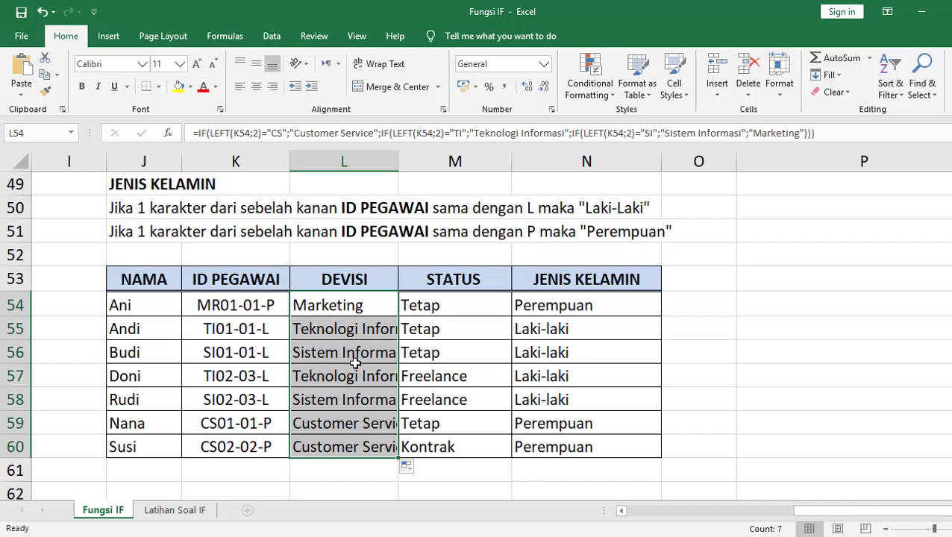
pyautogui.moveTo(396, 162); pyautogui.dragTo(445, 162)
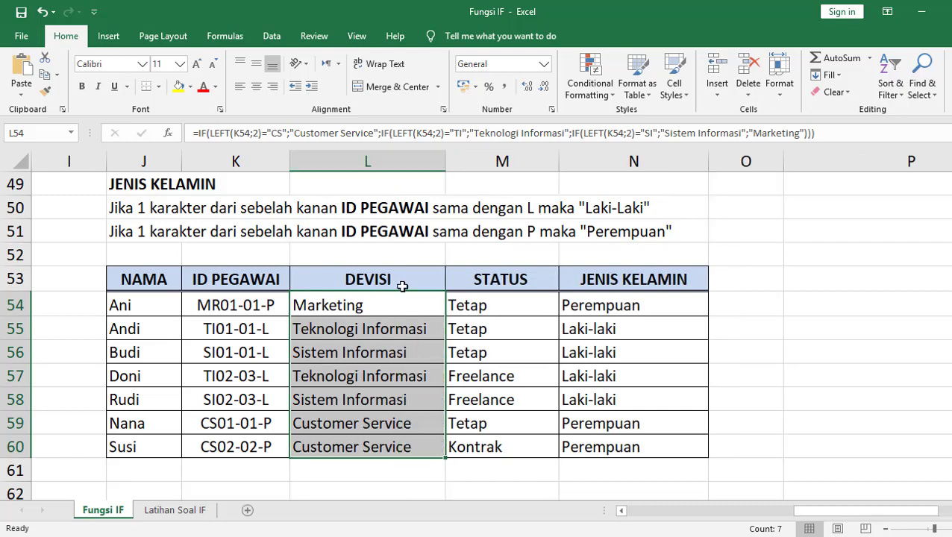
pyautogui.click(399, 304)
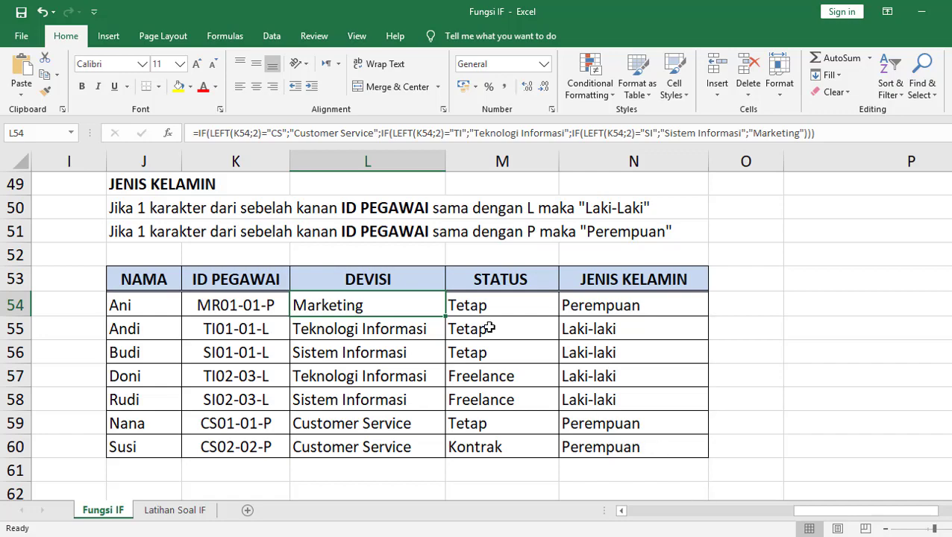
pyautogui.scroll(2, 489, 326)
pyautogui.scroll(3, 489, 326)
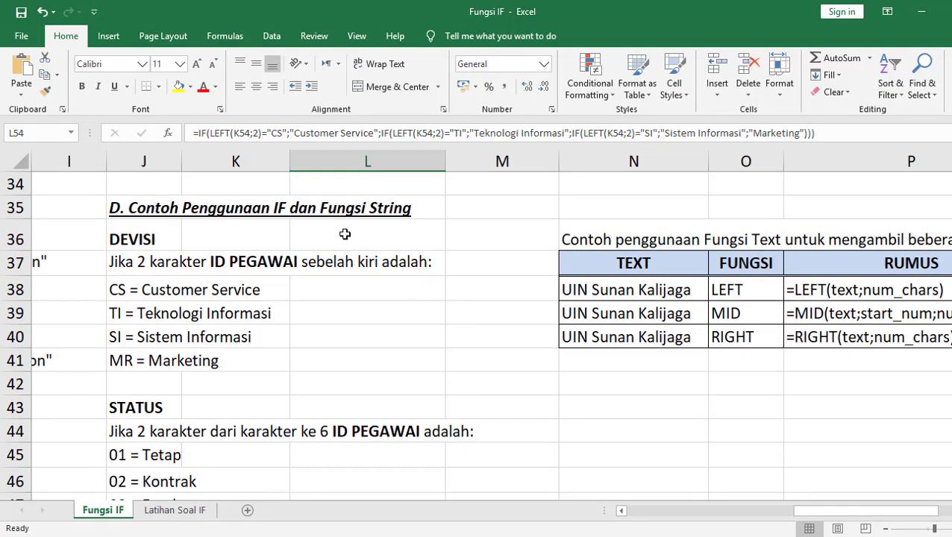
pyautogui.scroll(-4, 334, 225)
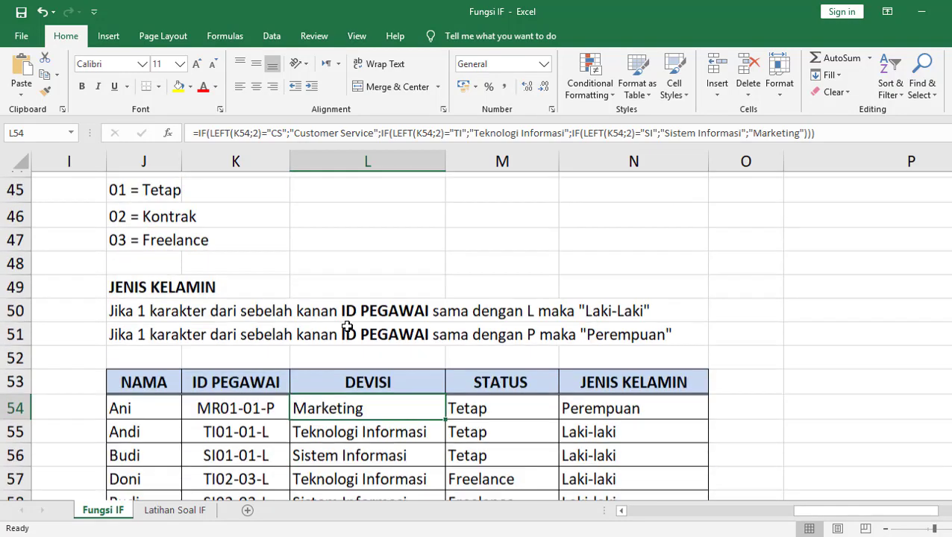
pyautogui.scroll(-2, 346, 270)
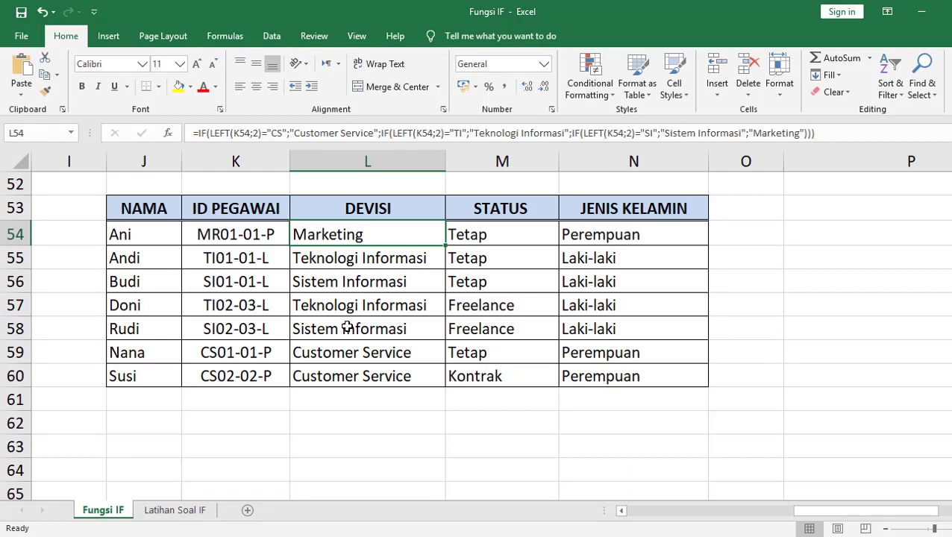